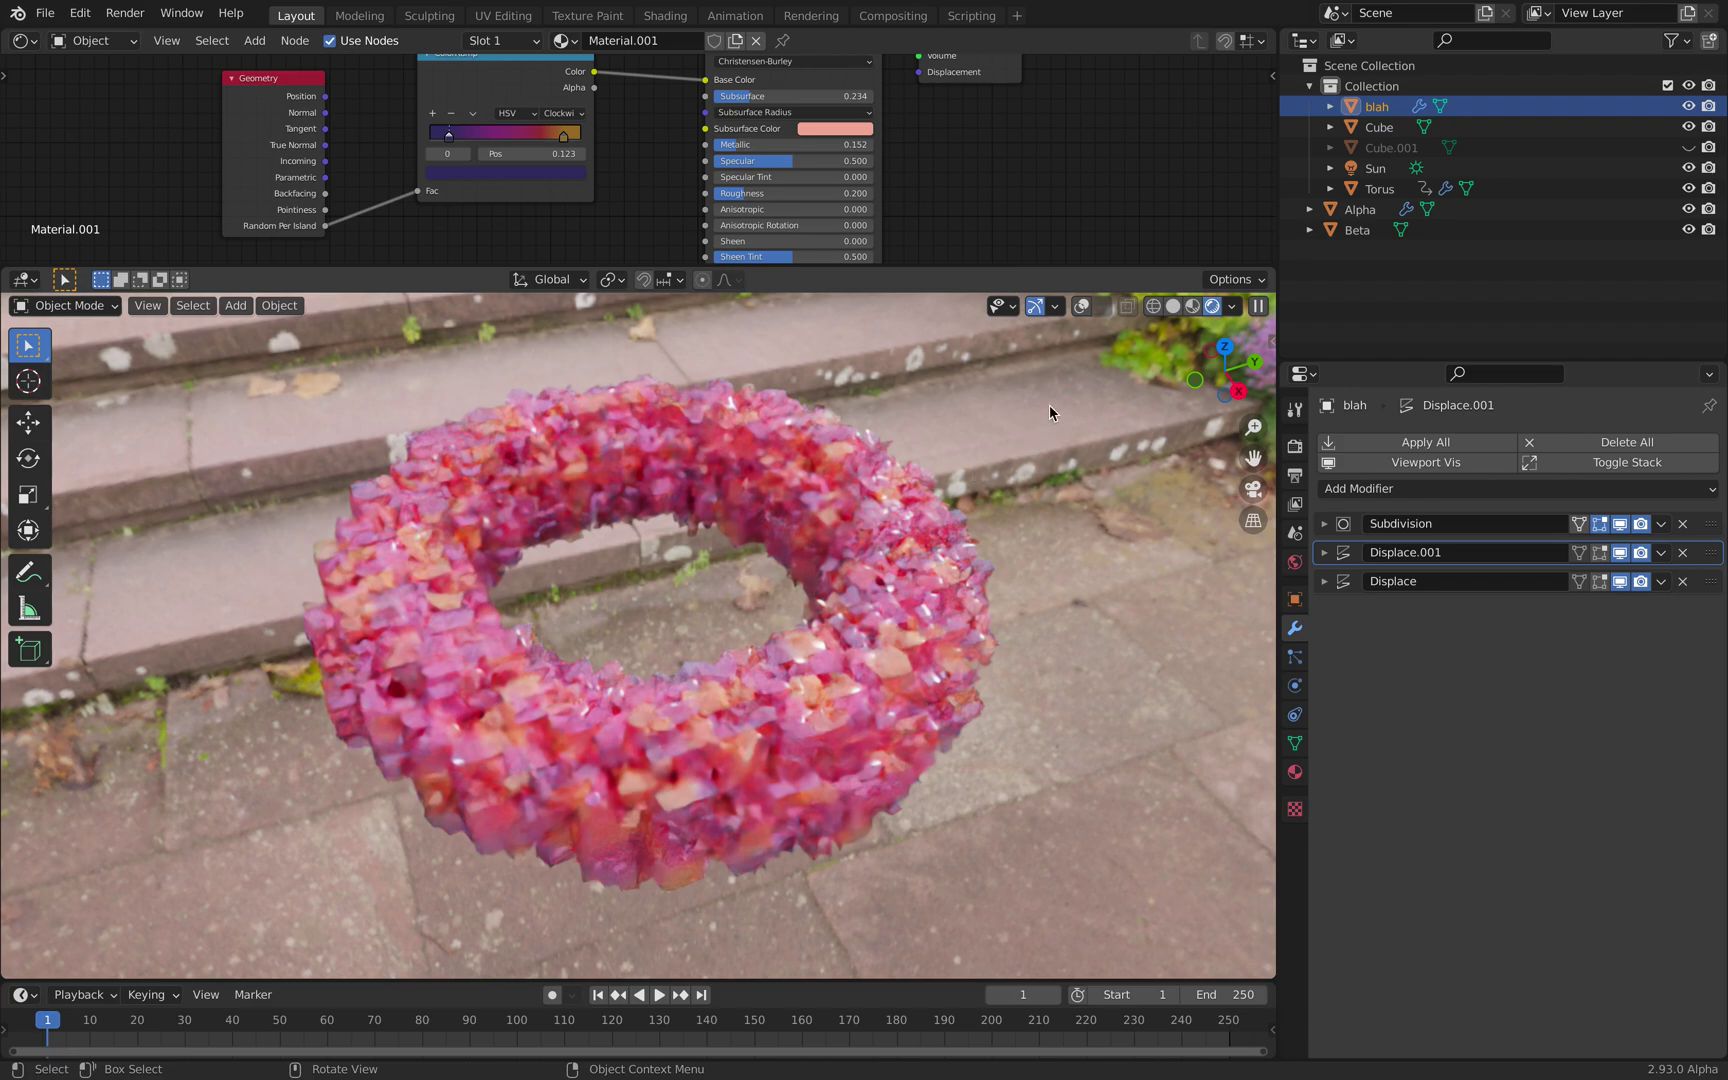
Step: Switch the viewport to solid shading, hide both Displace modifiers in the viewport and examine the underlying block torus from several angles
{"action": "left_click", "coordinate": [1173, 306]}
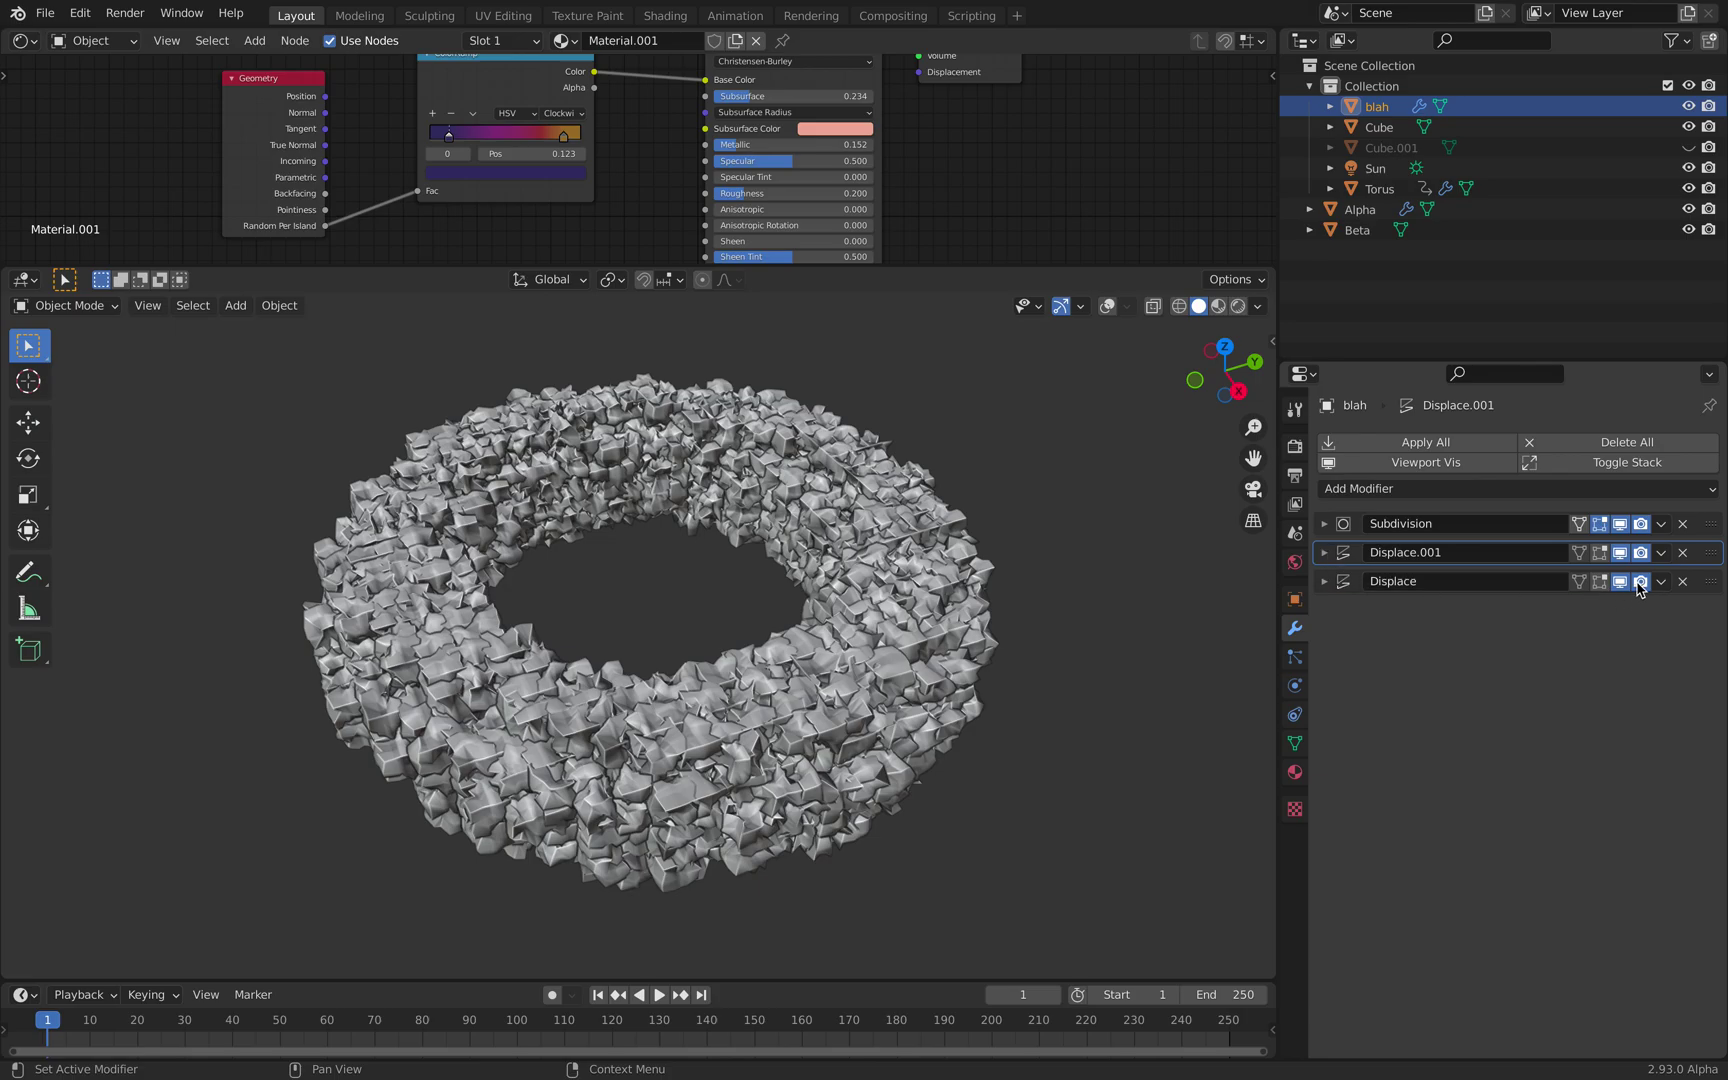
{"action": "left_click_drag", "start_coordinate": [1624, 586], "coordinate": [1620, 552]}
{"action": "middle_click_drag", "start_coordinate": [719, 584], "coordinate": [779, 580]}
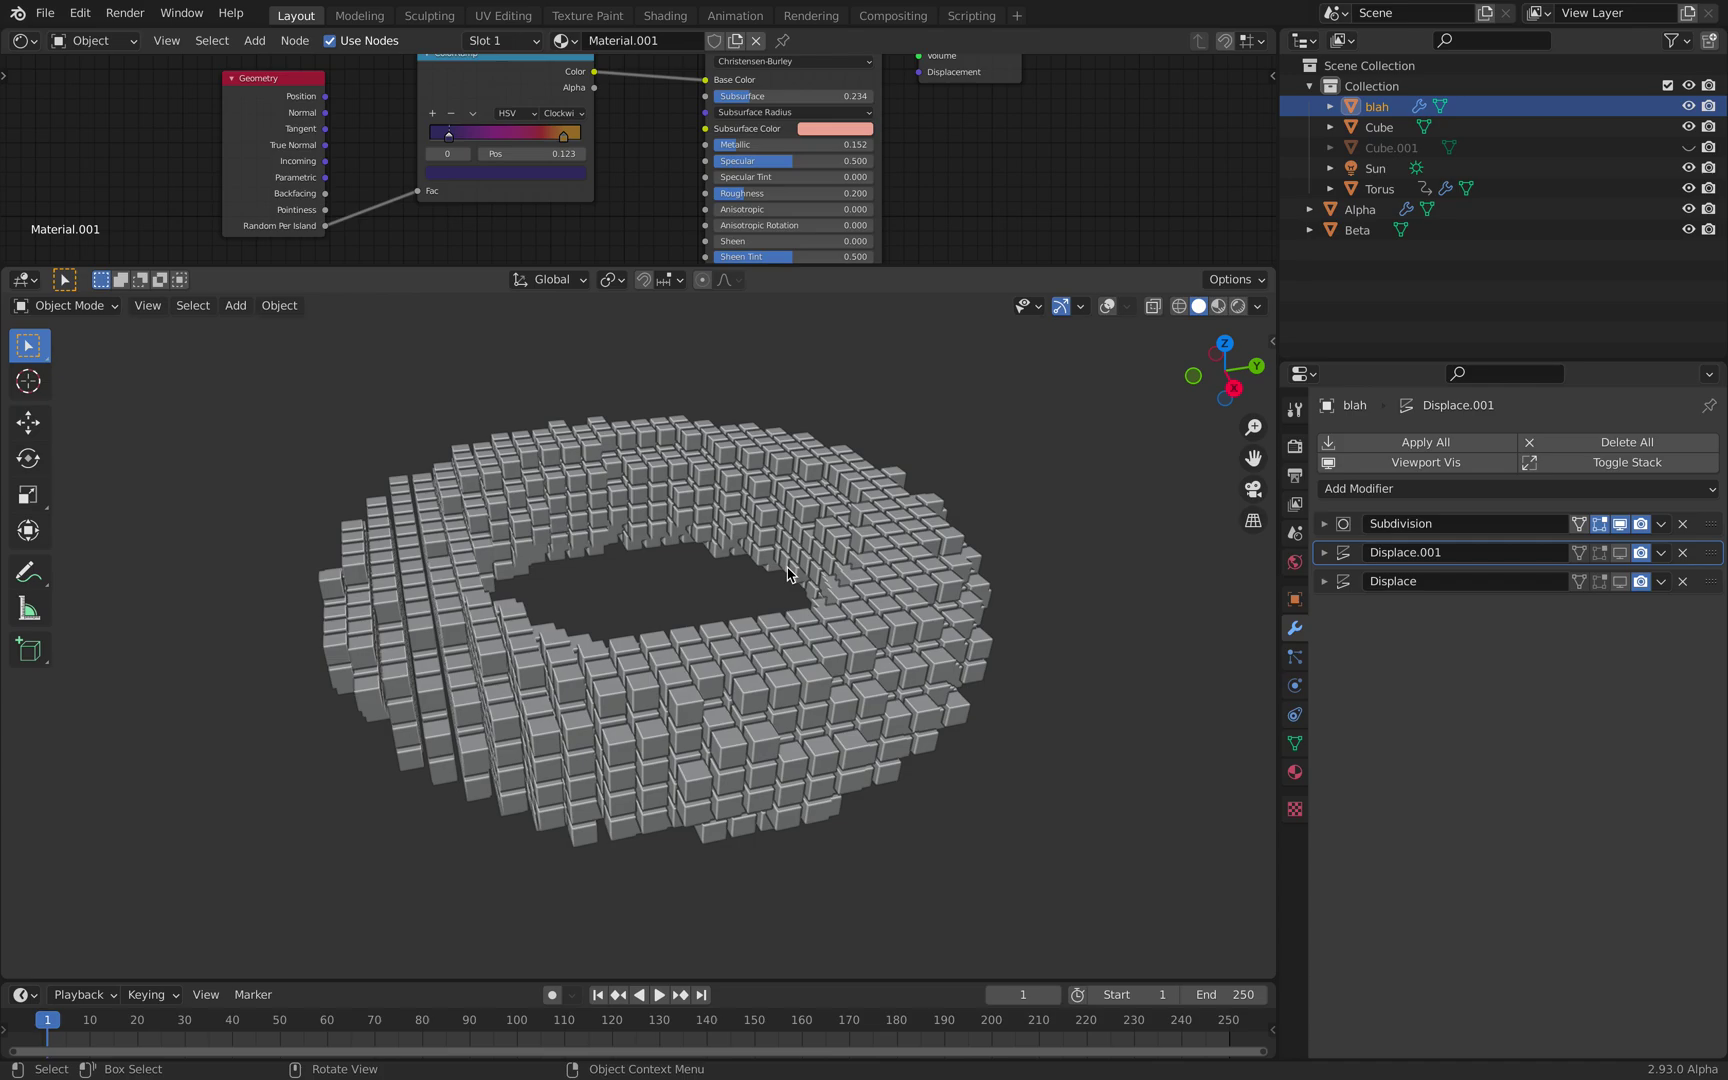
{"action": "middle_click_drag", "start_coordinate": [815, 573], "coordinate": [748, 573]}
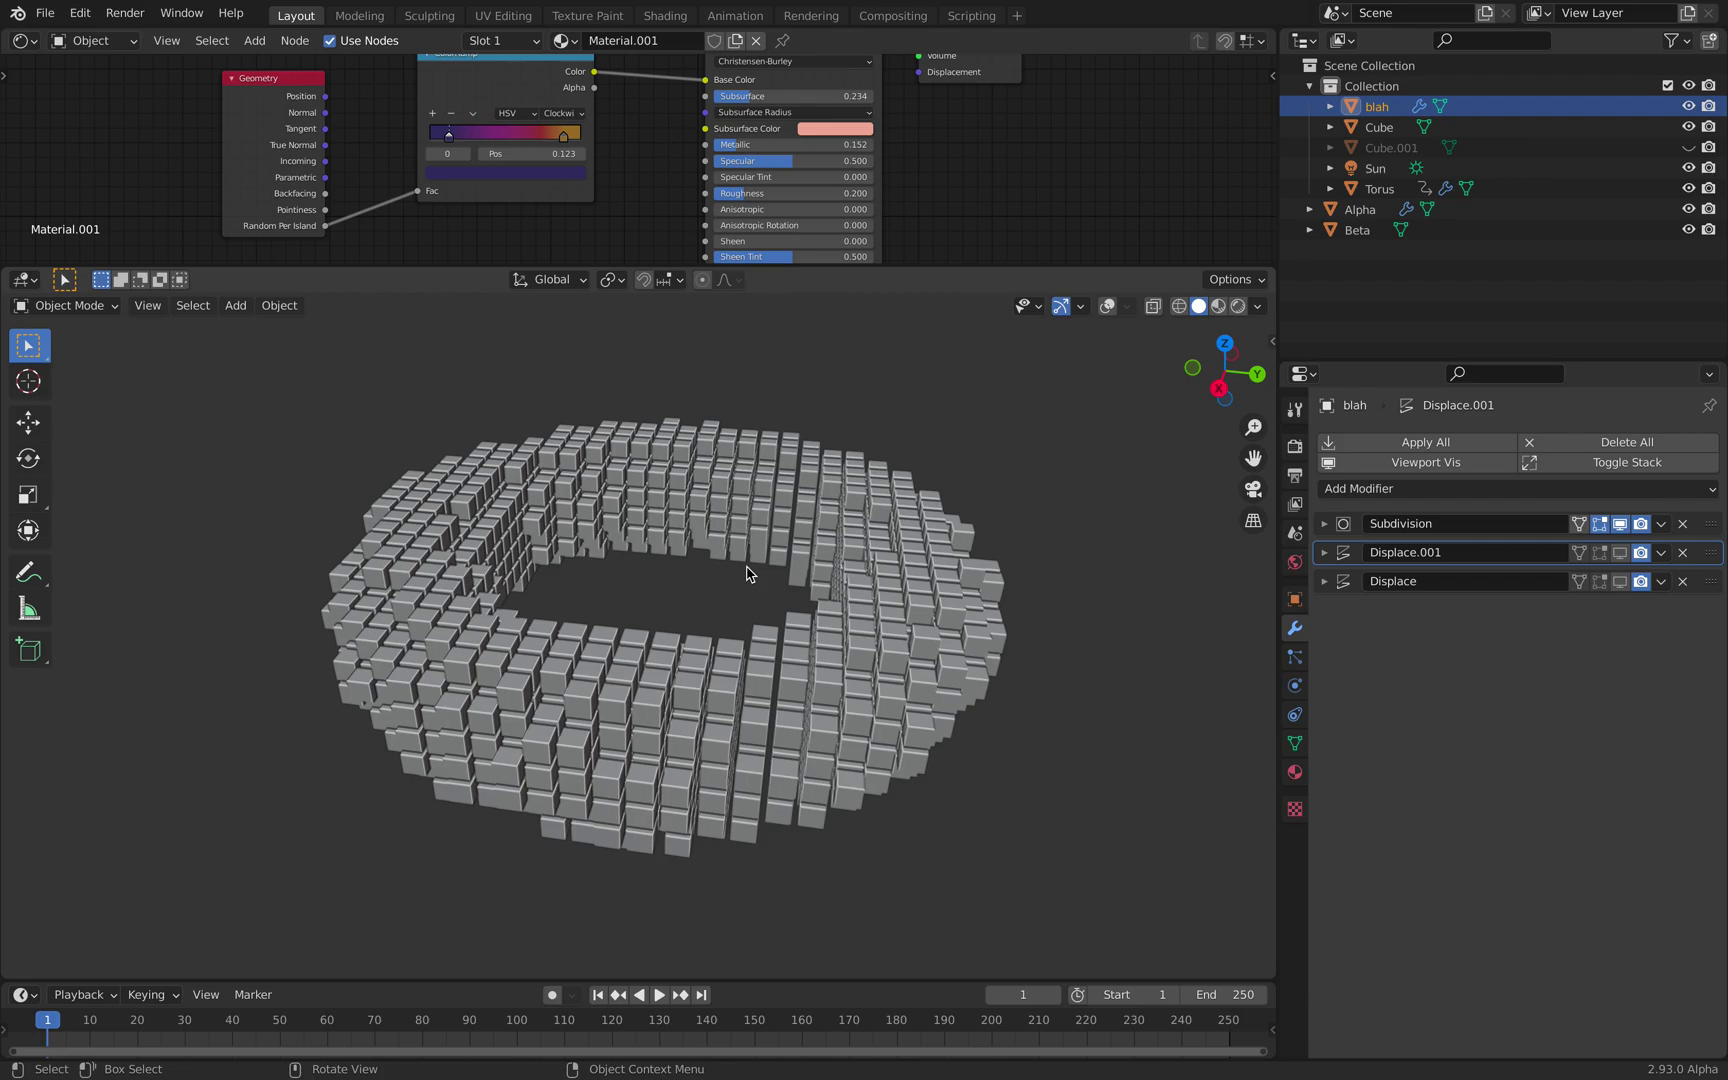
{"action": "middle_click_drag", "start_coordinate": [747, 573], "coordinate": [660, 576]}
{"action": "middle_click_drag", "start_coordinate": [697, 513], "coordinate": [592, 442]}
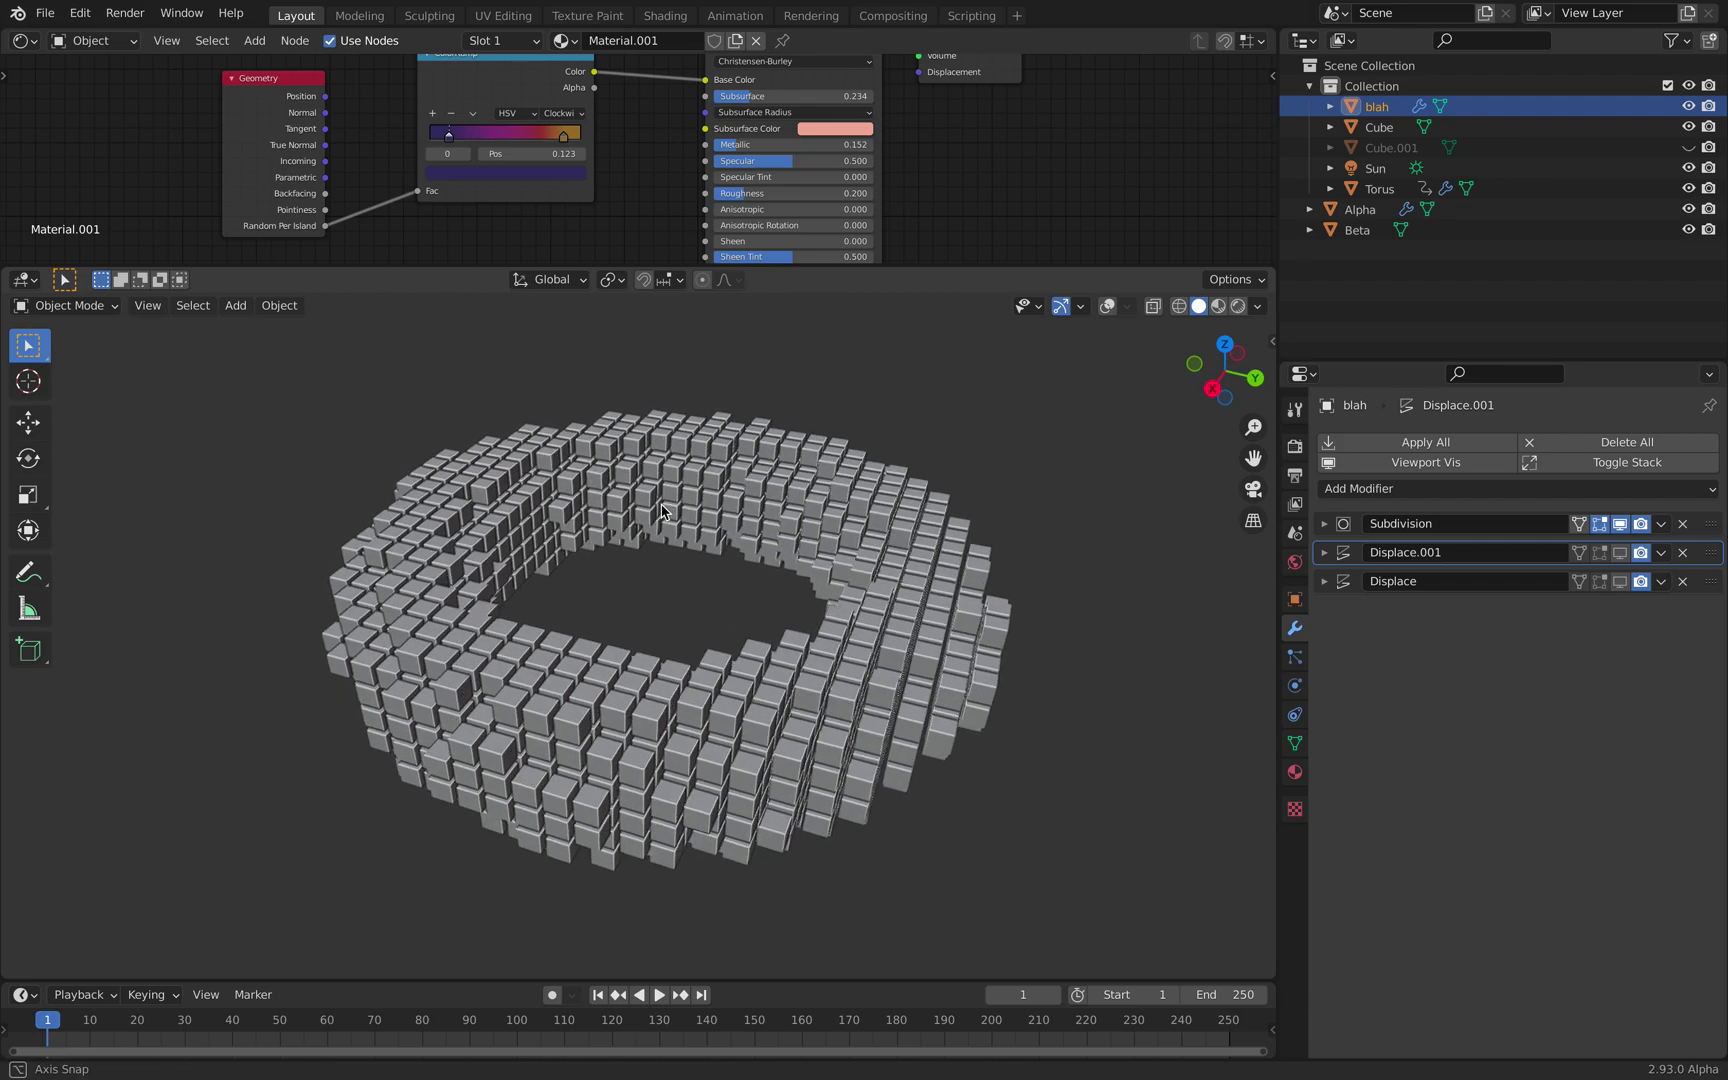
Step: Start a new General file, discarding the changes in the current scene
{"action": "left_click", "coordinate": [46, 14]}
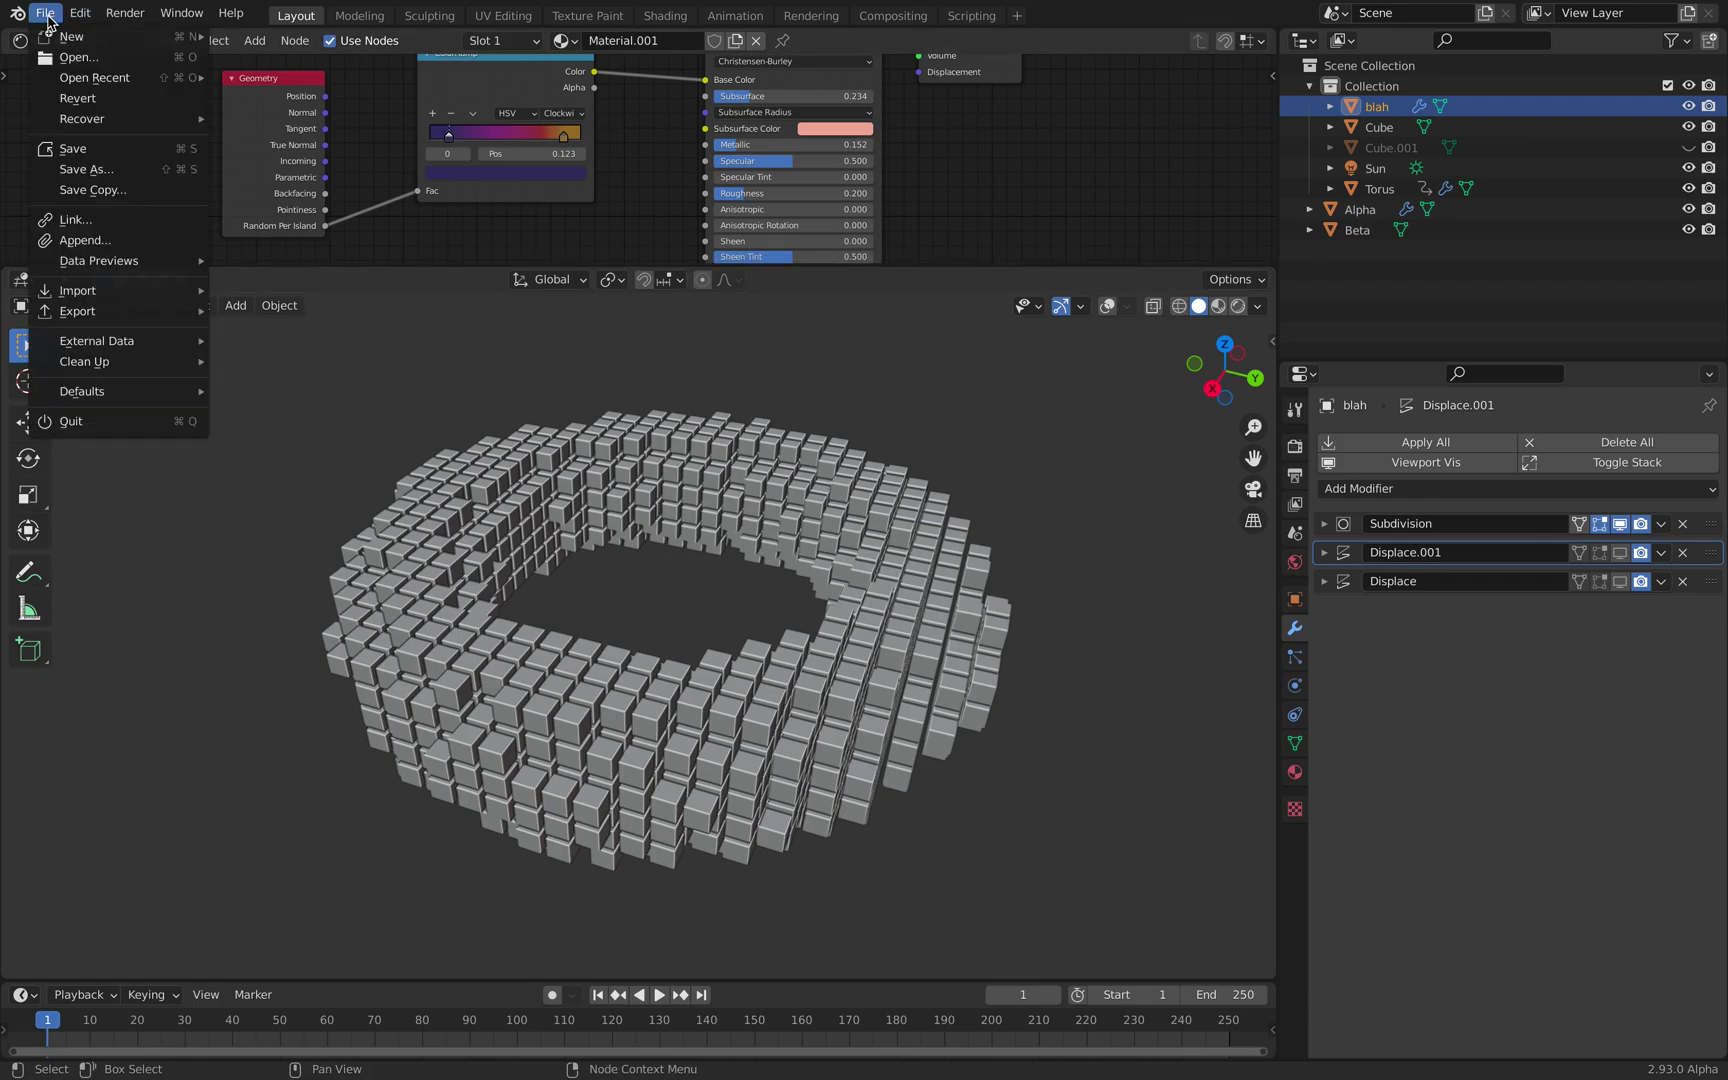
{"action": "mouse_move", "coordinate": [57, 38]}
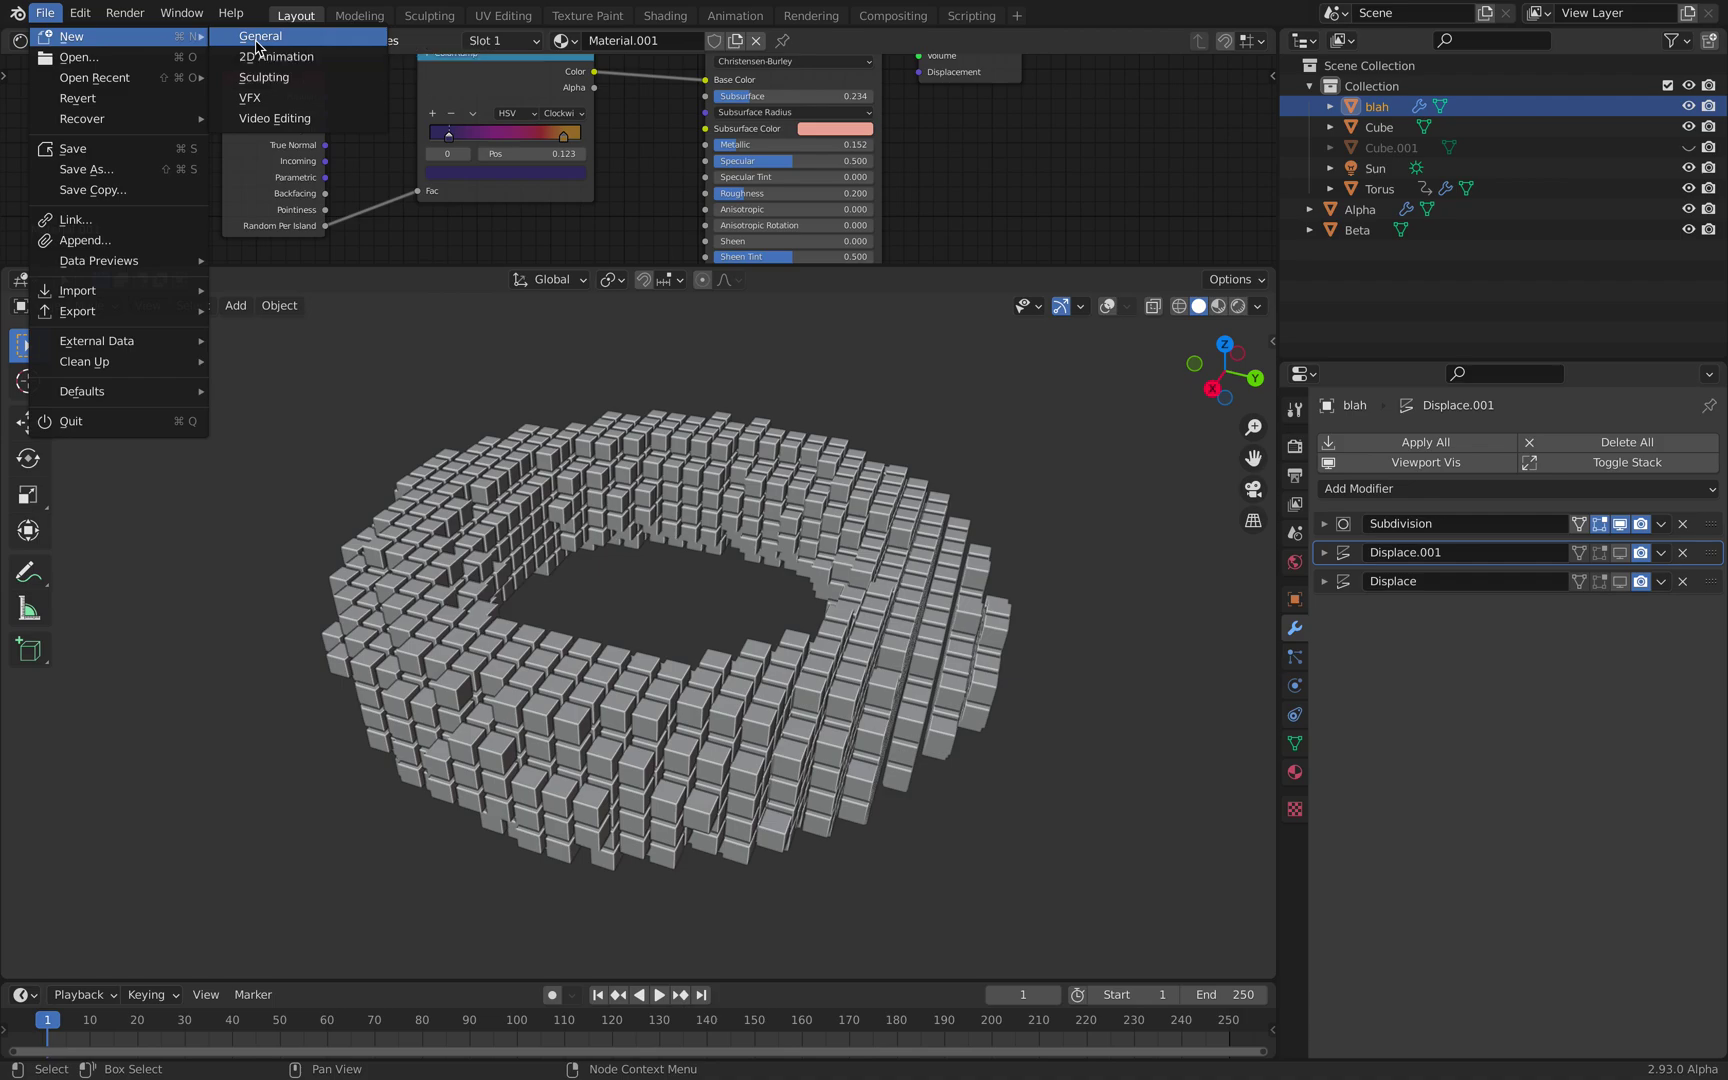
{"action": "left_click", "coordinate": [256, 42]}
{"action": "left_click", "coordinate": [785, 577]}
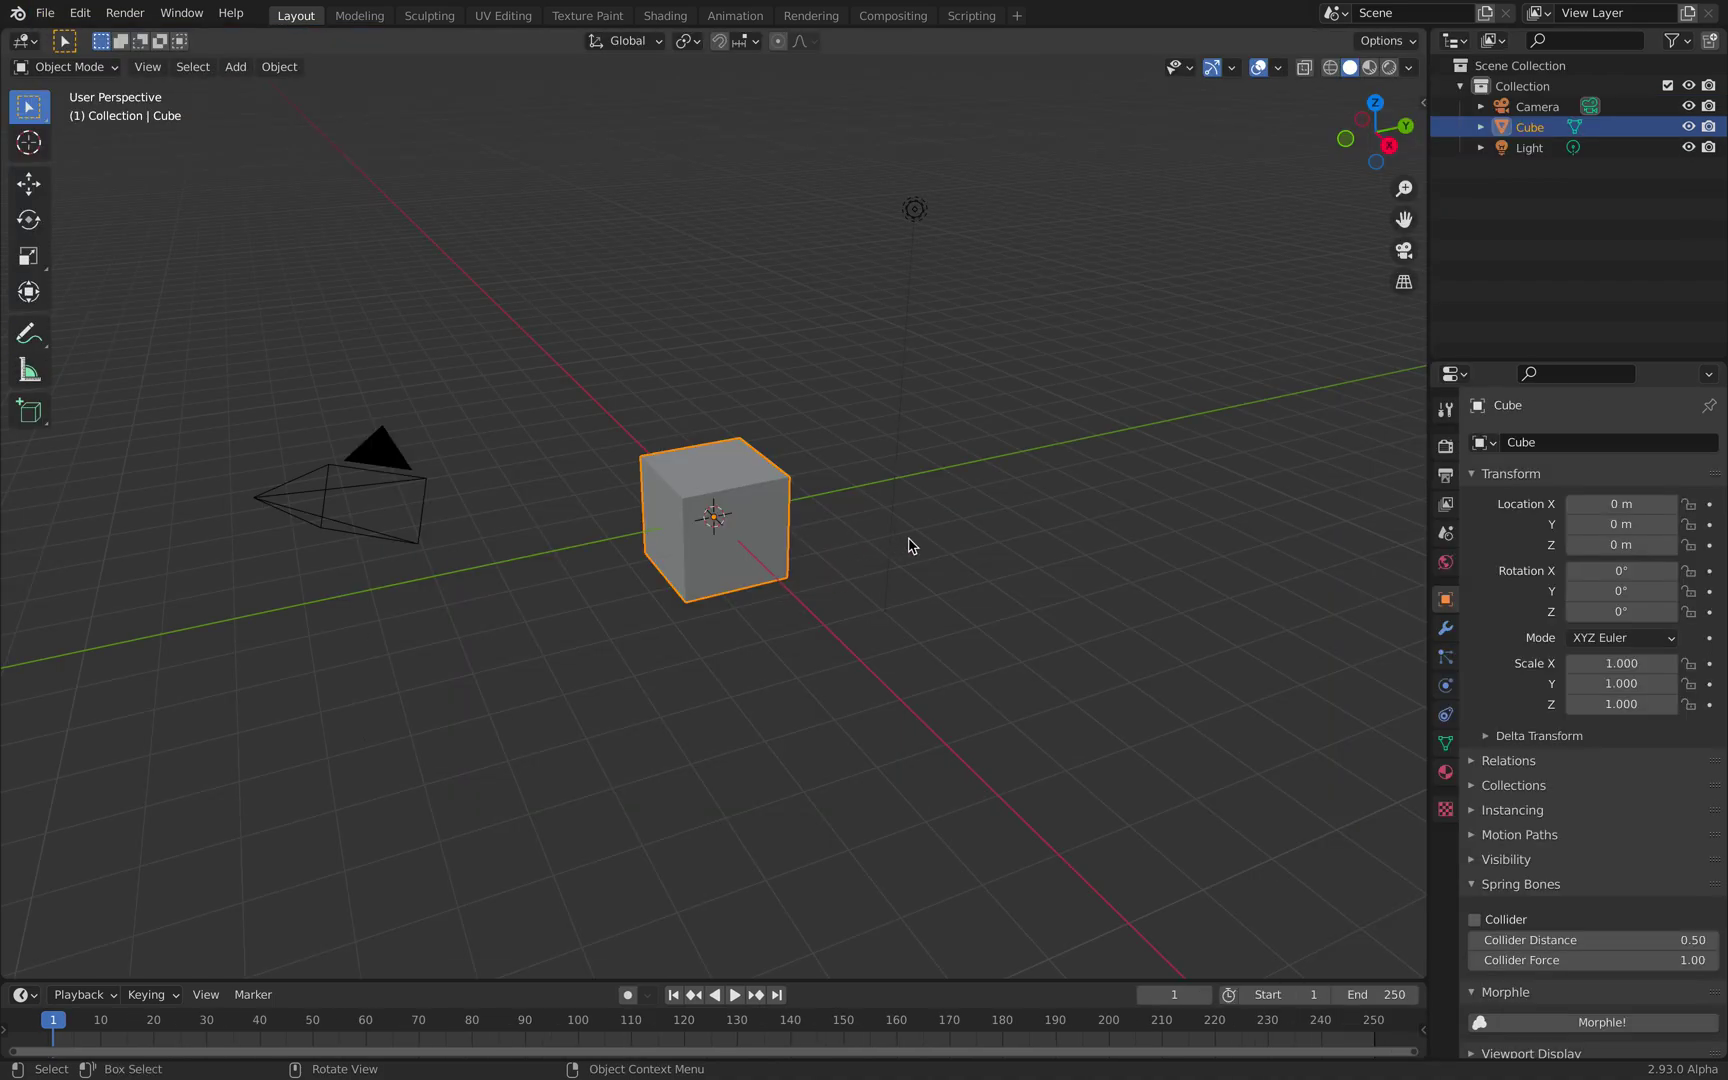
Step: Delete all the default objects and add a mesh torus to the empty scene
{"action": "key", "text": "a"}
{"action": "key", "text": "x"}
{"action": "left_click", "coordinate": [953, 544]}
{"action": "key", "text": "shift+a"}
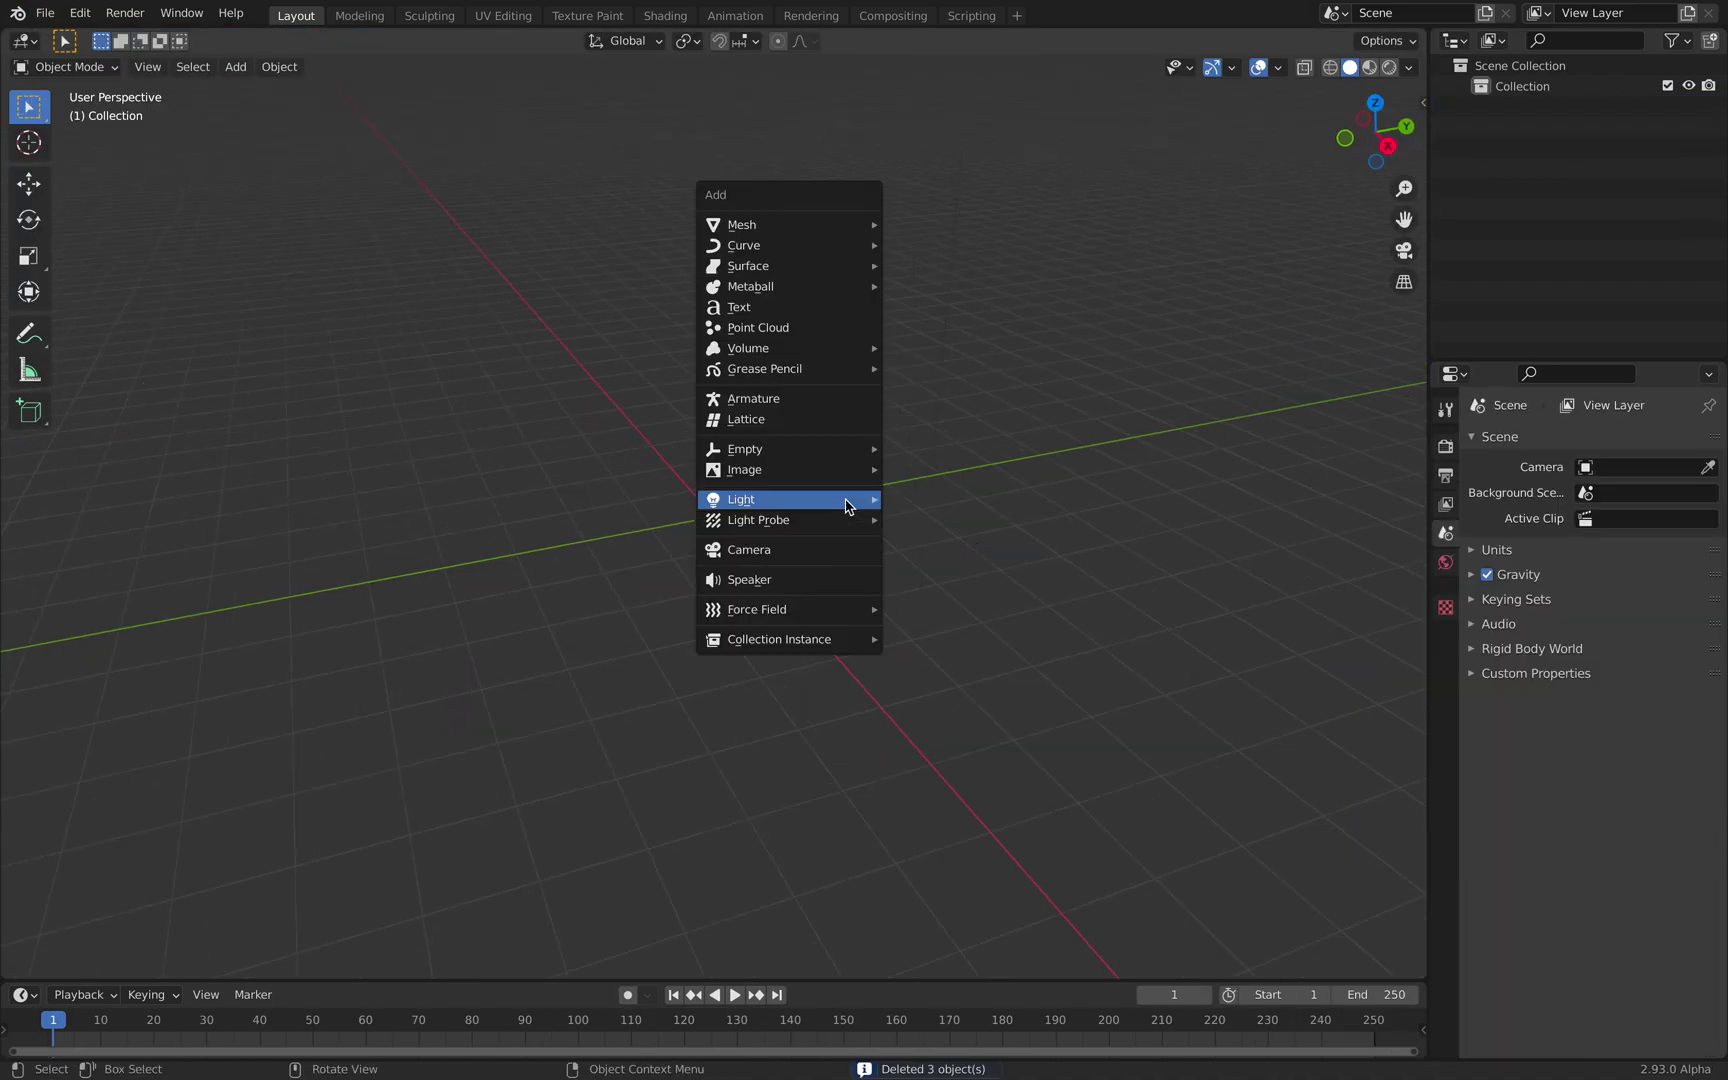
{"action": "mouse_move", "coordinate": [836, 234]}
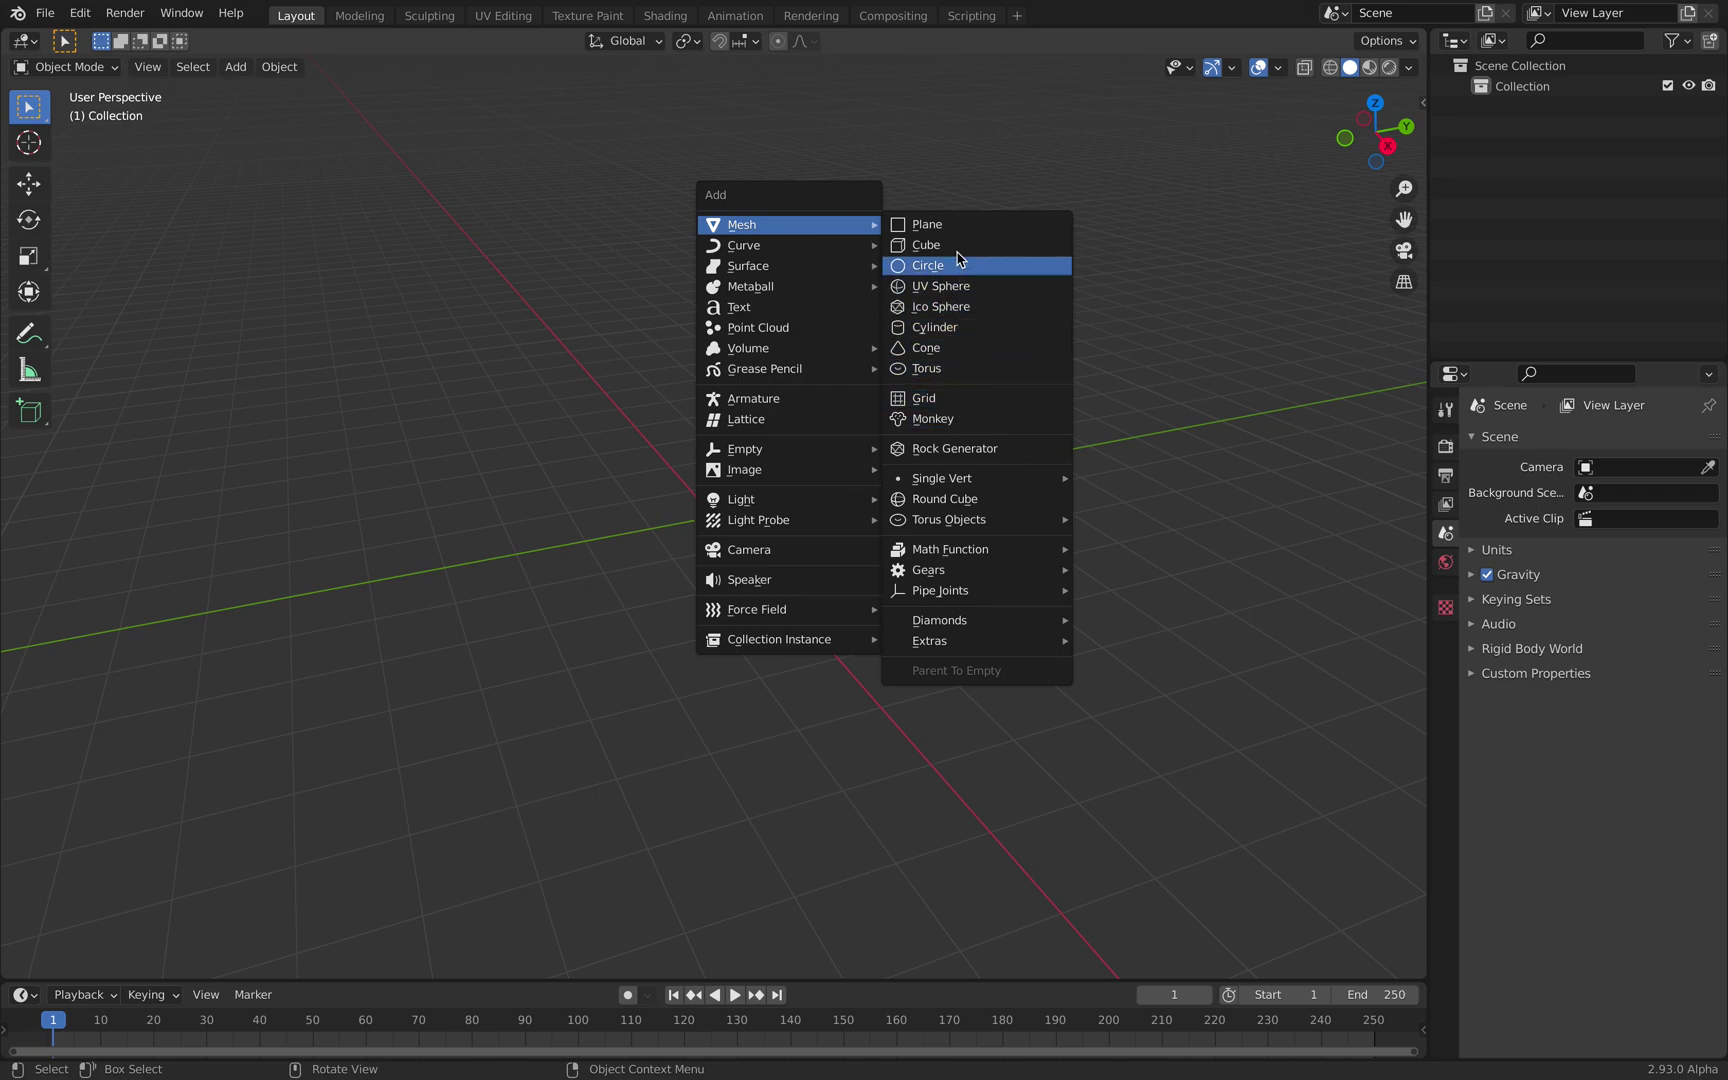
{"action": "left_click", "coordinate": [960, 368]}
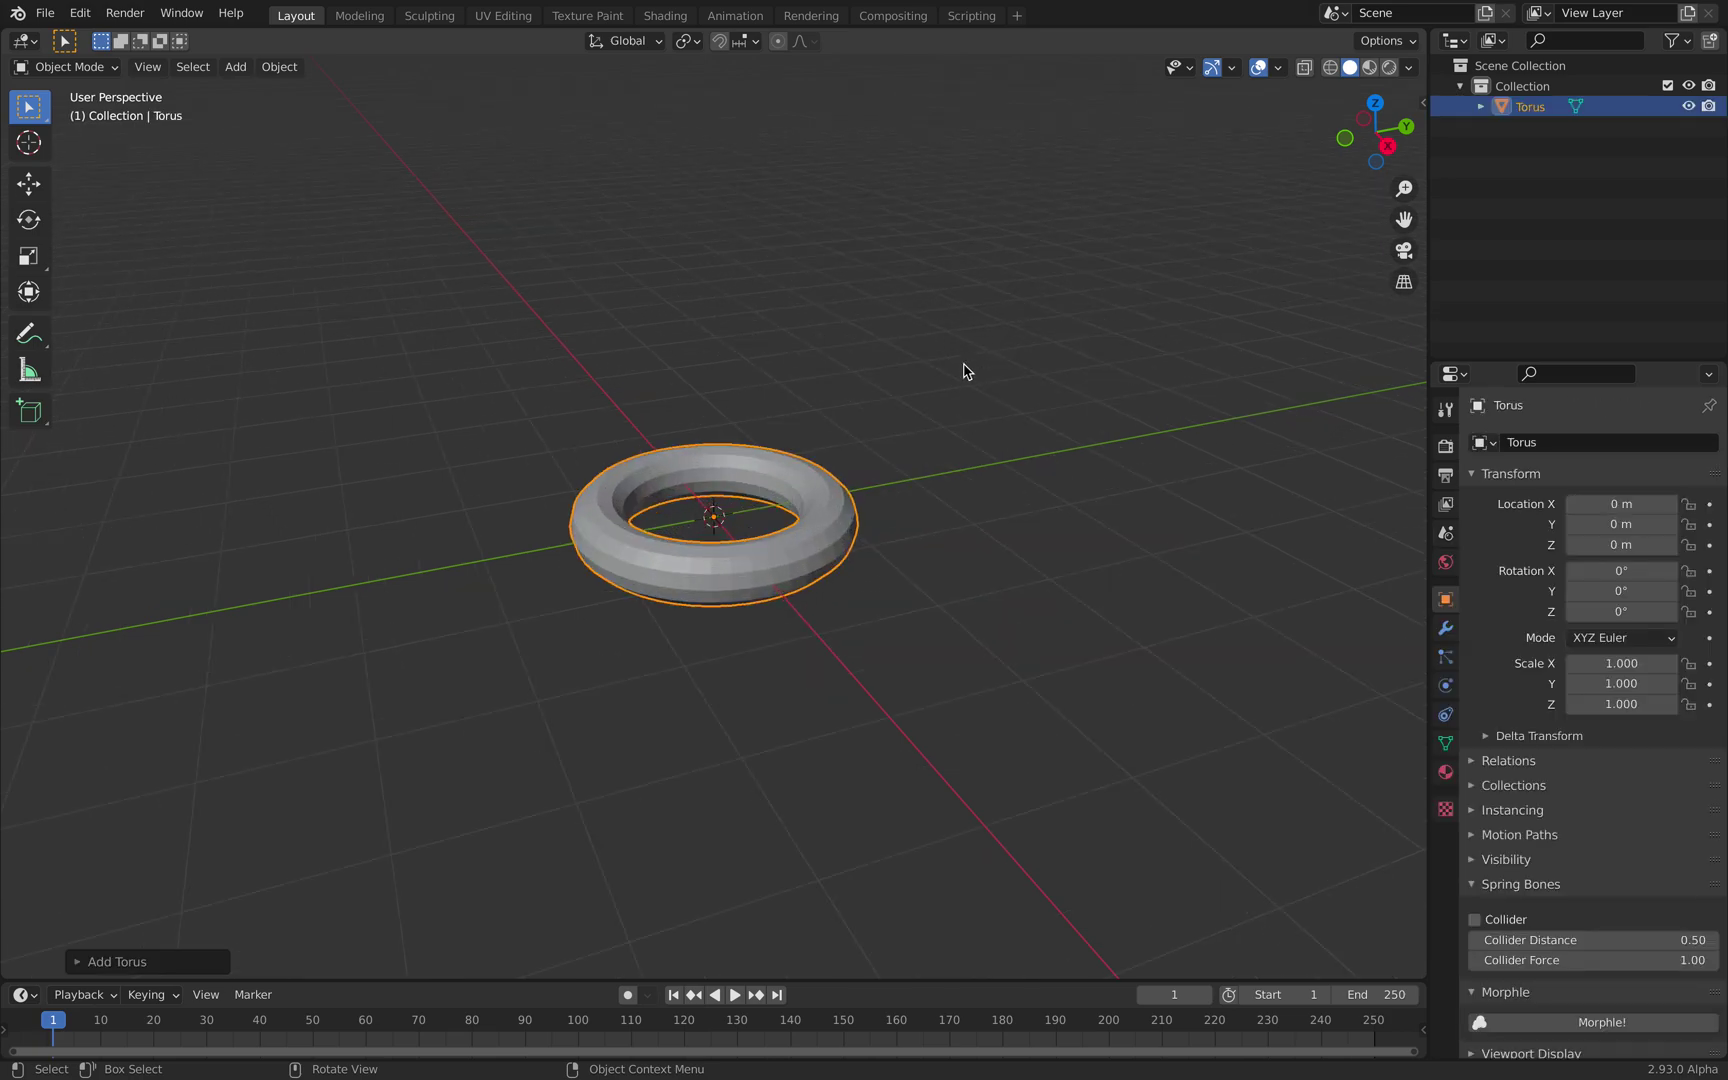
Step: Try a Remesh modifier on the torus in Blocks mode with an octree depth of 5, and remove the modifier
{"action": "left_click", "coordinate": [1445, 627]}
{"action": "left_click", "coordinate": [1531, 442]}
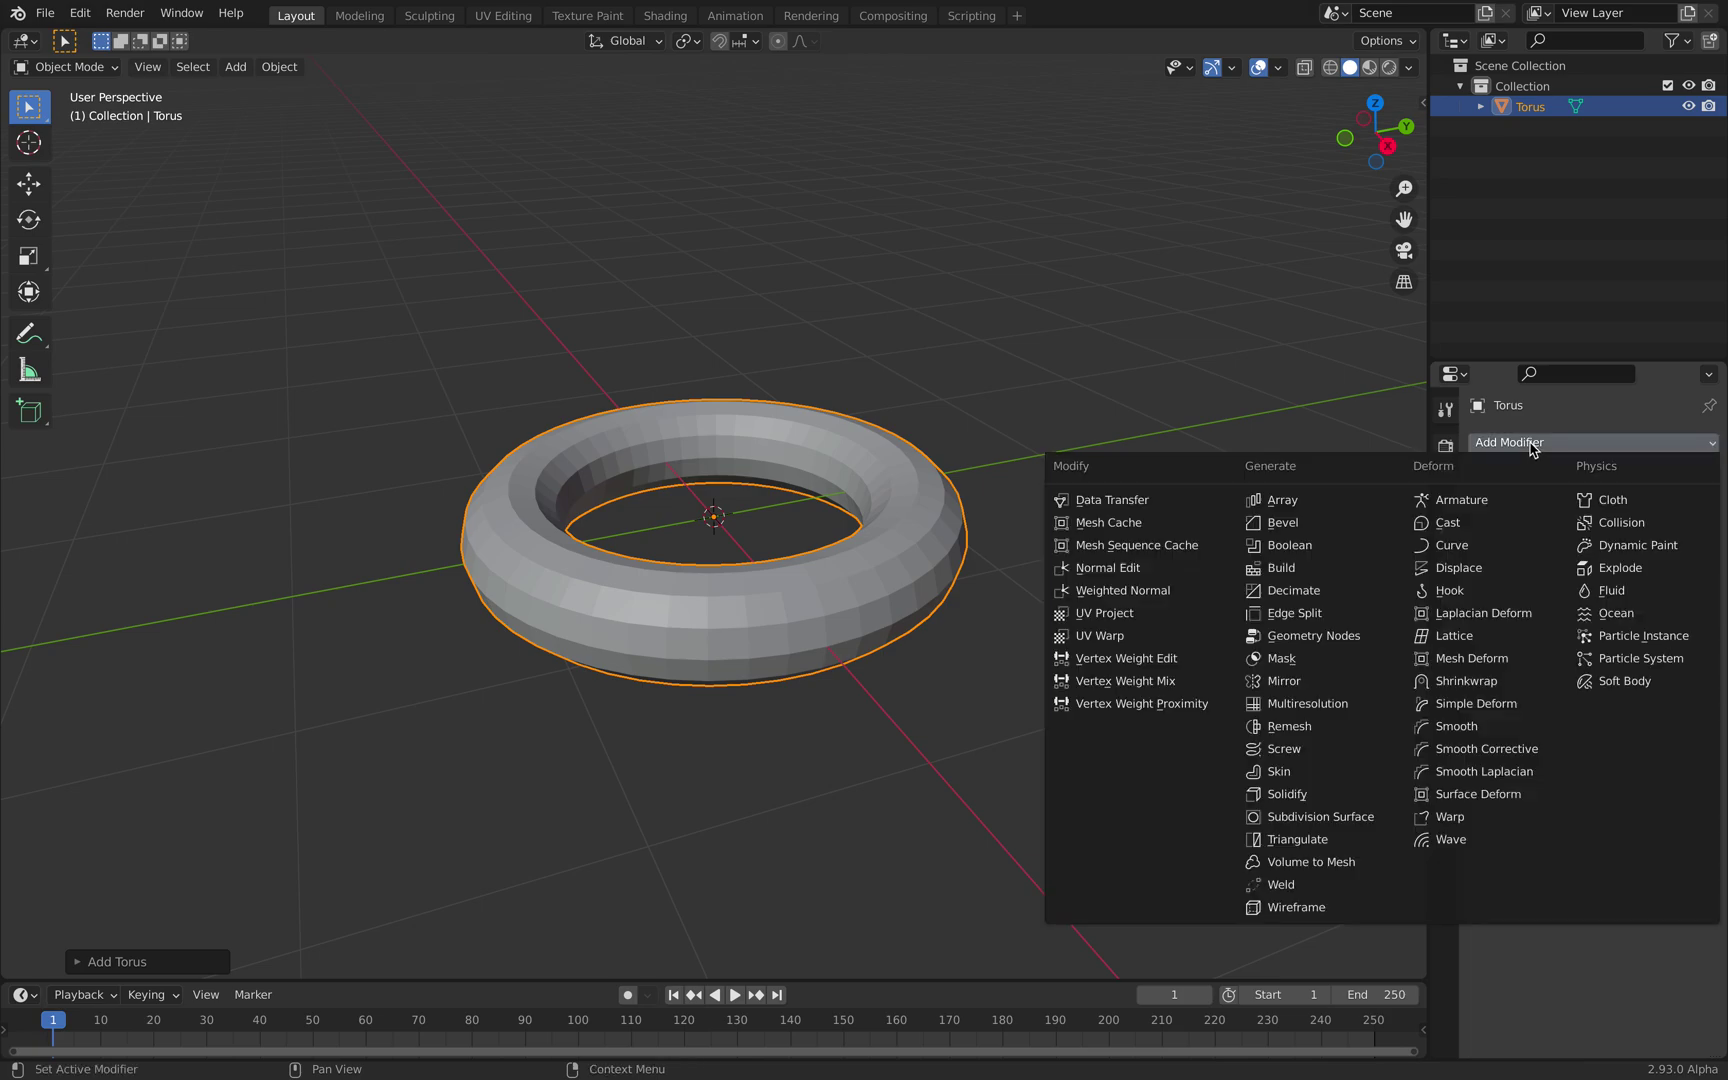
{"action": "left_click", "coordinate": [1292, 727]}
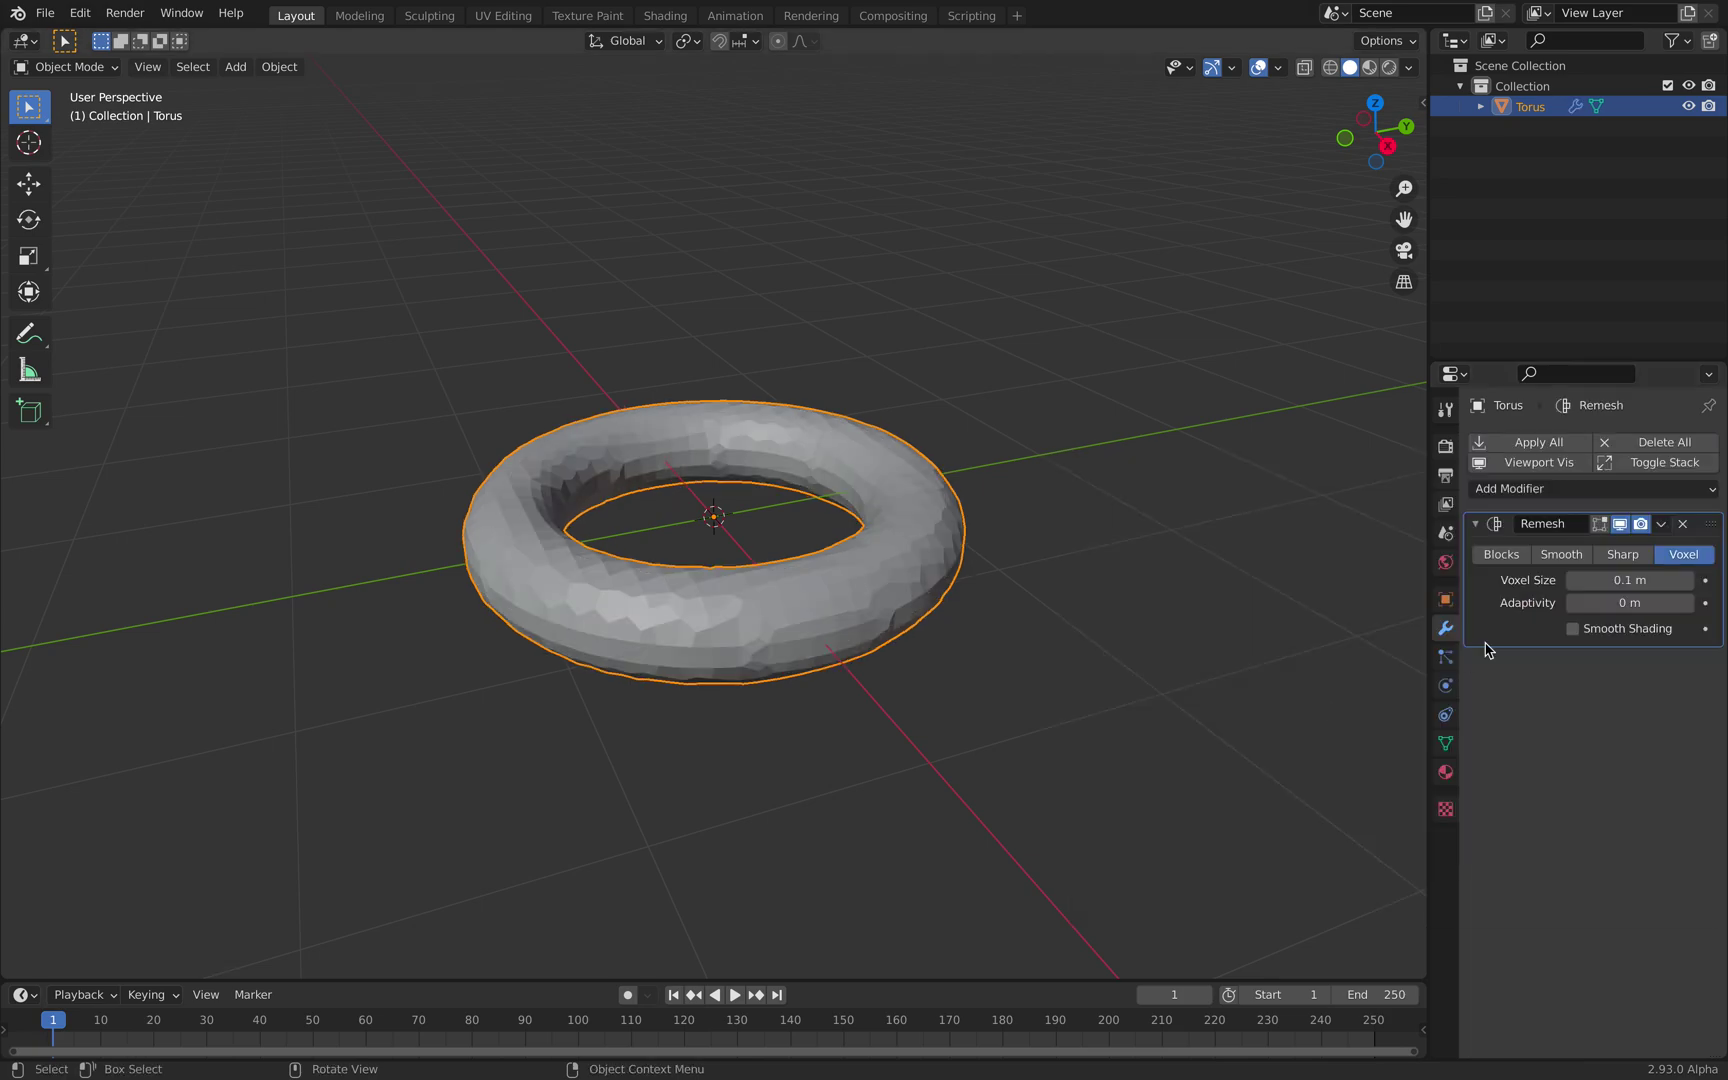
{"action": "left_click", "coordinate": [1478, 558]}
{"action": "middle_click_drag", "start_coordinate": [1125, 562], "coordinate": [1182, 562]}
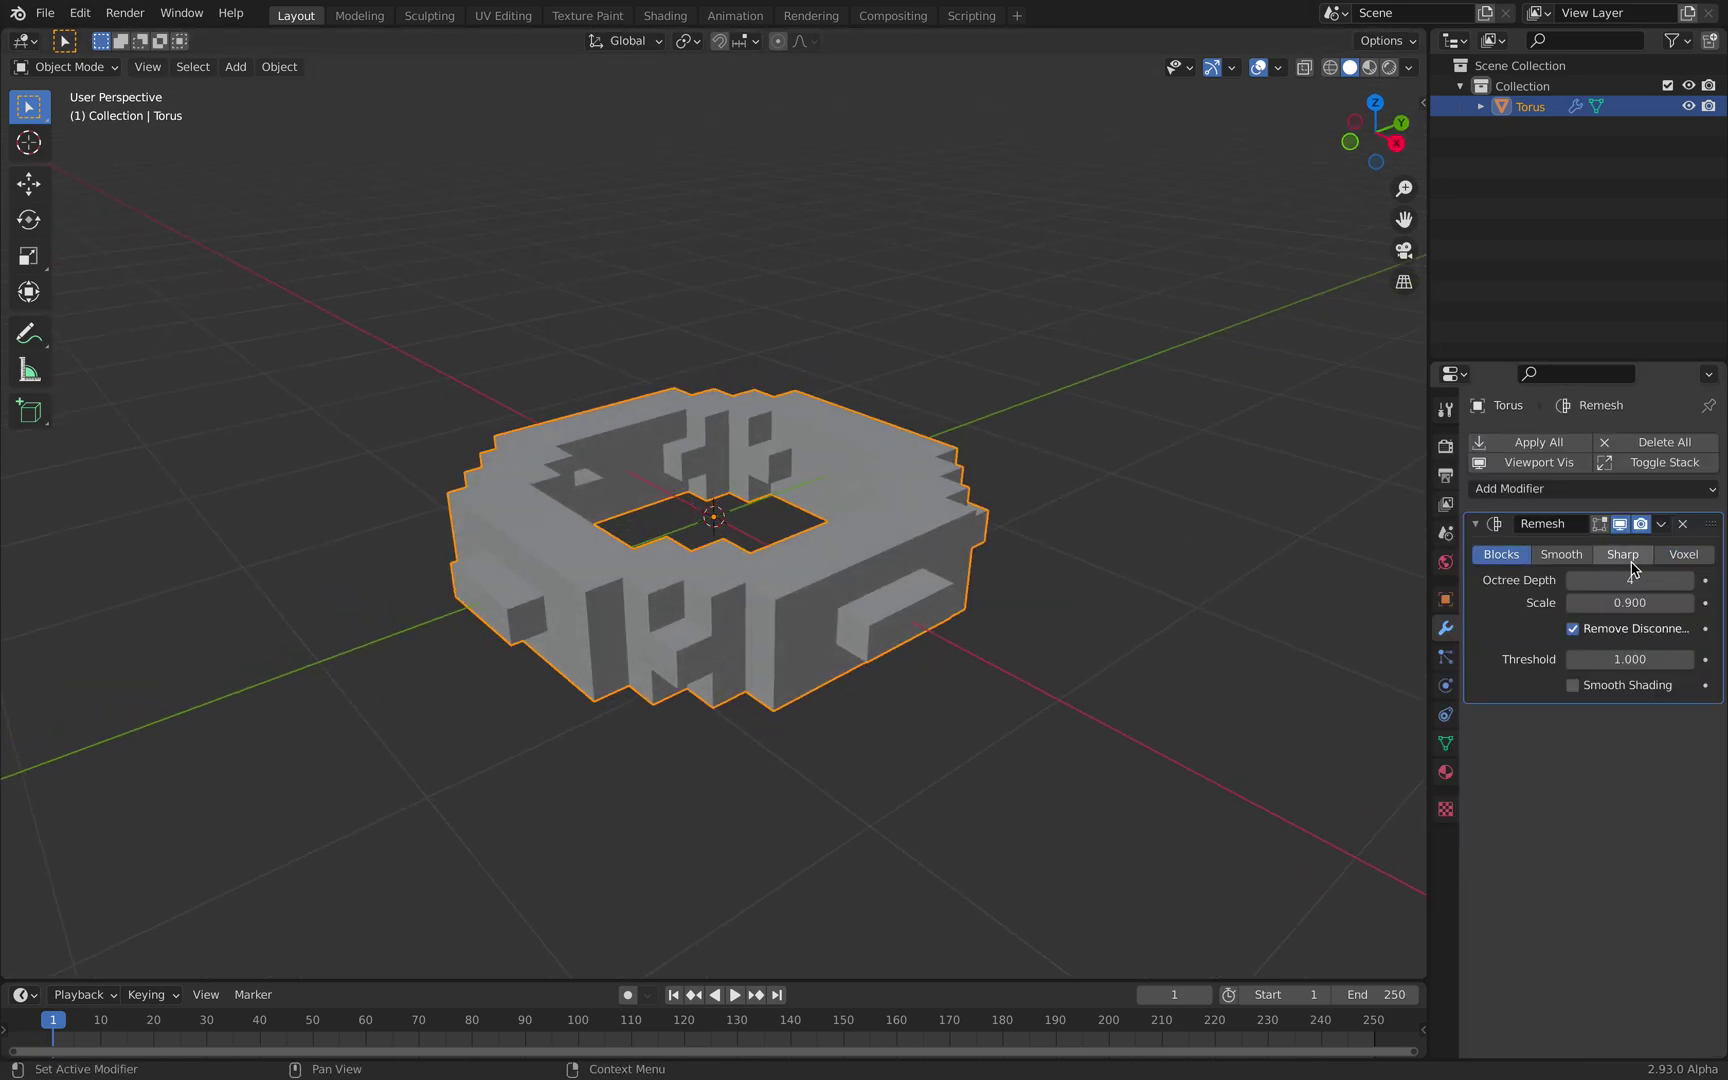
{"action": "left_click", "coordinate": [1687, 580]}
{"action": "middle_click_drag", "start_coordinate": [582, 386], "coordinate": [1060, 553]}
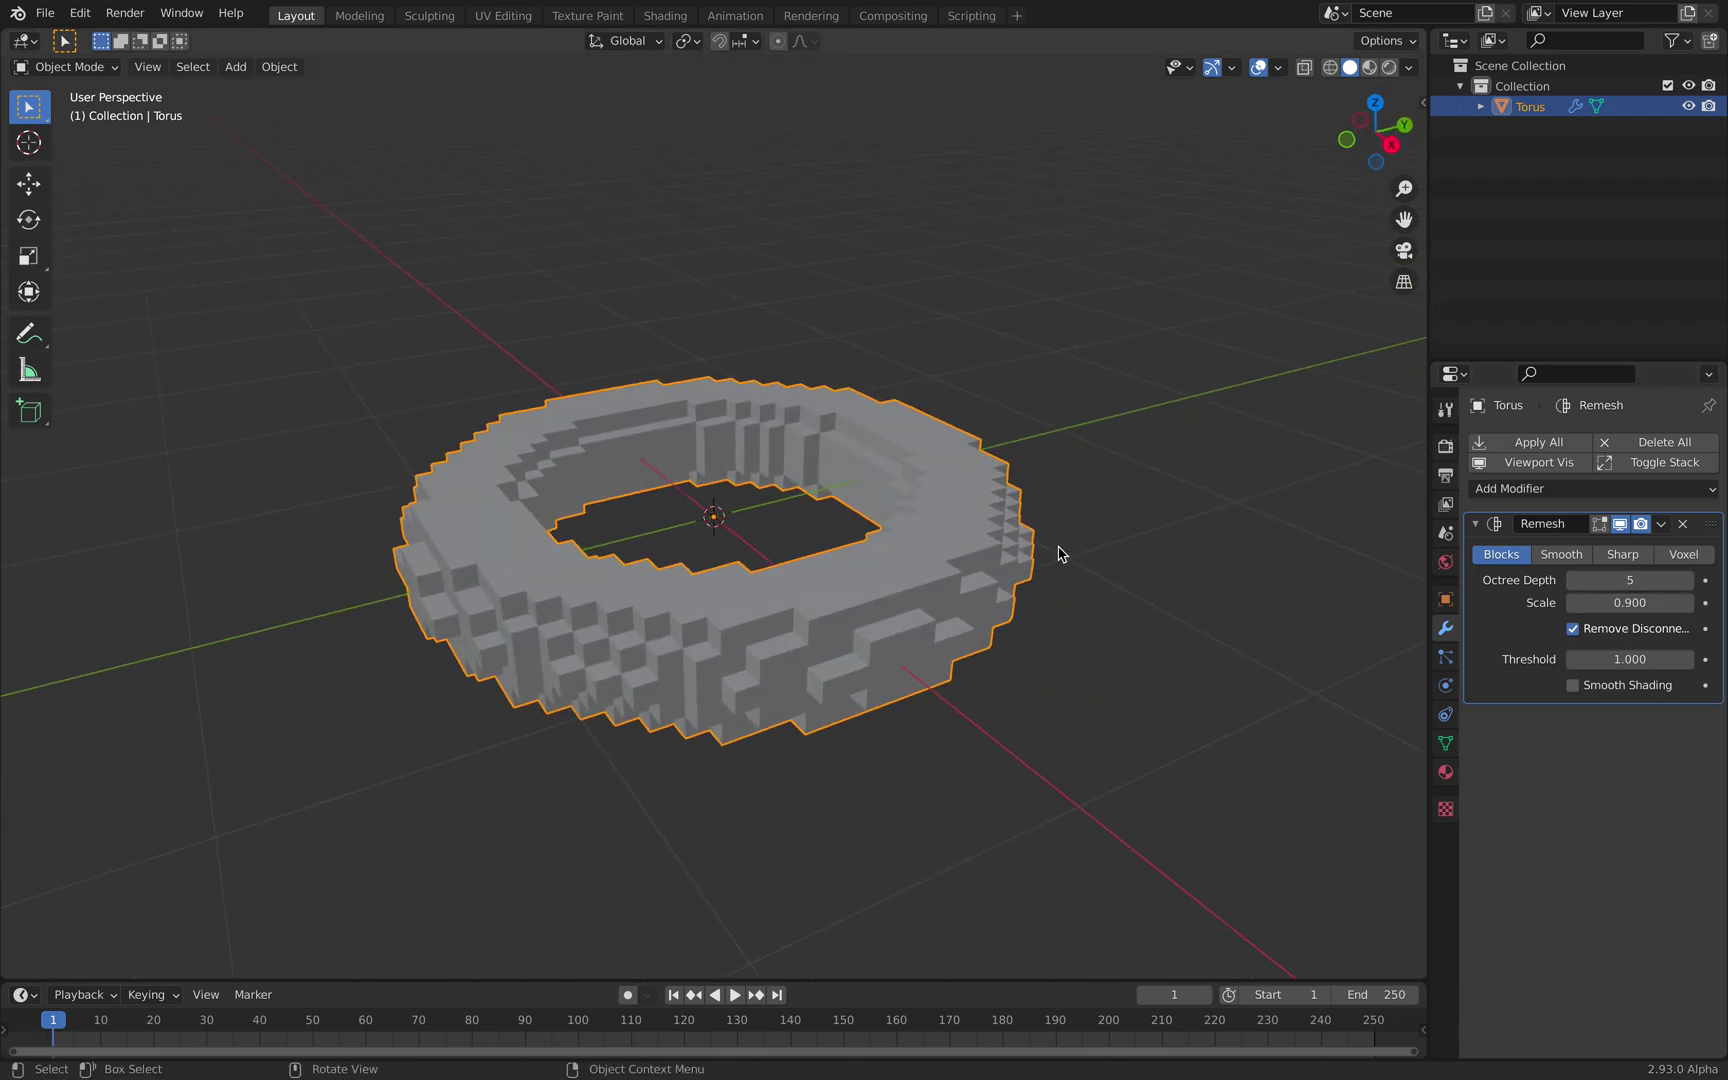
{"action": "middle_click_drag", "start_coordinate": [795, 675], "coordinate": [902, 474]}
{"action": "middle_click_drag", "start_coordinate": [572, 493], "coordinate": [797, 528]}
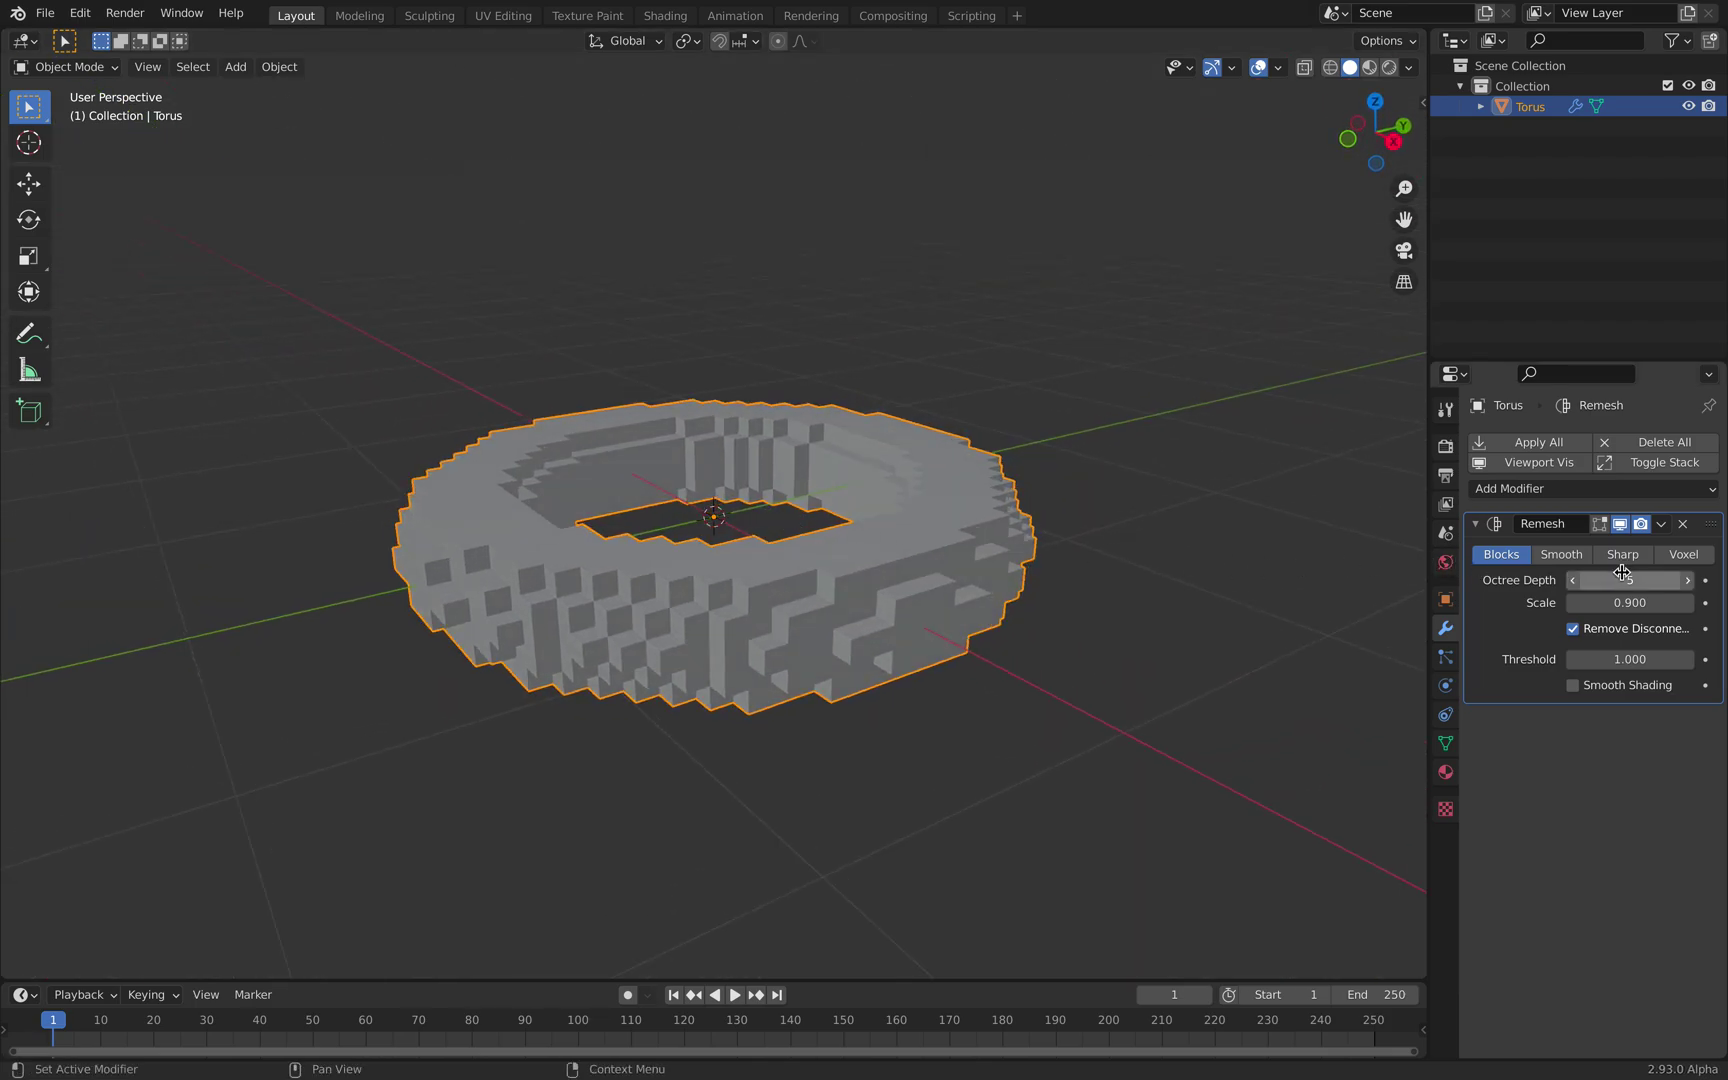
{"action": "left_click", "coordinate": [1685, 524]}
Step: Split the 3D viewport into two stacked areas and change the upper one to the Sverchok Nodes editor
{"action": "middle_click_drag", "start_coordinate": [1300, 450], "coordinate": [1240, 207]}
{"action": "left_click_drag", "start_coordinate": [1422, 28], "coordinate": [760, 420]}
{"action": "scroll", "coordinate": [776, 678], "scroll_direction": "down", "scroll_amount": 3}
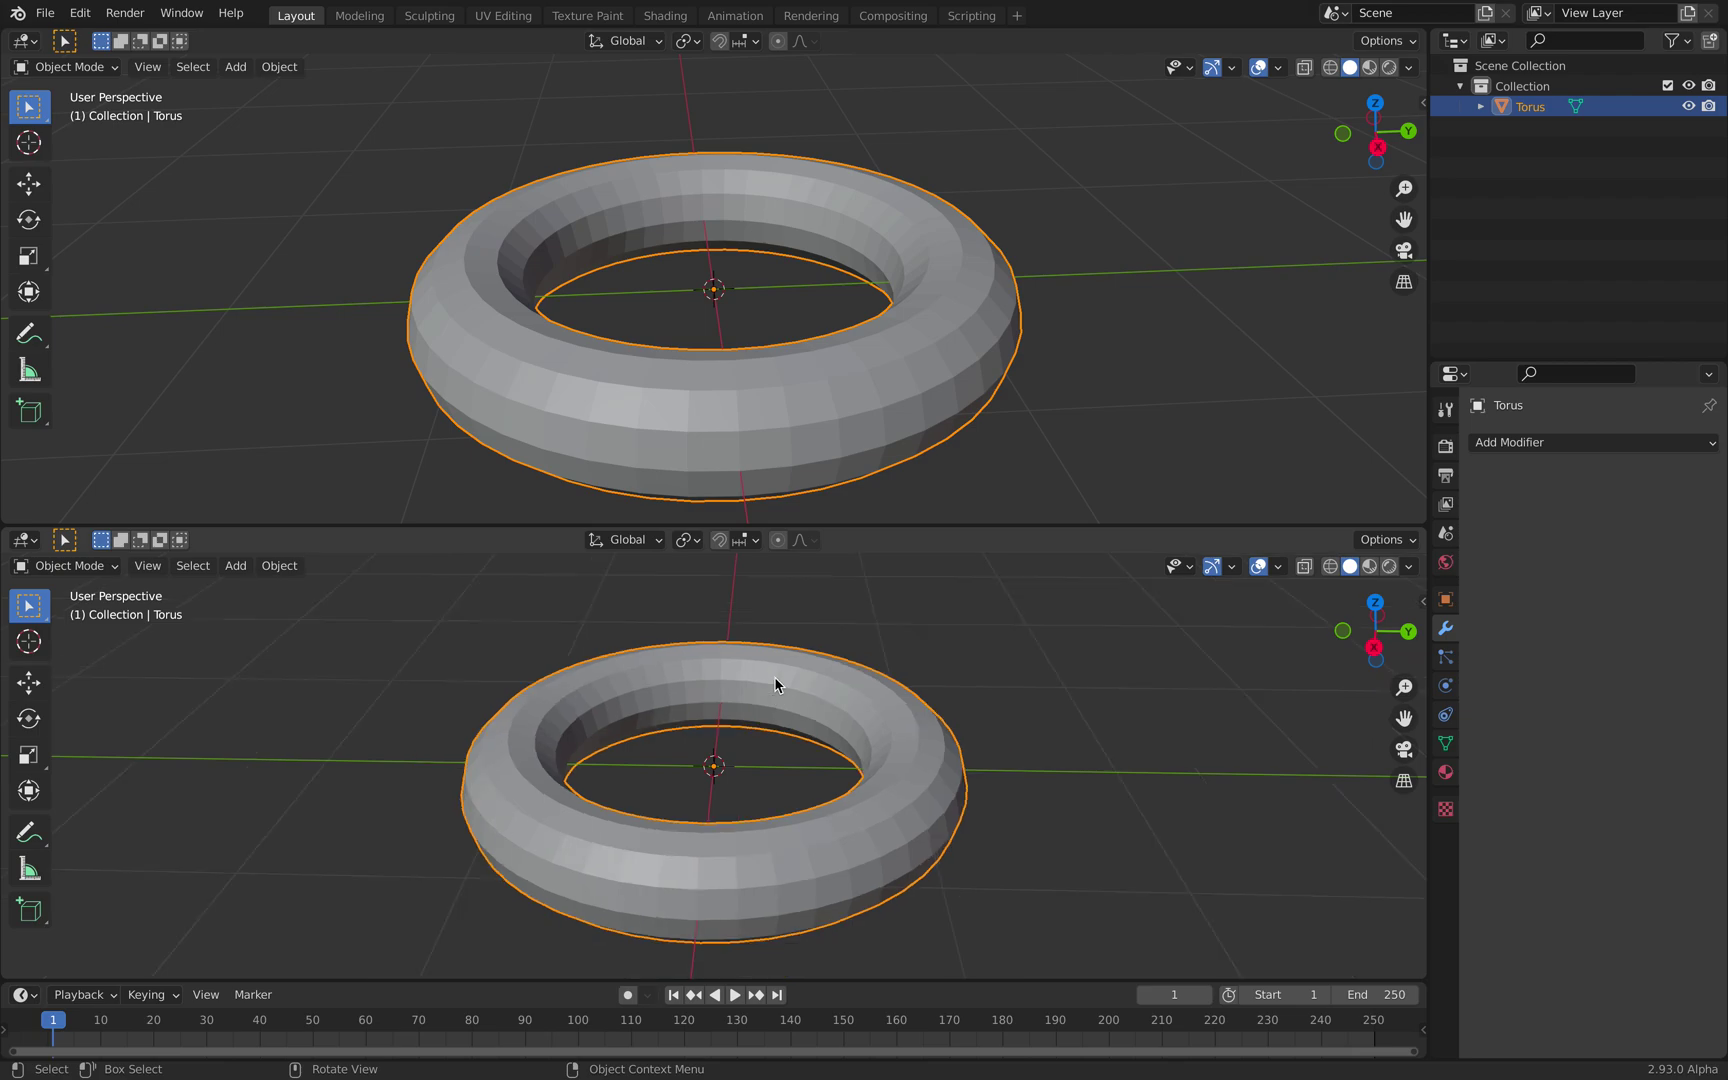
{"action": "left_click", "coordinate": [25, 43]}
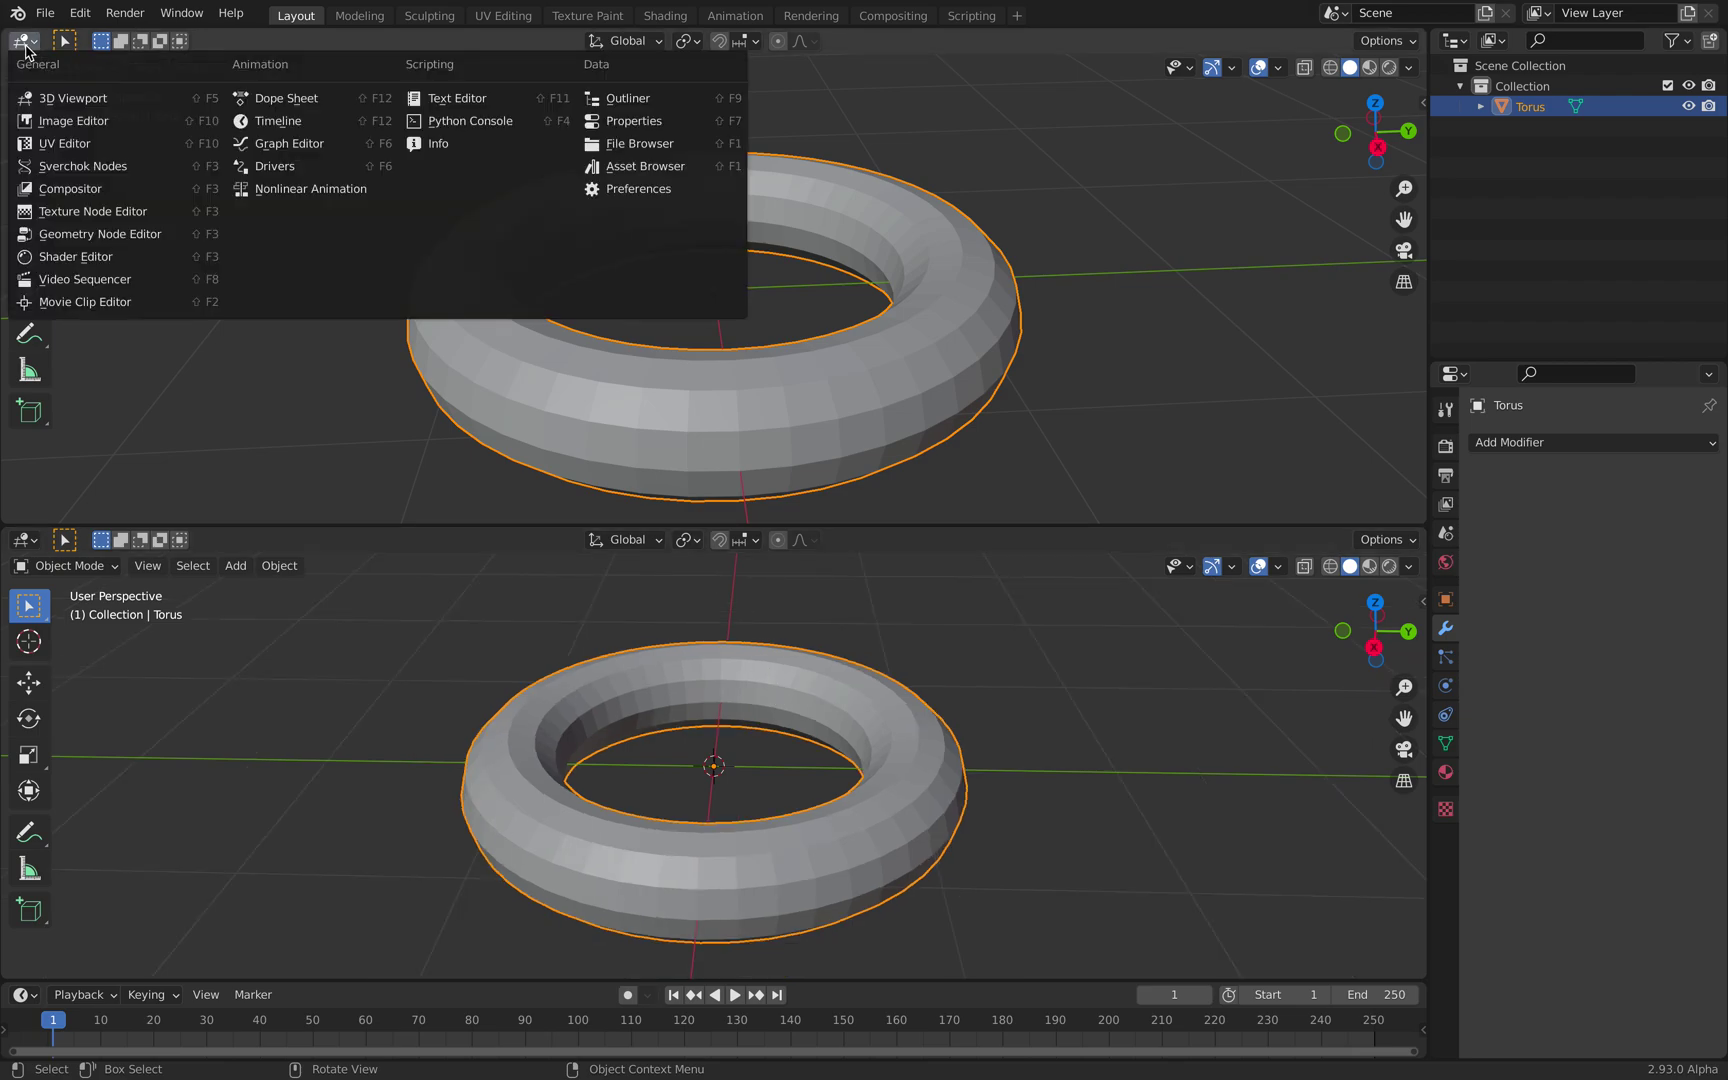
{"action": "left_click", "coordinate": [74, 168]}
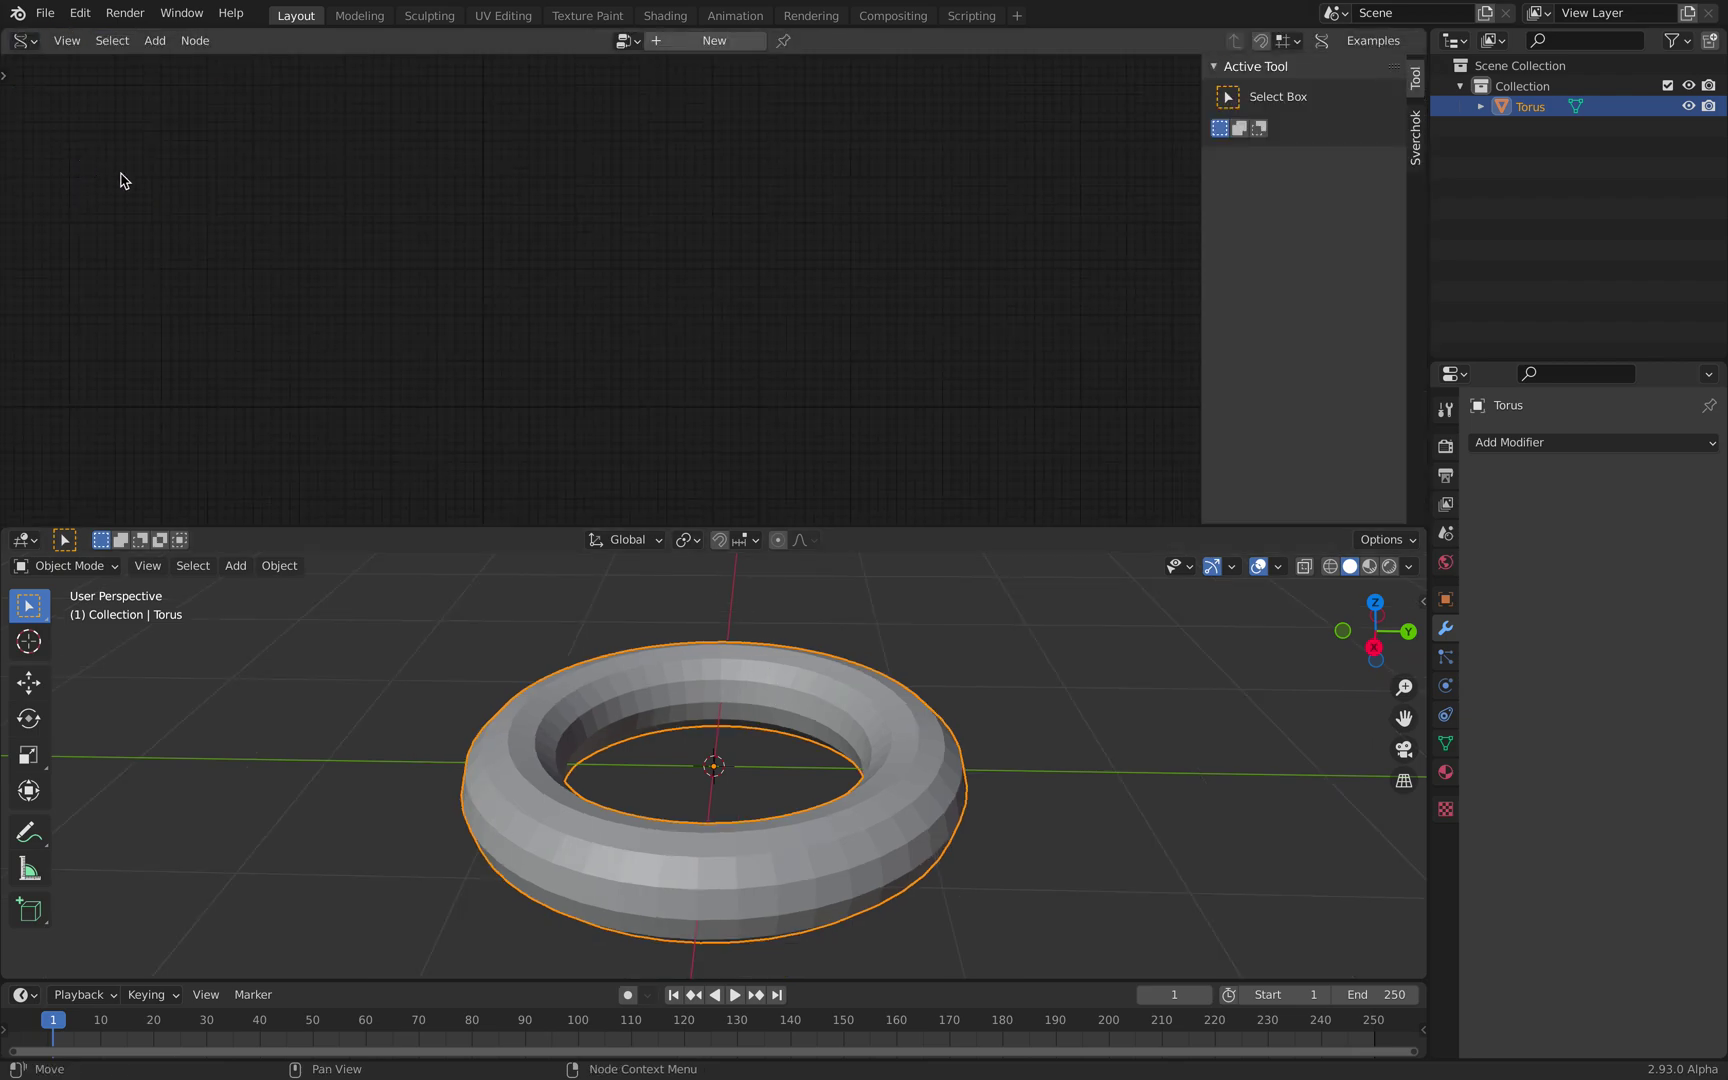
Step: Create a new Sverchok node tree and hide the node editor's sidebar
{"action": "left_click", "coordinate": [695, 44]}
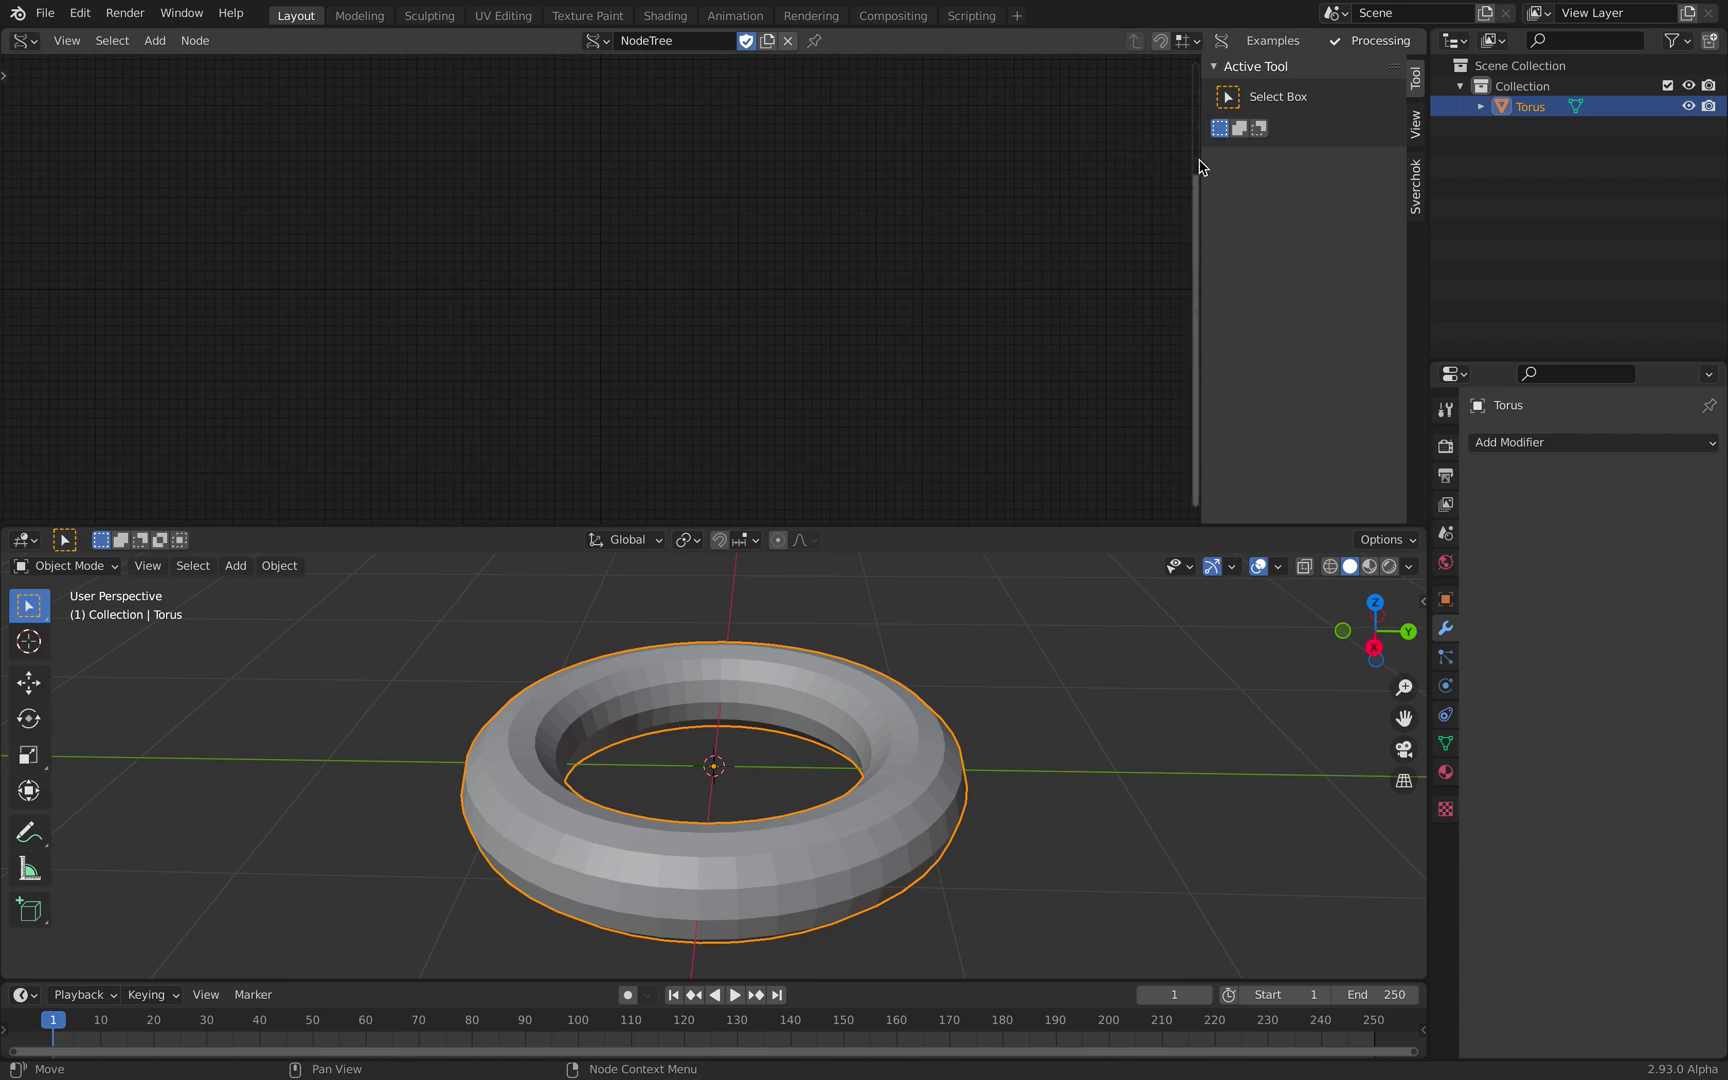
{"action": "key", "text": "n"}
{"action": "middle_click_drag", "start_coordinate": [882, 634], "coordinate": [872, 574], "text": "shift"}
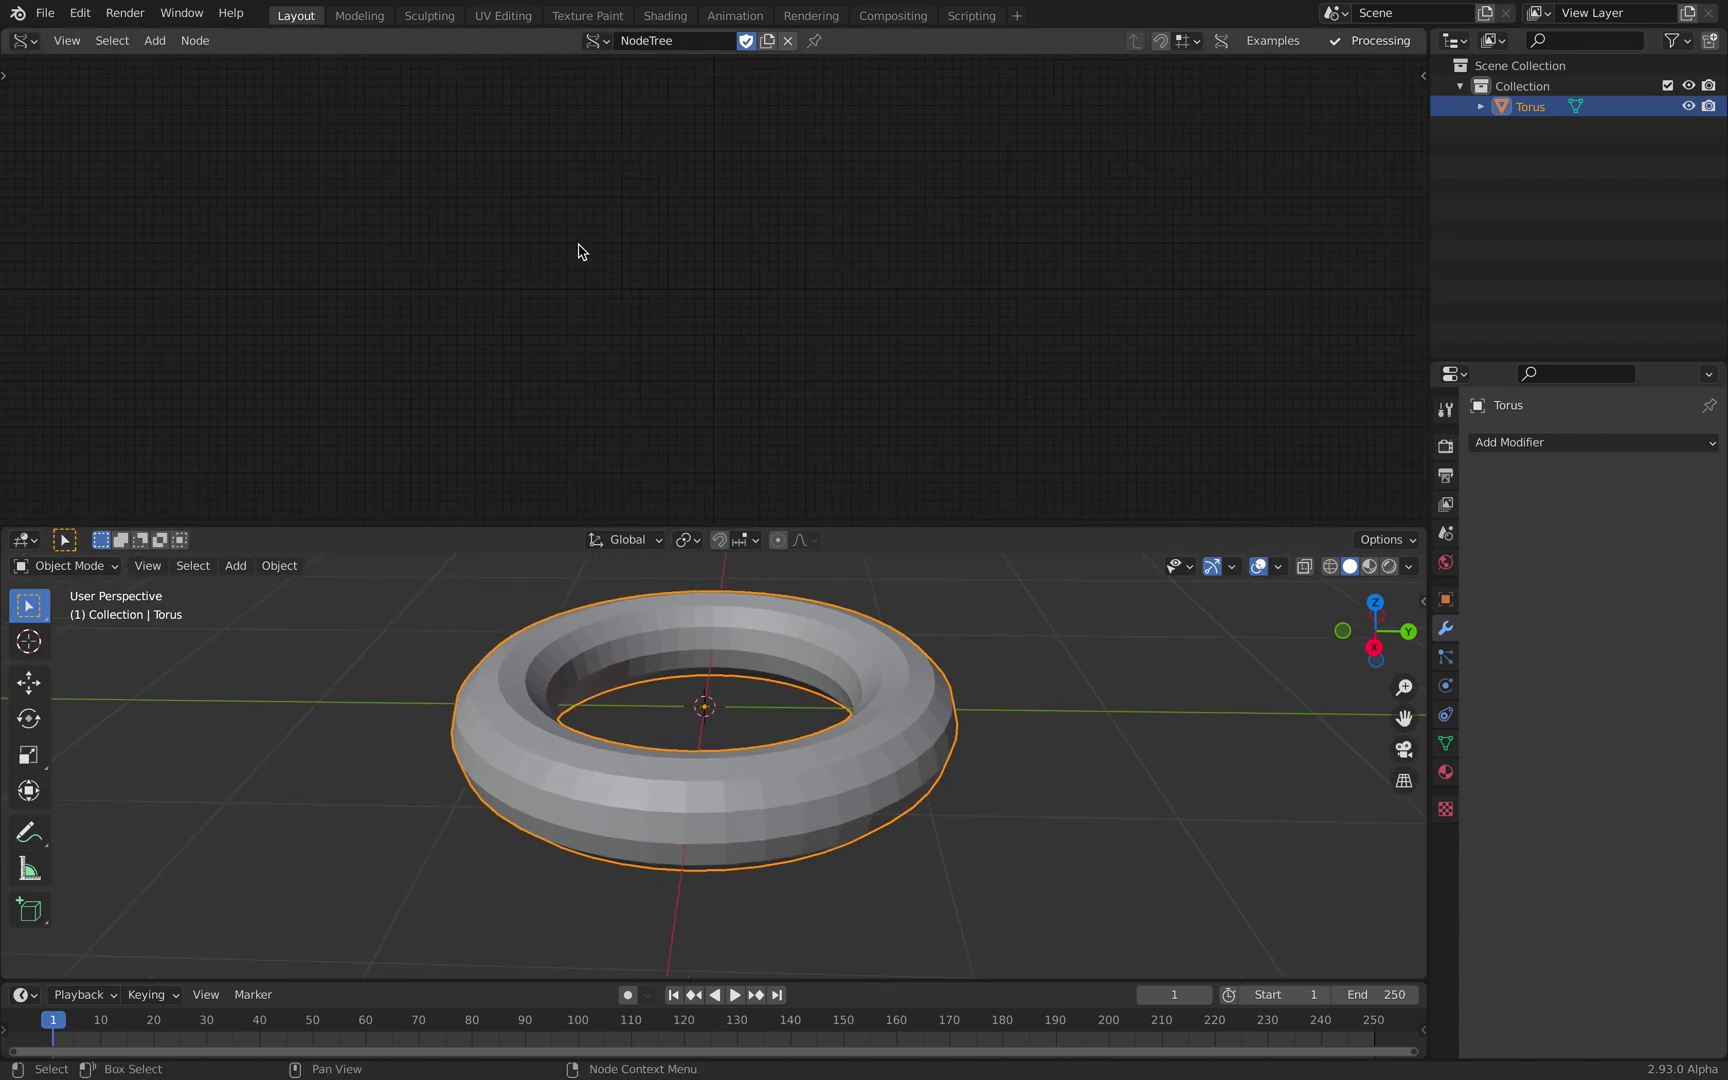
Step: Add an Objects in node to the node tree and load the selected torus into it
{"action": "key", "text": "shift+a"}
{"action": "type", "text": "objec"}
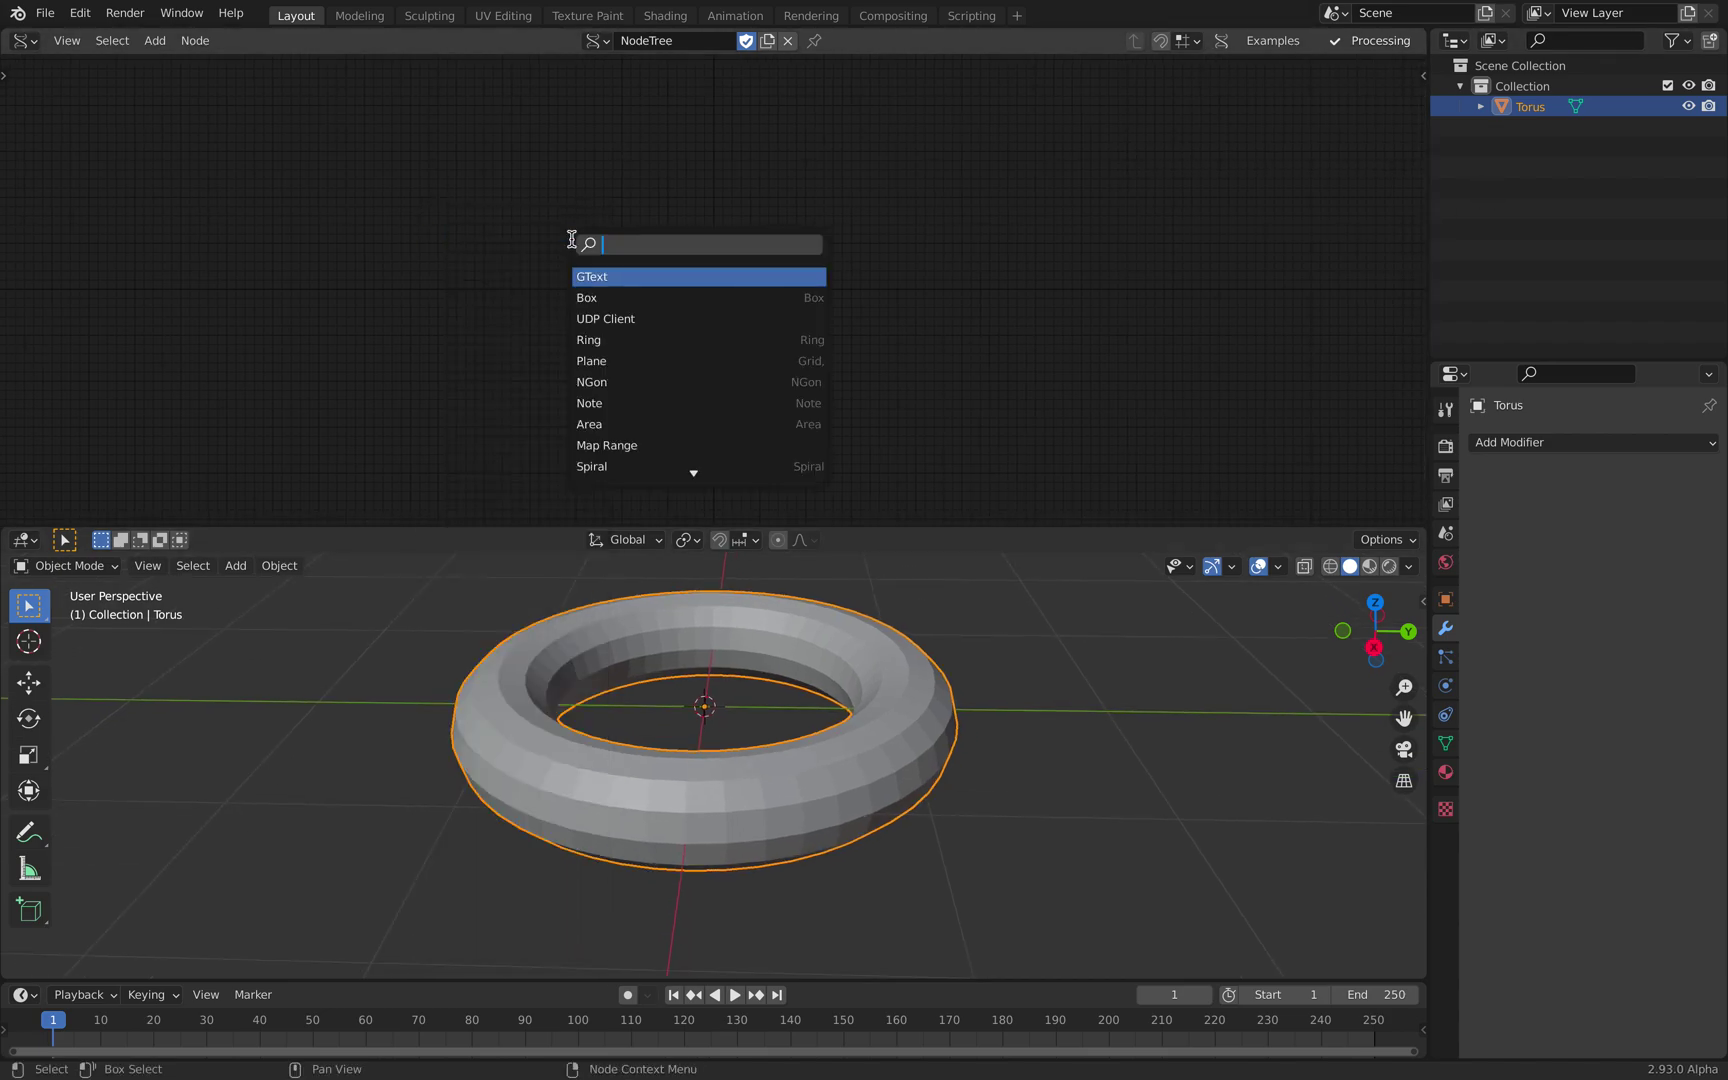
{"action": "type", "text": "ts in"}
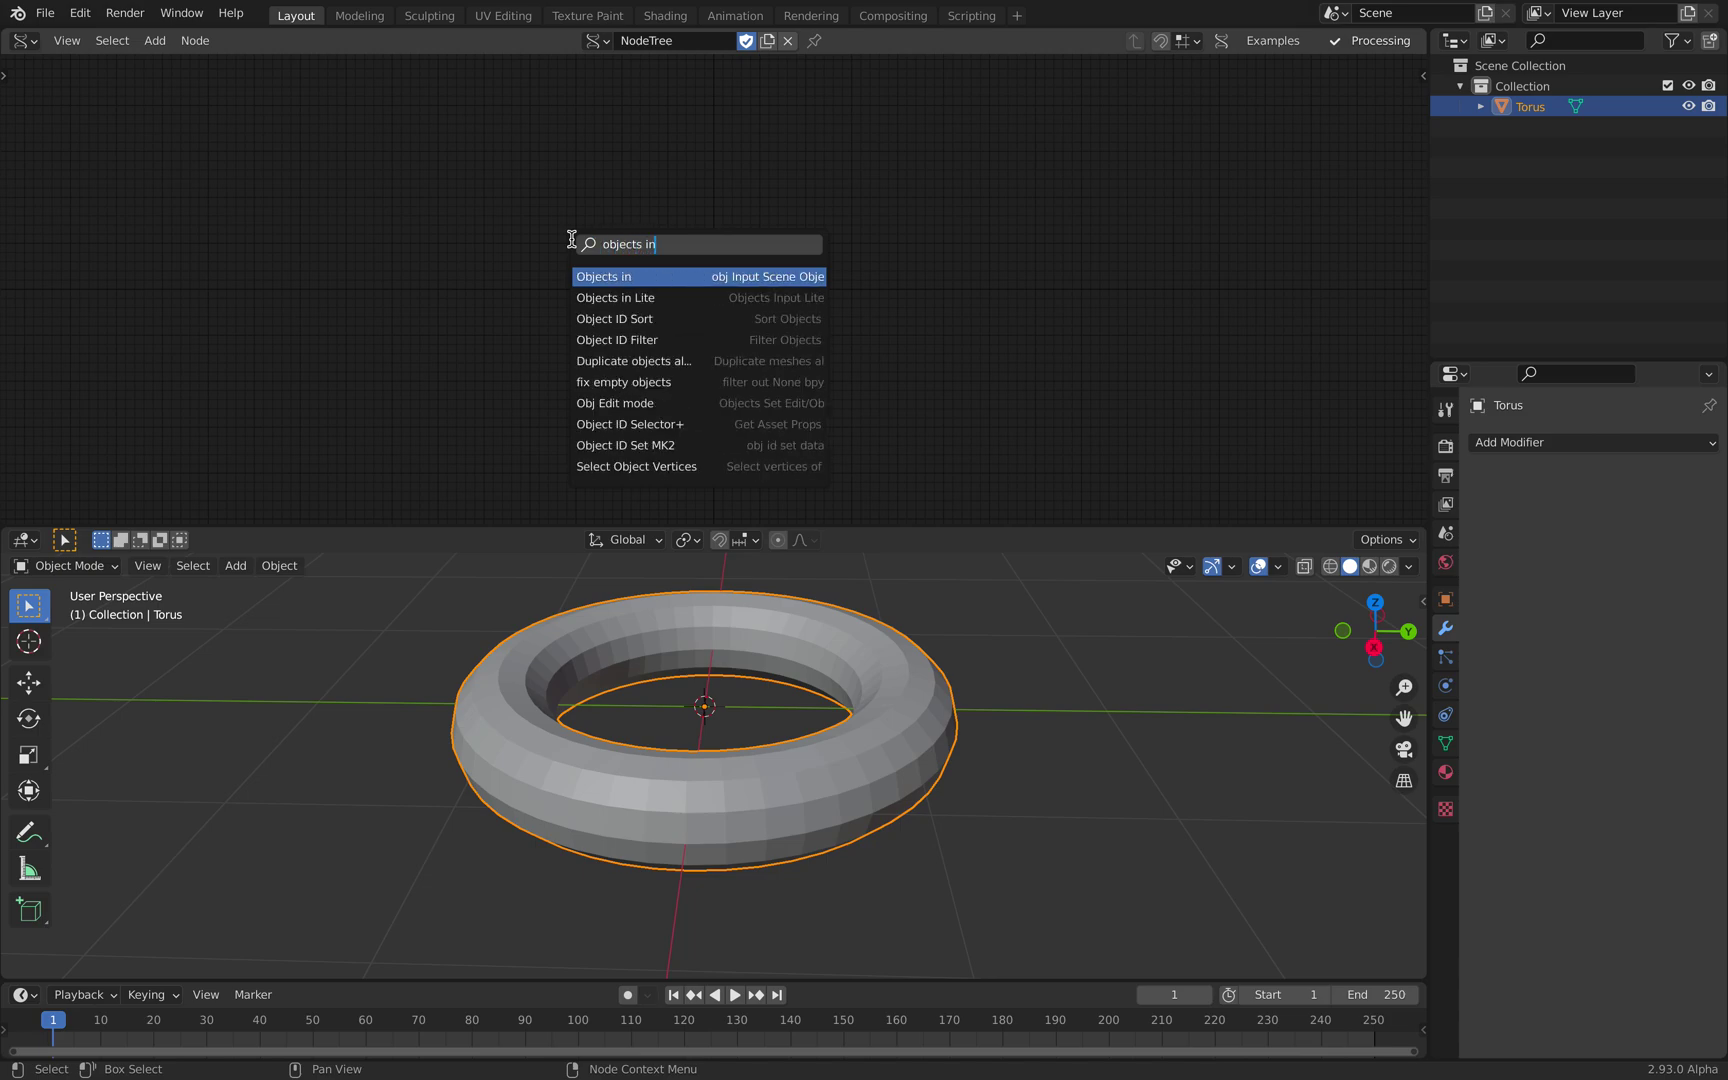
{"action": "key", "text": "Return"}
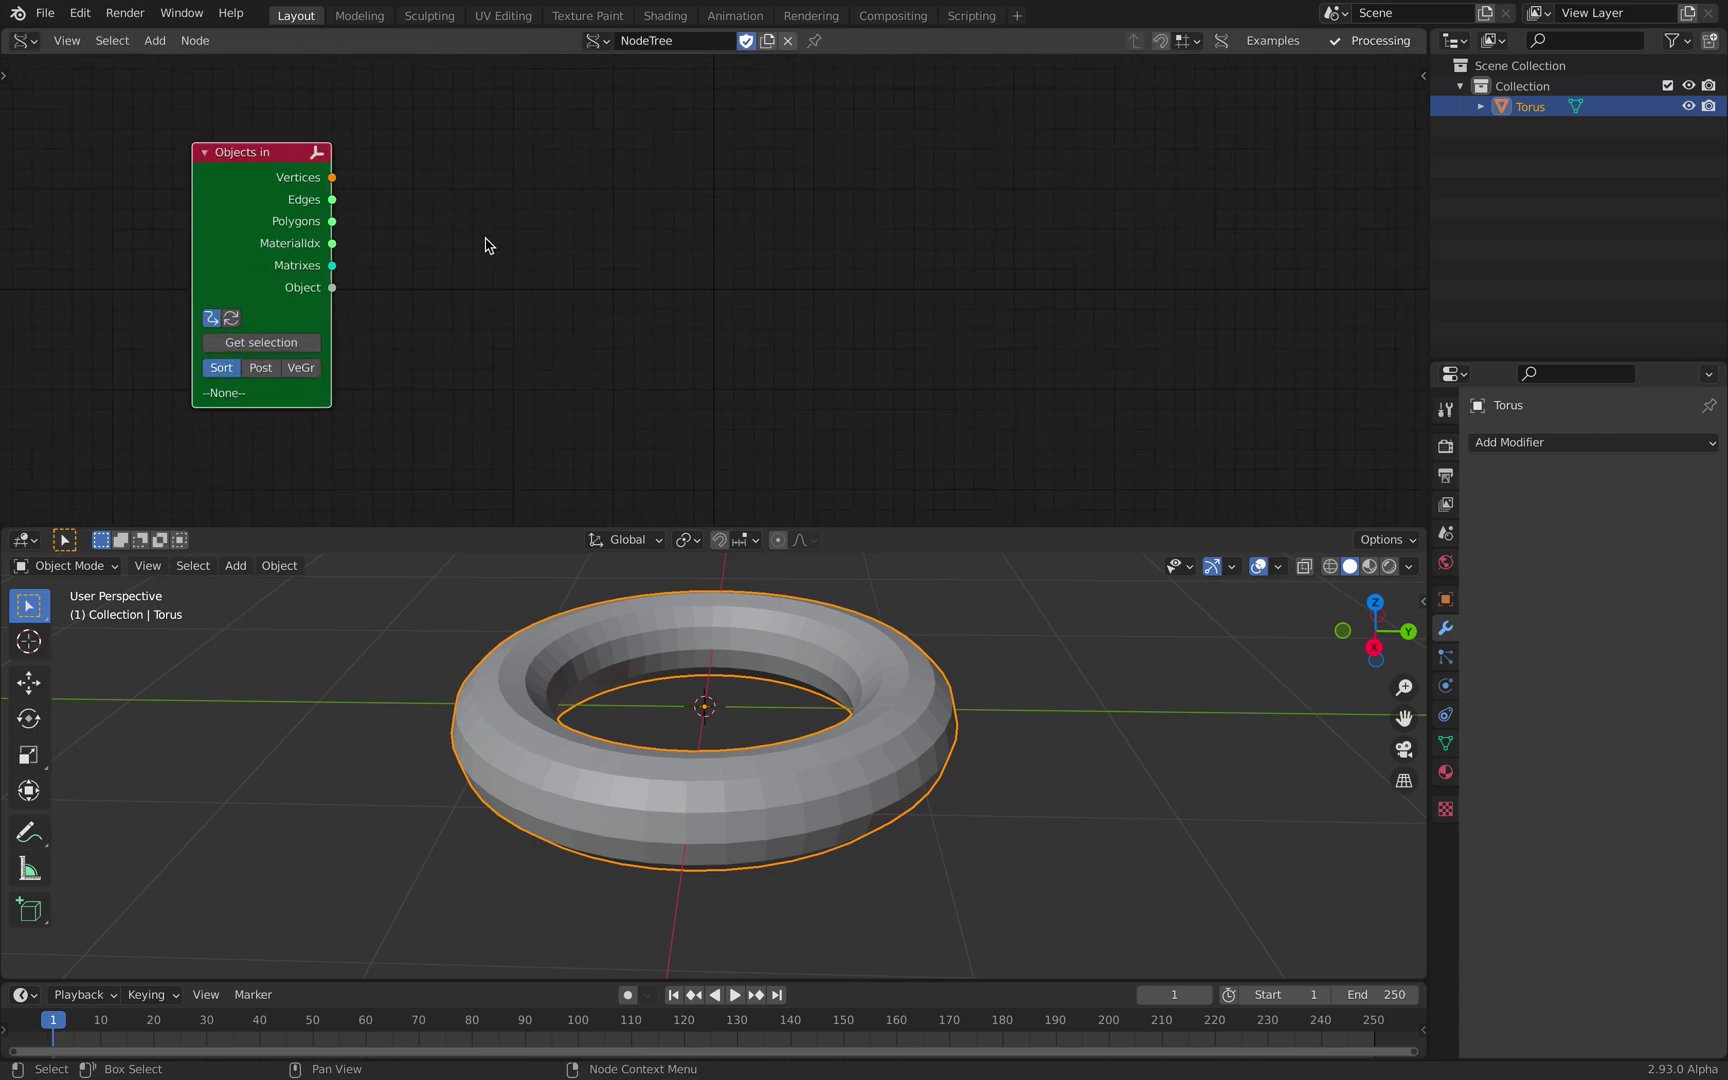
{"action": "left_click", "coordinate": [535, 238]}
{"action": "left_click", "coordinate": [318, 334]}
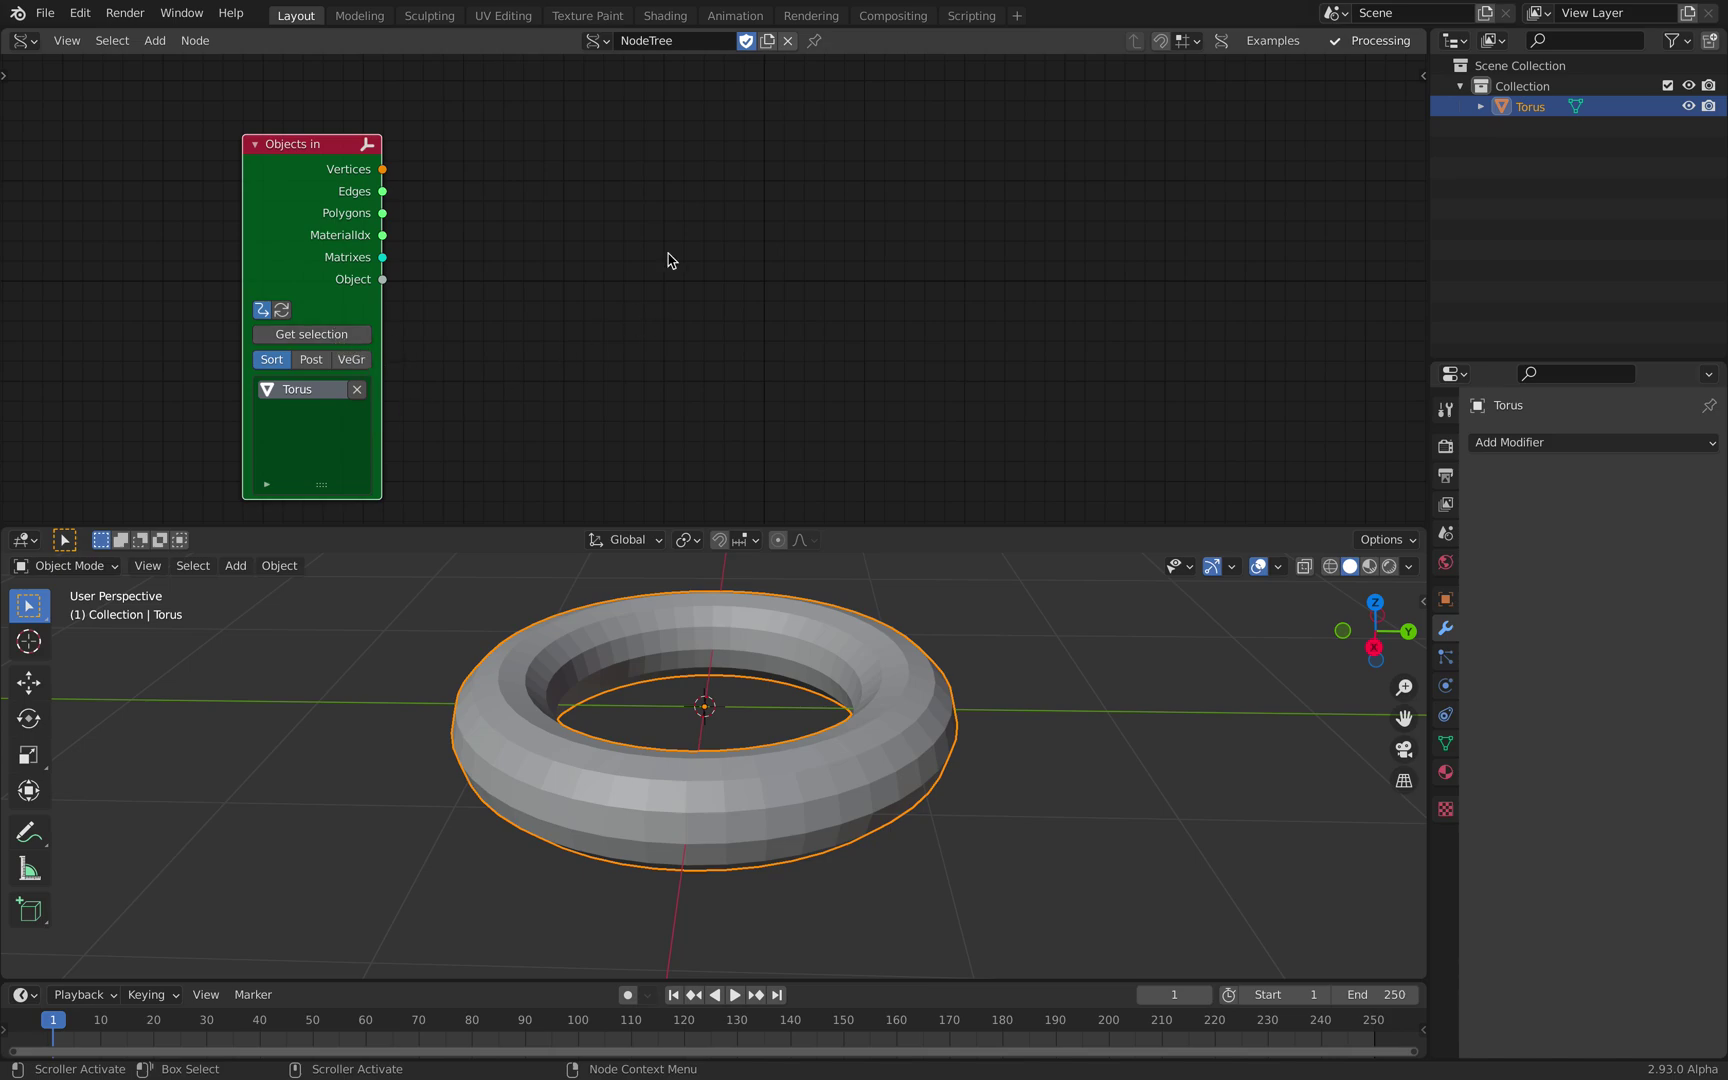
Step: Add a Random points on mesh node beside the Objects in node and widen it
{"action": "key", "text": "shift+a"}
{"action": "type", "text": "random po"}
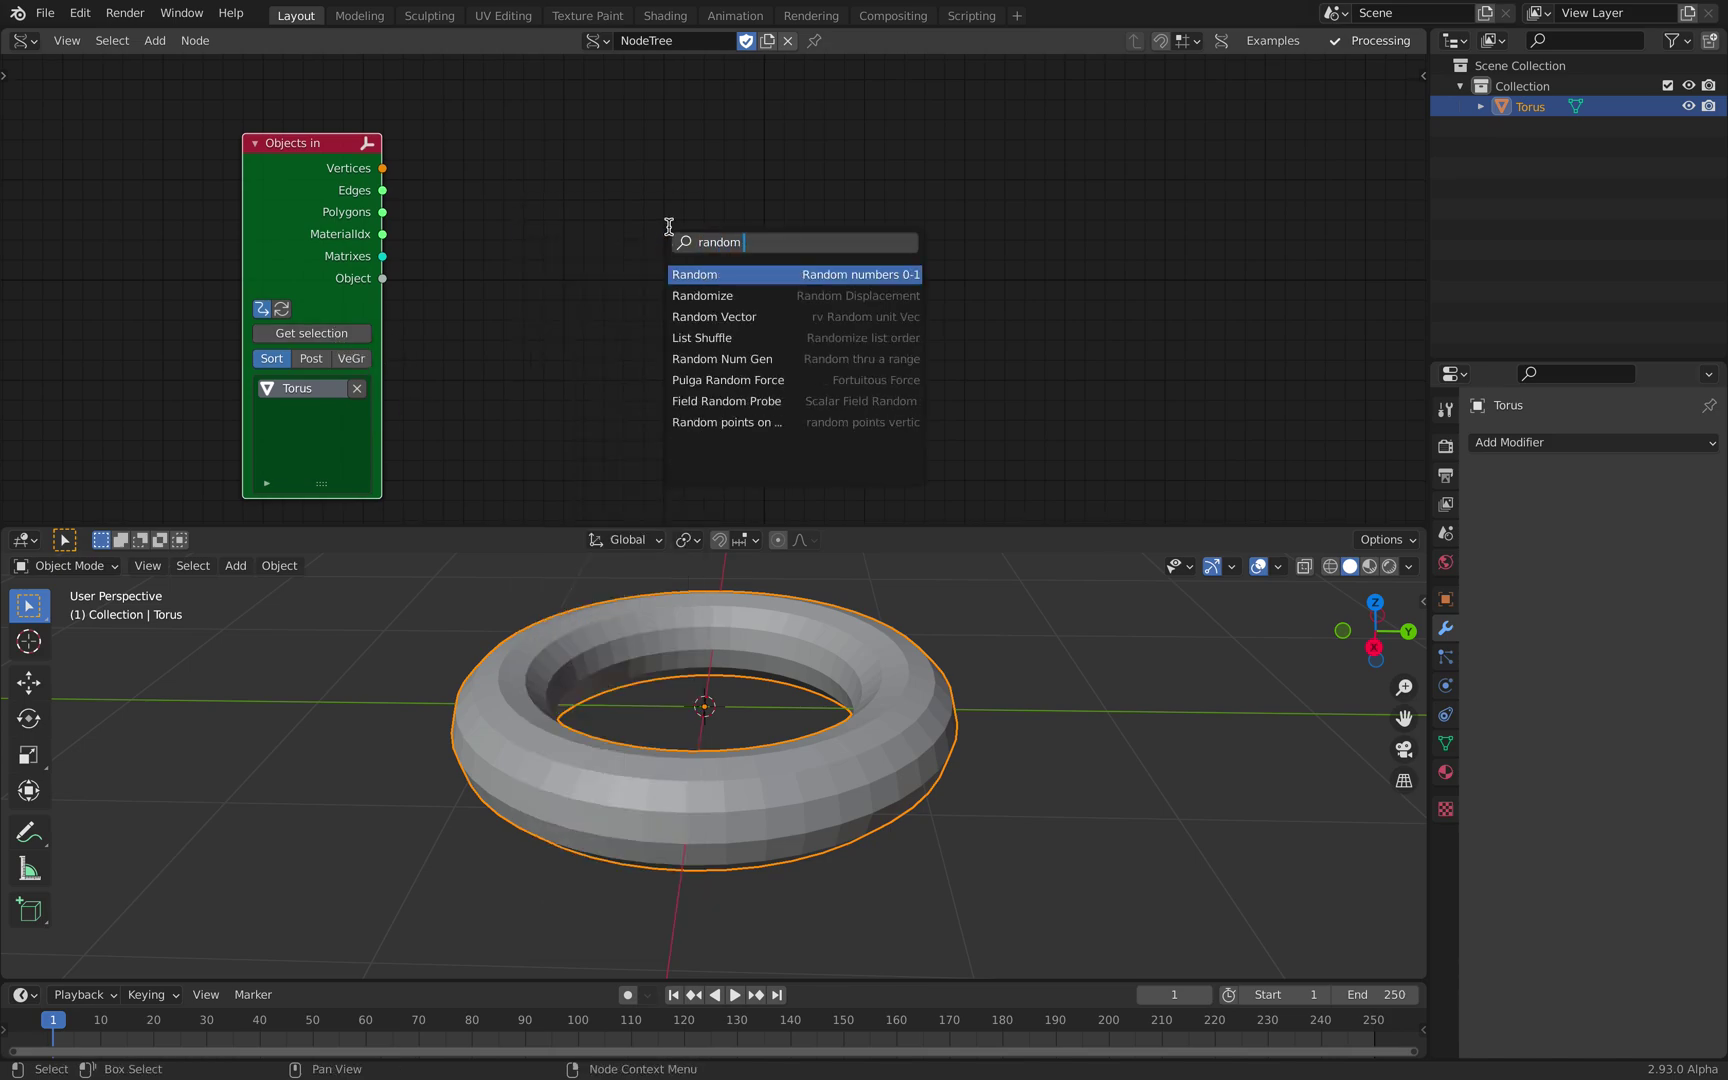
{"action": "key", "text": "Return"}
{"action": "left_click", "coordinate": [632, 216]}
{"action": "left_click_drag", "start_coordinate": [720, 197], "coordinate": [817, 197]}
{"action": "scroll", "coordinate": [800, 265], "scroll_direction": "up", "scroll_amount": 1}
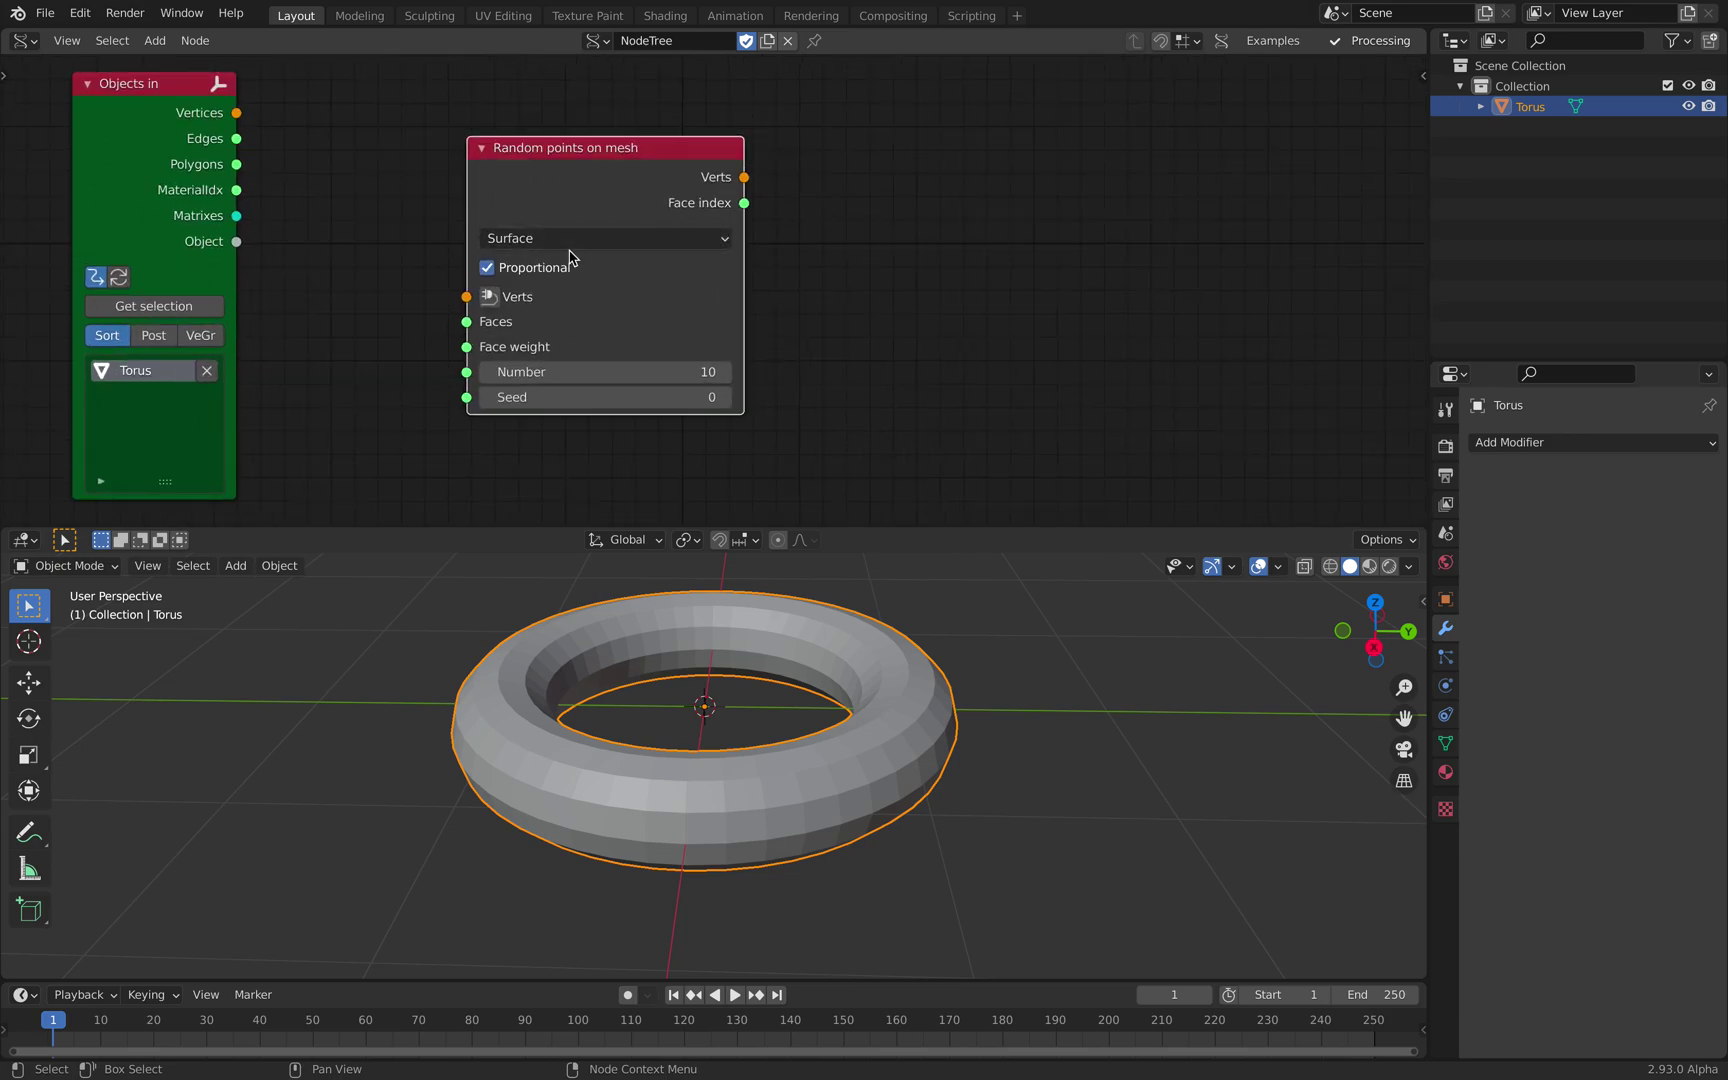
Step: Set the Random points on mesh node's mode to Volume
{"action": "left_click", "coordinate": [571, 238]}
{"action": "left_click", "coordinate": [571, 289]}
{"action": "left_click", "coordinate": [560, 215]}
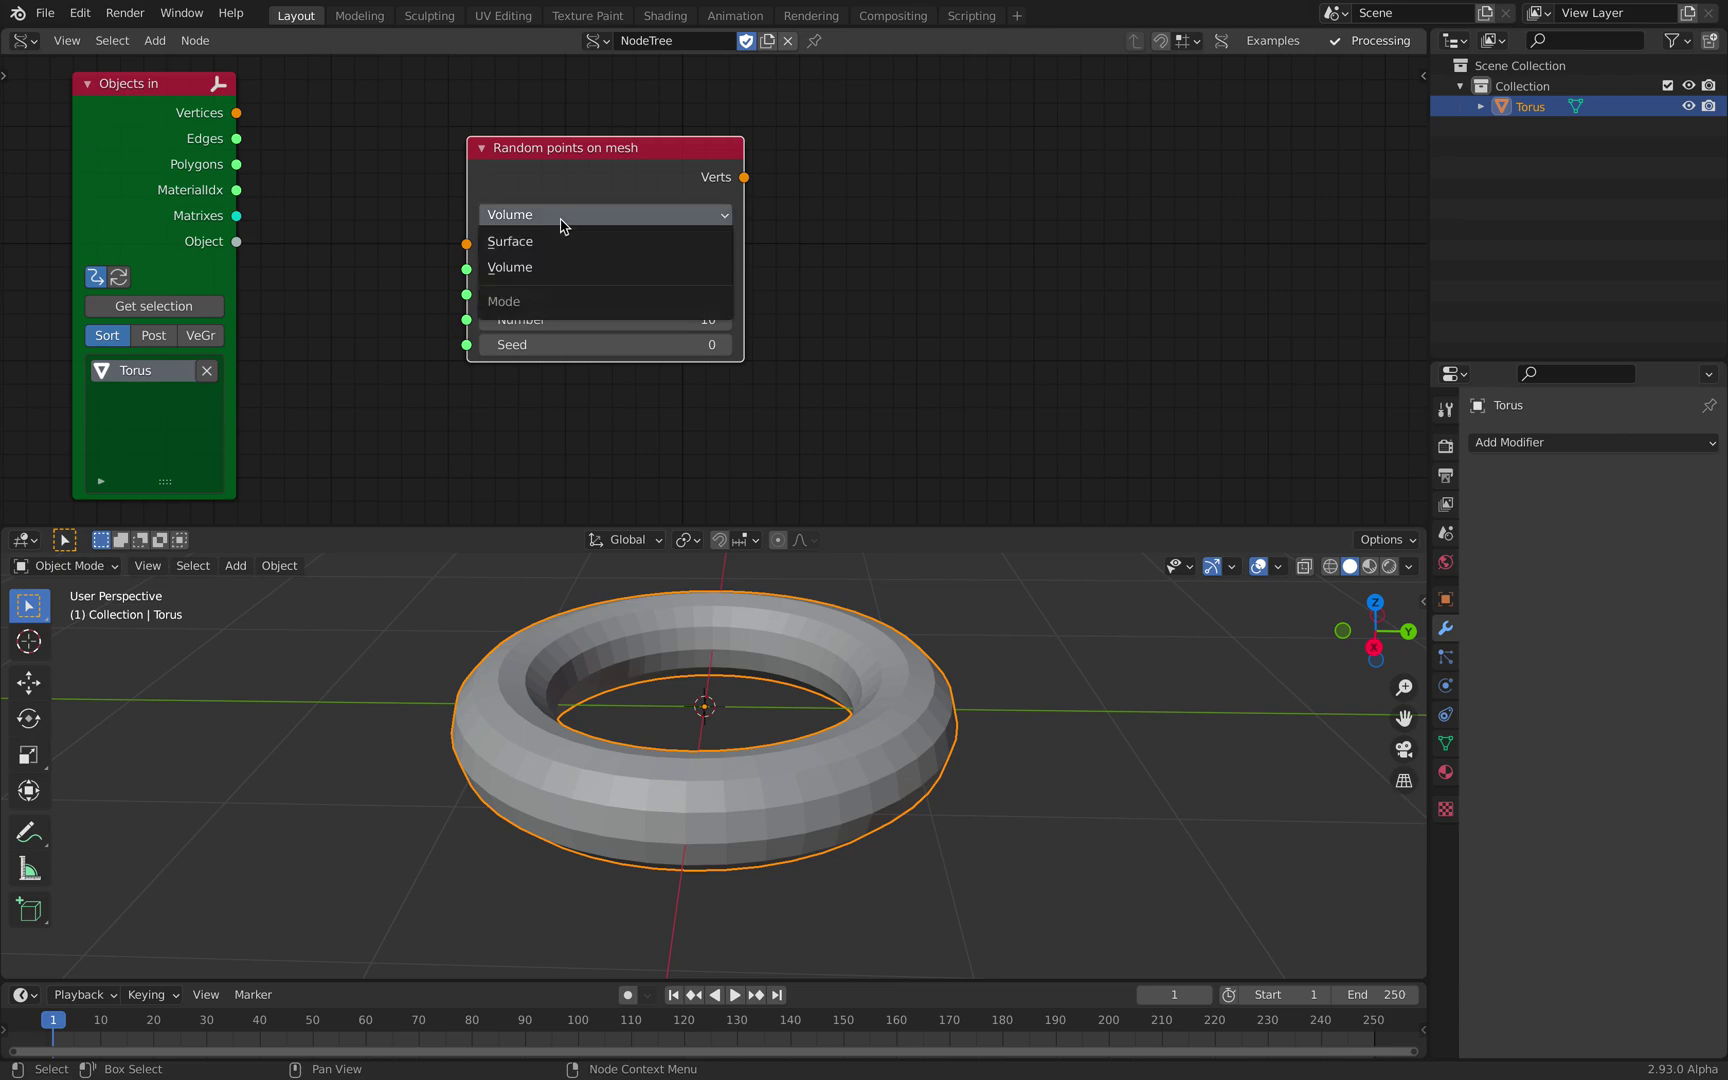
{"action": "left_click", "coordinate": [503, 198]}
{"action": "left_click", "coordinate": [507, 242]}
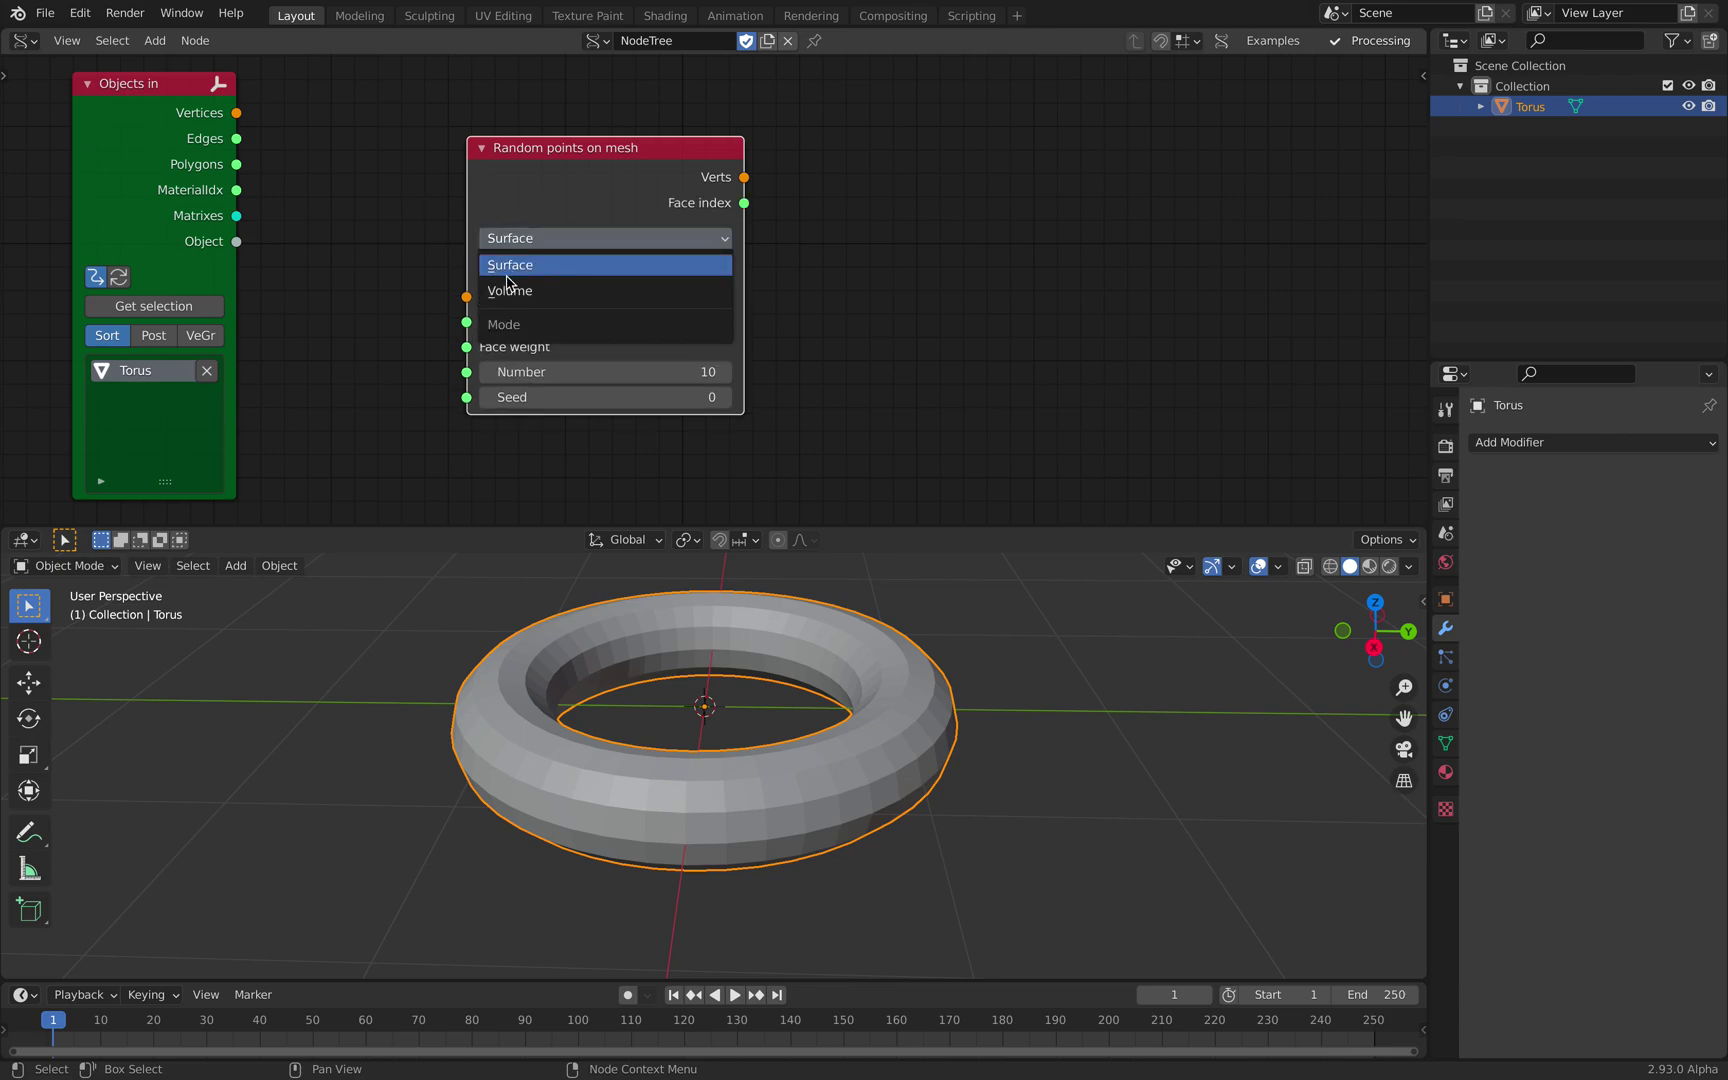
{"action": "left_click", "coordinate": [510, 262]}
Step: Connect the Objects in node's Vertices and Polygons outputs to the Verts and Faces inputs of Random points on mesh
{"action": "scroll", "coordinate": [370, 239], "scroll_direction": "down", "scroll_amount": 1}
{"action": "middle_click_drag", "start_coordinate": [246, 115], "coordinate": [262, 123]}
{"action": "left_click", "coordinate": [262, 123]}
{"action": "left_click", "coordinate": [583, 185], "text": "shift"}
{"action": "key", "text": "f"}
{"action": "left_click", "coordinate": [590, 120]}
{"action": "left_click_drag", "start_coordinate": [613, 178], "coordinate": [525, 183]}
{"action": "left_click", "coordinate": [530, 123]}
Step: Save the file to the Desktop as voxelthing001.blend
{"action": "left_click", "coordinate": [45, 13]}
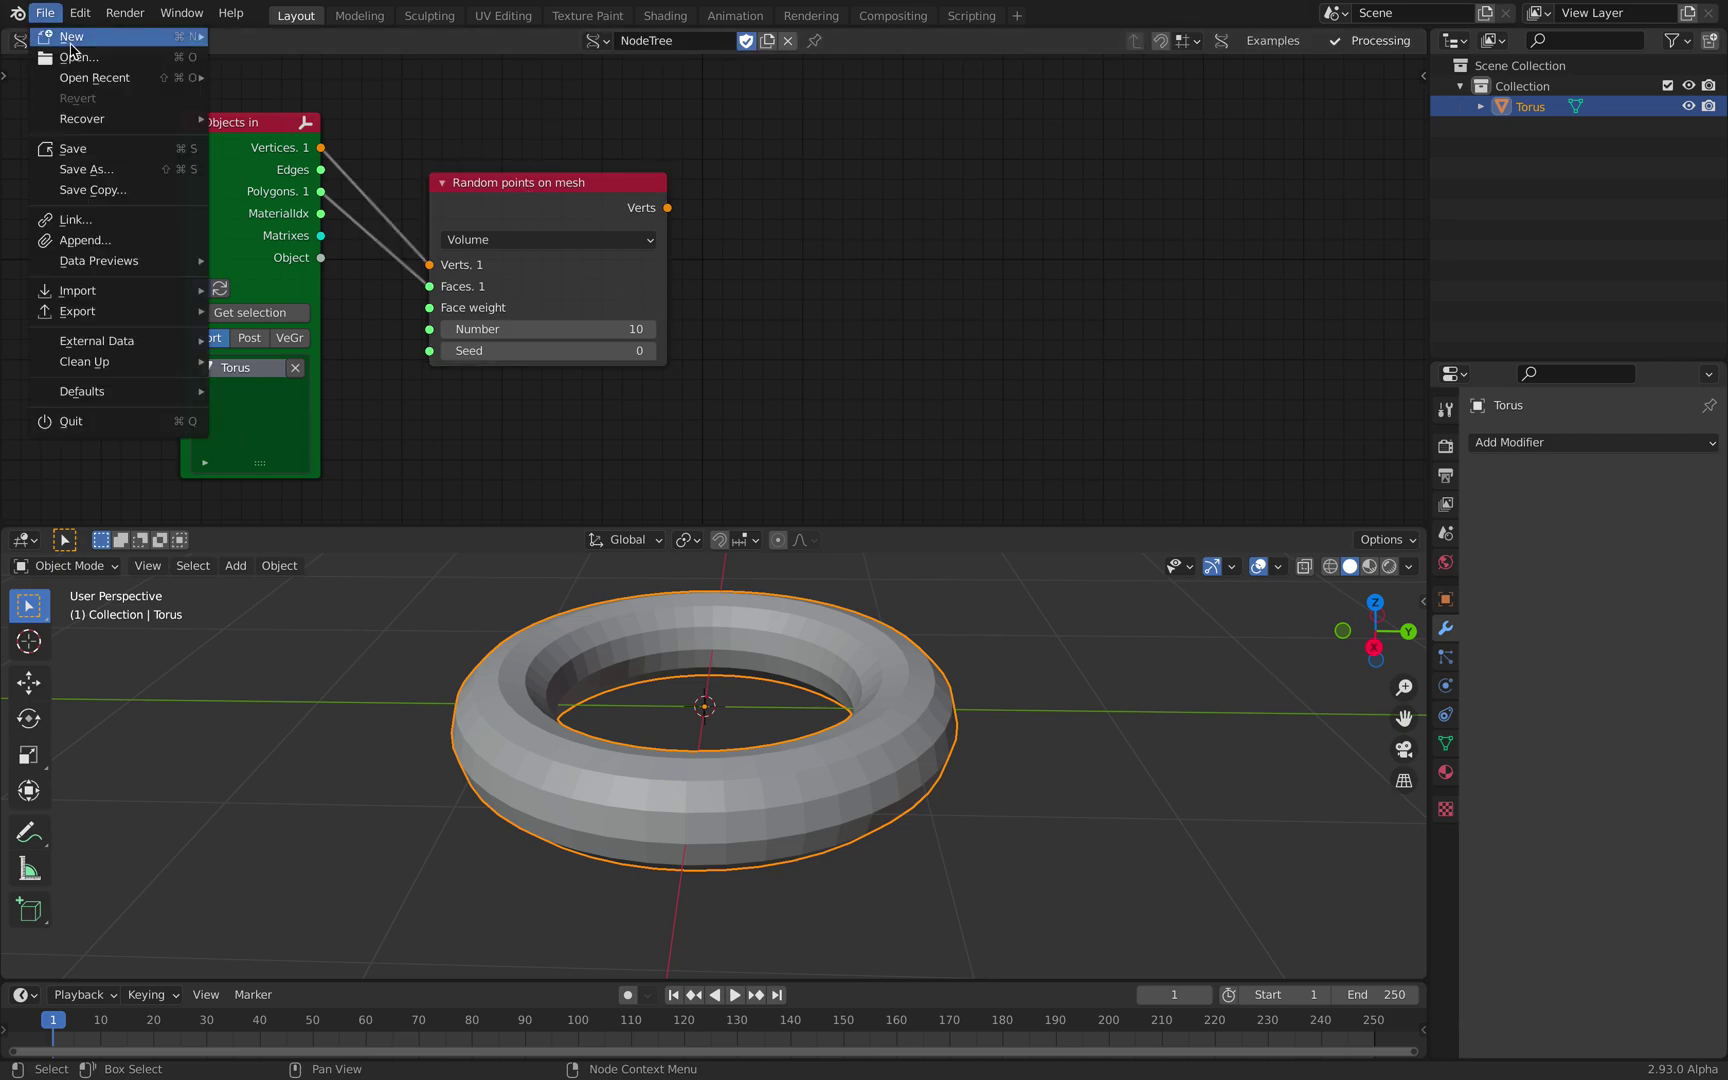
{"action": "left_click", "coordinate": [70, 166]}
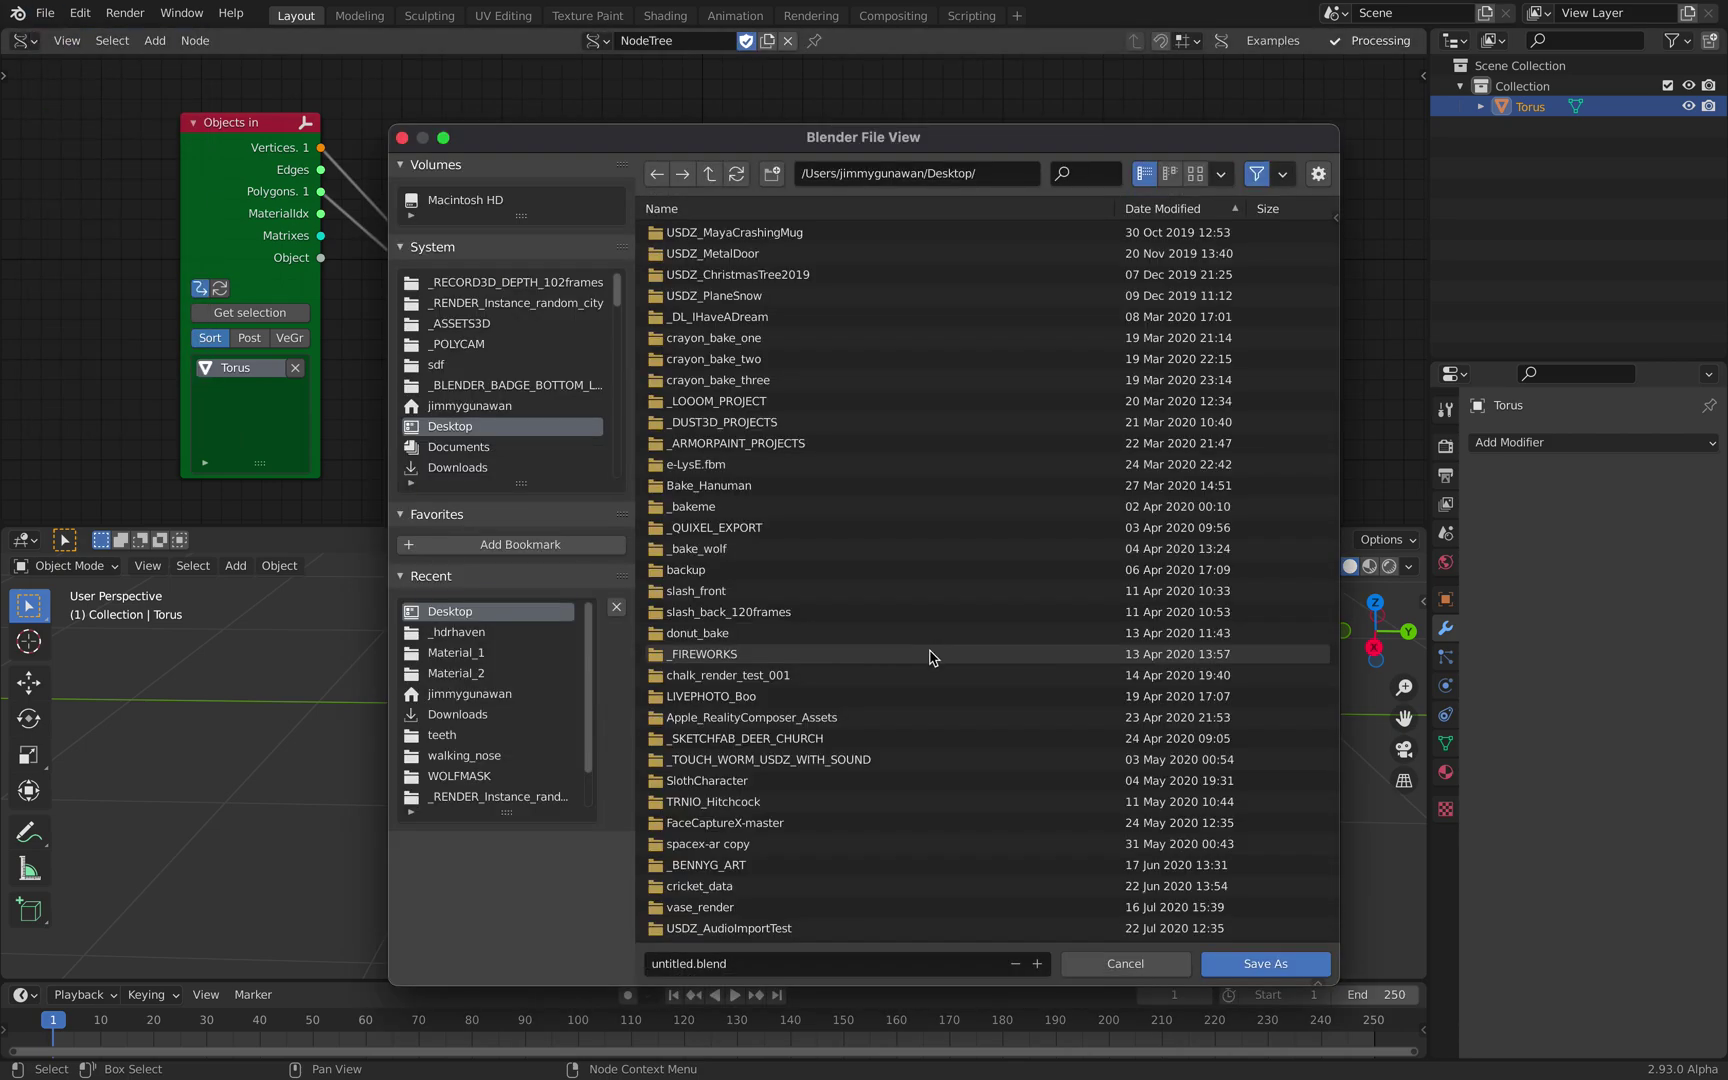
{"action": "left_click", "coordinate": [718, 960]}
{"action": "double_click", "coordinate": [670, 962]}
{"action": "type", "text": "vo"}
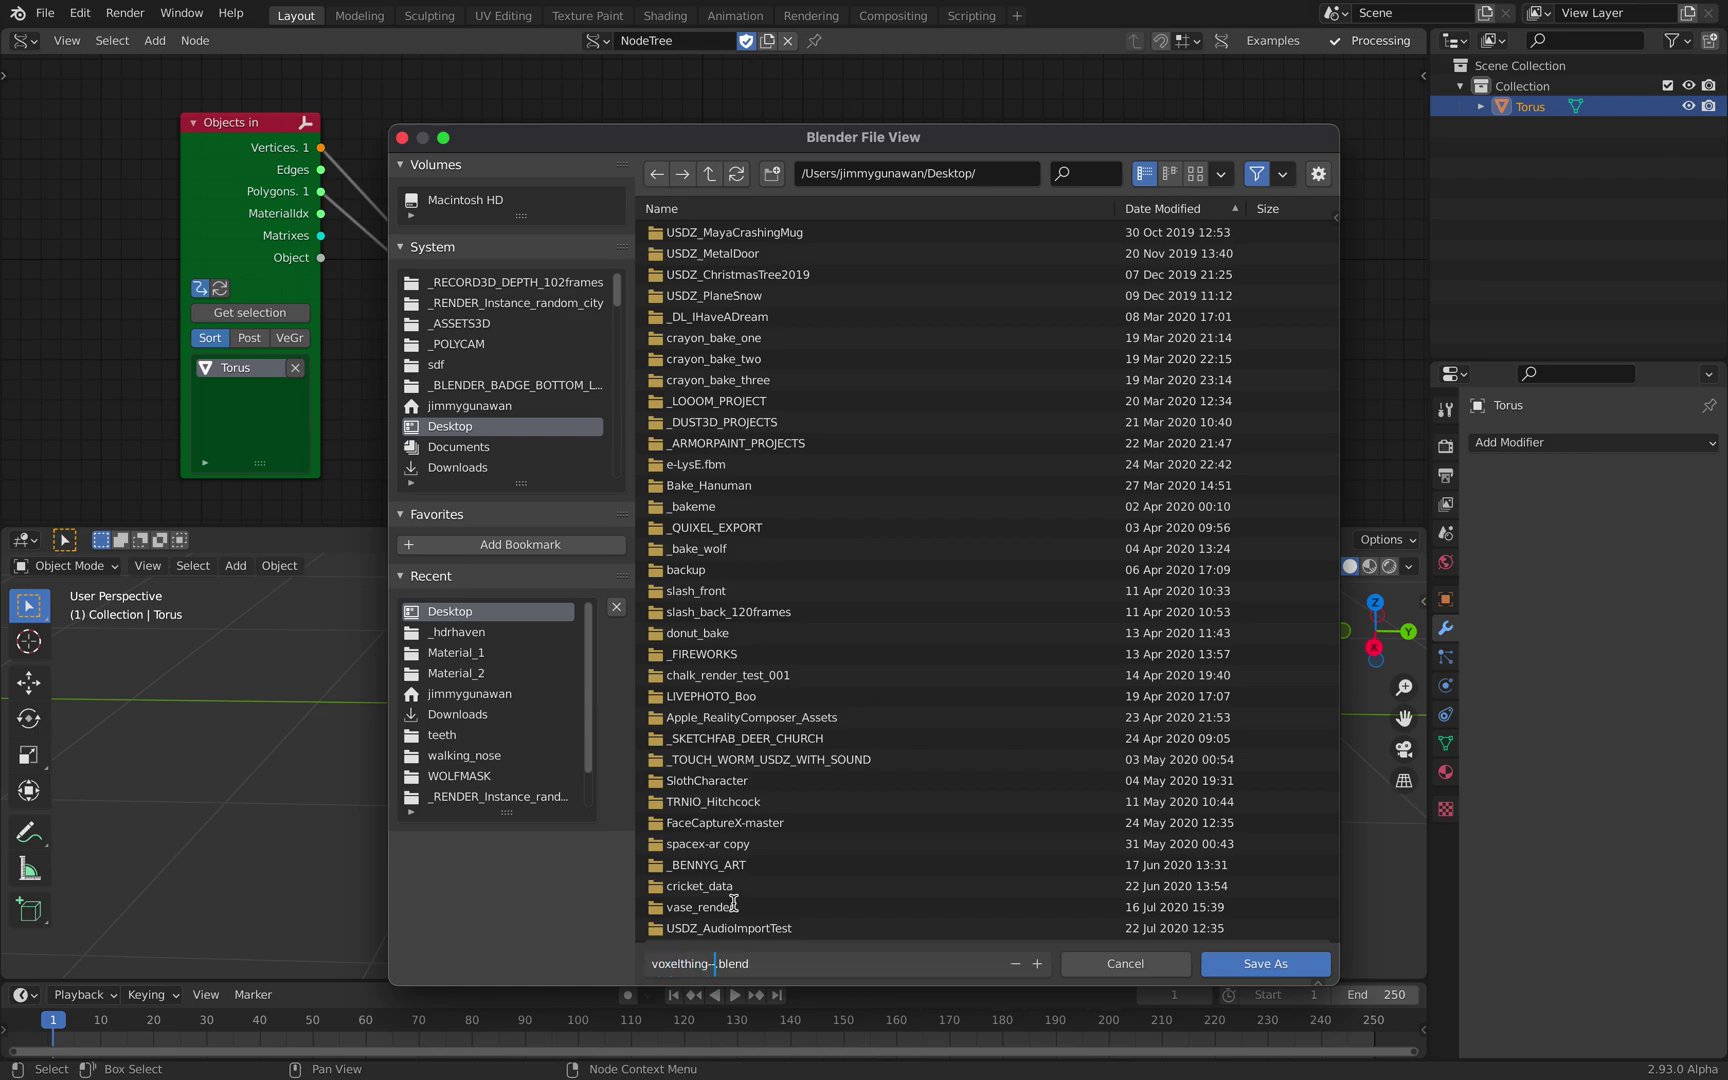
{"action": "type", "text": "xelthing001"}
{"action": "key", "text": "Return"}
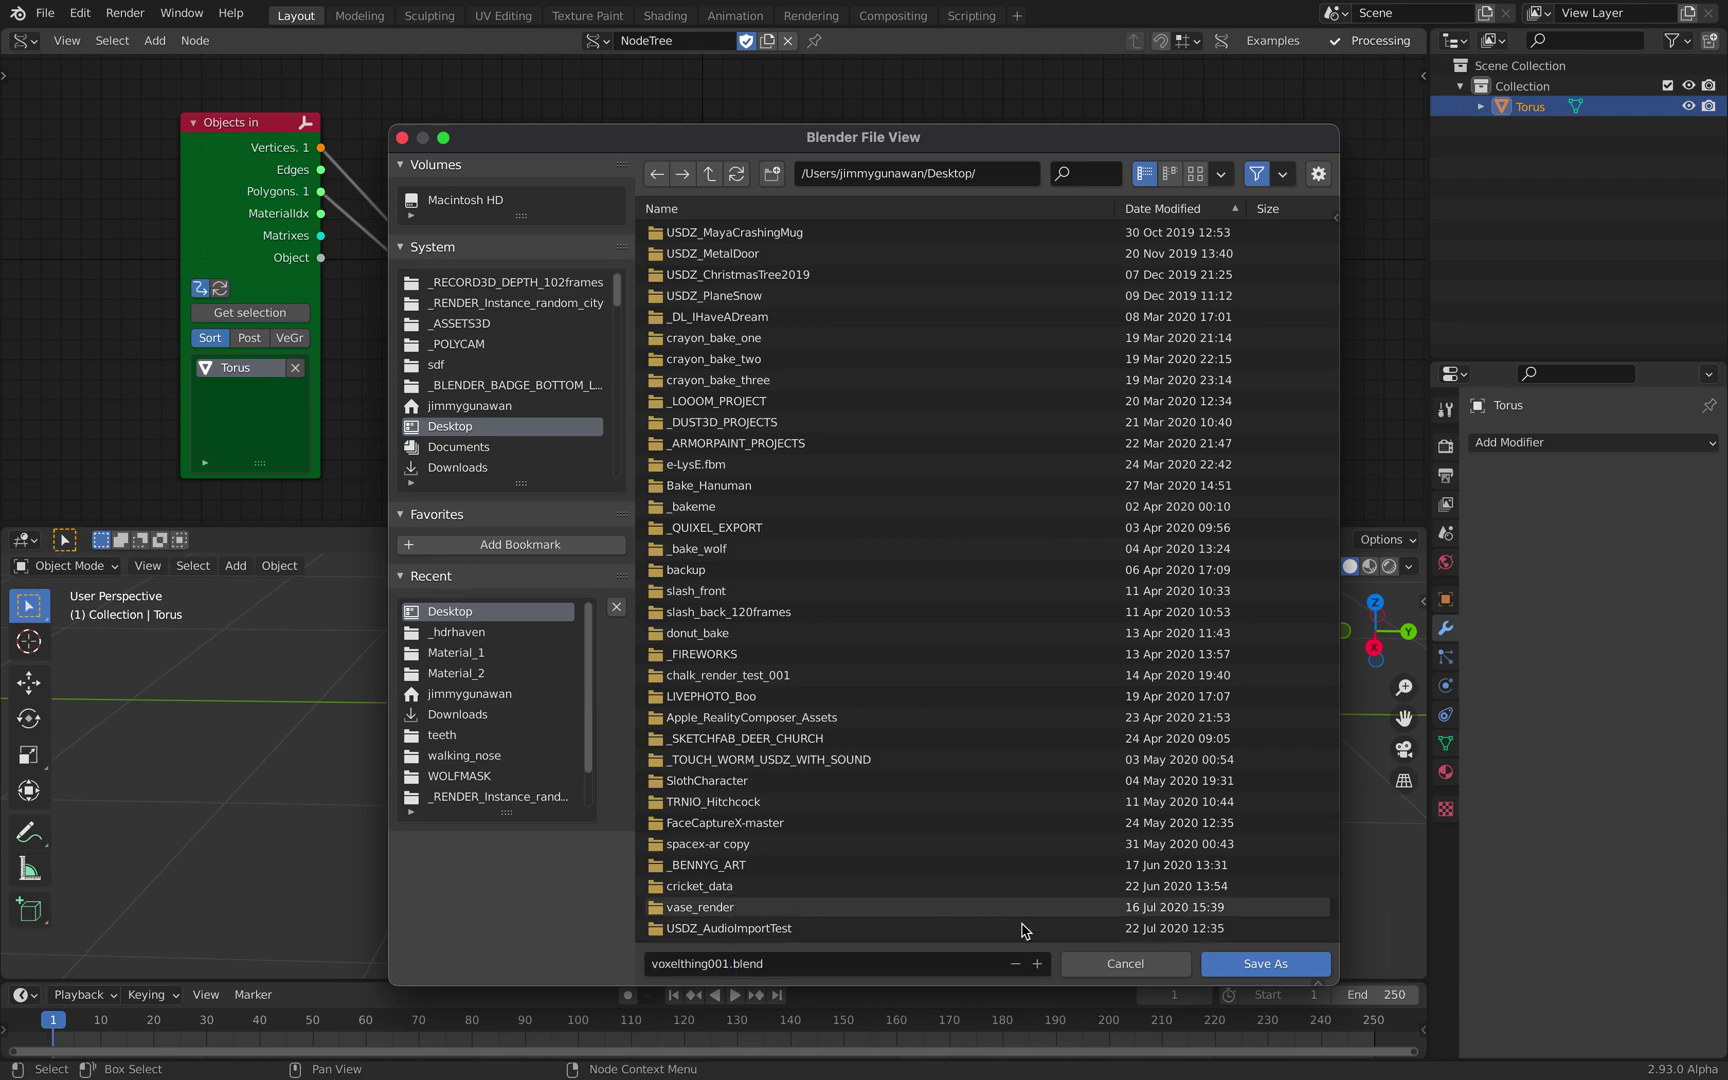
{"action": "left_click", "coordinate": [1232, 966]}
Step: Add a Mesh viewer node and connect the random points' Verts output to its vertices input
{"action": "key", "text": "alt+space"}
{"action": "type", "text": "mesh vi"}
{"action": "key", "text": "Return"}
{"action": "left_click", "coordinate": [771, 150]}
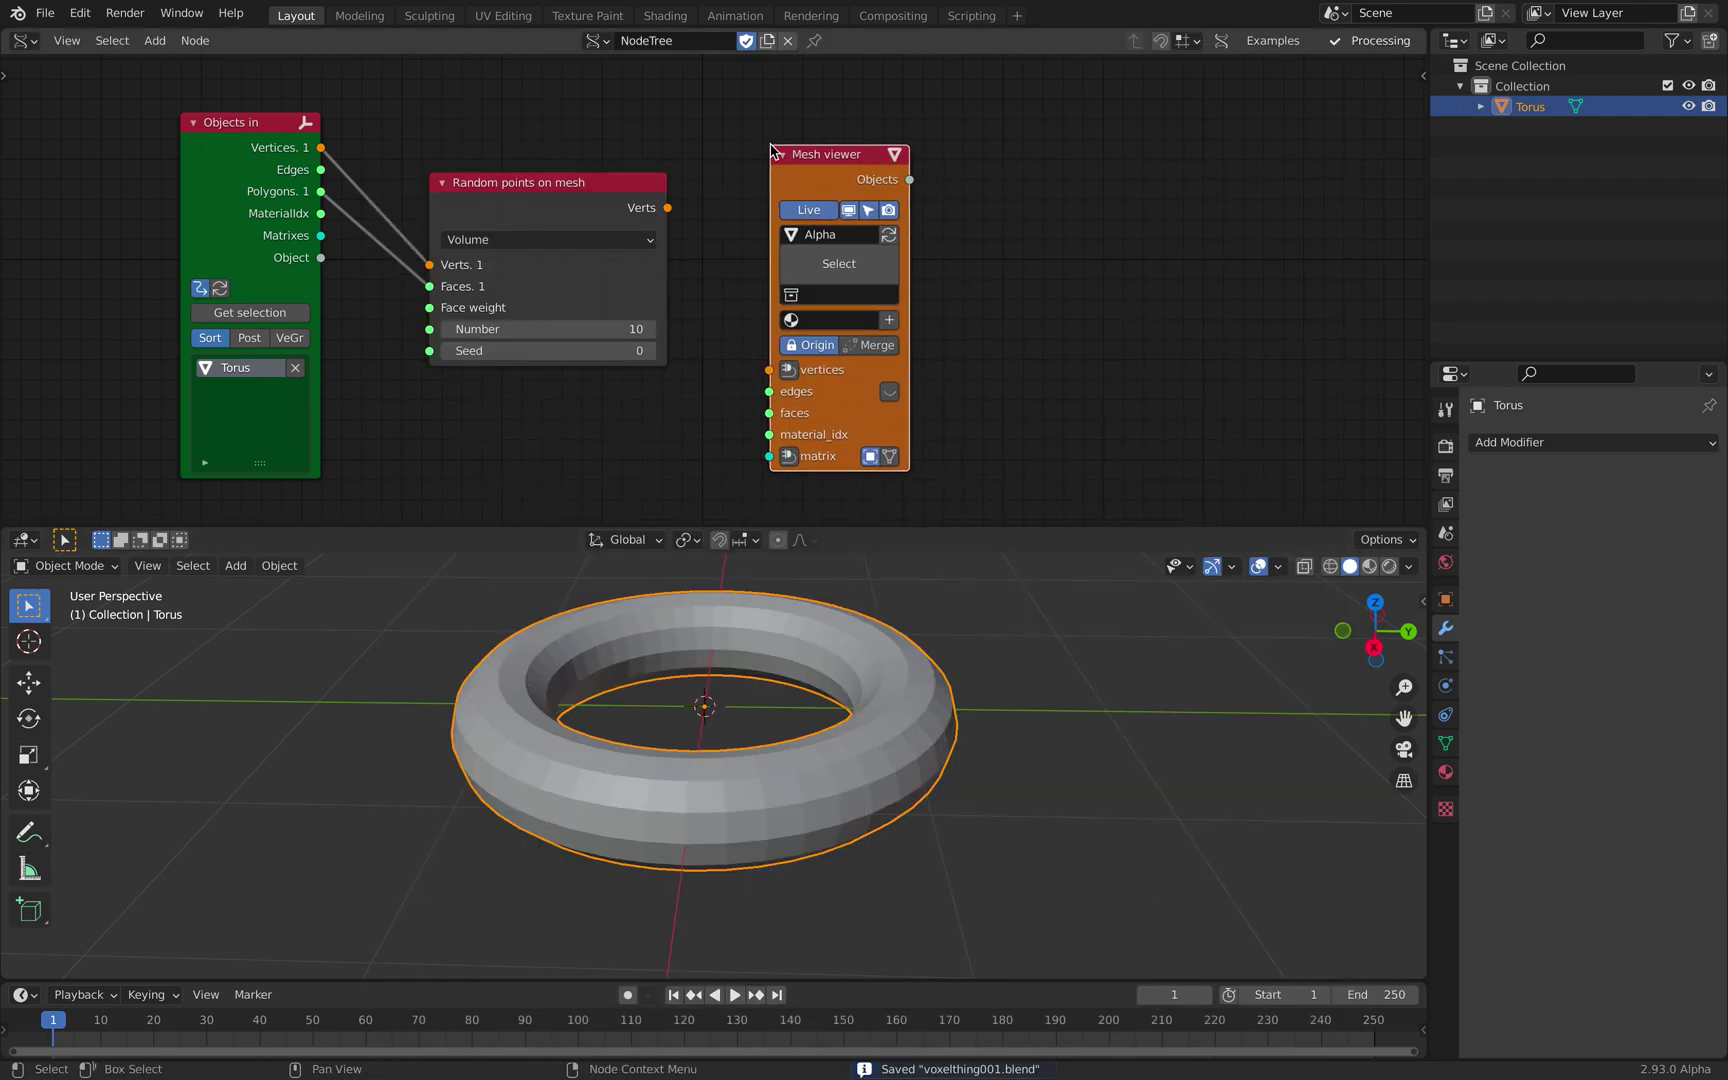
{"action": "left_click_drag", "start_coordinate": [668, 208], "coordinate": [769, 369]}
Step: Display the torus in wireframe and set the Number of random points to 1892
{"action": "mouse_move", "coordinate": [694, 702]}
{"action": "middle_mouse_down"}
{"action": "mouse_move", "coordinate": [783, 702]}
{"action": "mouse_move", "coordinate": [602, 679]}
{"action": "middle_mouse_up"}
{"action": "key", "text": "z"}
{"action": "left_click", "coordinate": [579, 692]}
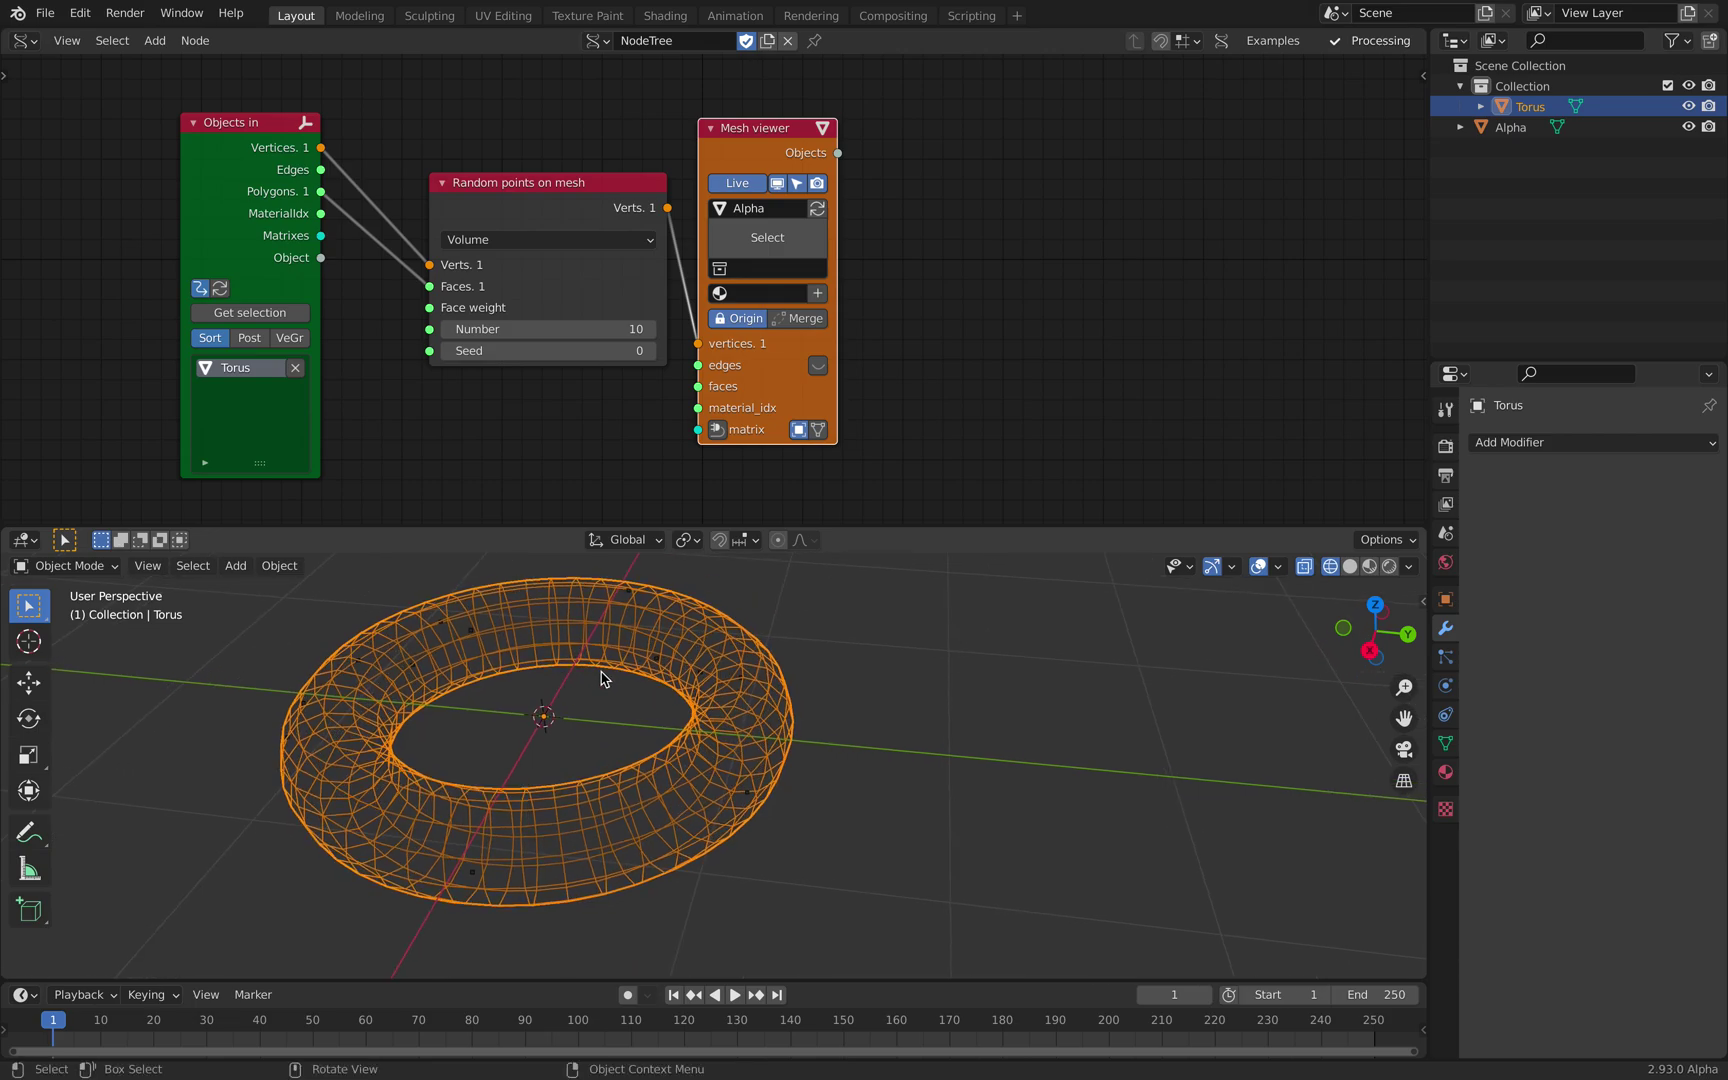
{"action": "mouse_move", "coordinate": [494, 329]}
{"action": "left_mouse_down"}
{"action": "mouse_move", "coordinate": [560, 330]}
{"action": "mouse_move", "coordinate": [498, 333]}
{"action": "left_mouse_up"}
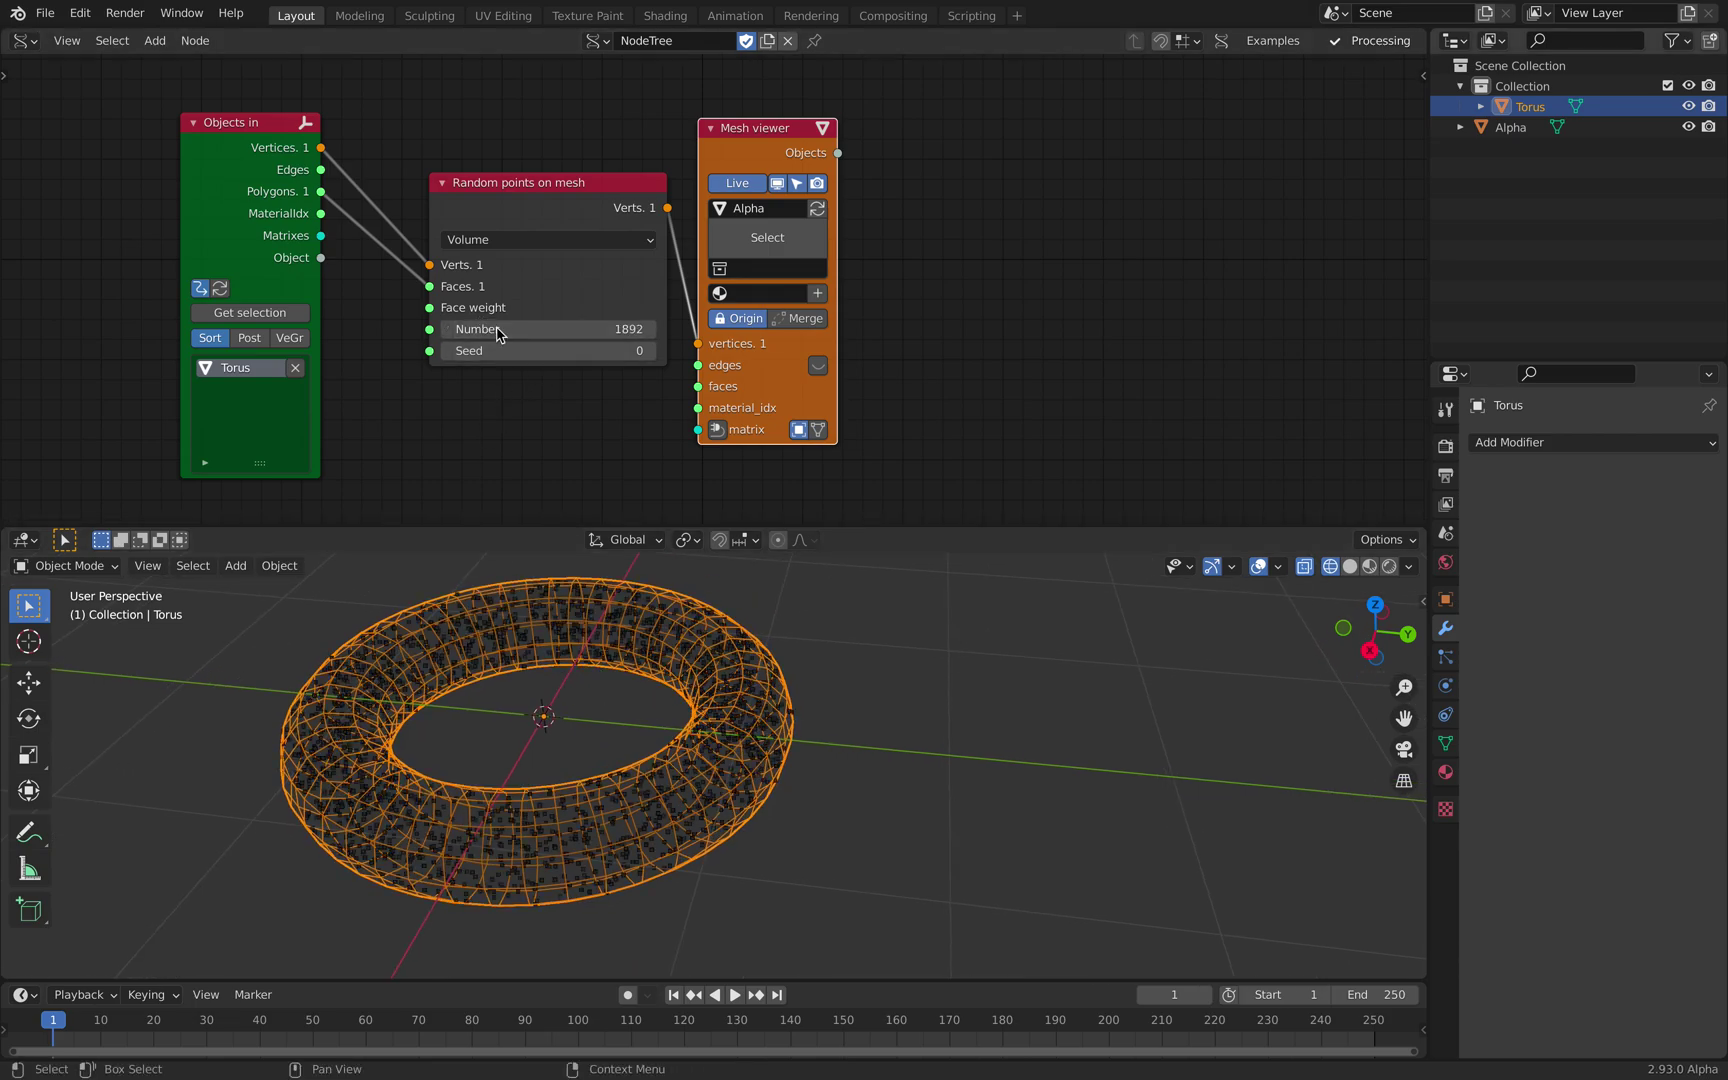
Step: Set the Number of random points to 2500 and save the file
{"action": "left_click", "coordinate": [520, 328]}
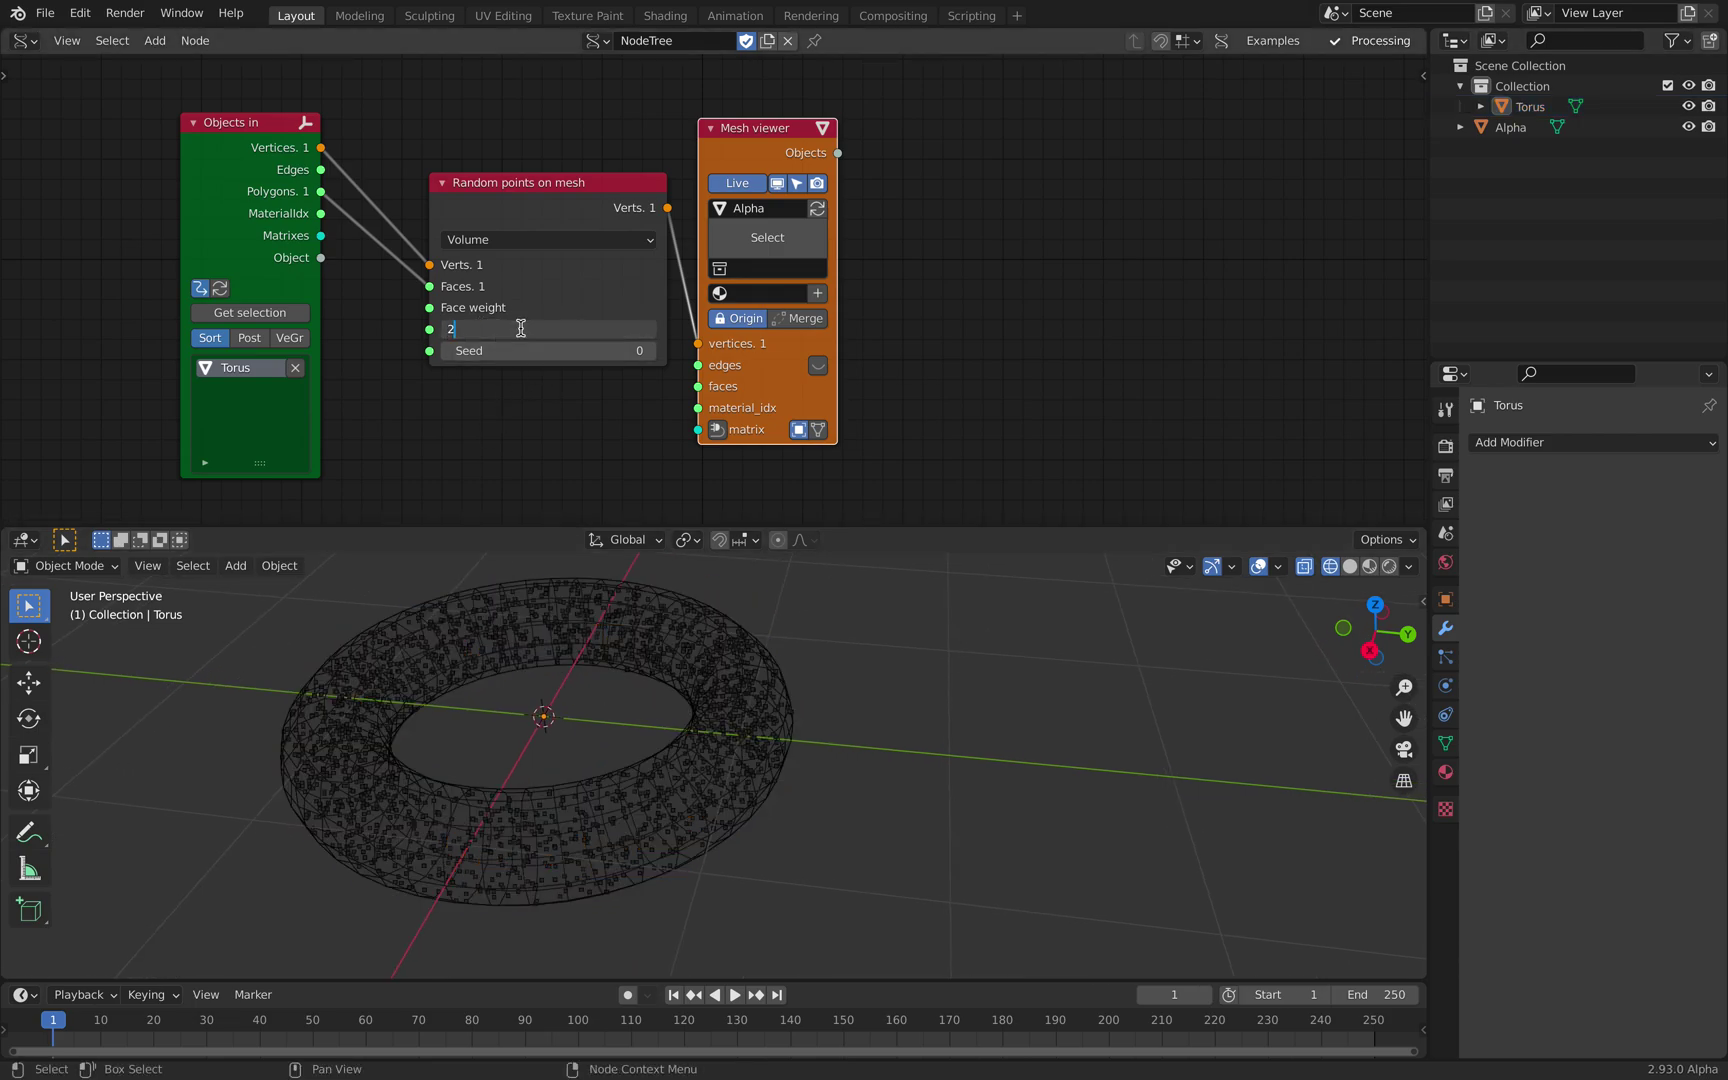
{"action": "type", "text": "2500"}
{"action": "key", "text": "Return"}
{"action": "middle_click_drag", "start_coordinate": [603, 818], "coordinate": [656, 679]}
{"action": "key", "text": "ctrl+s"}
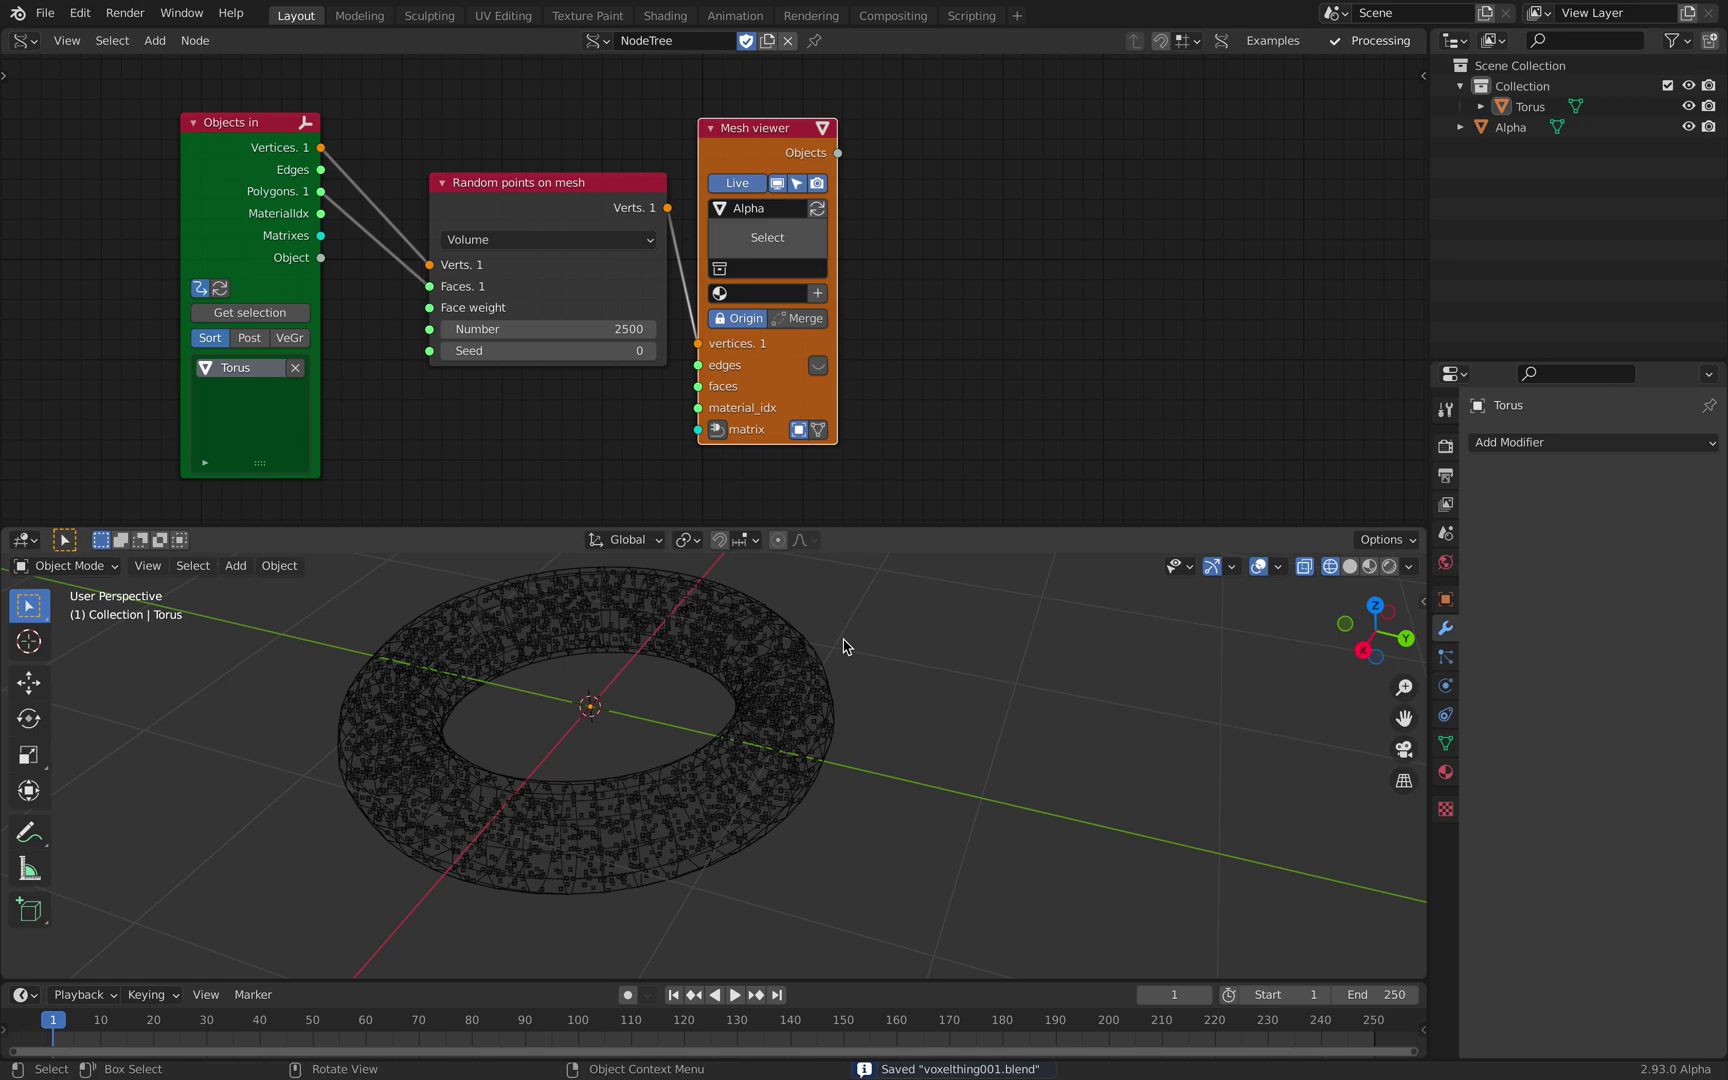
{"action": "middle_click_drag", "start_coordinate": [760, 652], "coordinate": [770, 649]}
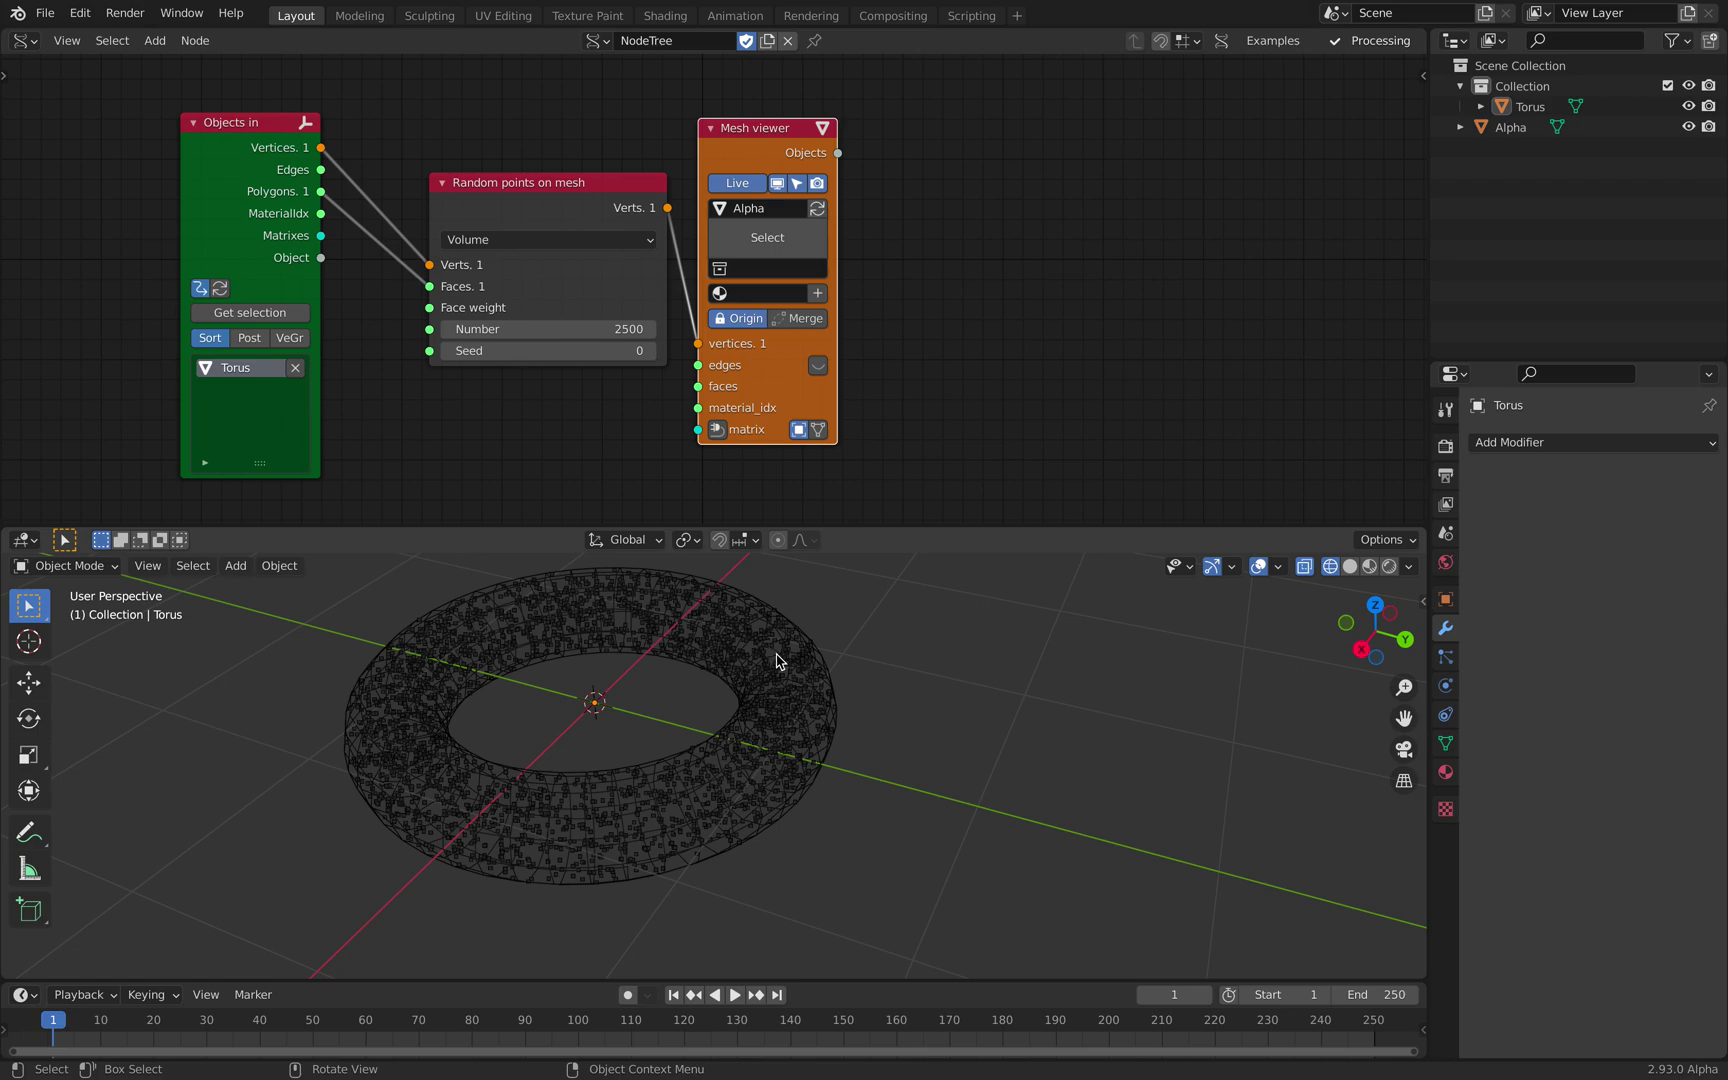
Step: Set the Number of random points to 3000 and save the file
{"action": "scroll", "coordinate": [885, 340], "scroll_direction": "down", "scroll_amount": 1}
{"action": "left_click_drag", "start_coordinate": [540, 330], "coordinate": [598, 323]}
{"action": "left_click", "coordinate": [606, 324]}
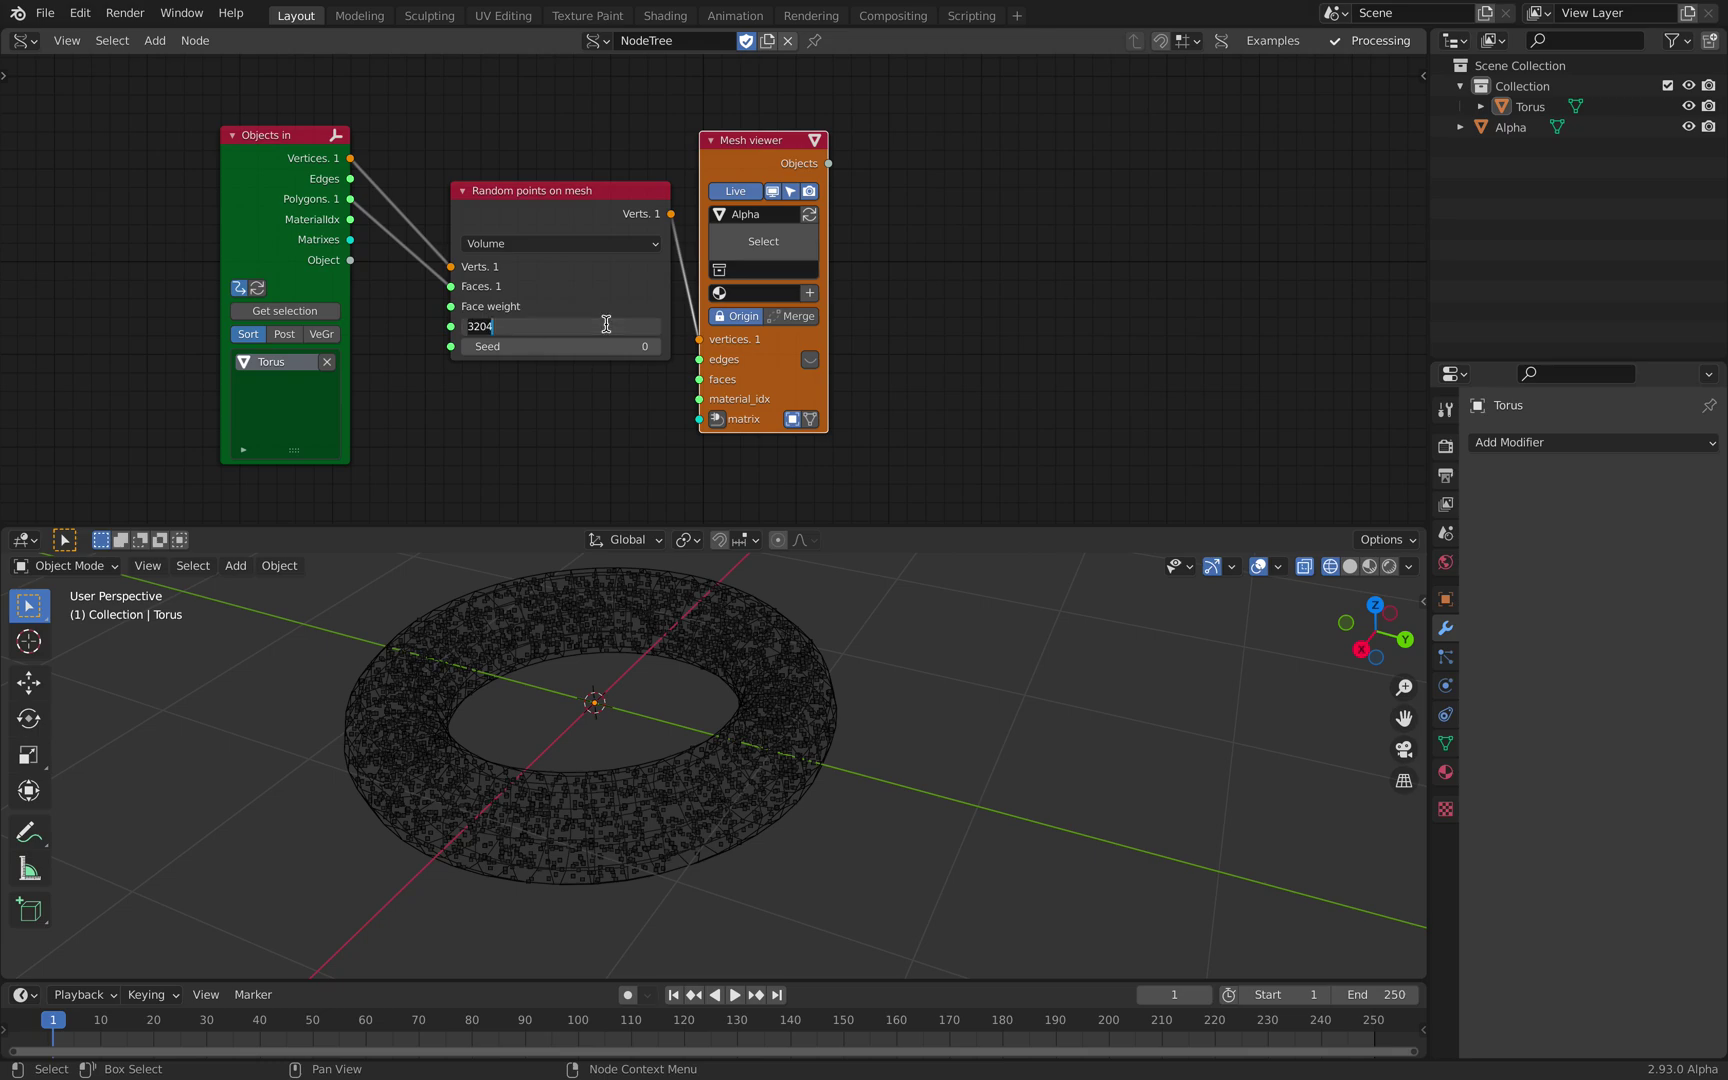
{"action": "key", "text": "Return"}
{"action": "key", "text": "ctrl+s"}
Step: Give the Alpha point object a new Geometry Nodes tree in a Geometry Node Editor split off from the Sverchok editor
{"action": "scroll", "coordinate": [1030, 245], "scroll_direction": "right", "scroll_amount": 2}
{"action": "scroll", "coordinate": [1027, 244], "scroll_direction": "down", "scroll_amount": 1}
{"action": "middle_click_drag", "start_coordinate": [1143, 254], "coordinate": [1037, 247]}
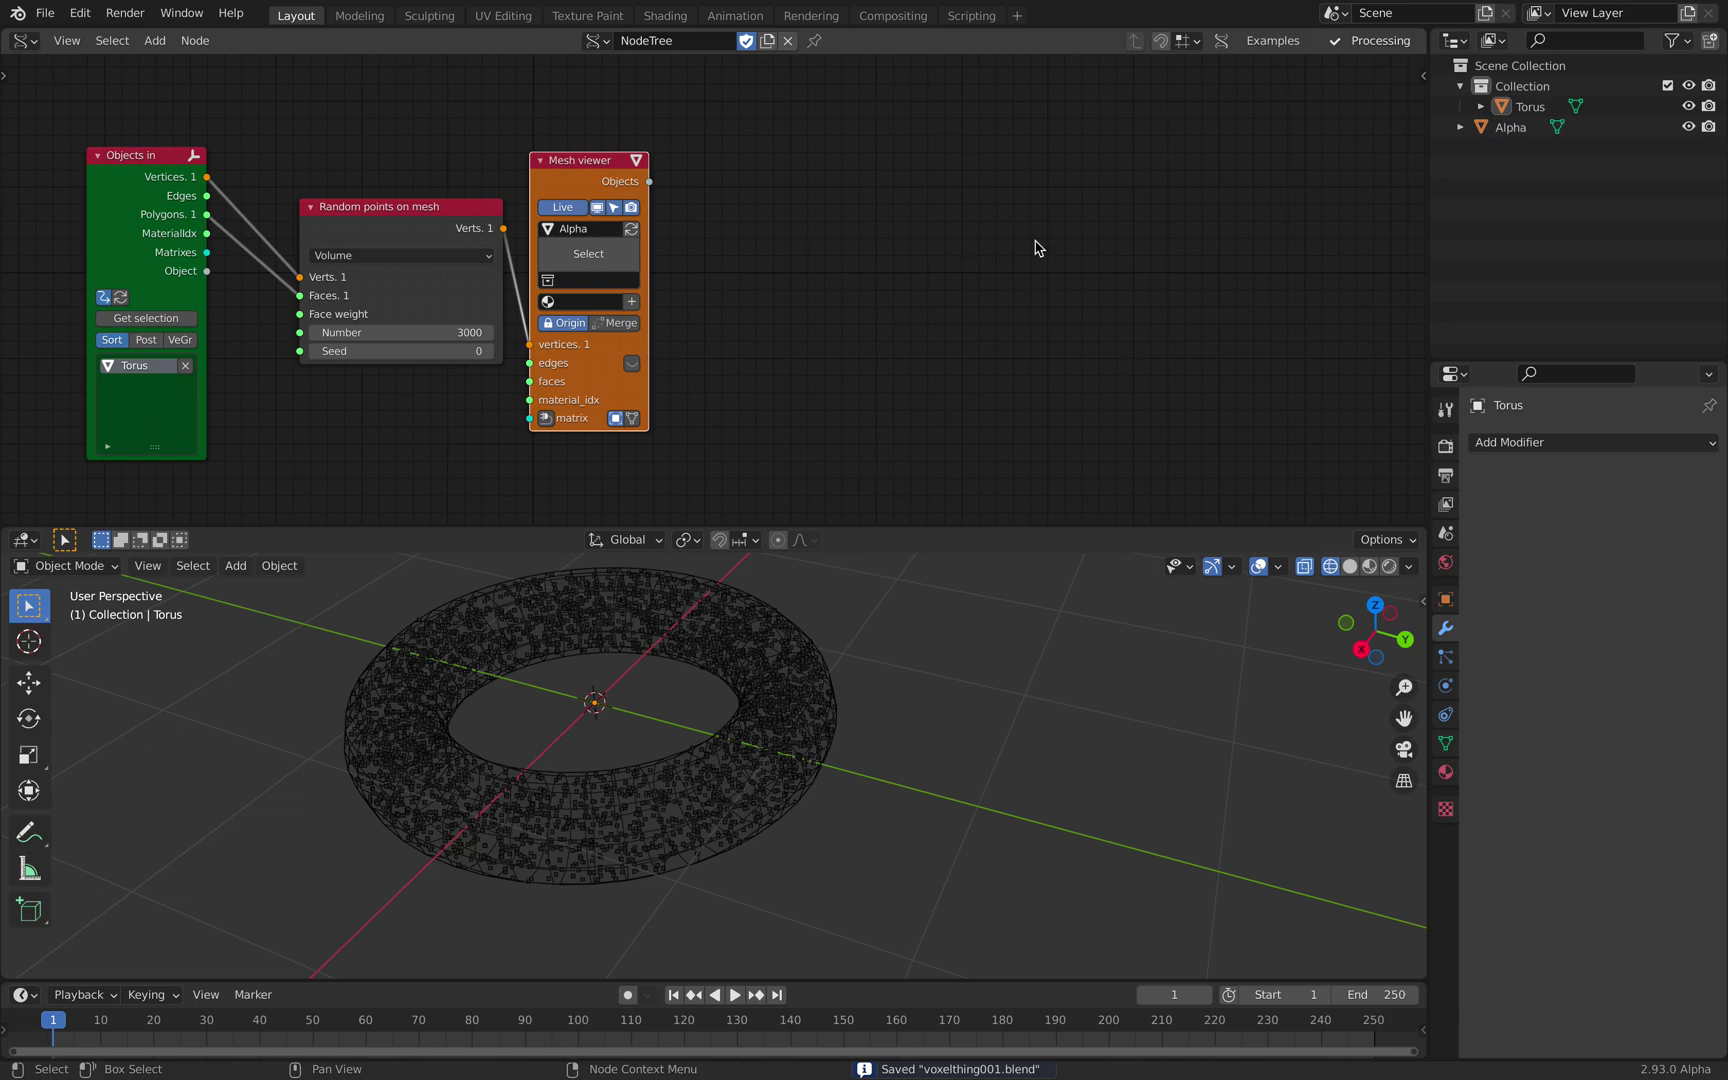
{"action": "left_click", "coordinate": [787, 648]}
{"action": "middle_click_drag", "start_coordinate": [678, 672], "coordinate": [704, 685], "text": "shift"}
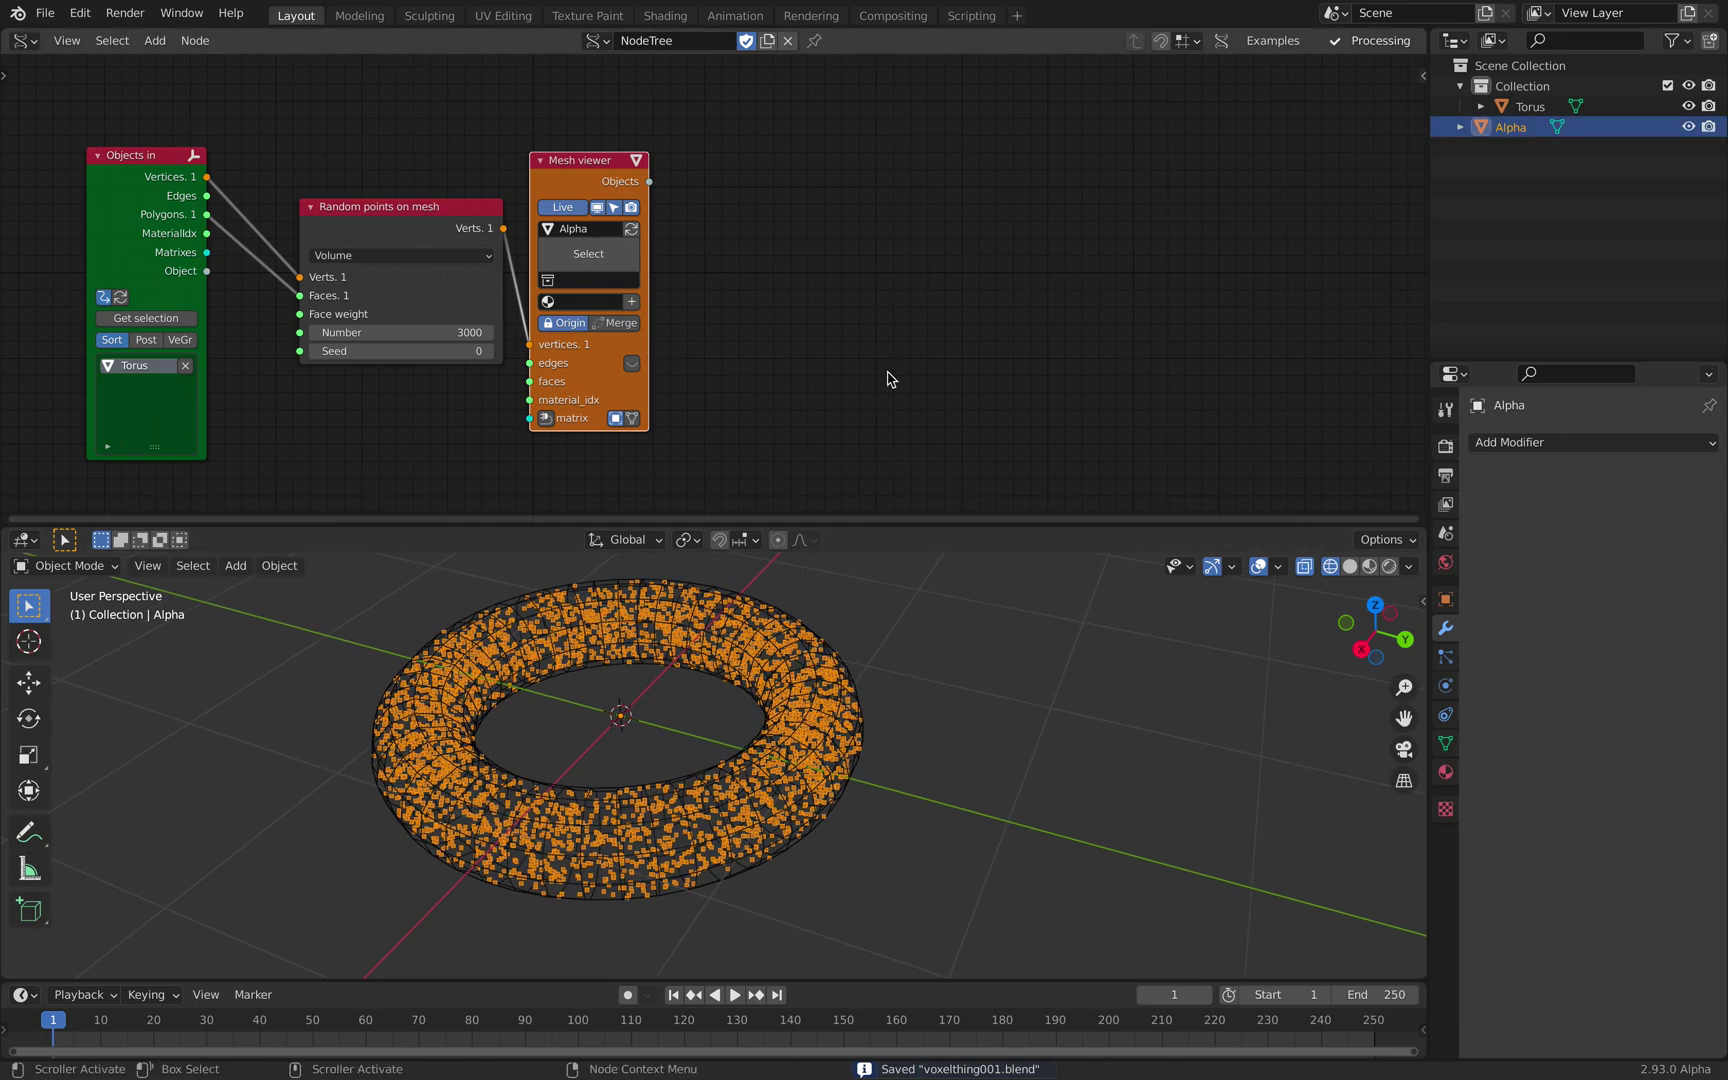
{"action": "left_click_drag", "start_coordinate": [1416, 31], "coordinate": [697, 150]}
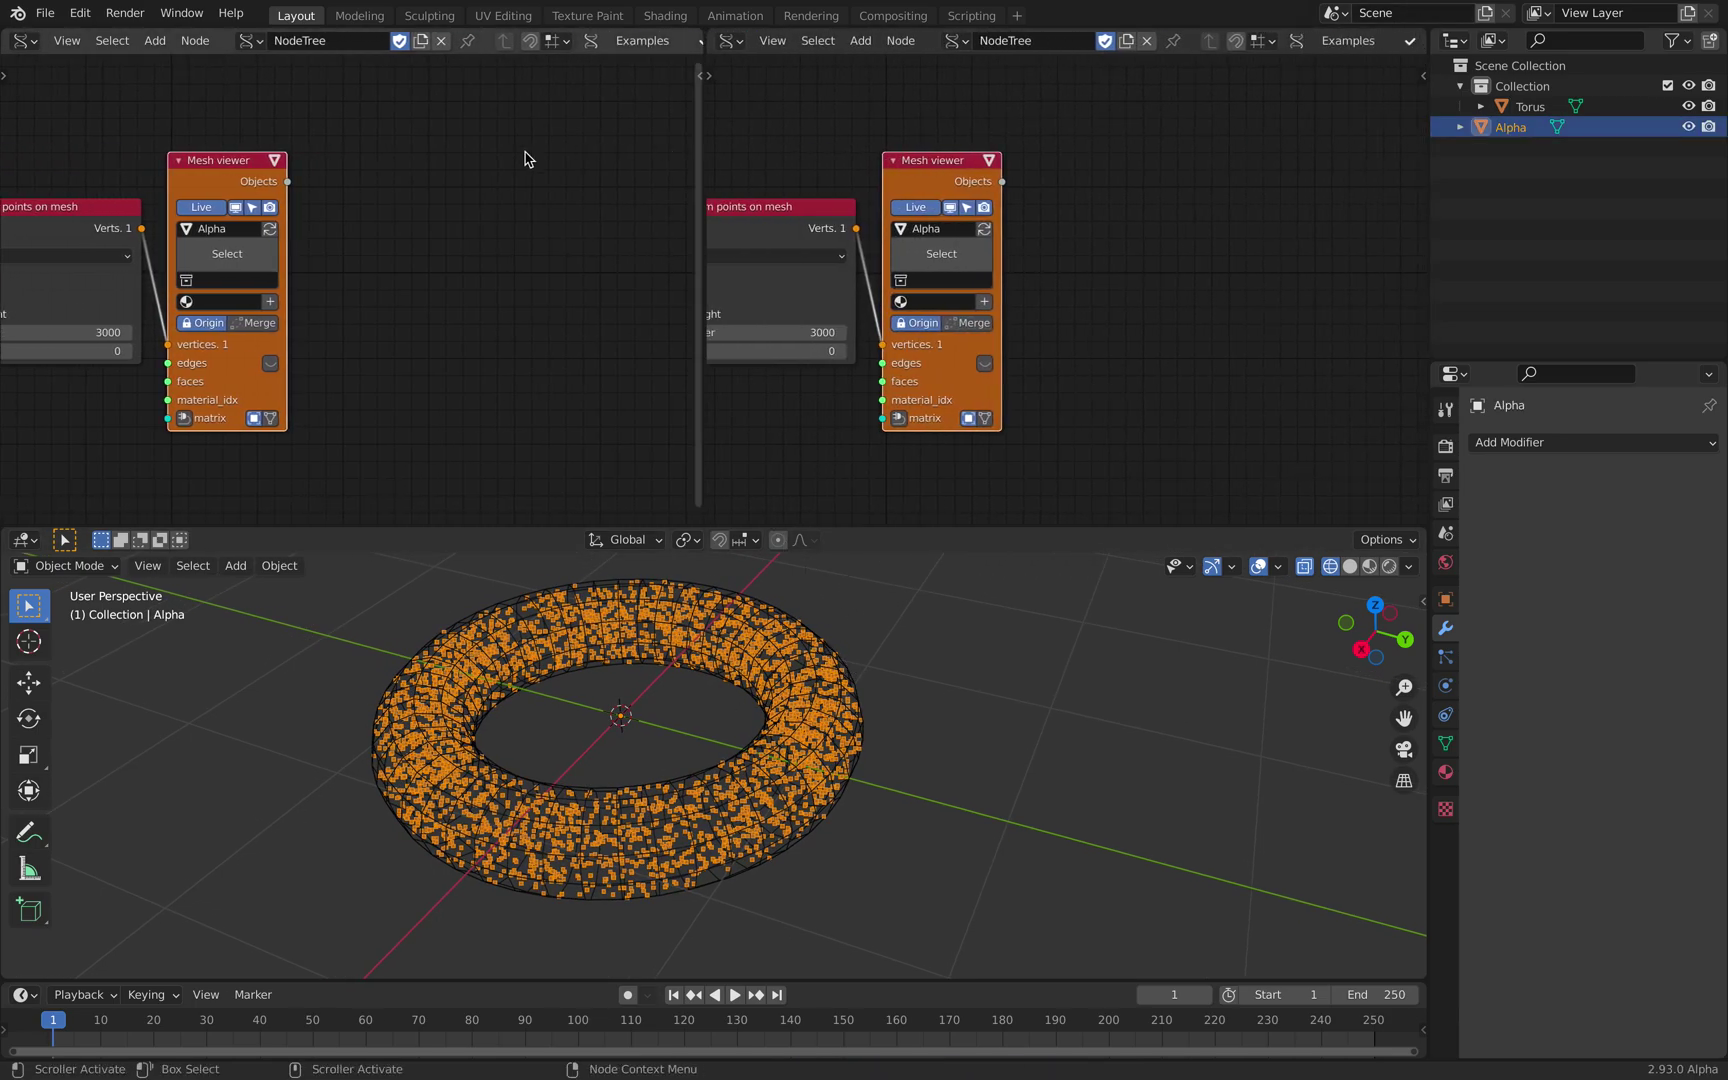
{"action": "scroll", "coordinate": [586, 158], "scroll_direction": "down", "scroll_amount": 2}
{"action": "left_click", "coordinate": [727, 40]}
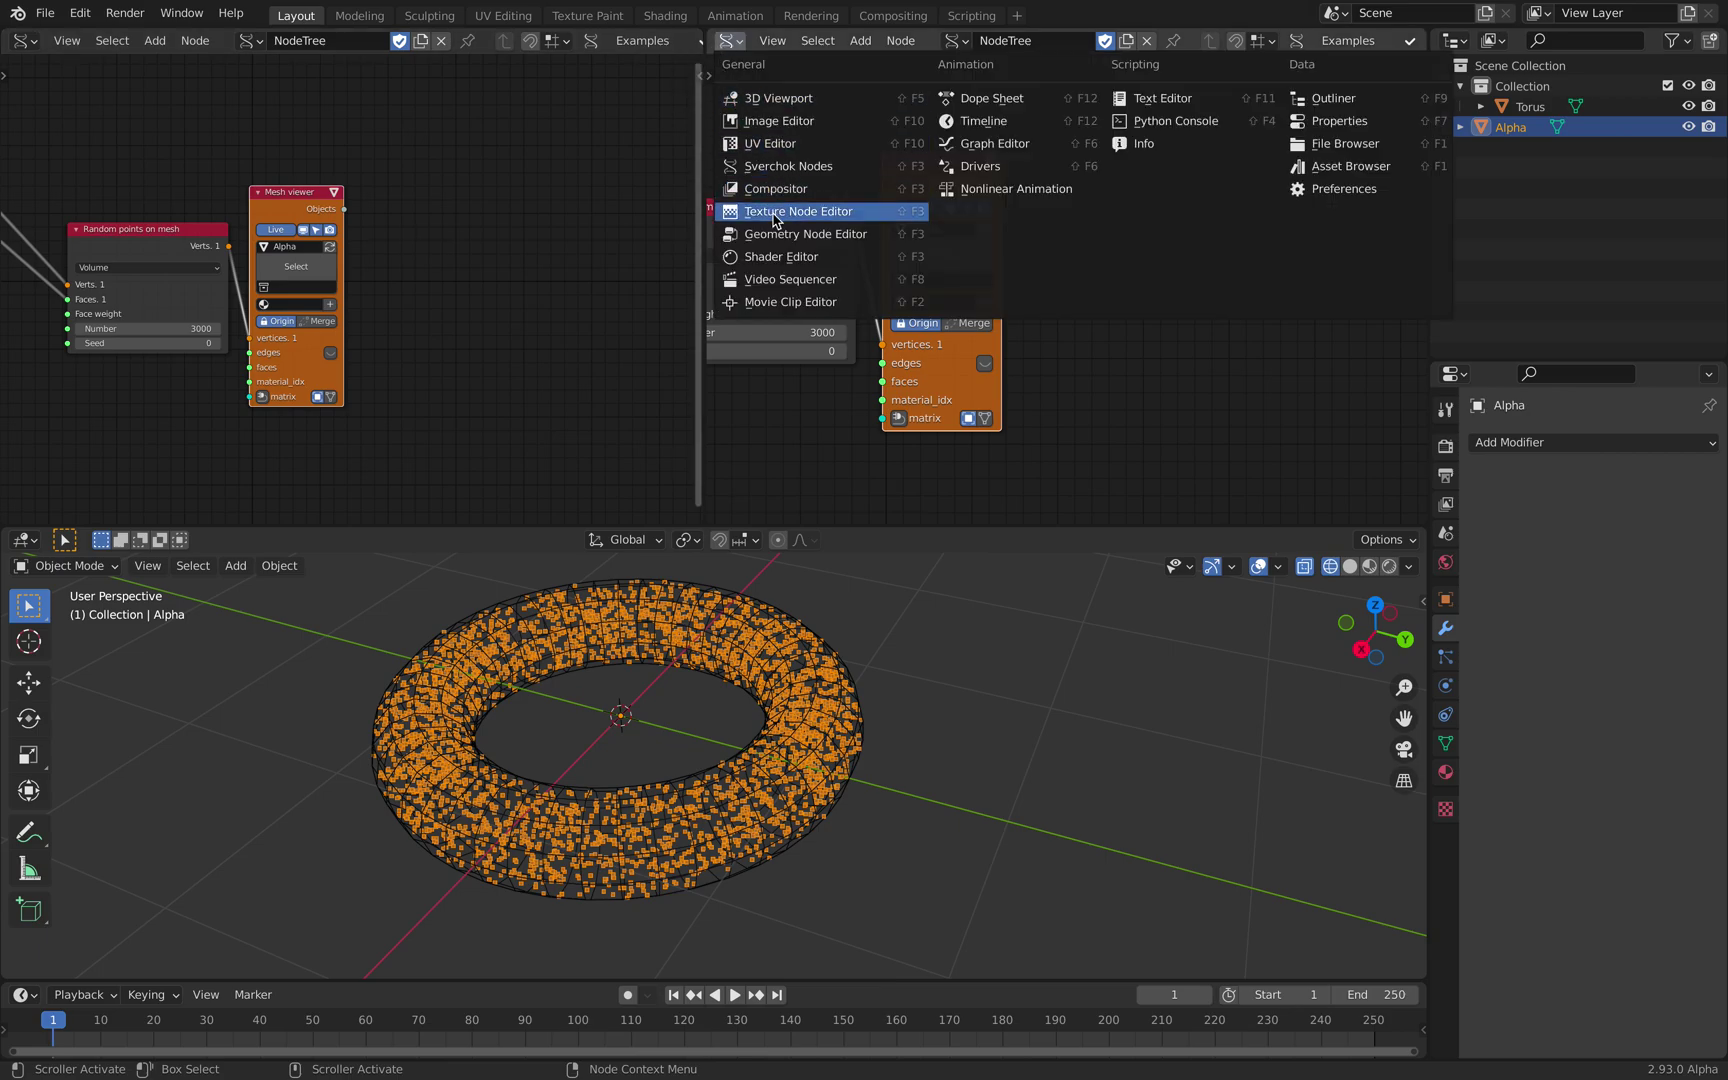
{"action": "left_click", "coordinate": [805, 233]}
{"action": "left_click", "coordinate": [1058, 40]}
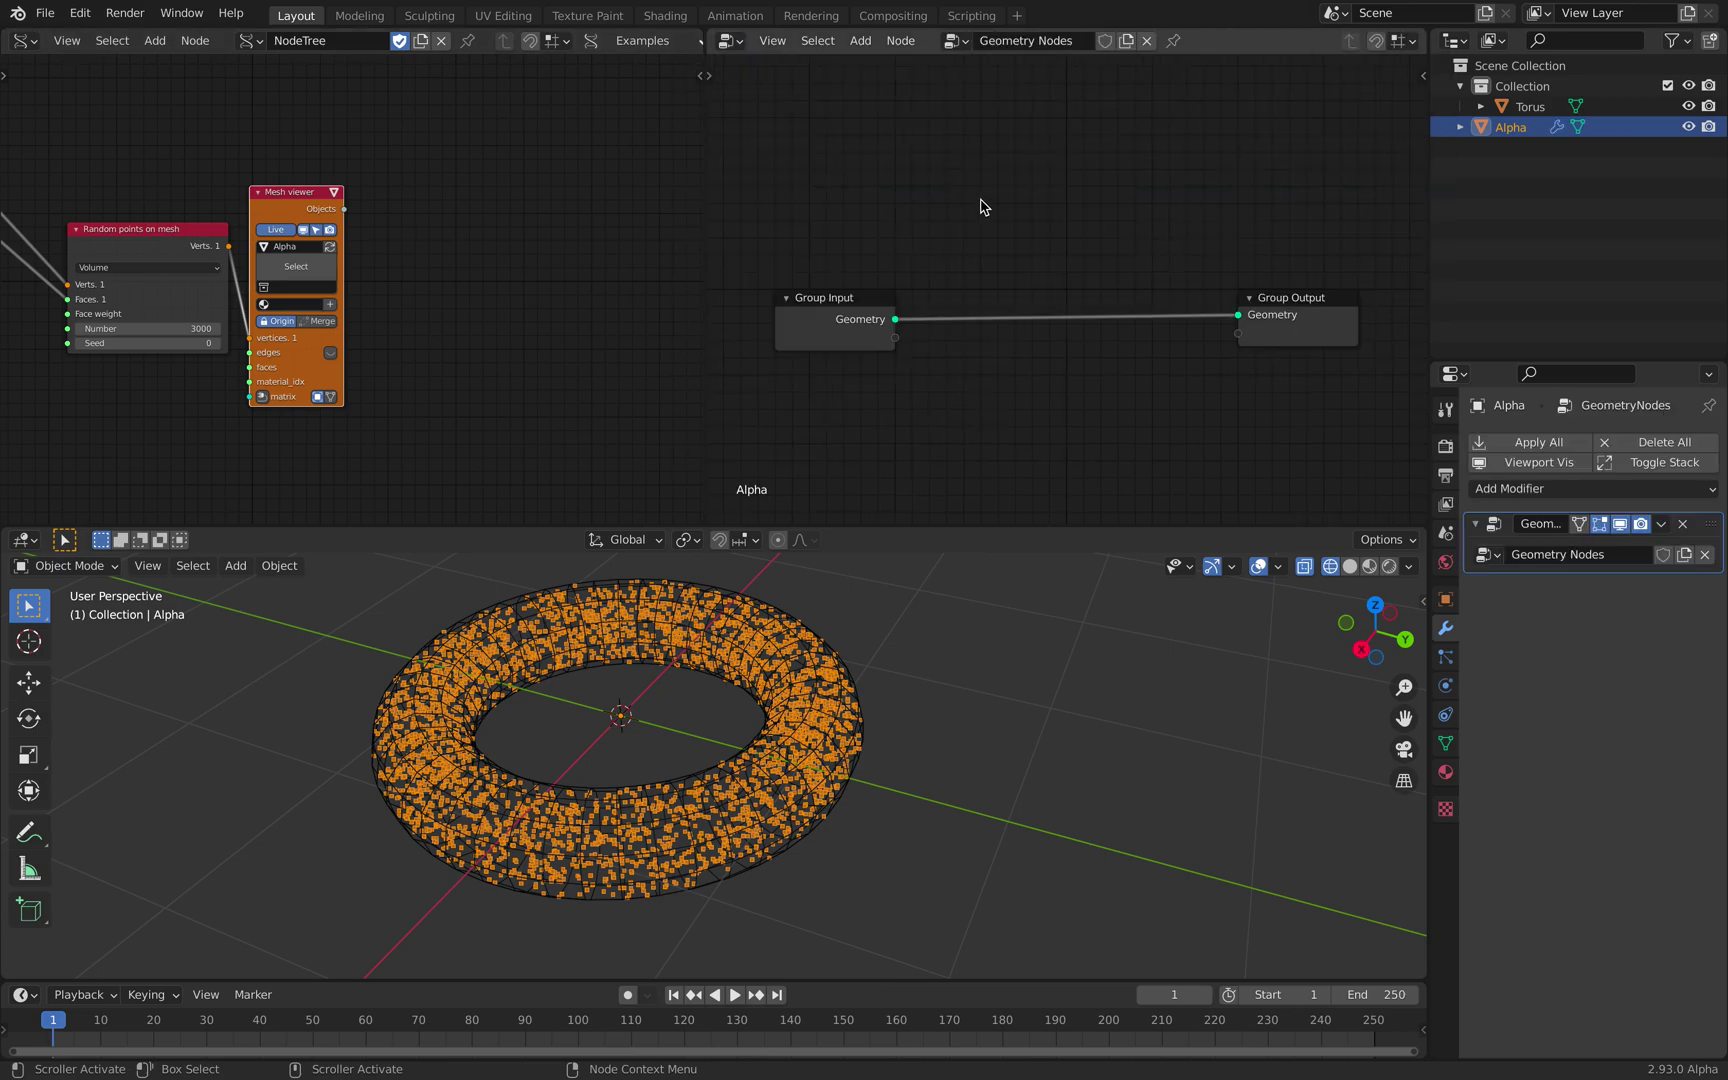
Step: Insert an Attribute Vector Math node between Group Input and Group Output
{"action": "key", "text": "shift+a"}
{"action": "mouse_move", "coordinate": [980, 205]}
{"action": "left_click", "coordinate": [944, 88]}
{"action": "type", "text": "vecto"}
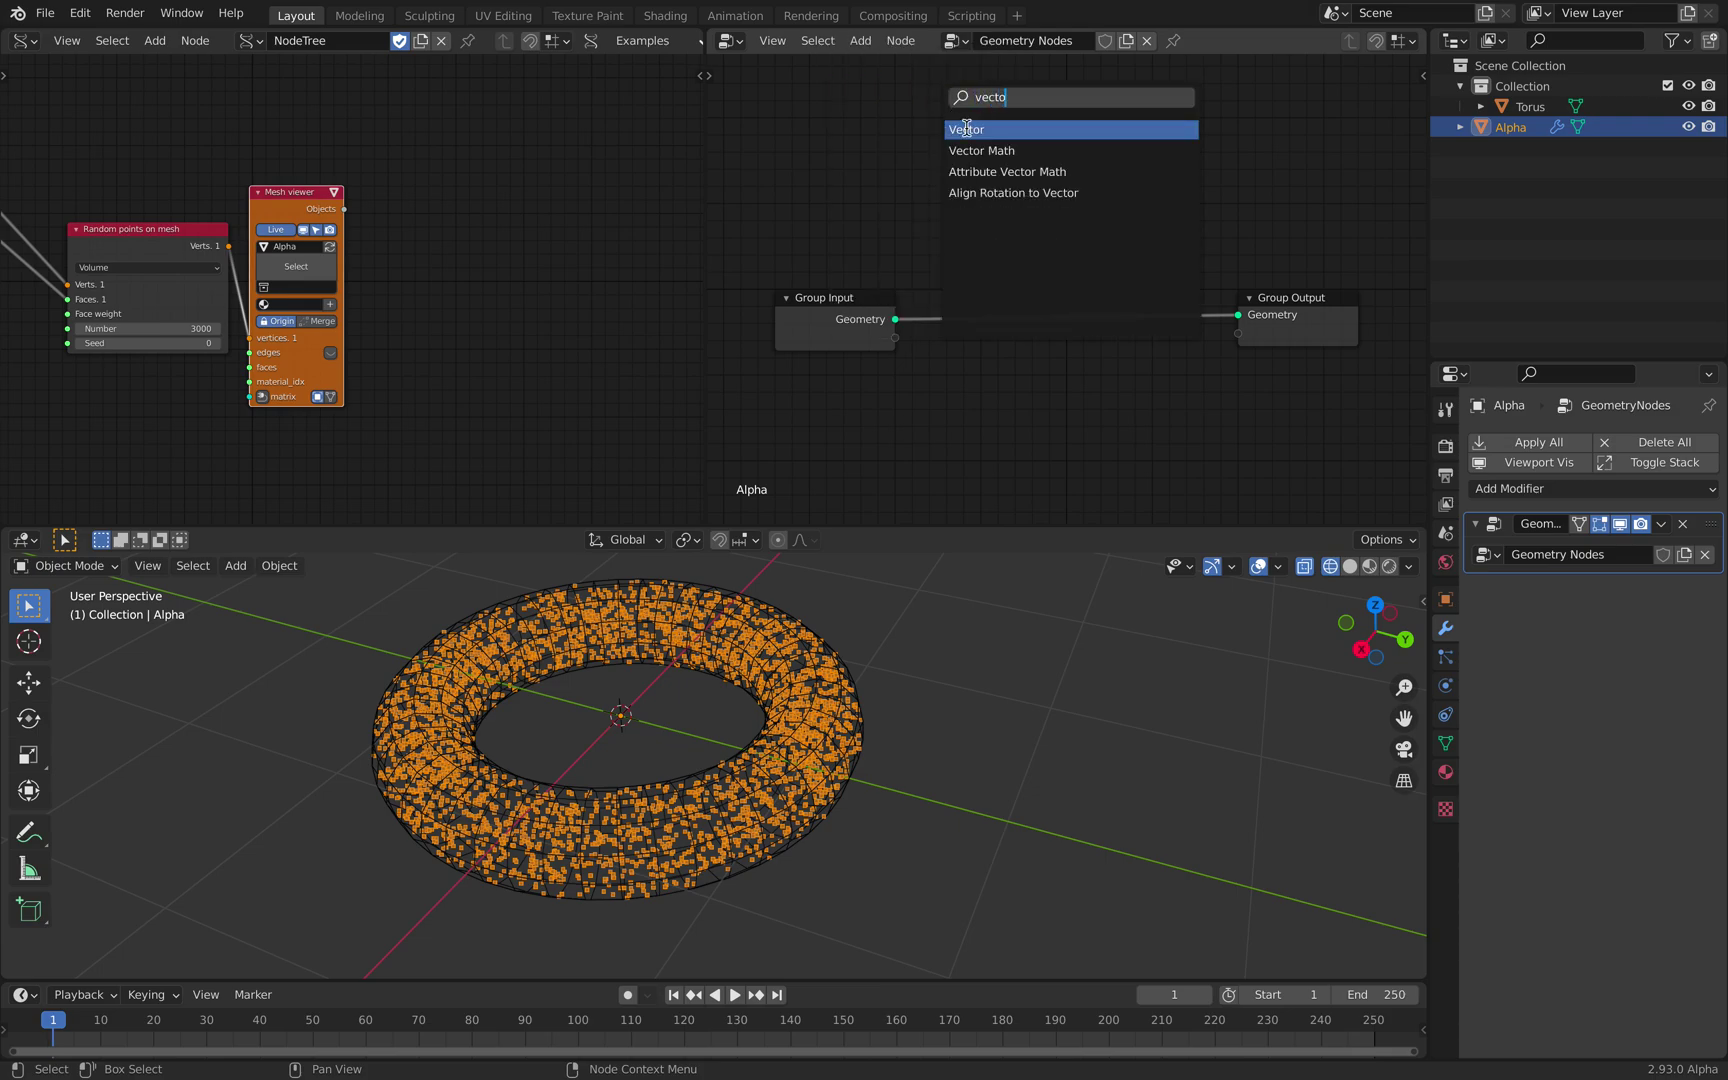
{"action": "left_click", "coordinate": [1059, 175]}
{"action": "left_click", "coordinate": [1060, 300]}
Step: Set the Attribute Vector Math operation to Snap and move the Group Input and Group Output nodes closer to it
{"action": "left_click", "coordinate": [1070, 277]}
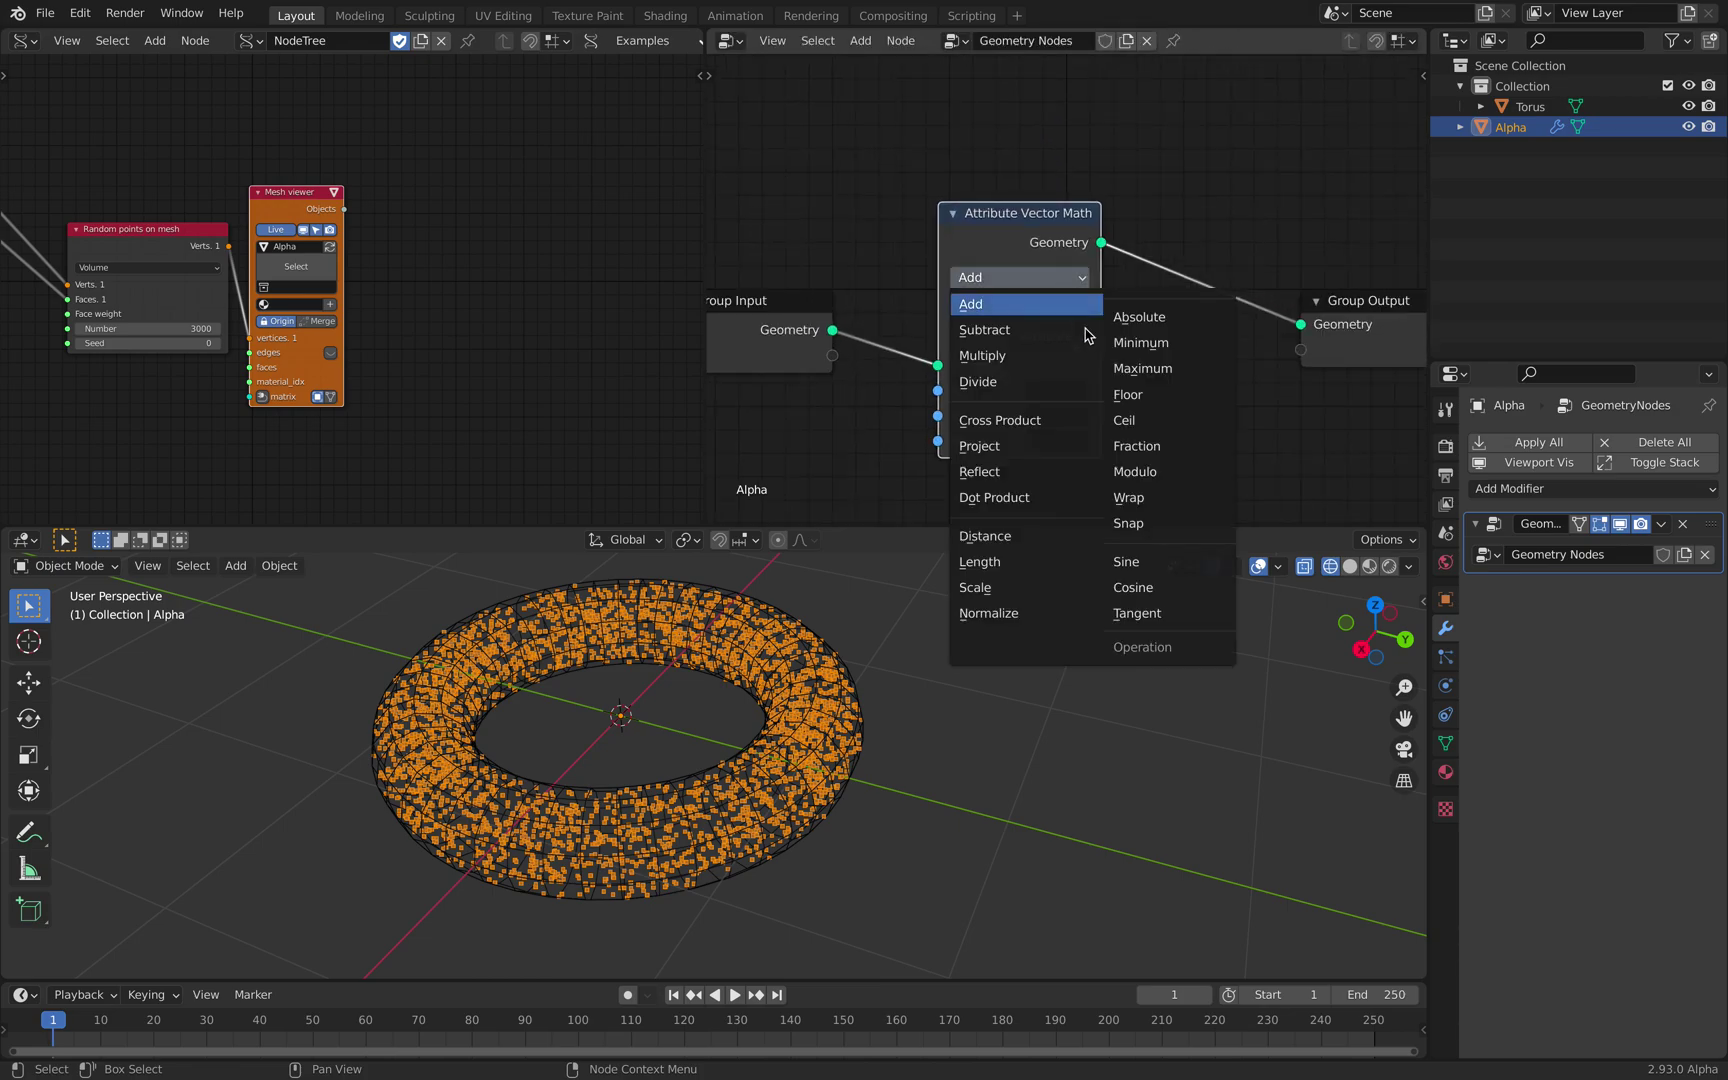
{"action": "left_click", "coordinate": [1170, 532]}
{"action": "left_click_drag", "start_coordinate": [1376, 309], "coordinate": [1240, 288]}
{"action": "middle_click_drag", "start_coordinate": [848, 258], "coordinate": [904, 229]}
{"action": "left_click_drag", "start_coordinate": [879, 264], "coordinate": [919, 243]}
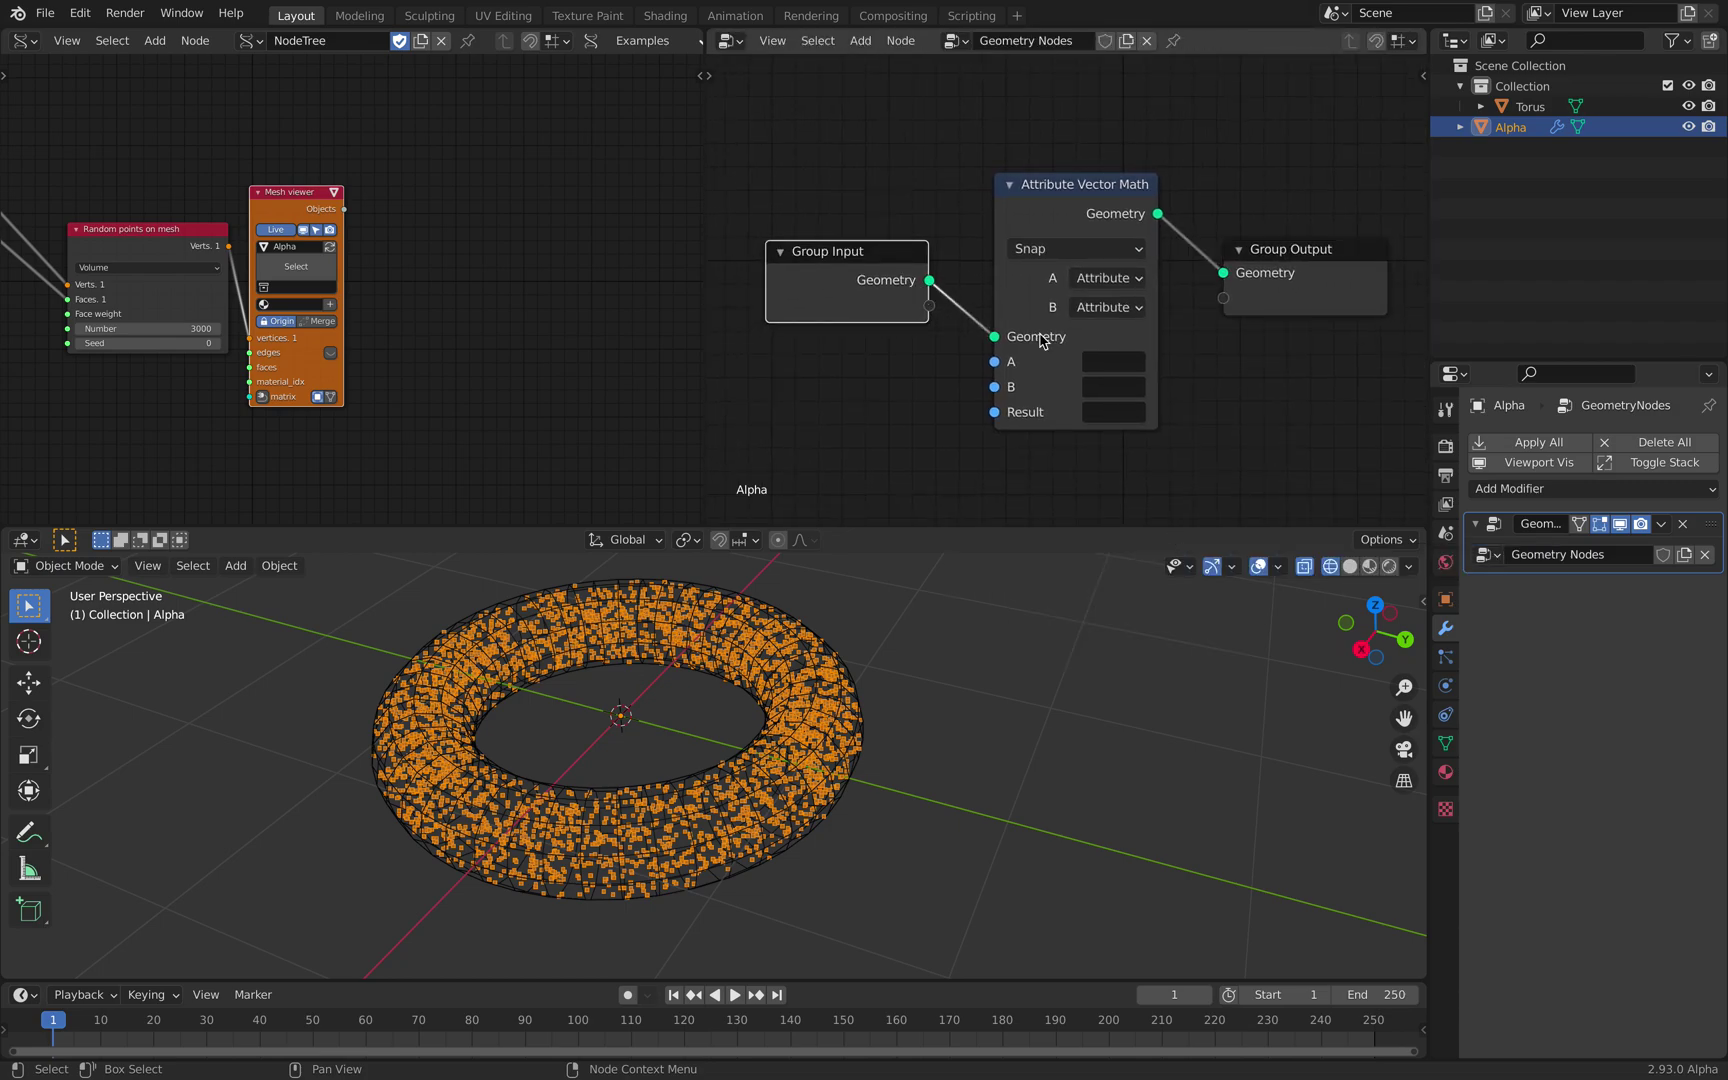
Step: Set the Snap node's A and Result attributes to position and change its B input type to Vector
{"action": "left_click", "coordinate": [1099, 358]}
{"action": "left_click", "coordinate": [1130, 395]}
{"action": "left_click", "coordinate": [1114, 388]}
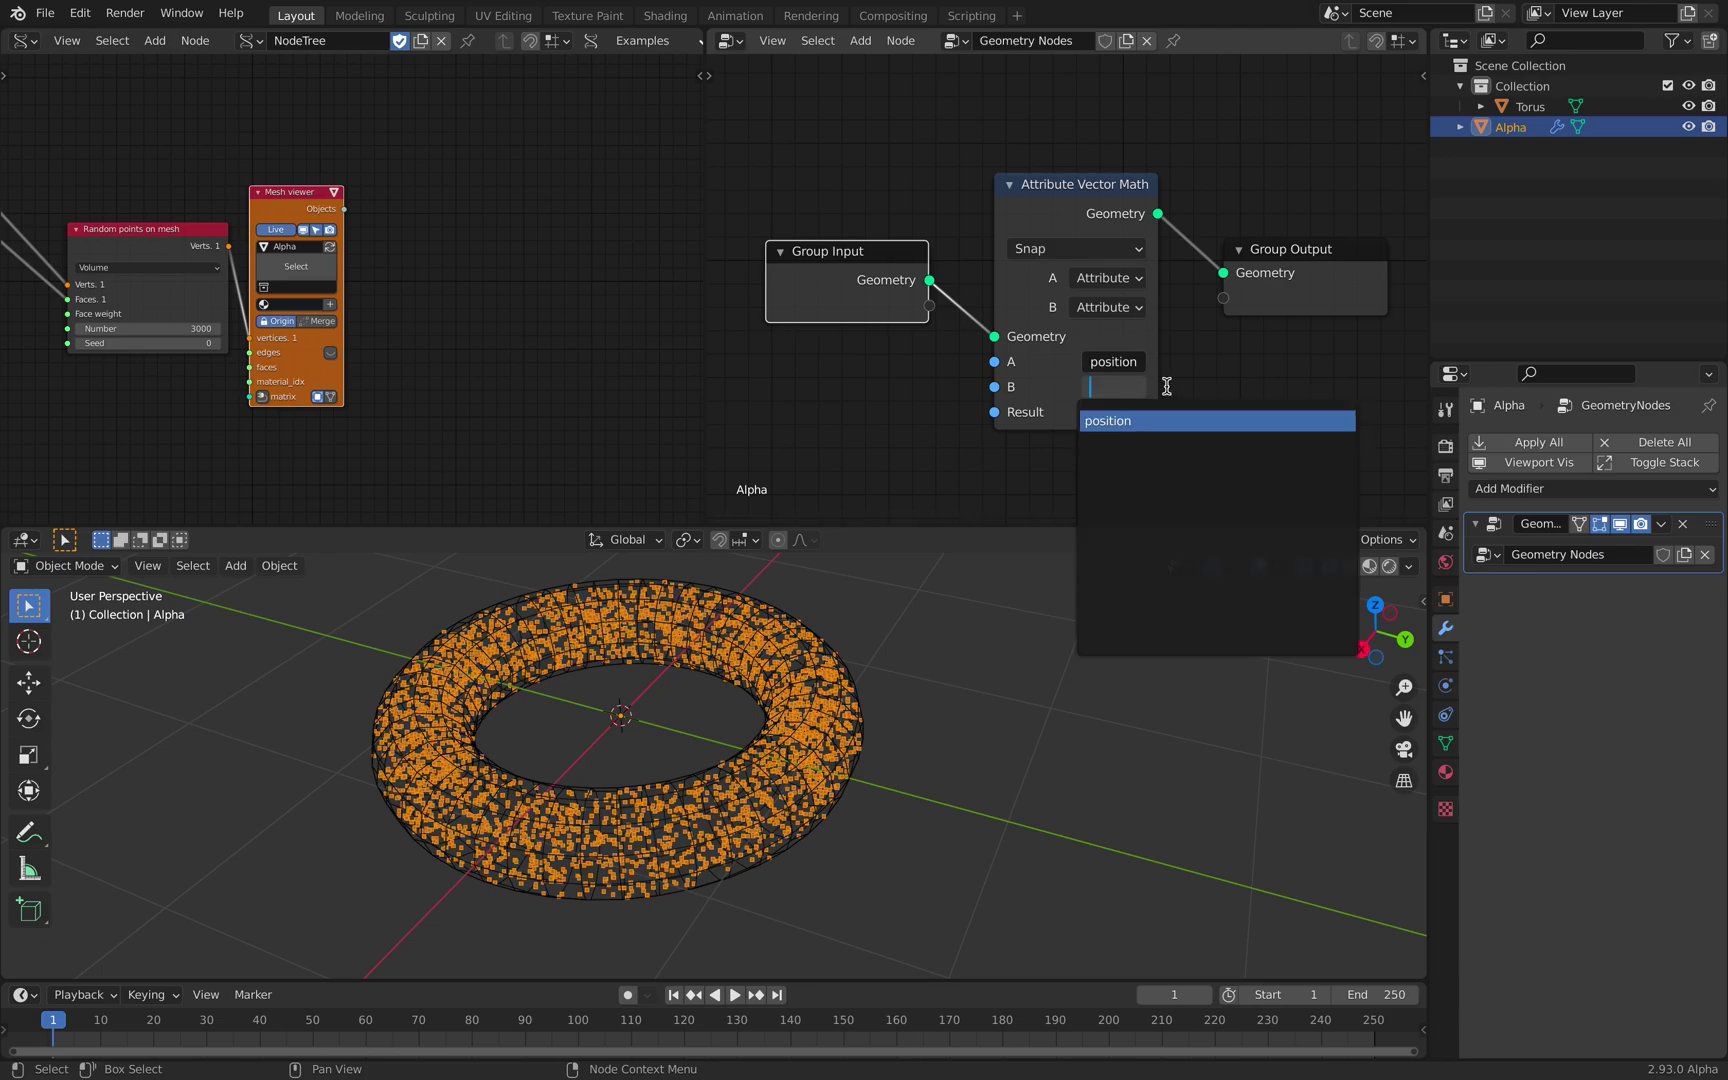
{"action": "left_click", "coordinate": [1207, 359]}
{"action": "left_click", "coordinate": [1126, 310]}
{"action": "left_click", "coordinate": [1130, 360]}
{"action": "middle_click_drag", "start_coordinate": [1151, 400], "coordinate": [1151, 371]}
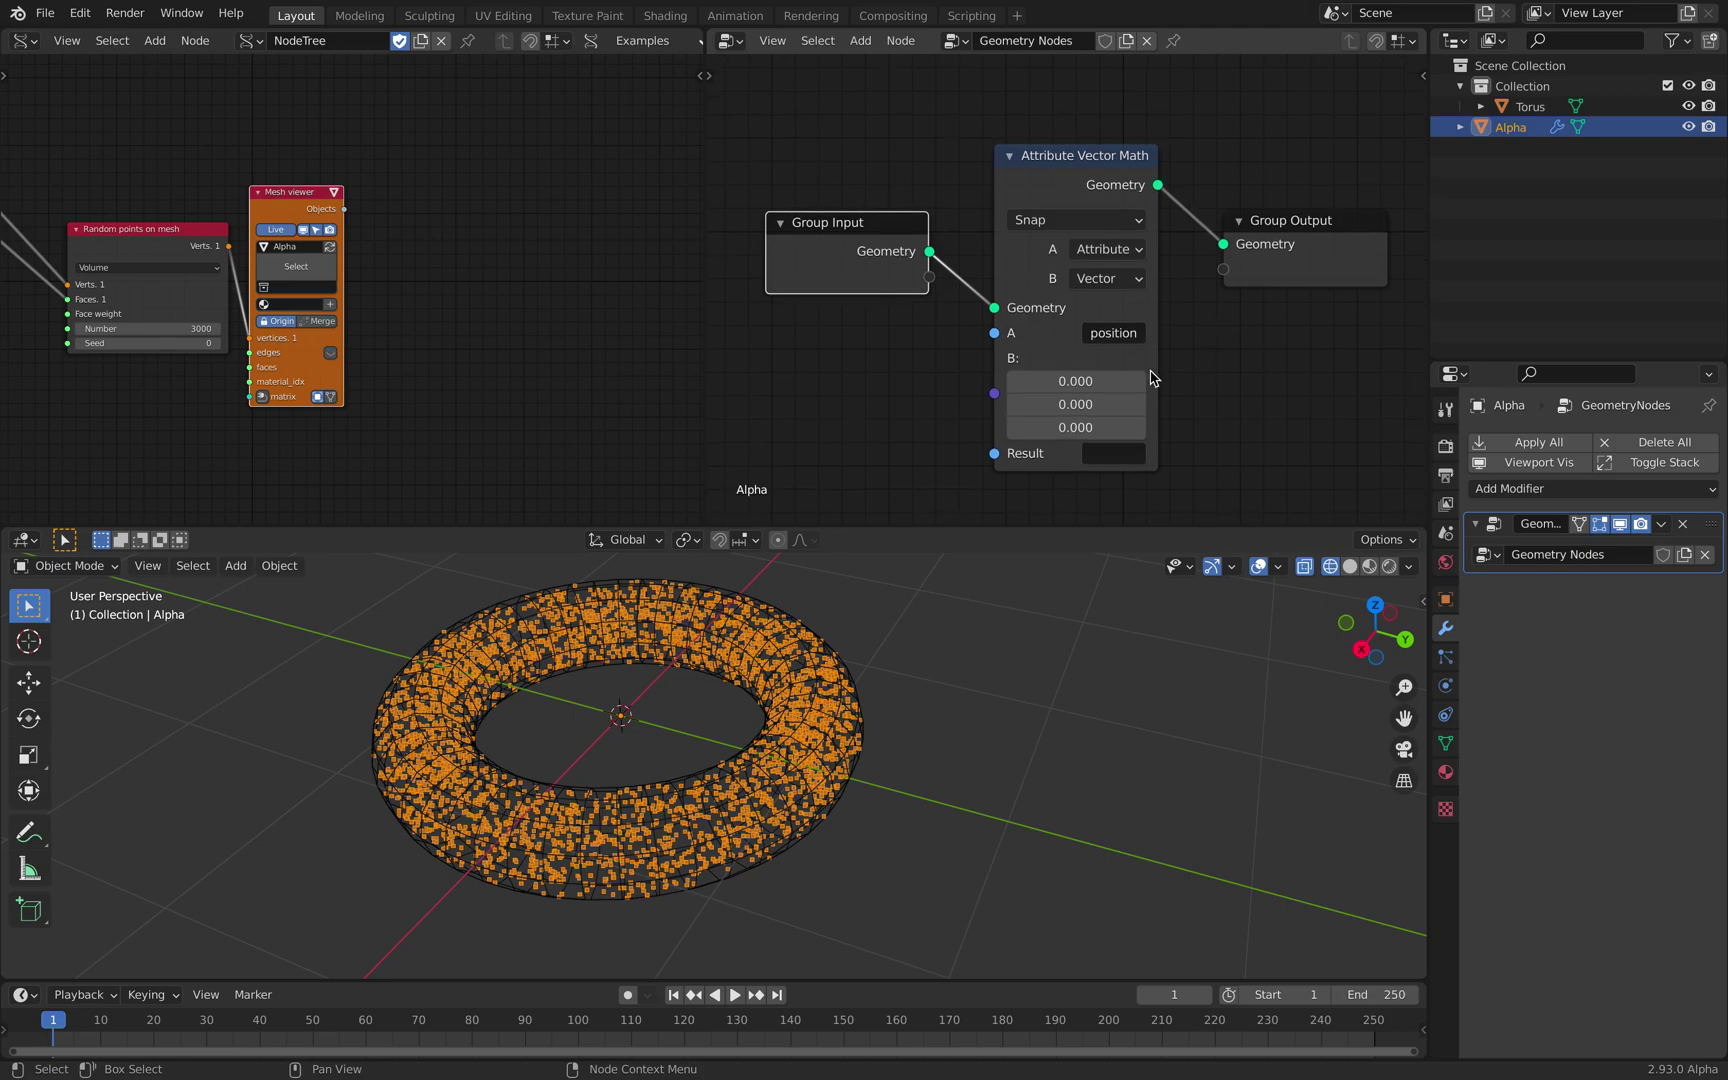
{"action": "left_click", "coordinate": [1114, 453]}
{"action": "left_click", "coordinate": [1128, 485]}
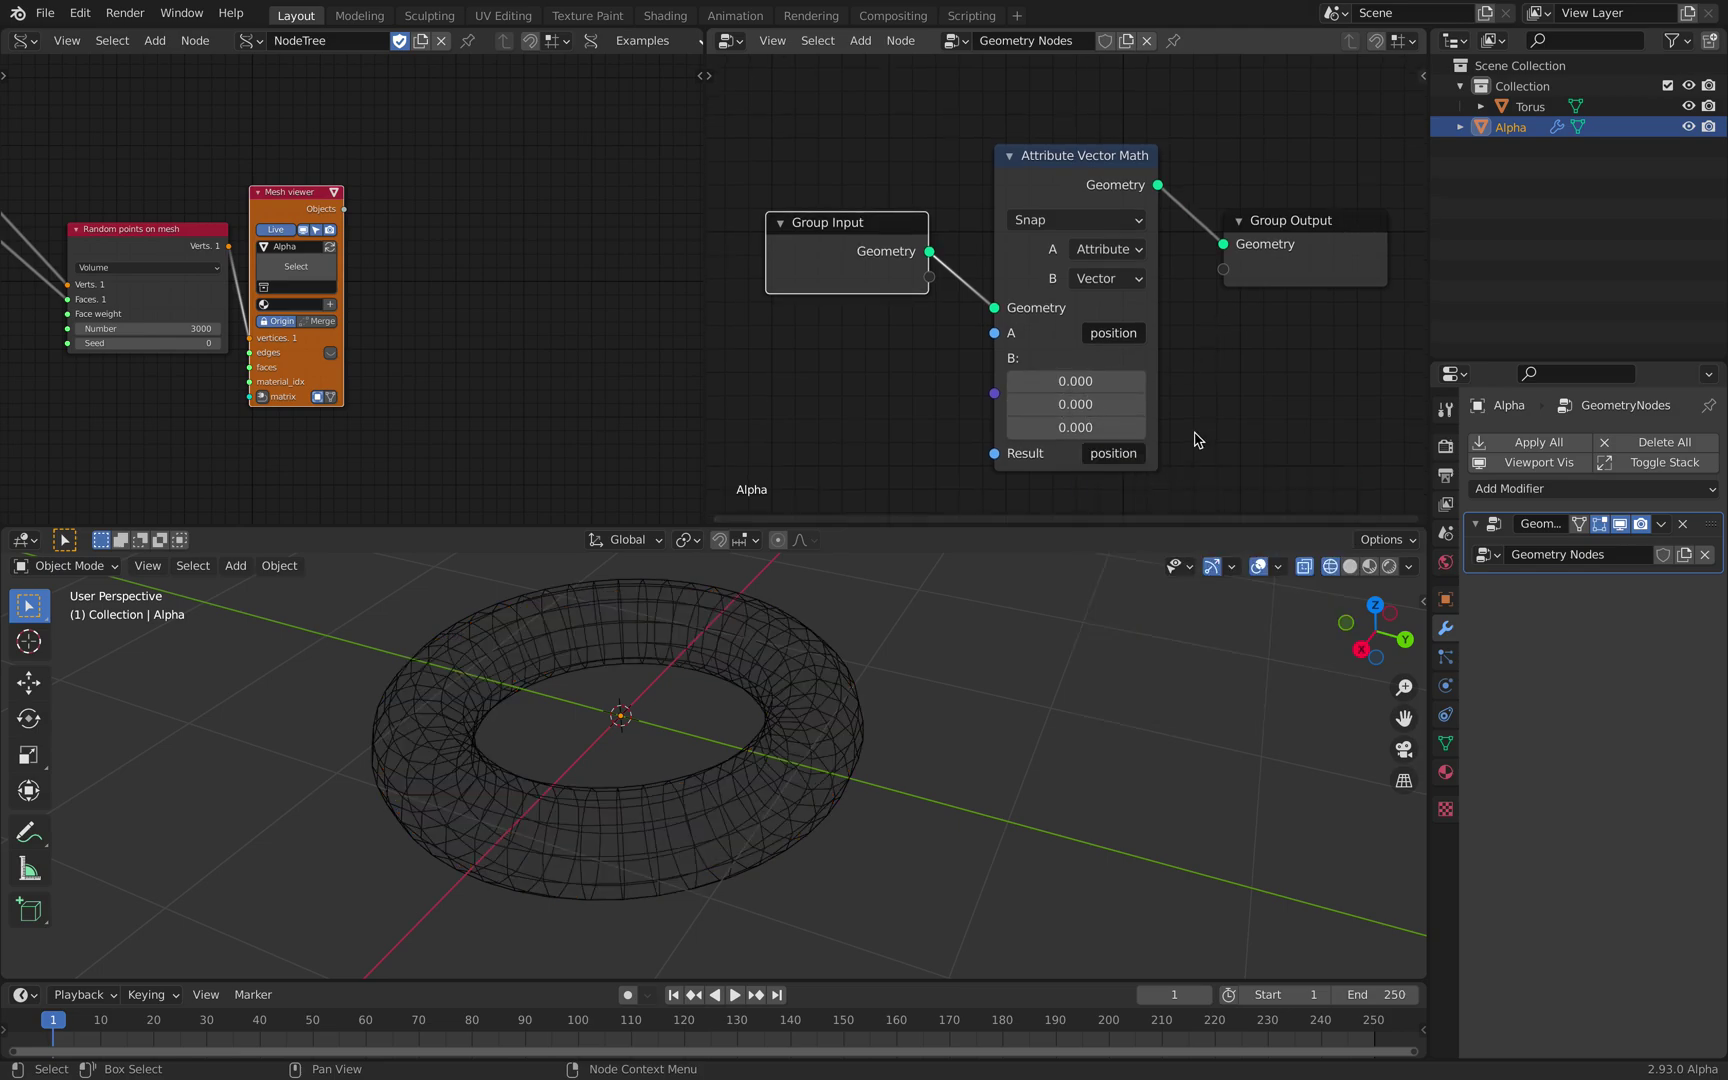
Step: Set all three components of the Snap node's B vector to 0.280 and check the point grid from the top view
{"action": "left_click_drag", "start_coordinate": [1080, 381], "coordinate": [1192, 427]}
{"action": "middle_click_drag", "start_coordinate": [1038, 606], "coordinate": [1075, 655]}
{"action": "left_click", "coordinate": [1376, 607]}
{"action": "key", "text": "KP_7"}
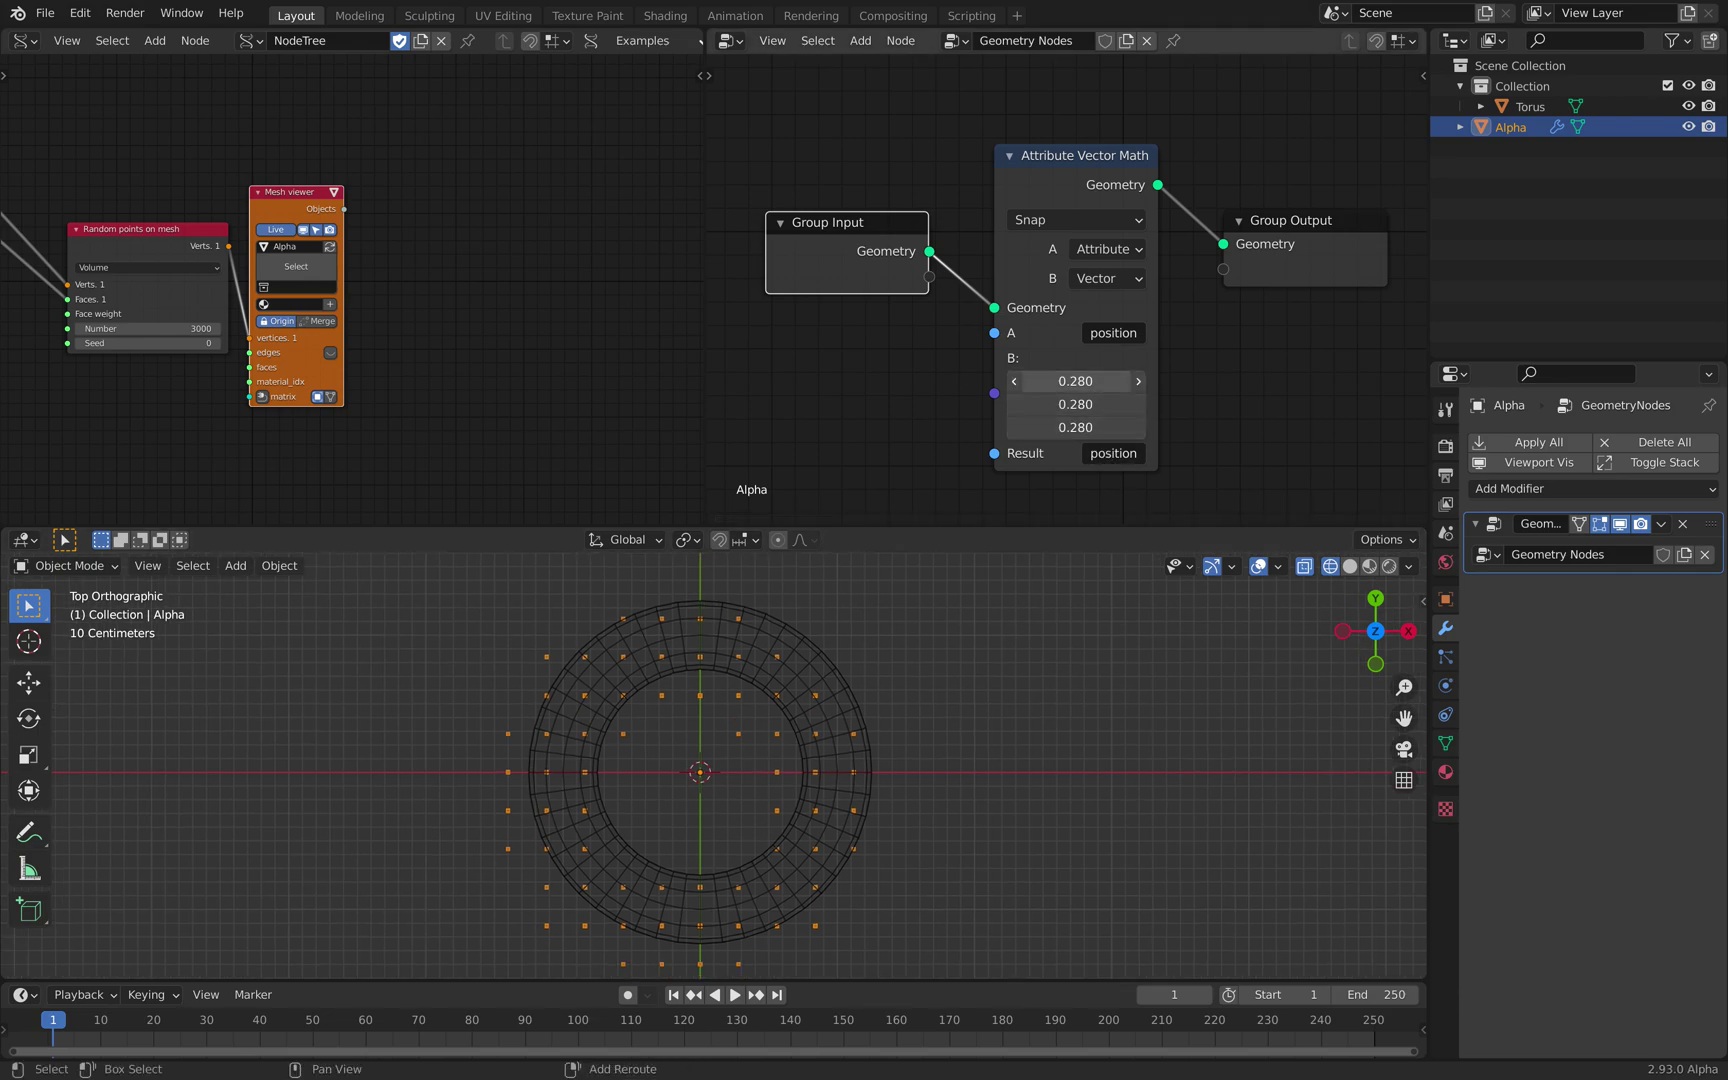
{"action": "key", "text": "shift+a"}
{"action": "key", "text": "s"}
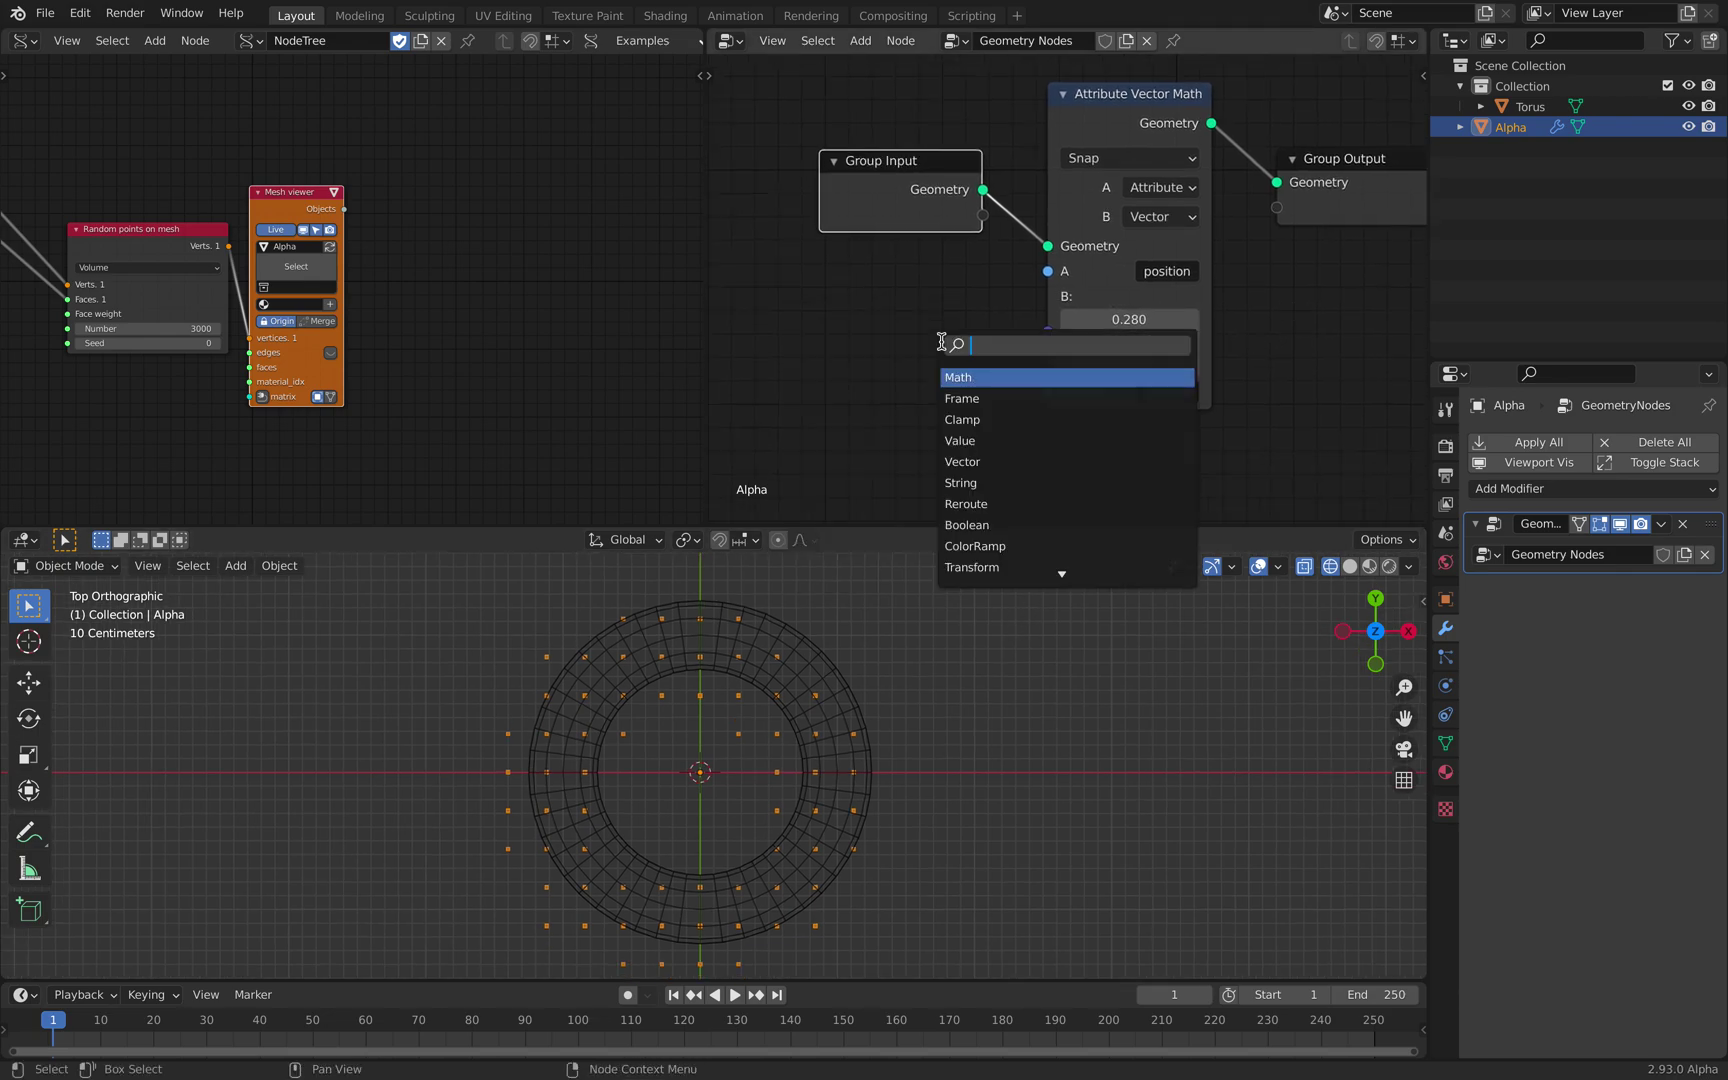
{"action": "key", "text": "Escape"}
Step: Vary the Snap node's B vector per axis to 0.260, 0.280 and 0.240
{"action": "left_click_drag", "start_coordinate": [1129, 319], "coordinate": [1170, 319]}
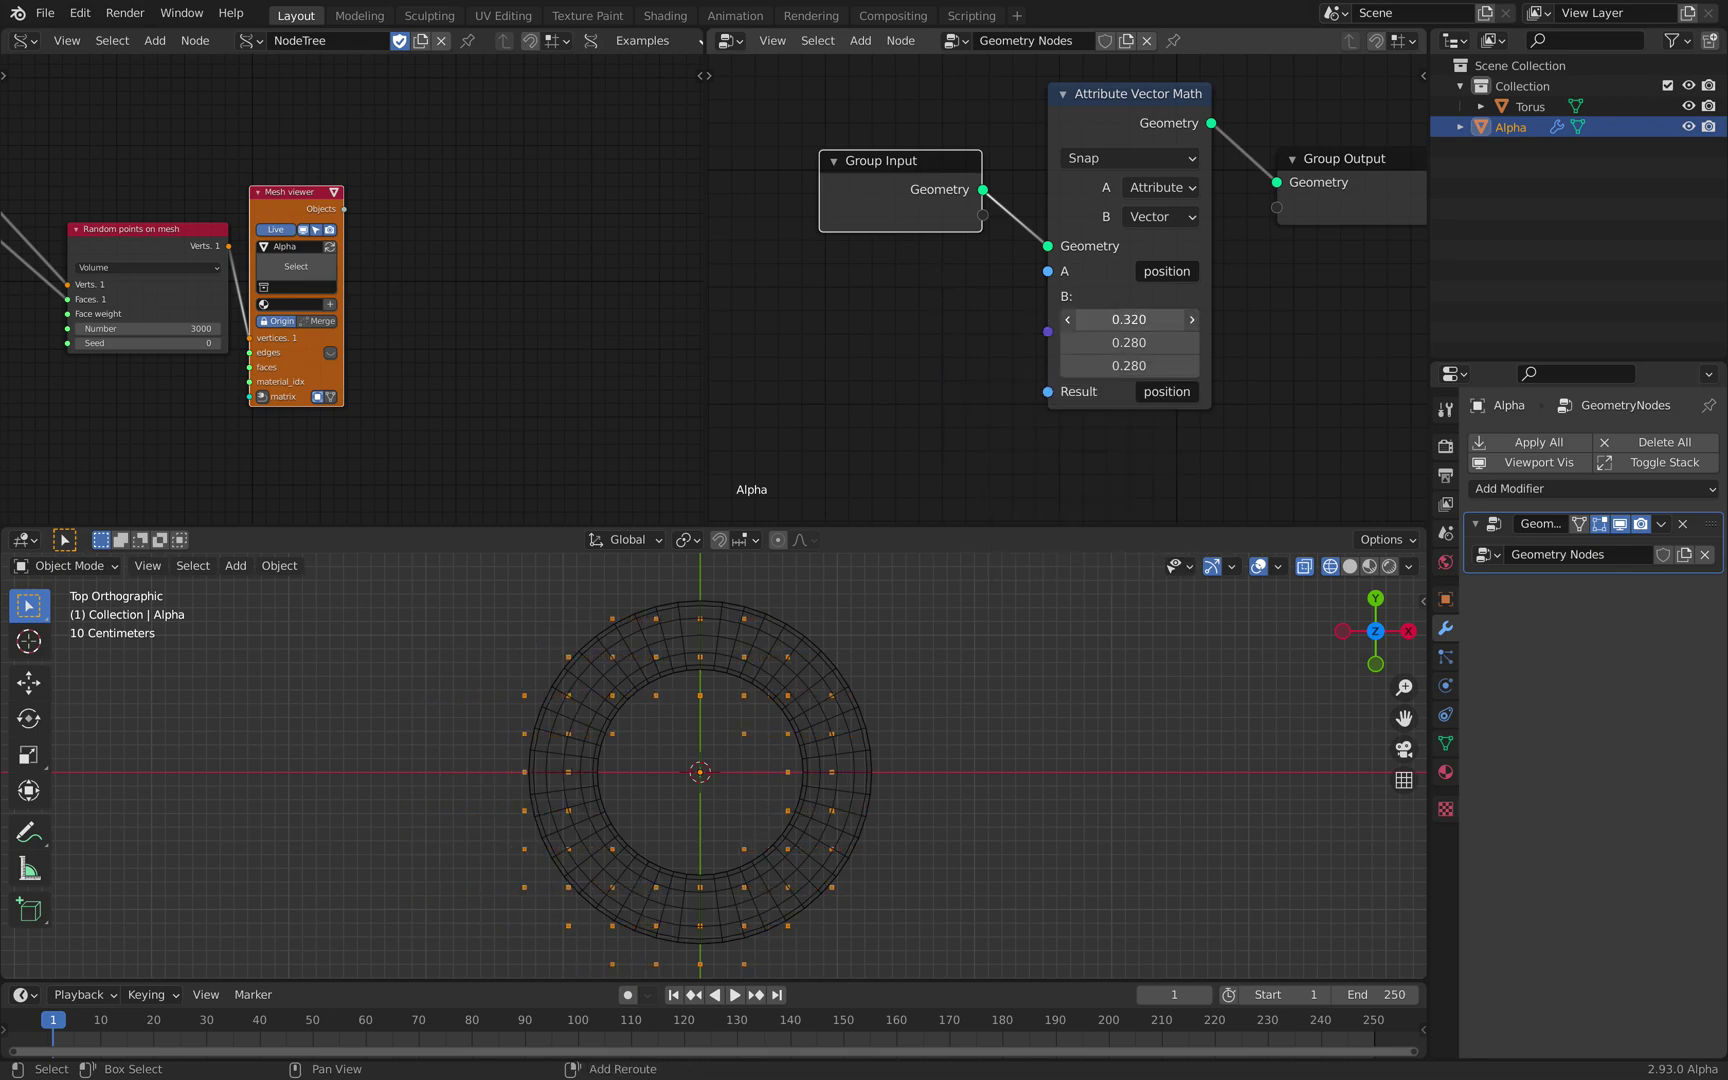
{"action": "mouse_move", "coordinate": [1129, 319]}
{"action": "left_mouse_down"}
{"action": "mouse_move", "coordinate": [1150, 319]}
{"action": "mouse_move", "coordinate": [1119, 319]}
{"action": "left_mouse_up"}
{"action": "middle_click_drag", "start_coordinate": [990, 965], "coordinate": [918, 810]}
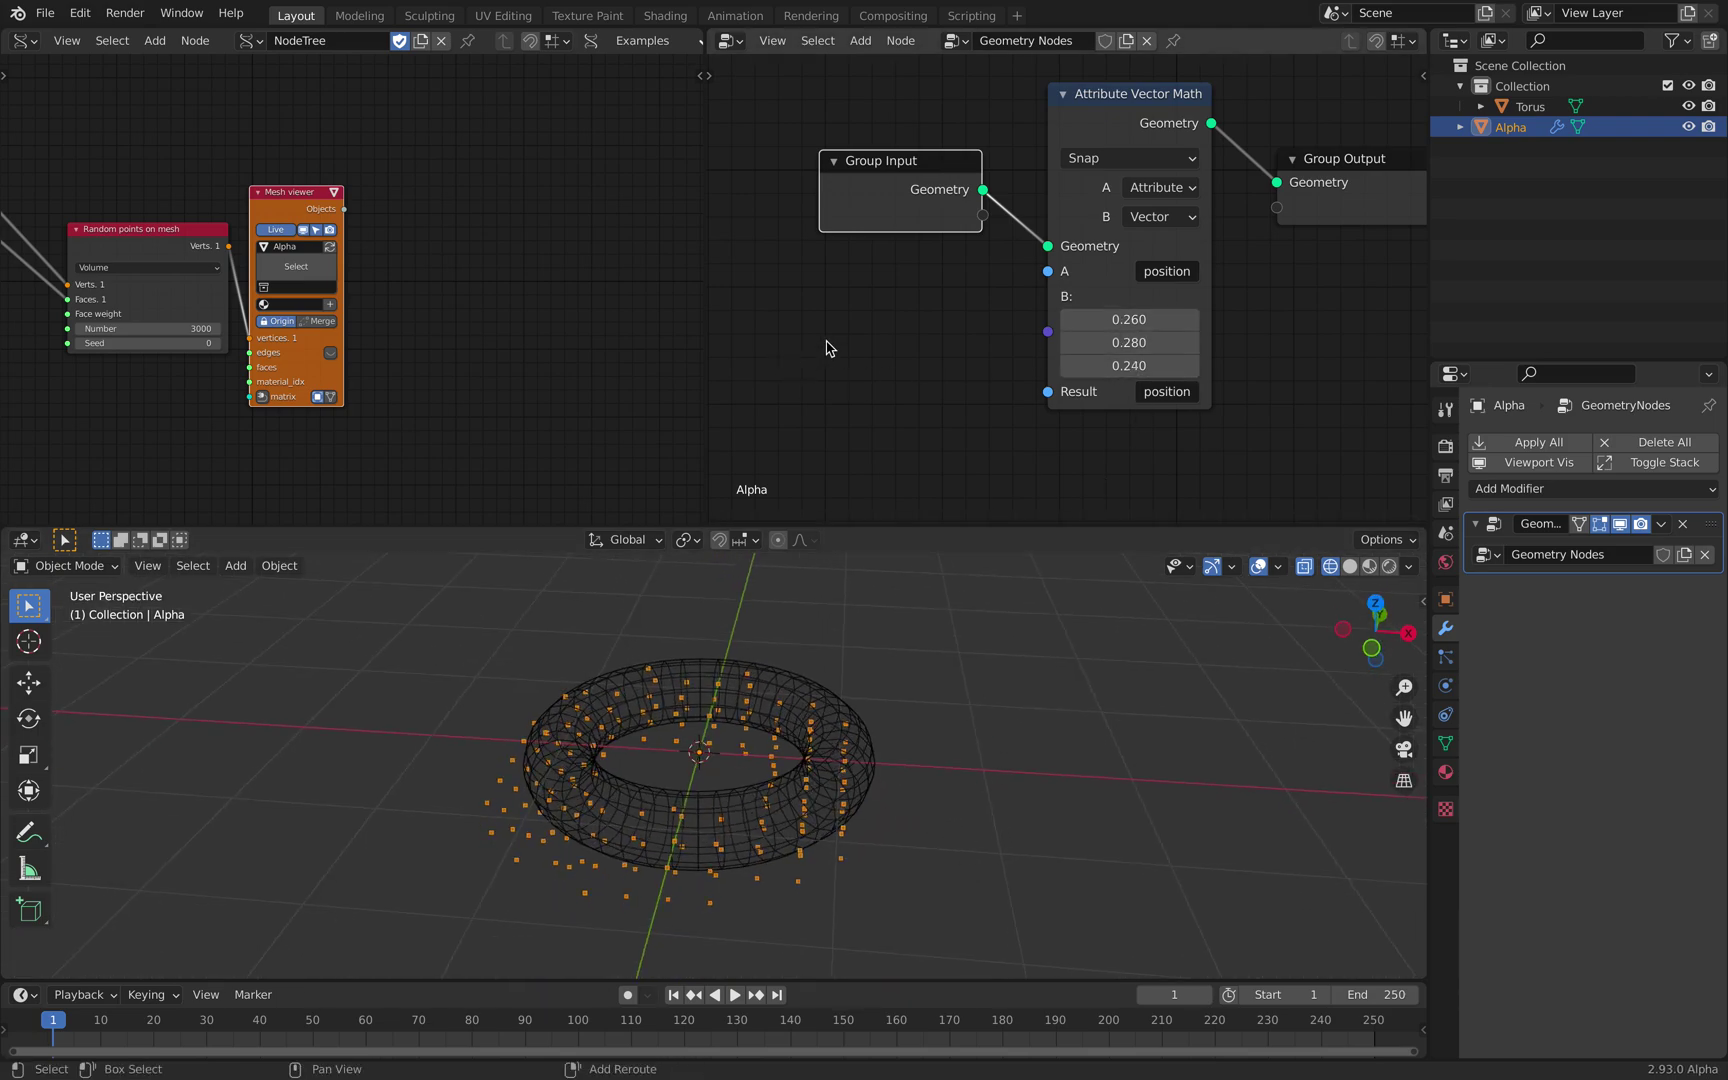
Step: Add a Value node and connect its output to the B input of the Attribute Vector Math node
{"action": "key", "text": "shift+a"}
{"action": "type", "text": "a va"}
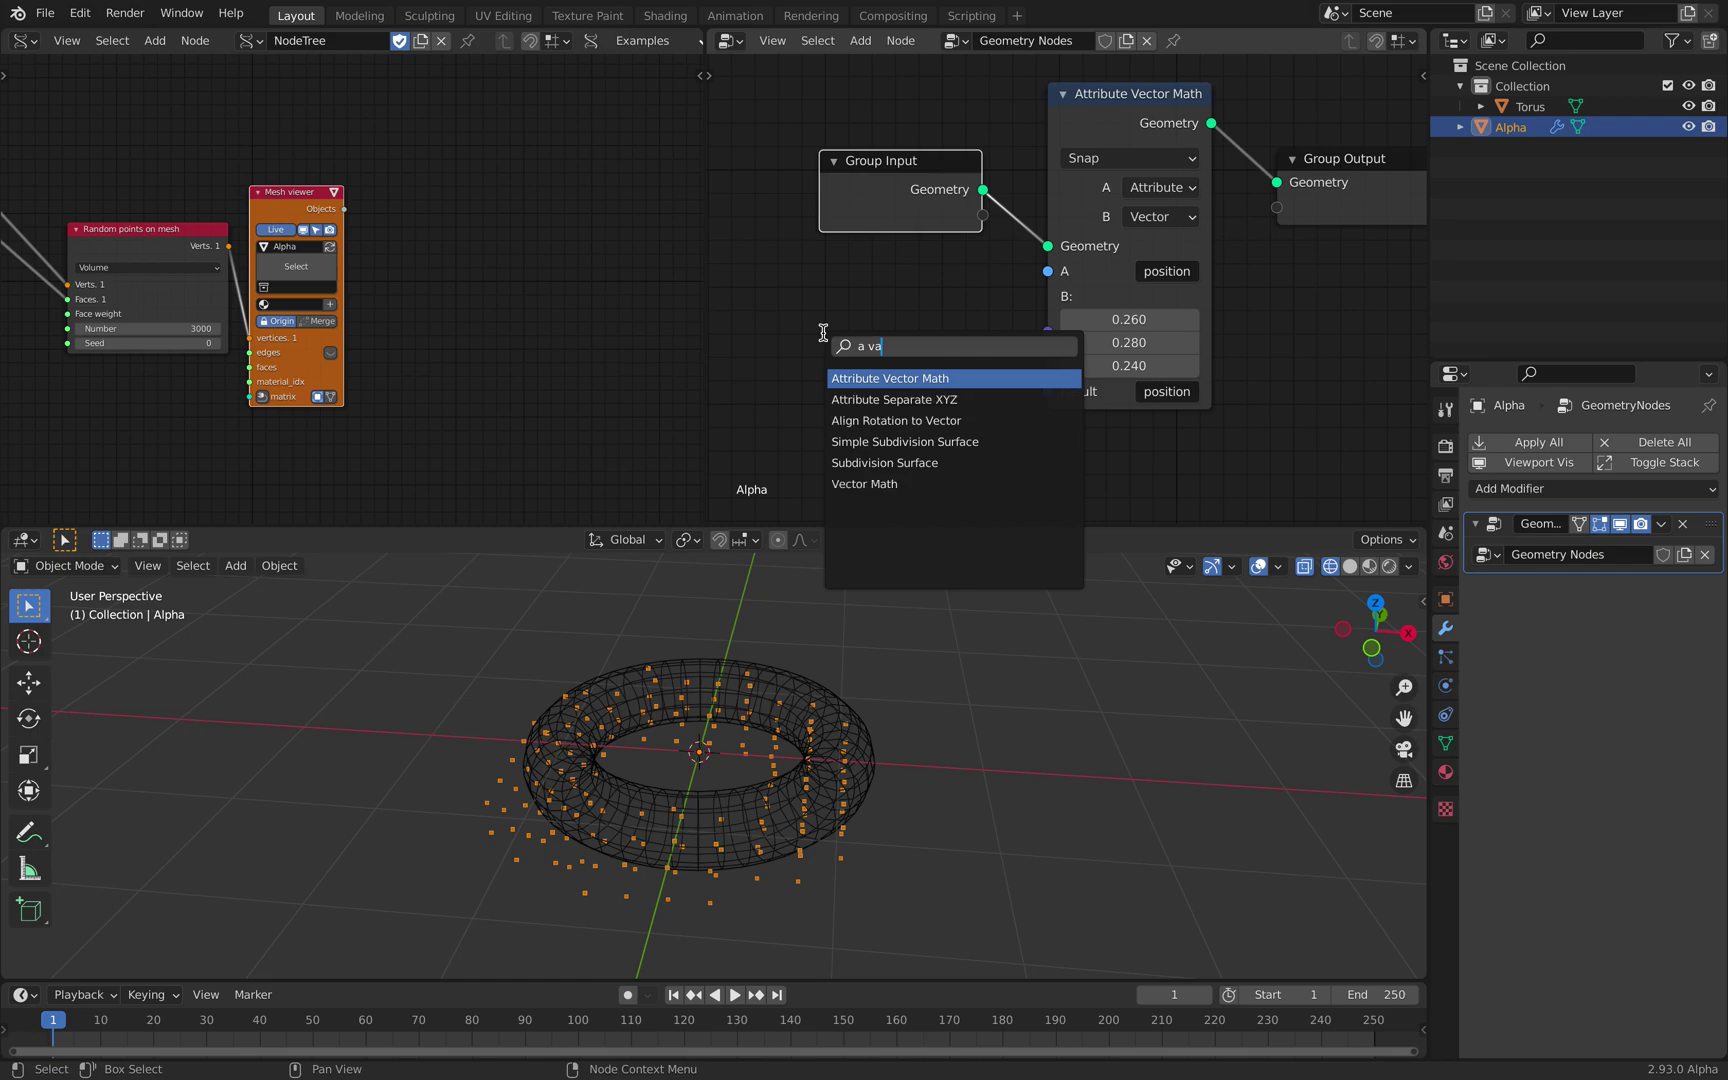
{"action": "key", "text": "BackSpace"}
{"action": "key", "text": "BackSpace"}
{"action": "key", "text": "BackSpace"}
{"action": "key", "text": "BackSpace"}
{"action": "type", "text": "valu"}
{"action": "key", "text": "Return"}
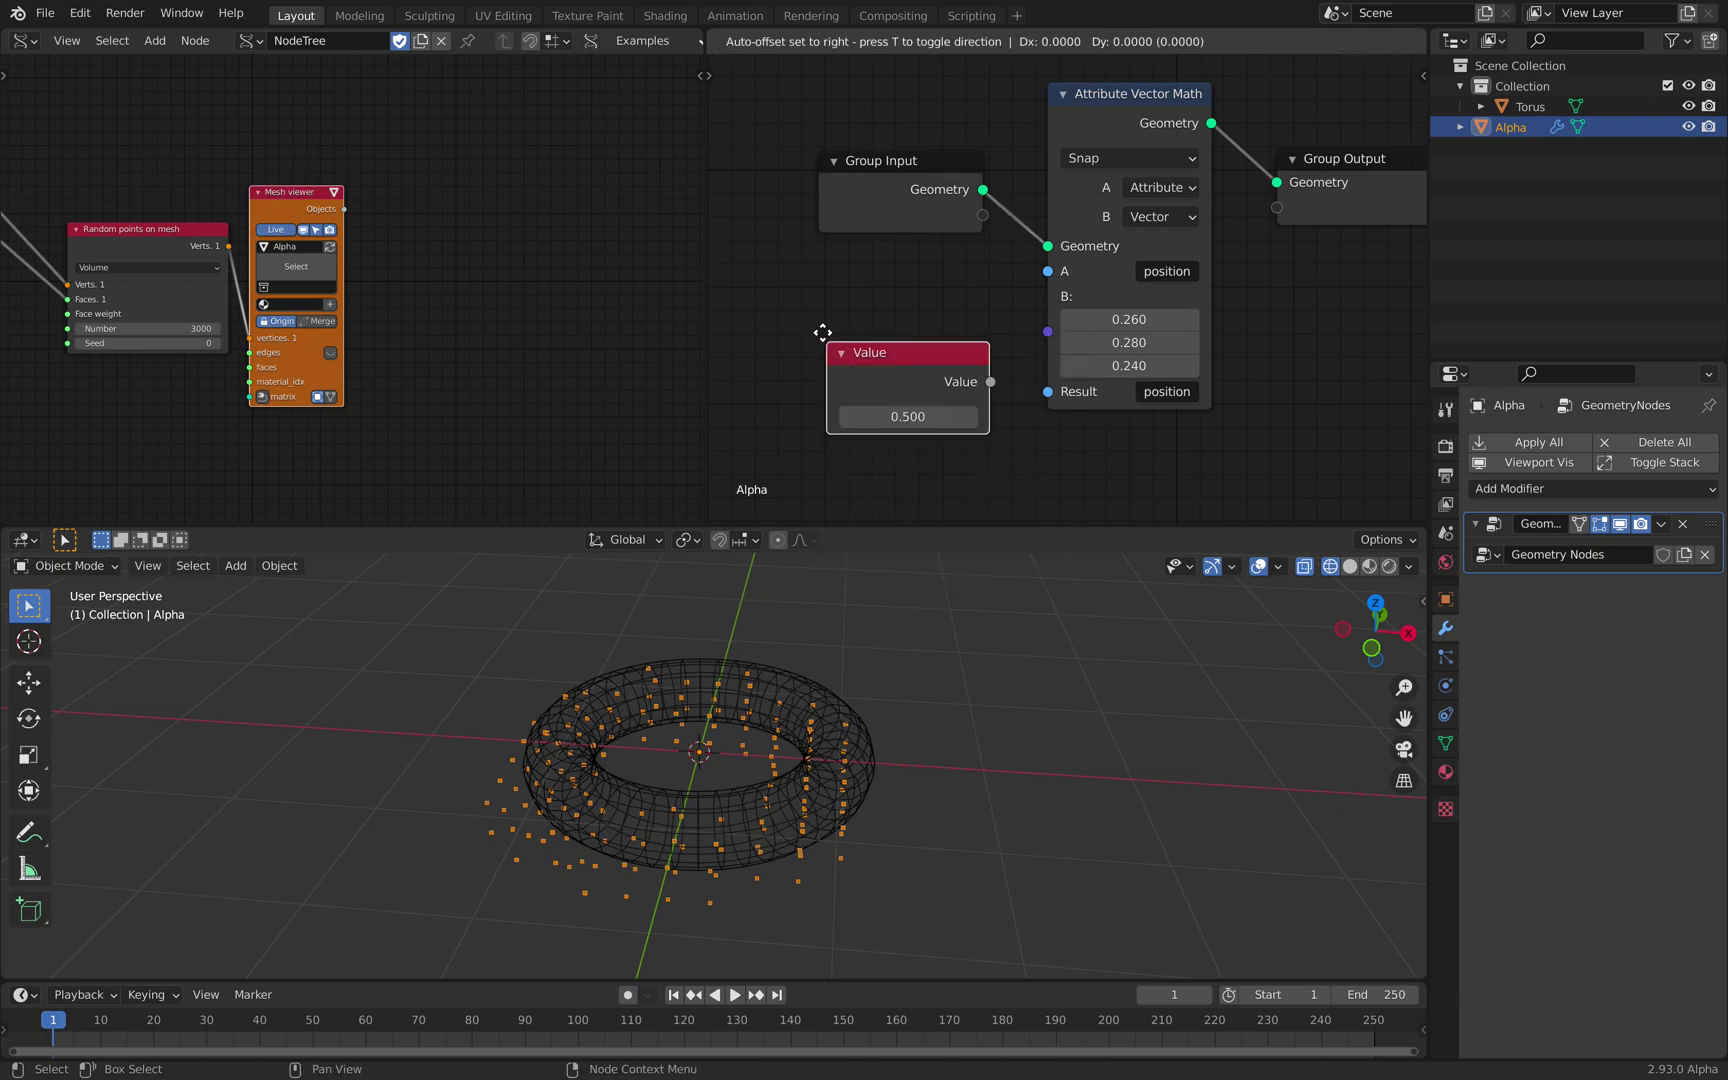
{"action": "left_click", "coordinate": [775, 302]}
{"action": "left_click_drag", "start_coordinate": [941, 352], "coordinate": [1047, 296]}
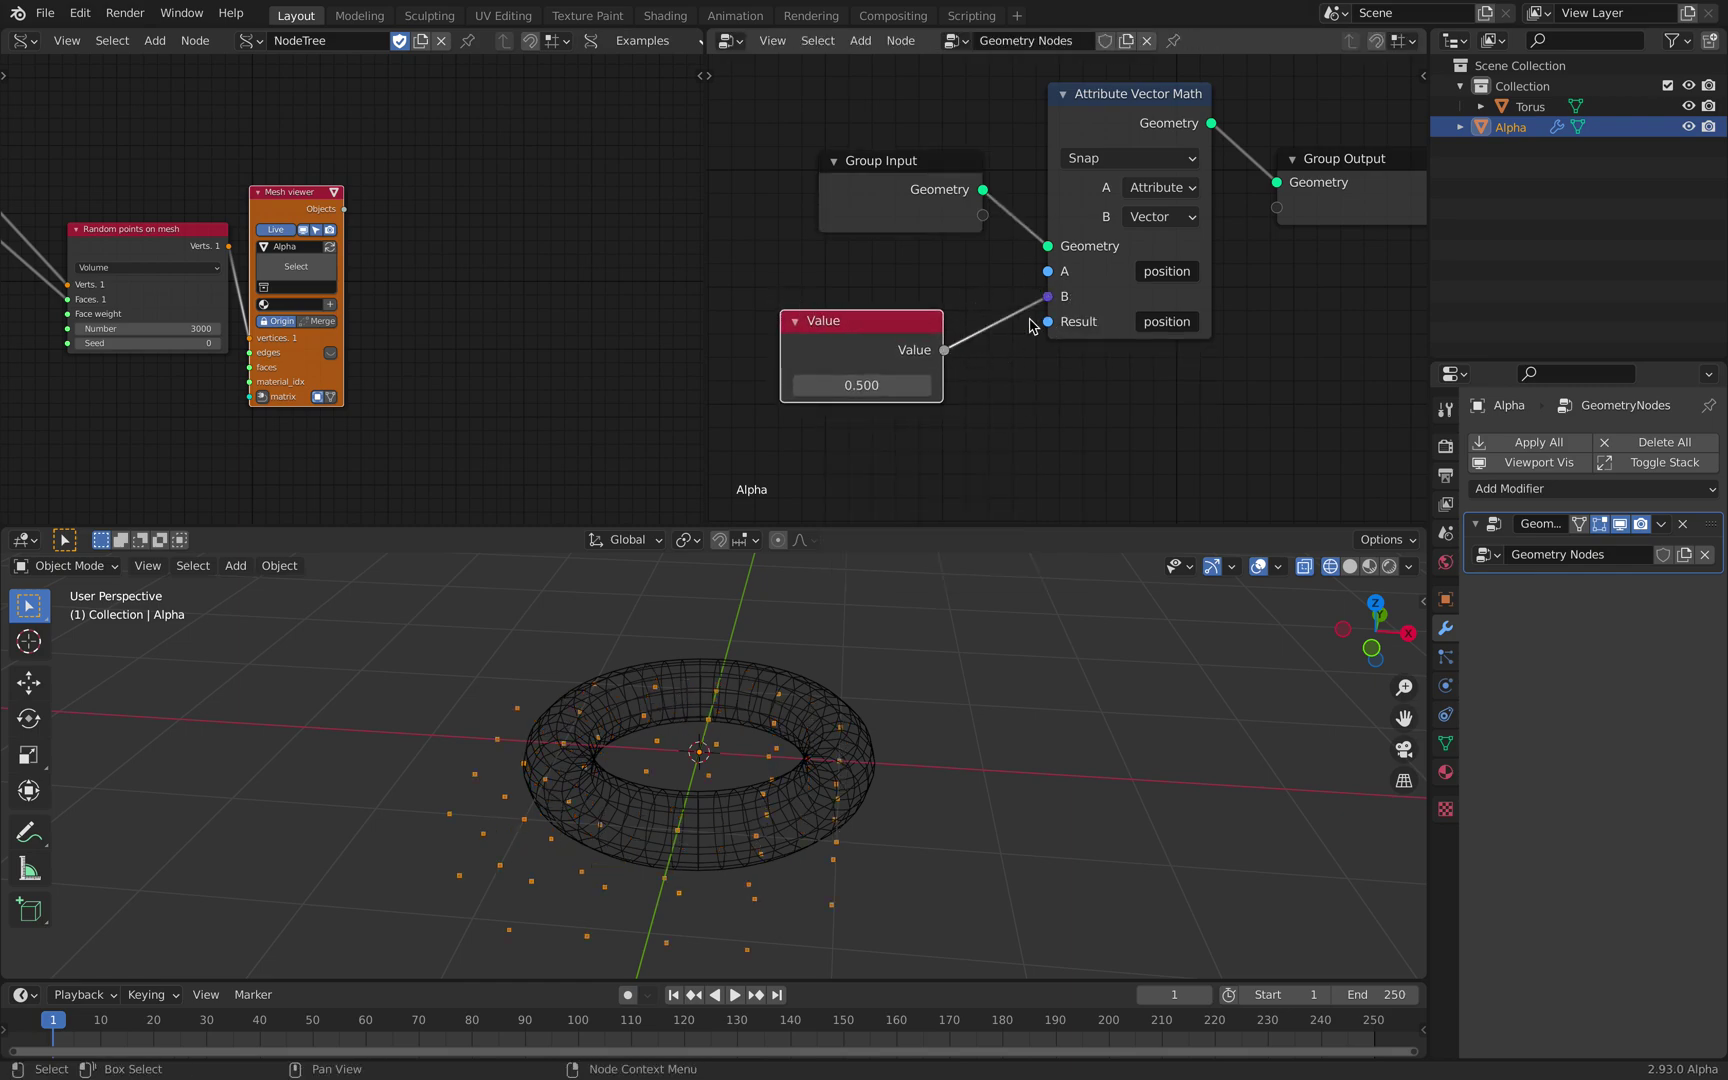
Step: Set the Value node to 0.180 and save the file
{"action": "left_click_drag", "start_coordinate": [870, 385], "coordinate": [809, 385]}
{"action": "middle_click_drag", "start_coordinate": [965, 680], "coordinate": [912, 722]}
{"action": "key", "text": "ctrl+s"}
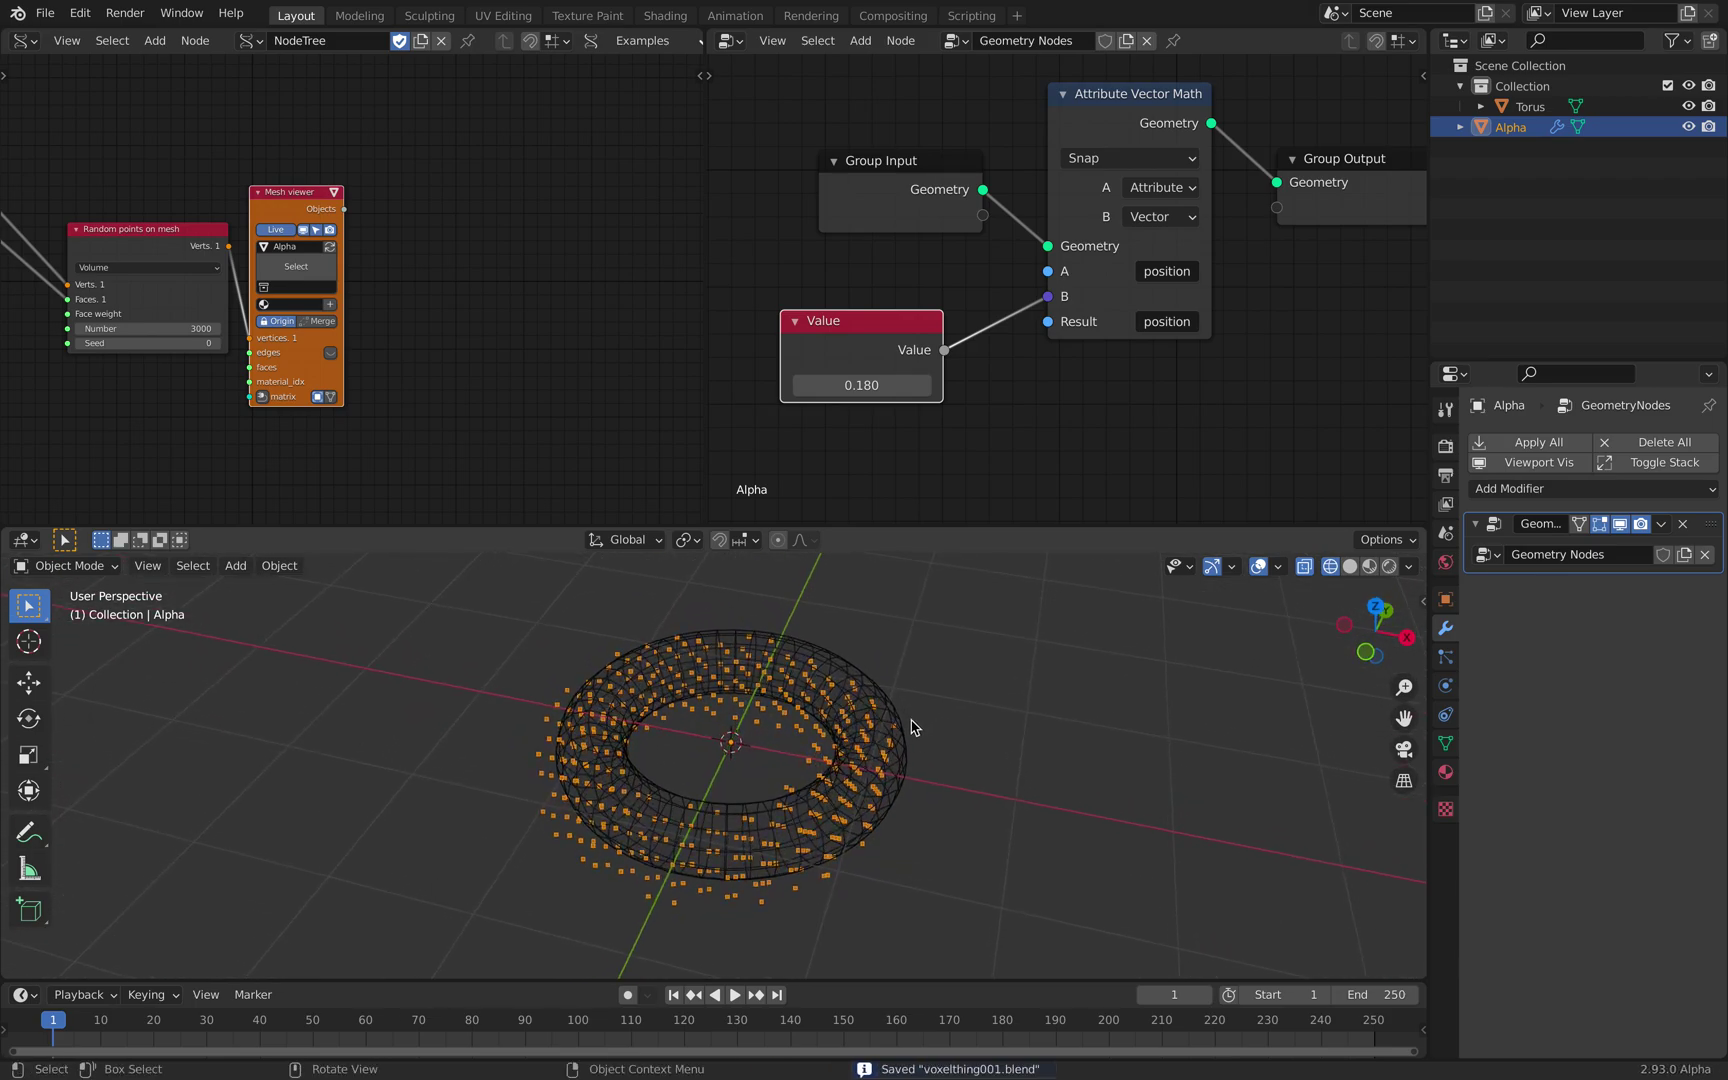
Step: Widen the Geometry Node Editor, nudge the Attribute Vector Math node into line, and save the file
{"action": "middle_click_drag", "start_coordinate": [918, 290], "coordinate": [867, 282]}
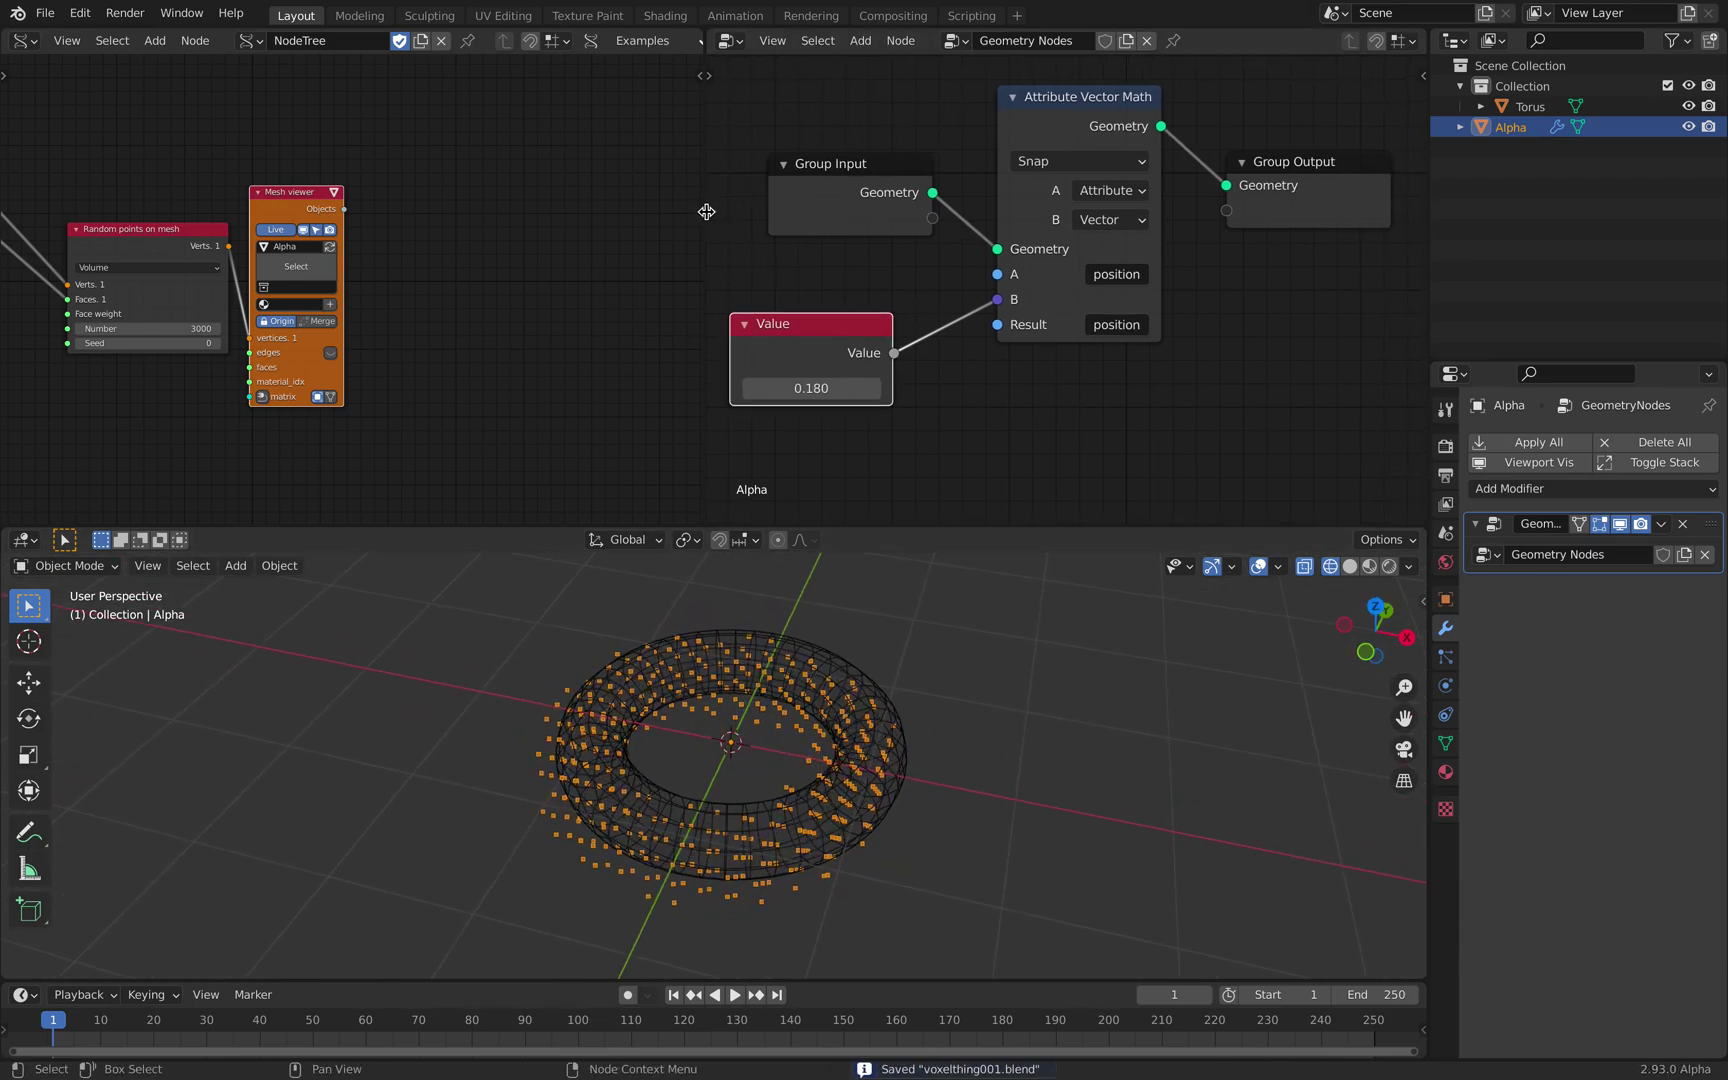
{"action": "left_click_drag", "start_coordinate": [706, 212], "coordinate": [501, 212]}
{"action": "left_click_drag", "start_coordinate": [952, 124], "coordinate": [935, 134]}
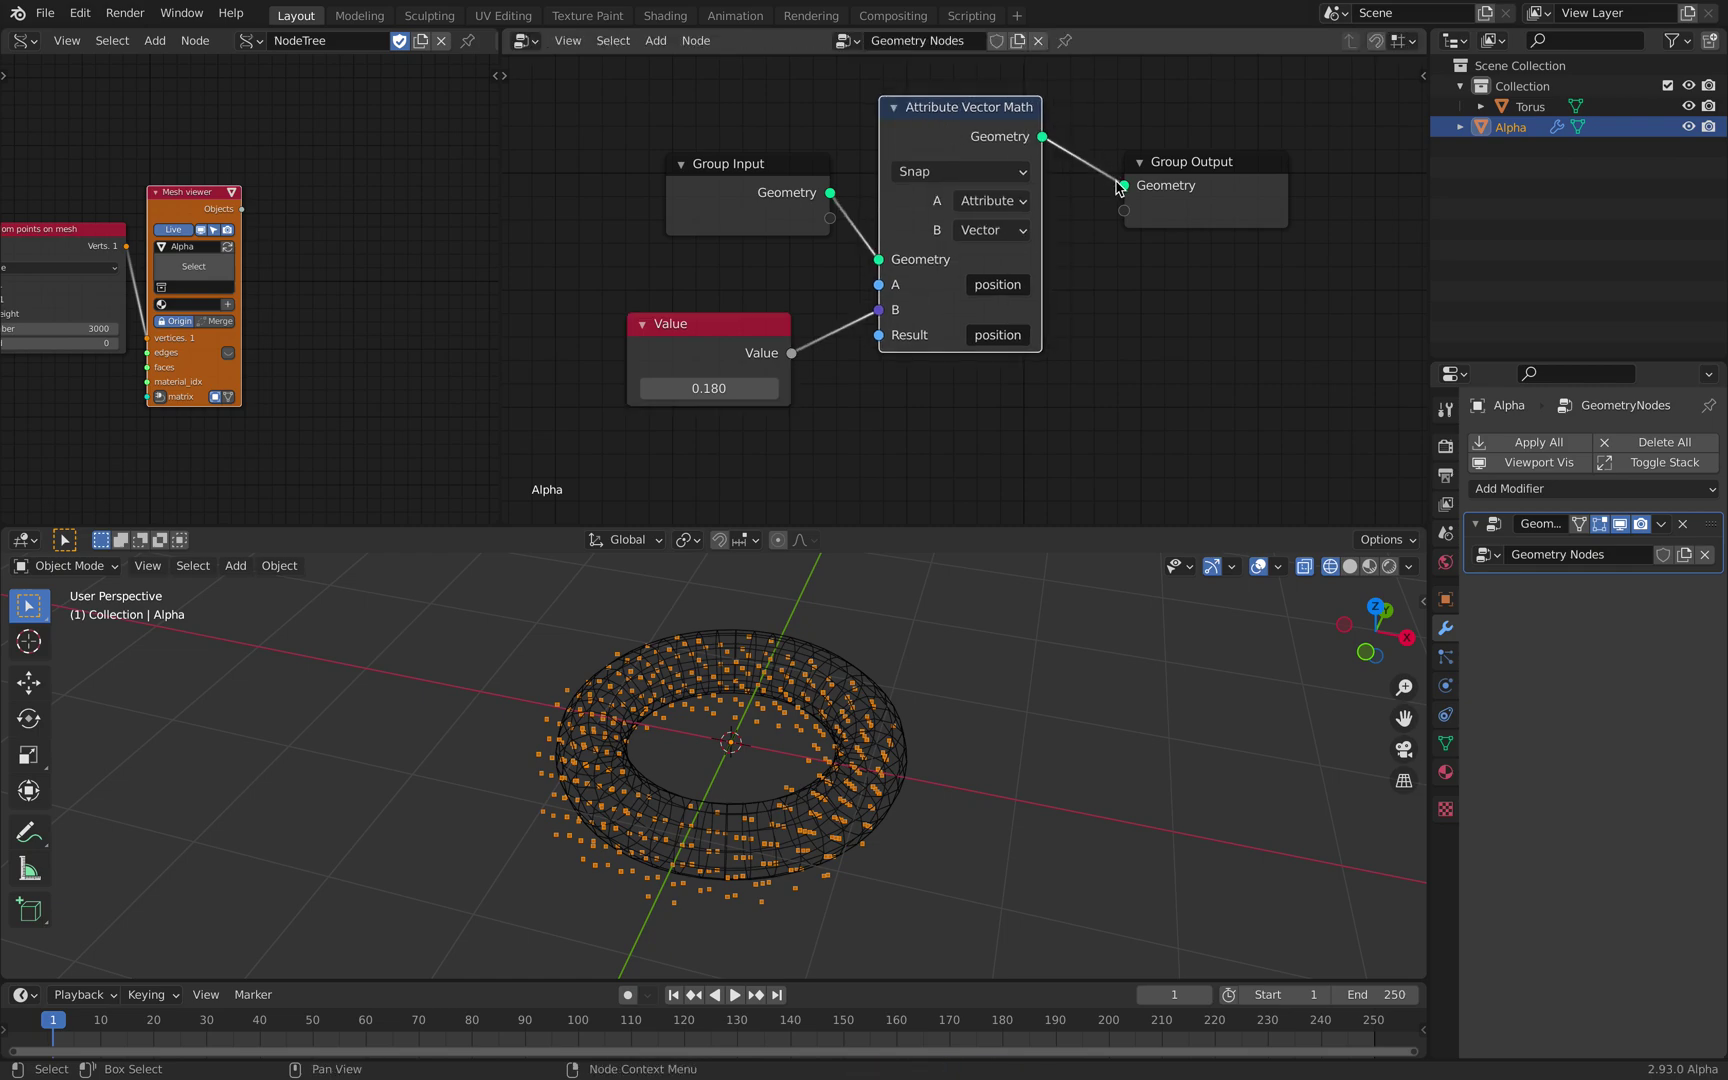
{"action": "key", "text": "ctrl+s"}
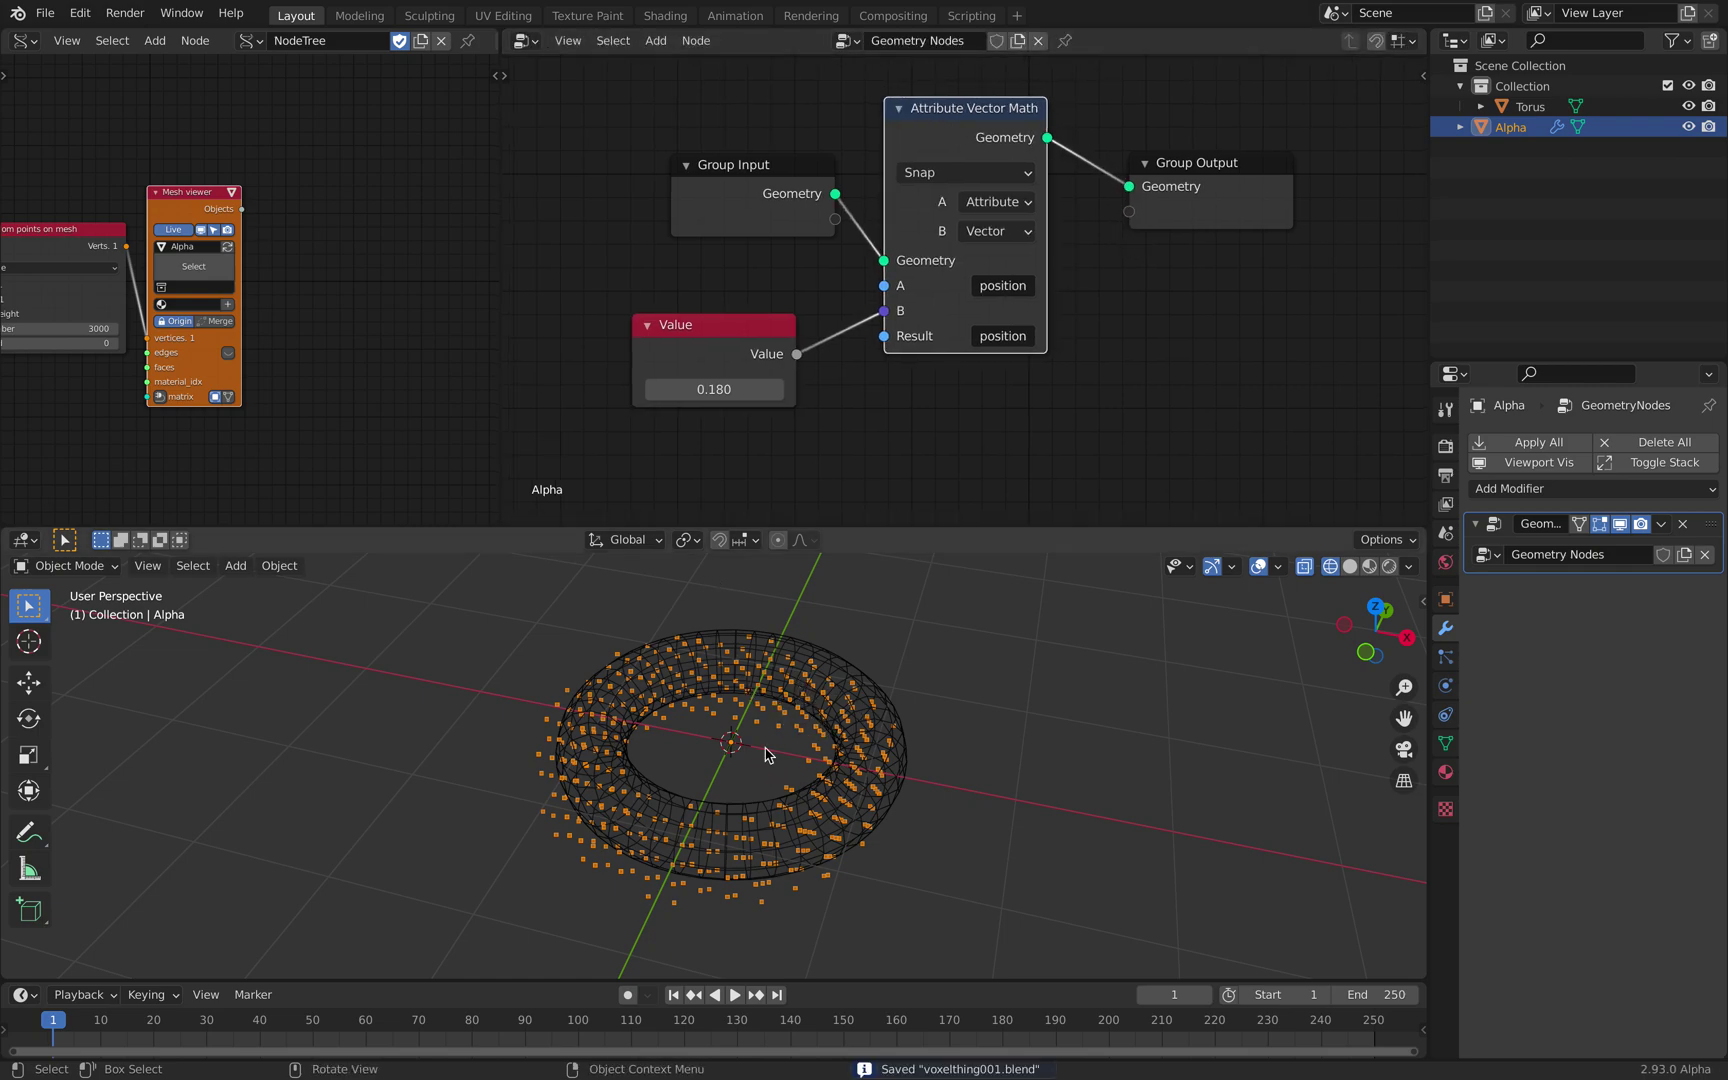
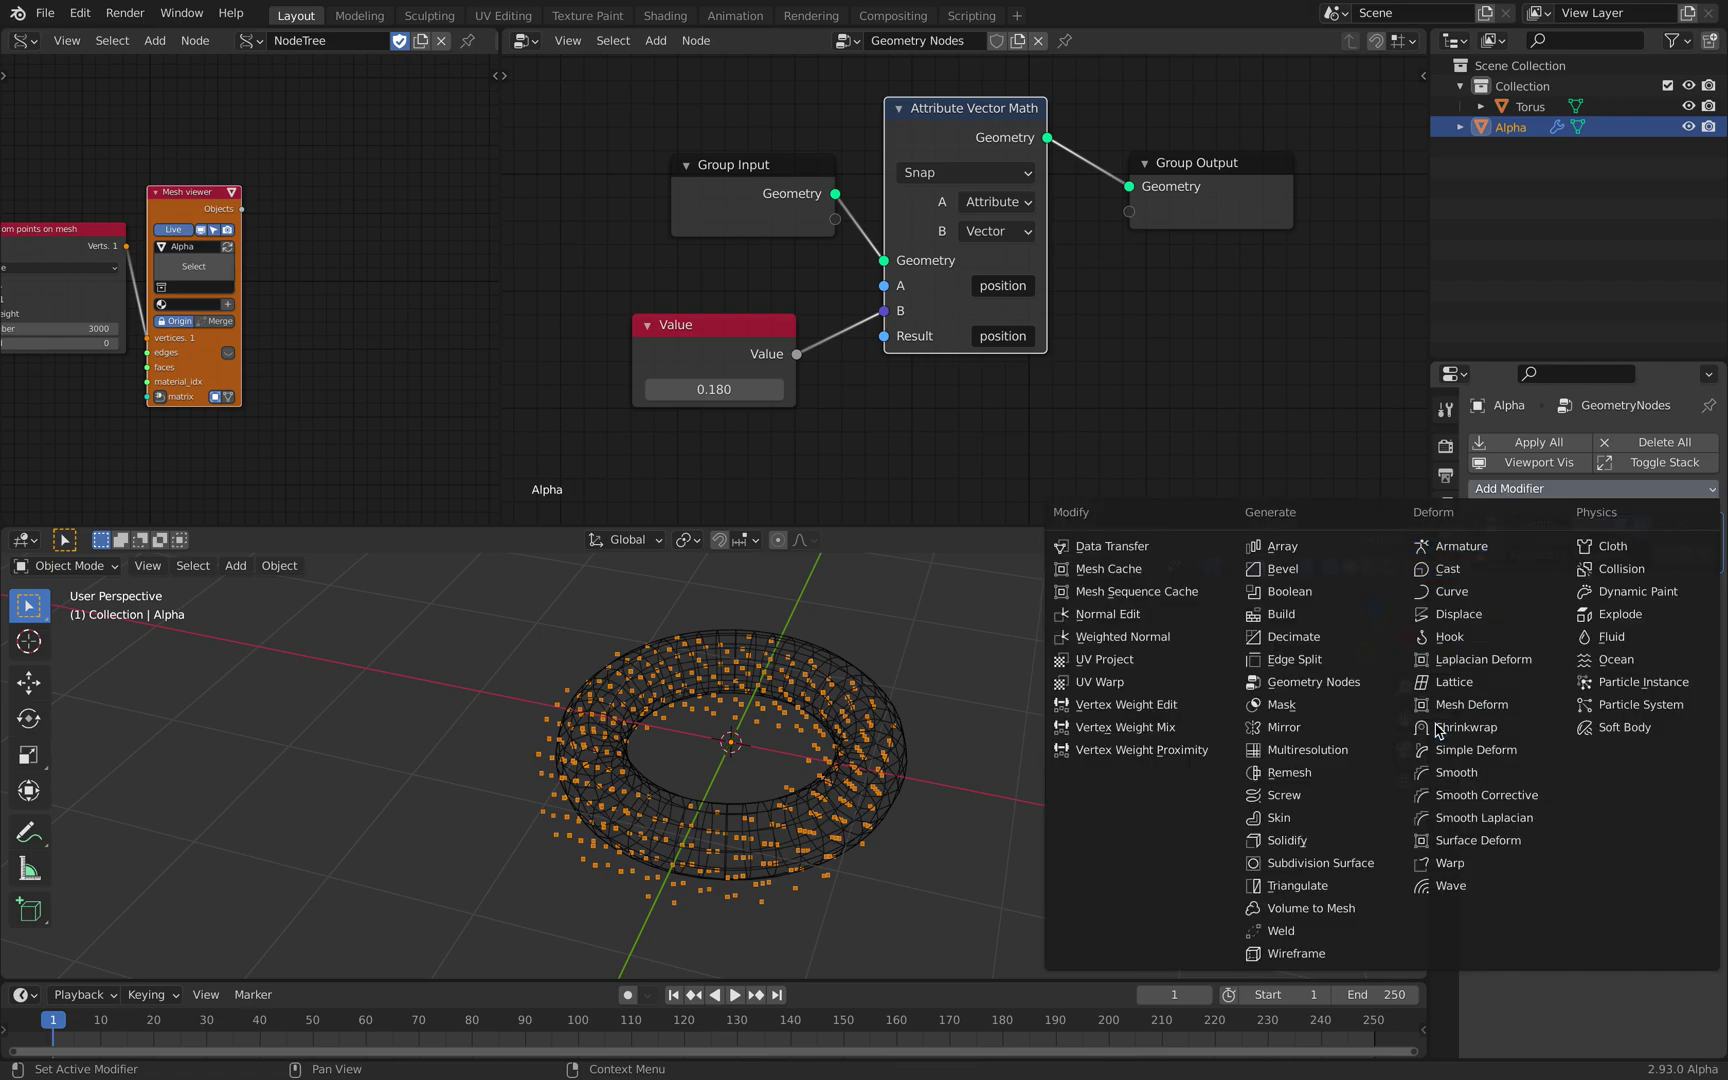
Step: Add a Weld modifier after the Geometry Nodes modifier on Alpha and save the file
{"action": "left_click", "coordinate": [1314, 940]}
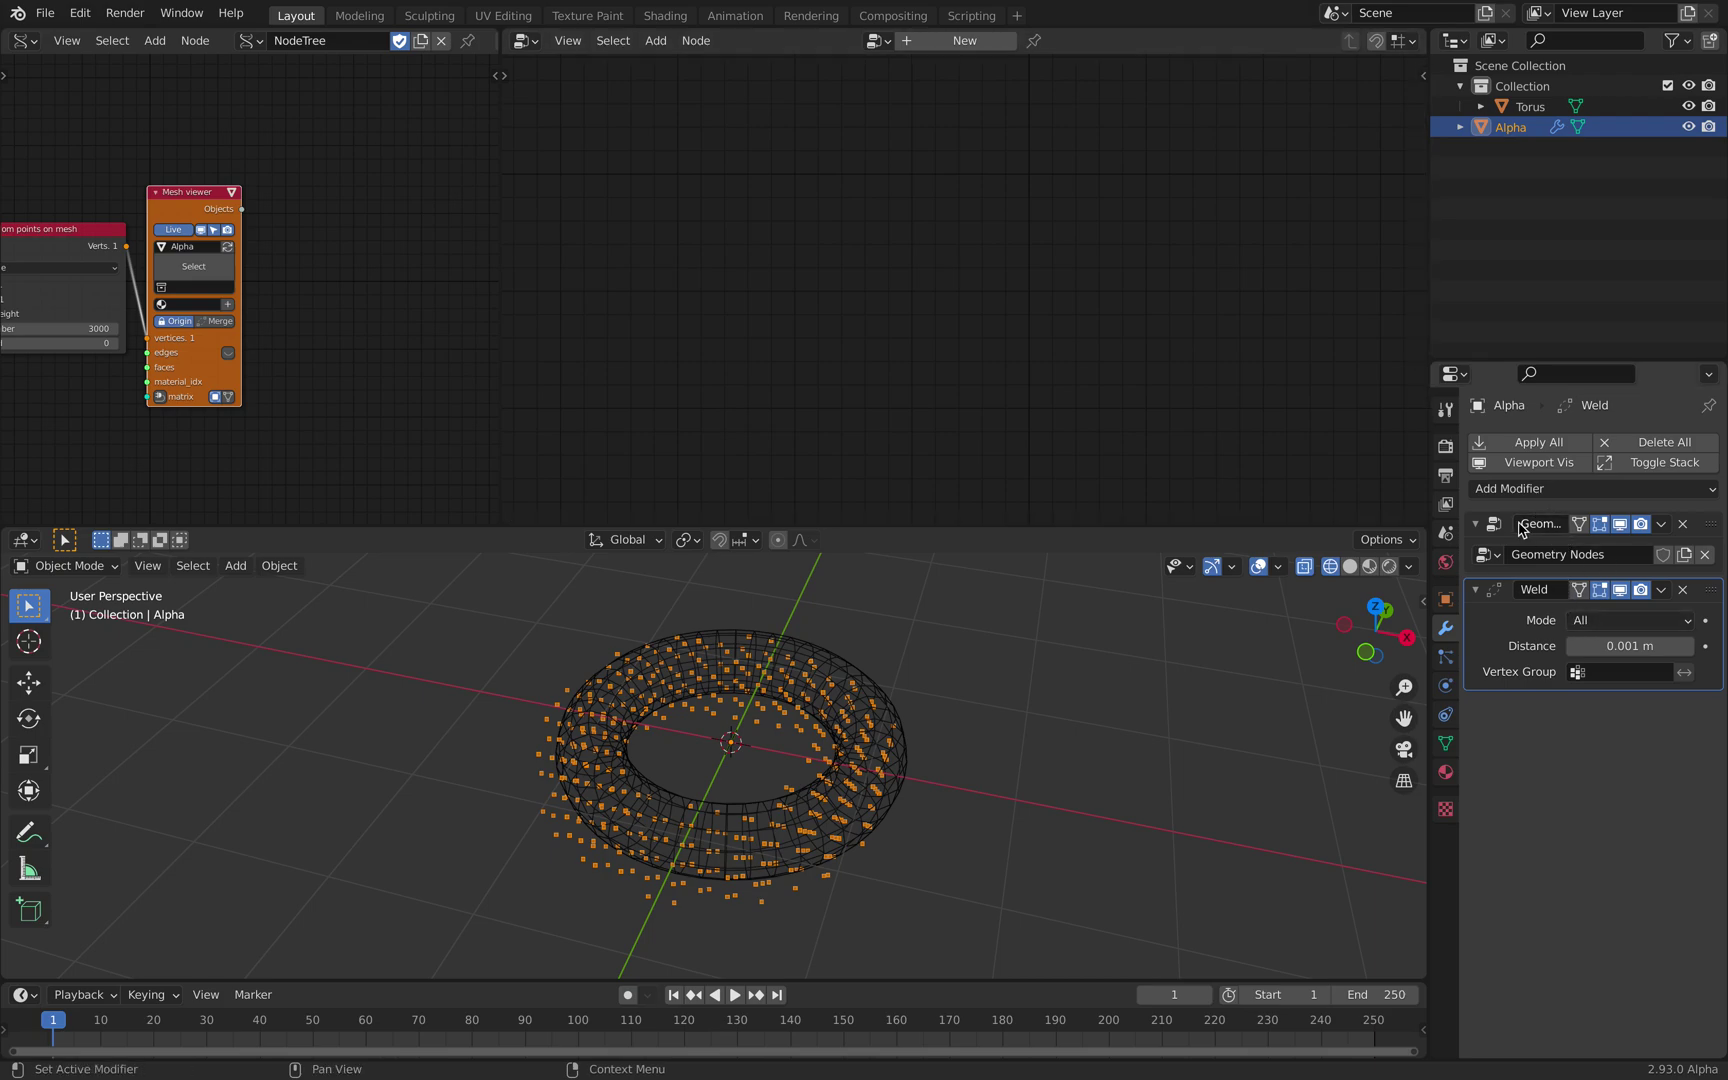
{"action": "left_click", "coordinate": [1712, 533]}
{"action": "left_click", "coordinate": [1716, 600]}
{"action": "middle_click_drag", "start_coordinate": [910, 806], "coordinate": [868, 680]}
{"action": "key", "text": "ctrl+s"}
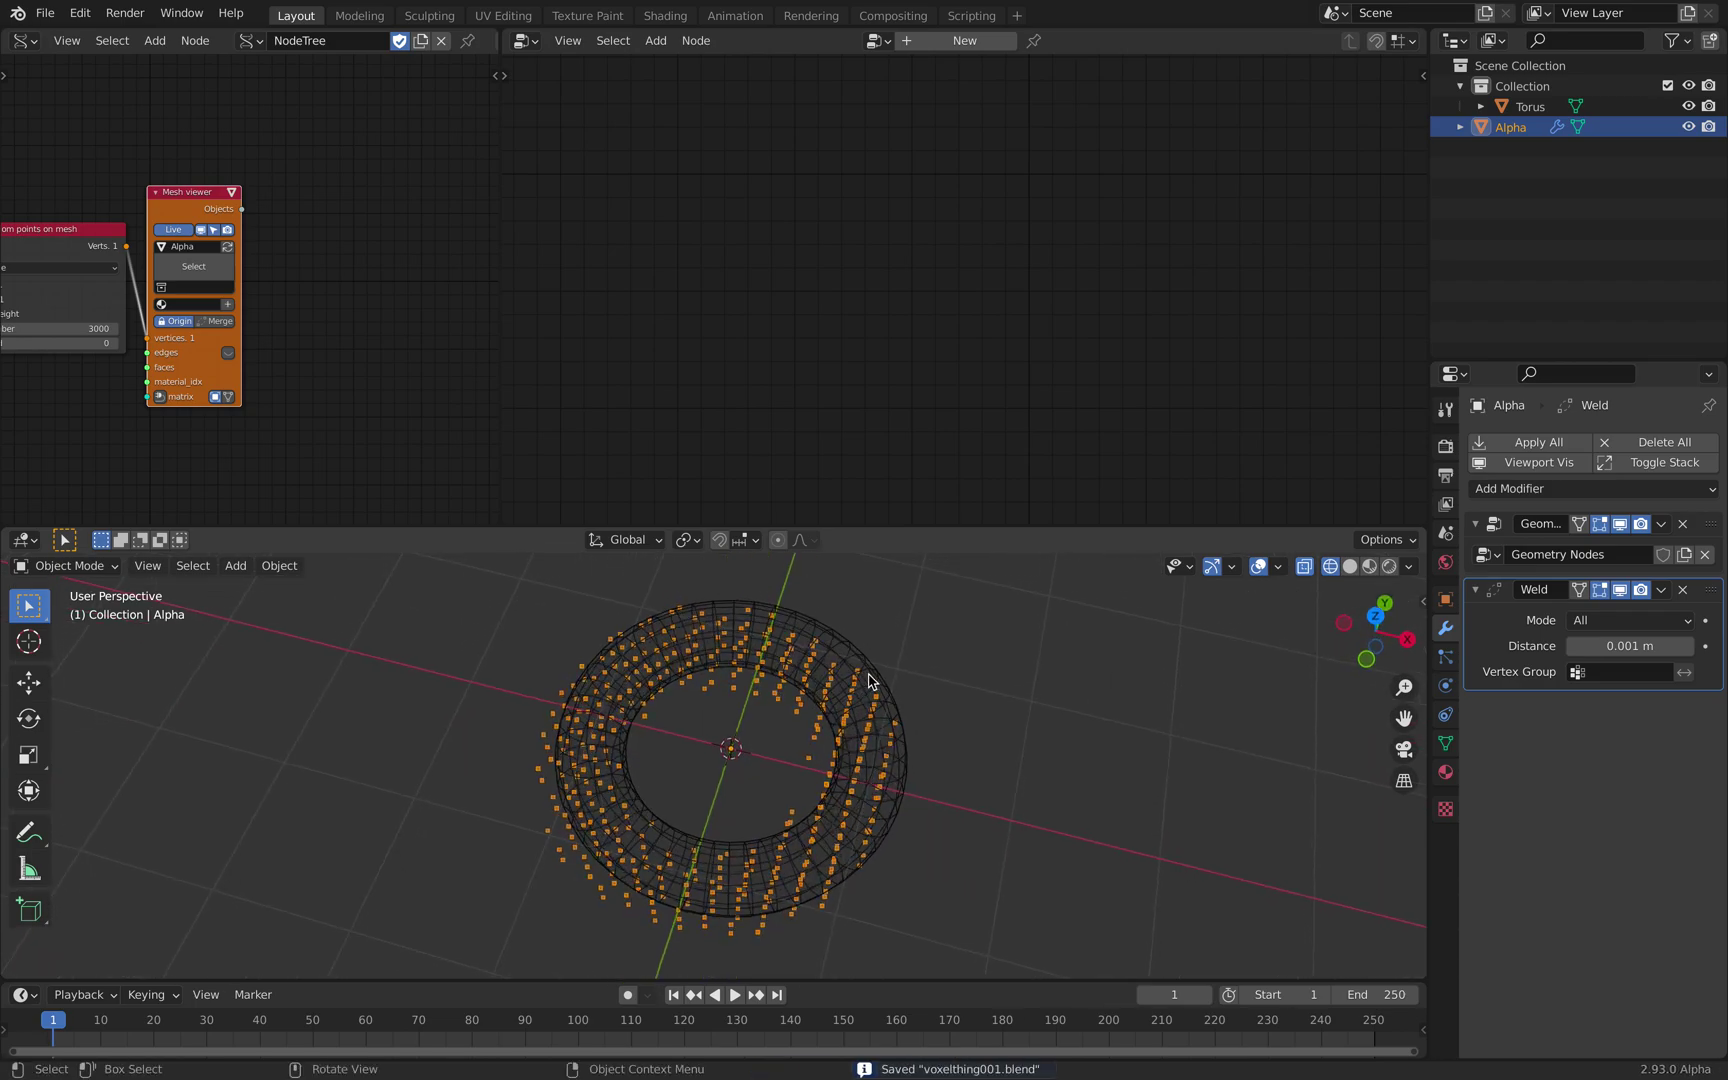
Step: Add a second Geometry Nodes modifier to Alpha and insert a Point Instance node between its Group Input and Group Output
{"action": "left_click", "coordinate": [1519, 492]}
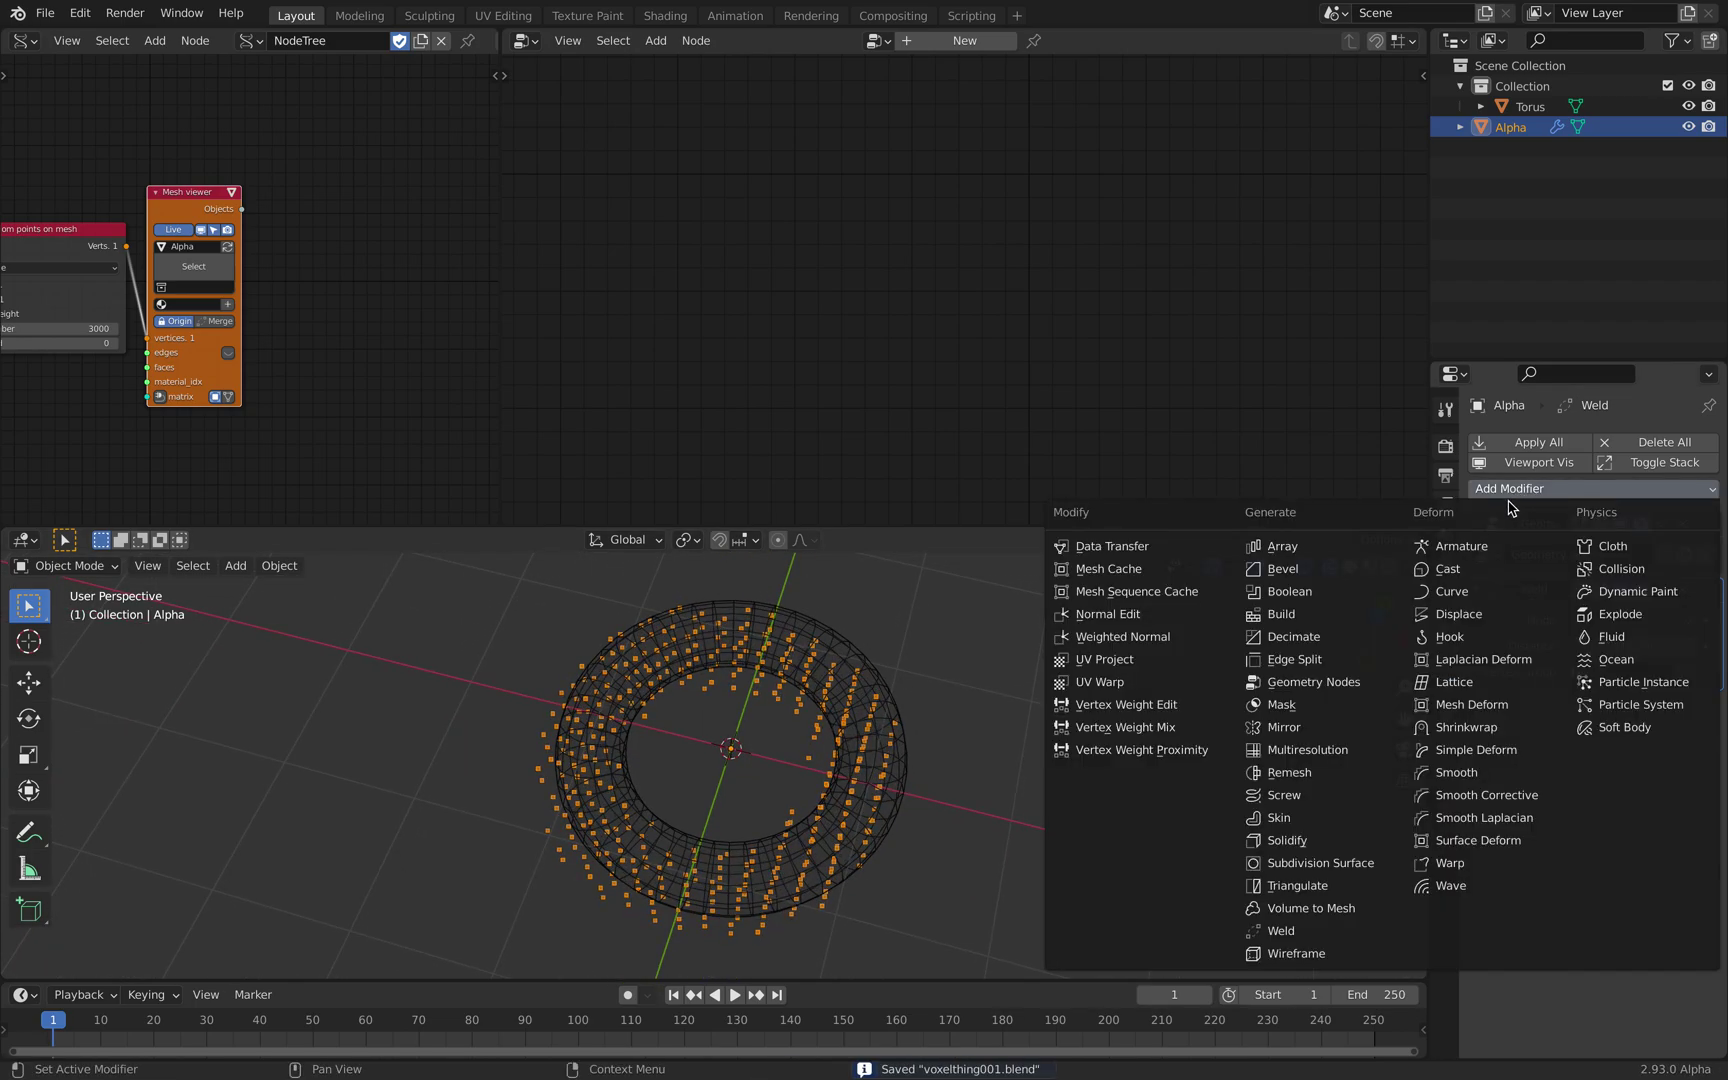
{"action": "left_click", "coordinate": [1330, 682]}
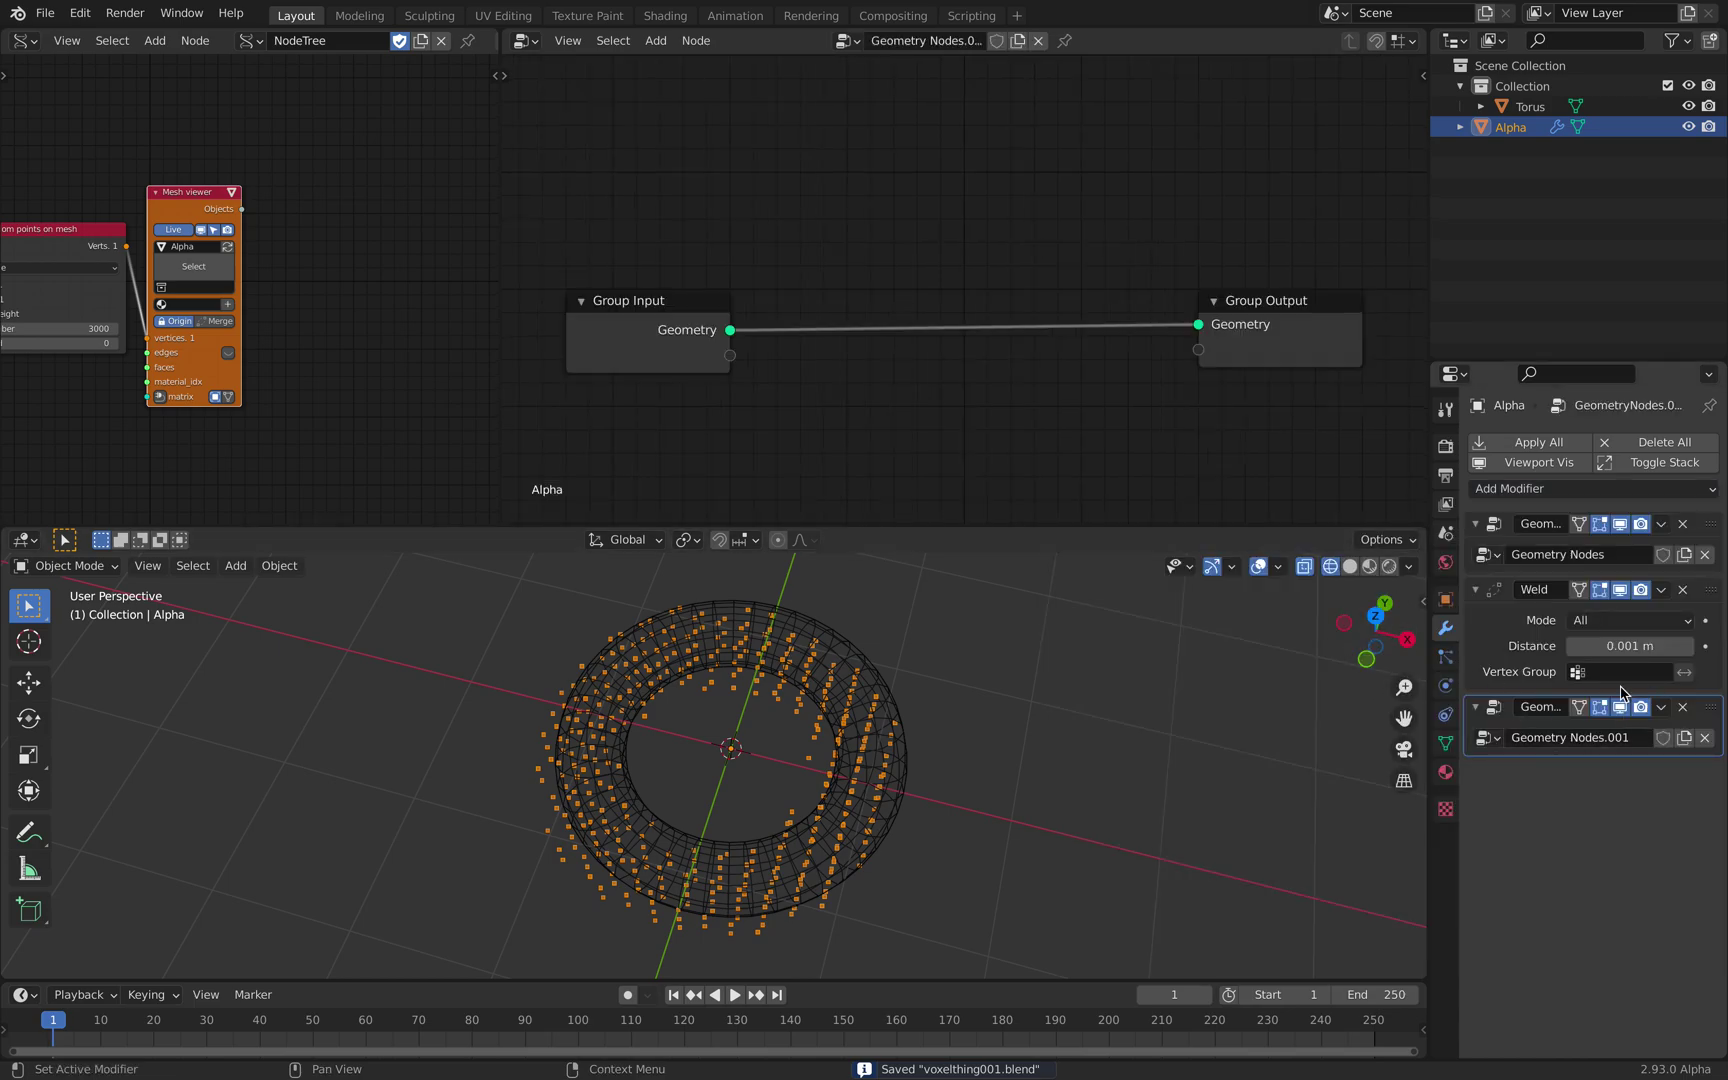
{"action": "key", "text": "shift+a"}
{"action": "type", "text": "inst"}
{"action": "key", "text": "Return"}
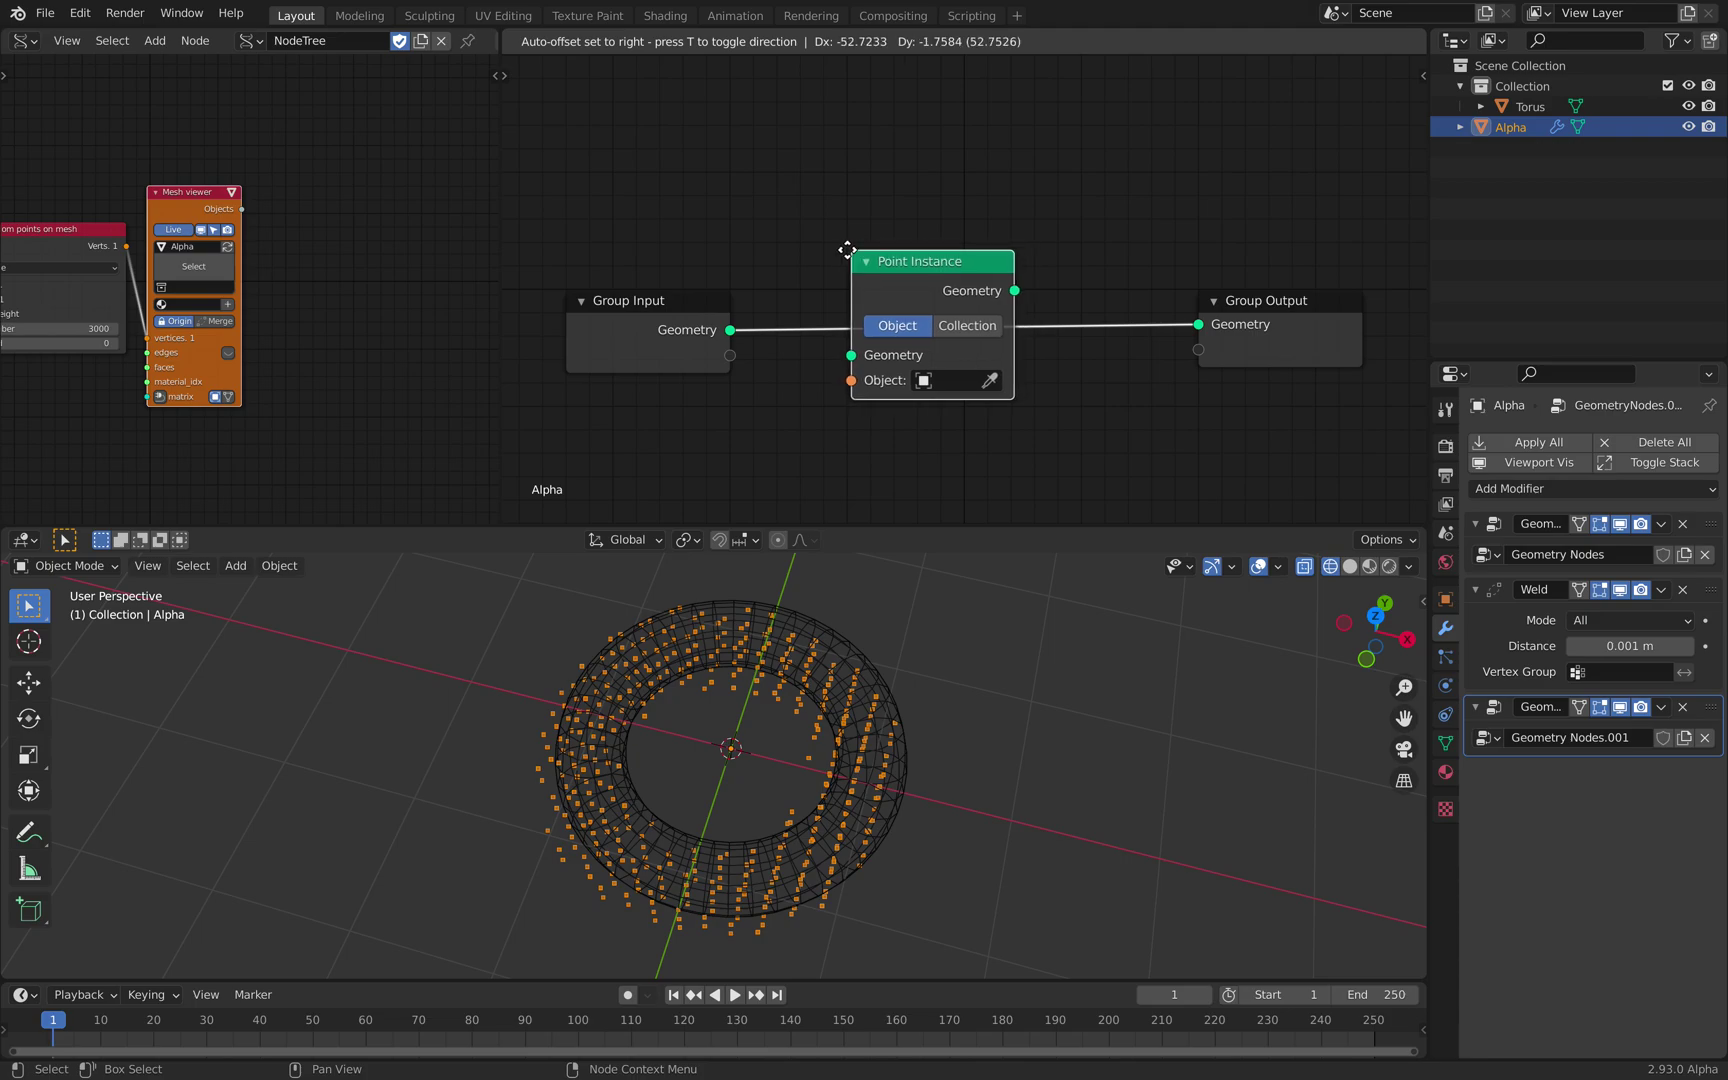
{"action": "left_click", "coordinate": [848, 249]}
Step: Add a cube mesh, move it away from the torus, and hide it in the viewport
{"action": "key", "text": "shift+a"}
{"action": "mouse_move", "coordinate": [978, 650]}
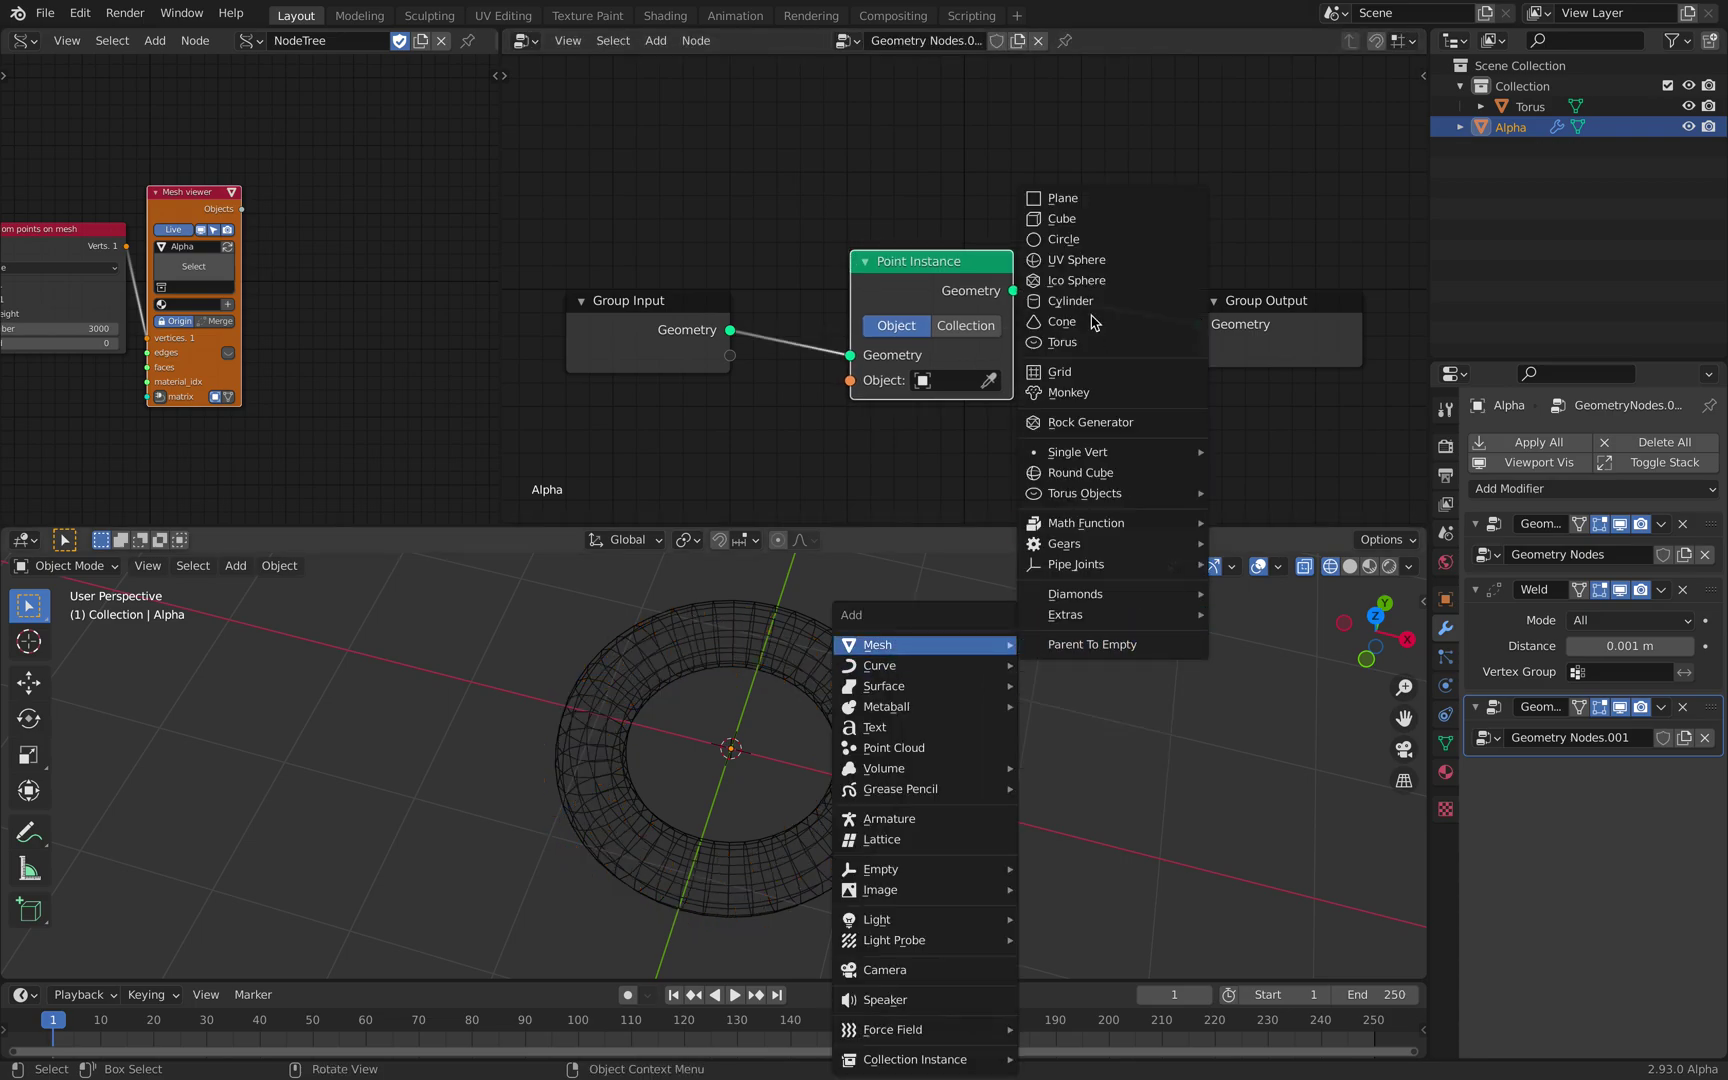
{"action": "left_click", "coordinate": [1087, 231]}
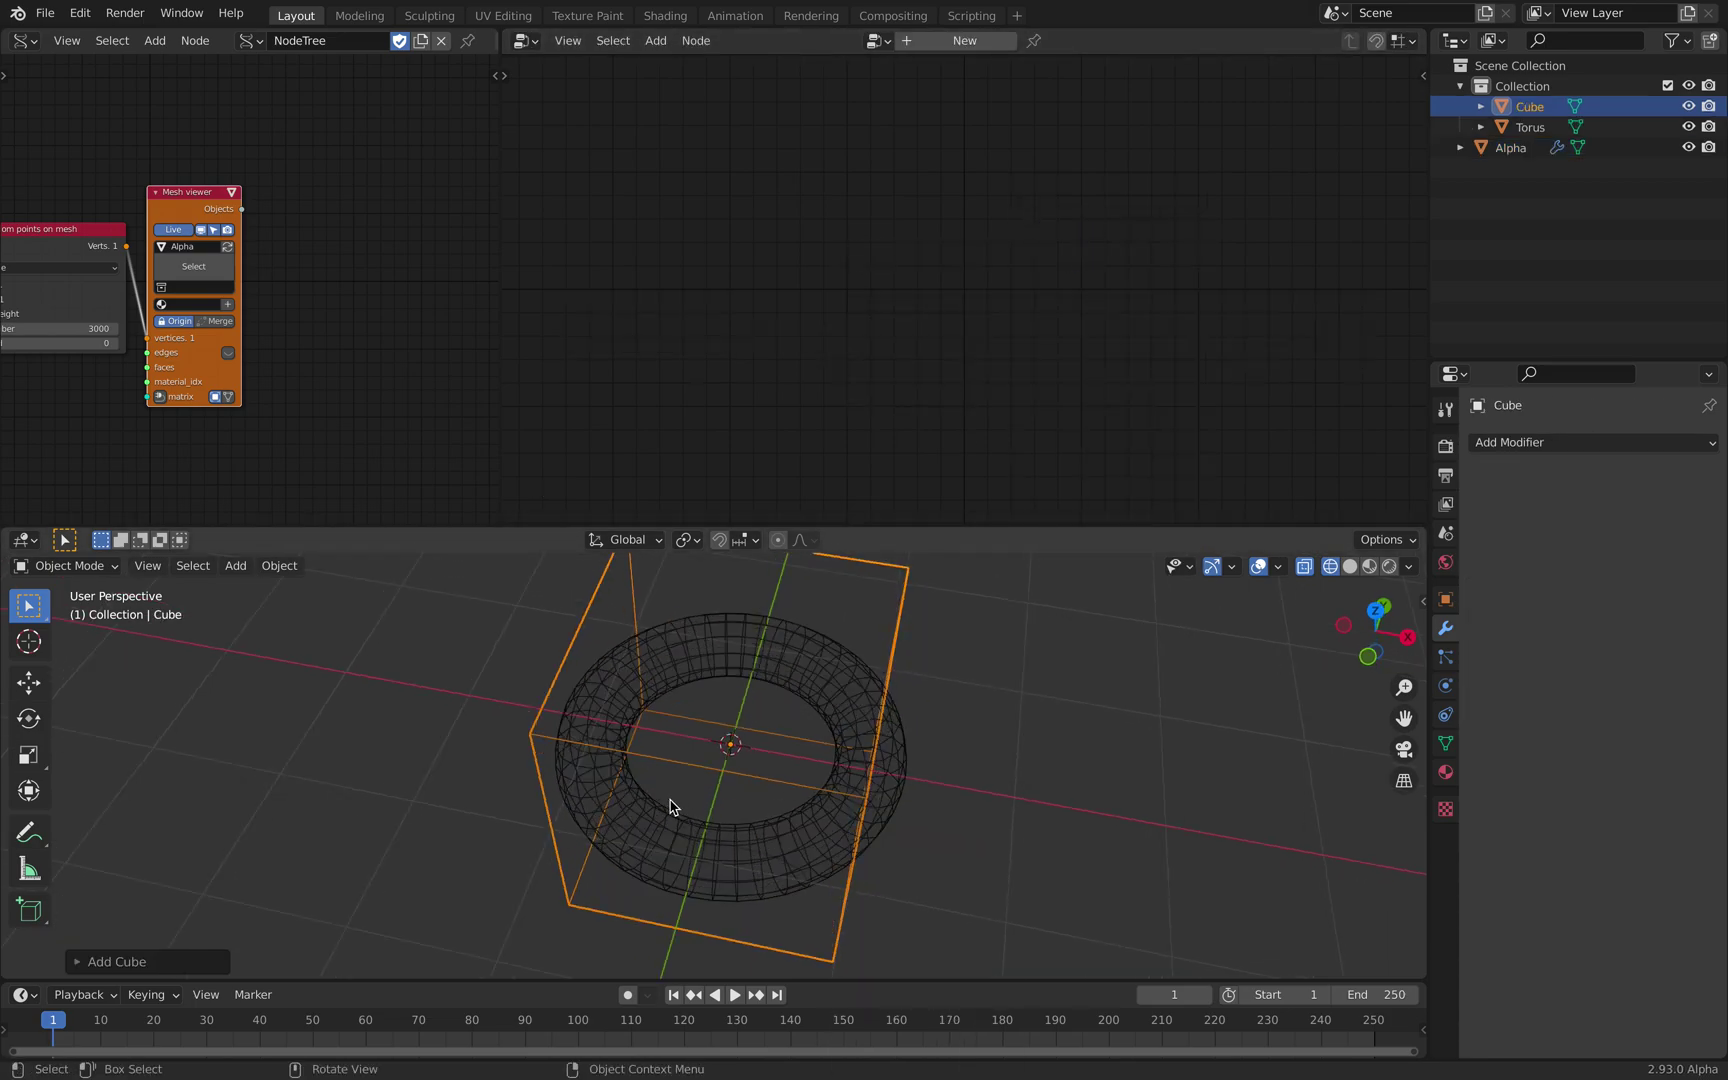
{"action": "key", "text": "g"}
{"action": "left_click", "coordinate": [1088, 822]}
{"action": "scroll", "coordinate": [1127, 698], "scroll_direction": "down", "scroll_amount": 2}
{"action": "left_click", "coordinate": [1688, 106]}
{"action": "left_click", "coordinate": [823, 716]}
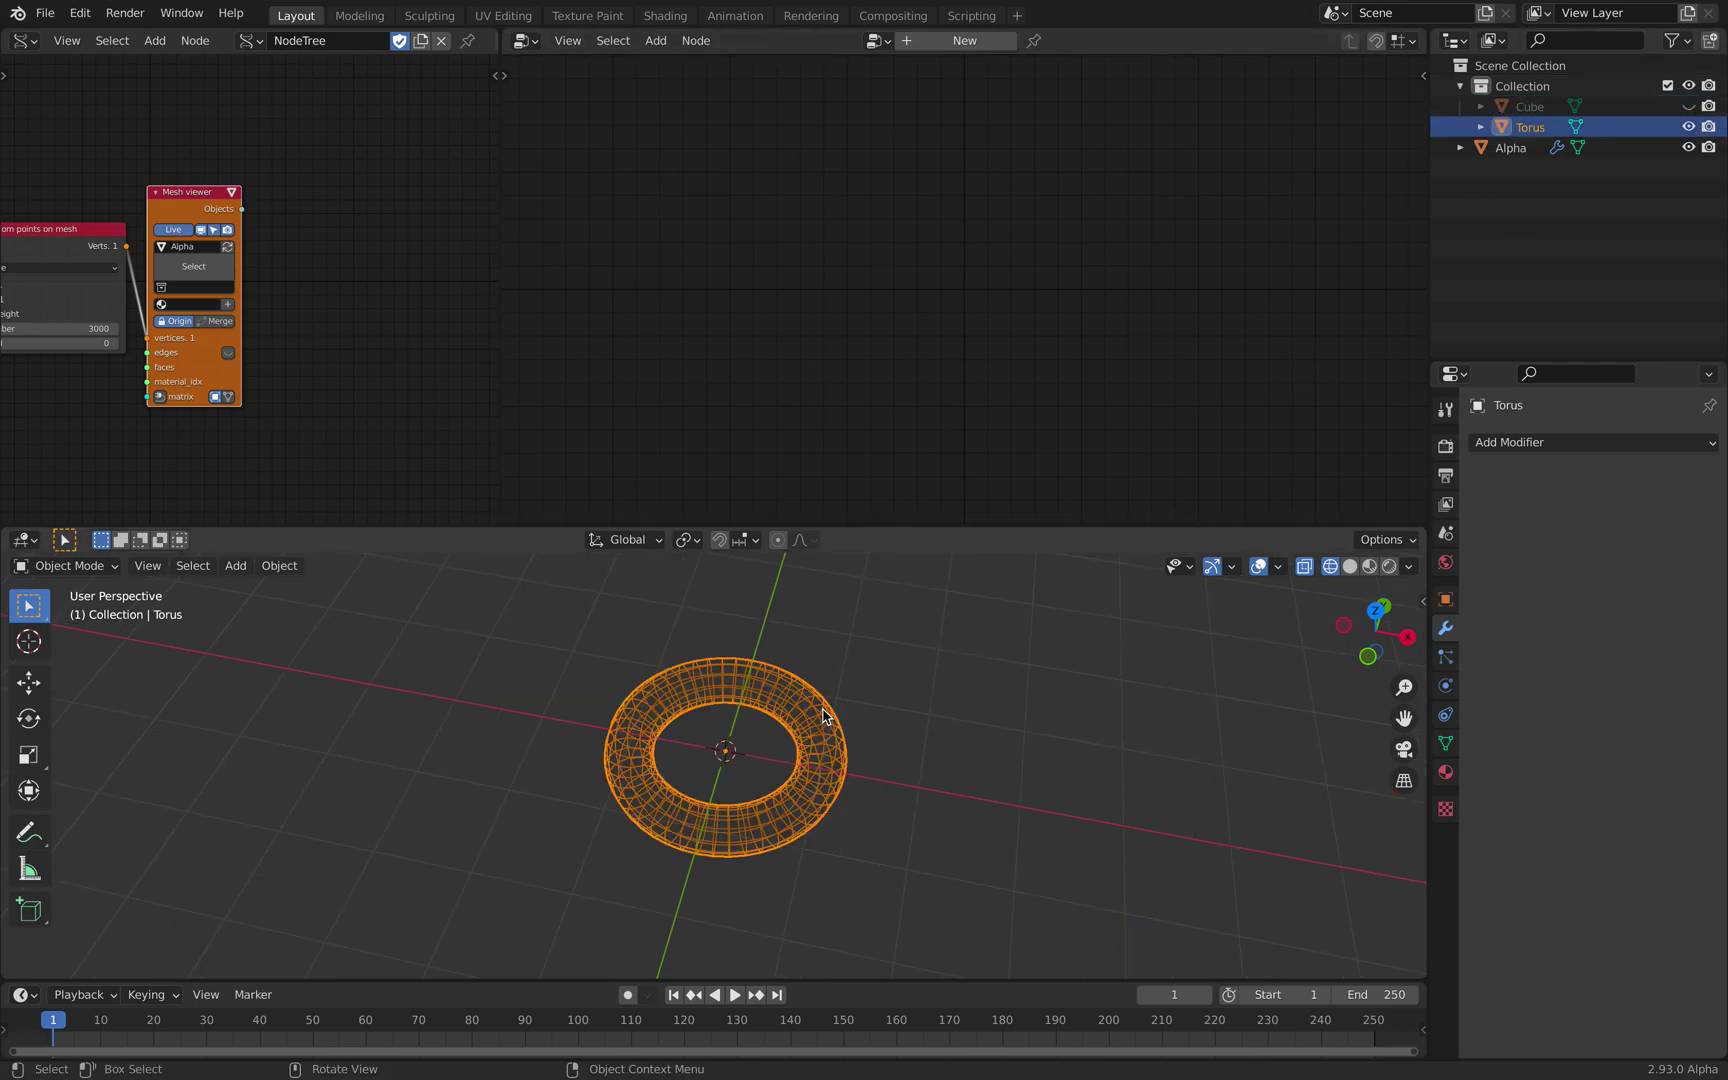
Step: Select Alpha, set the Point Instance node's object to Cube, and move the node closer to Group Output
{"action": "left_click", "coordinate": [1514, 148]}
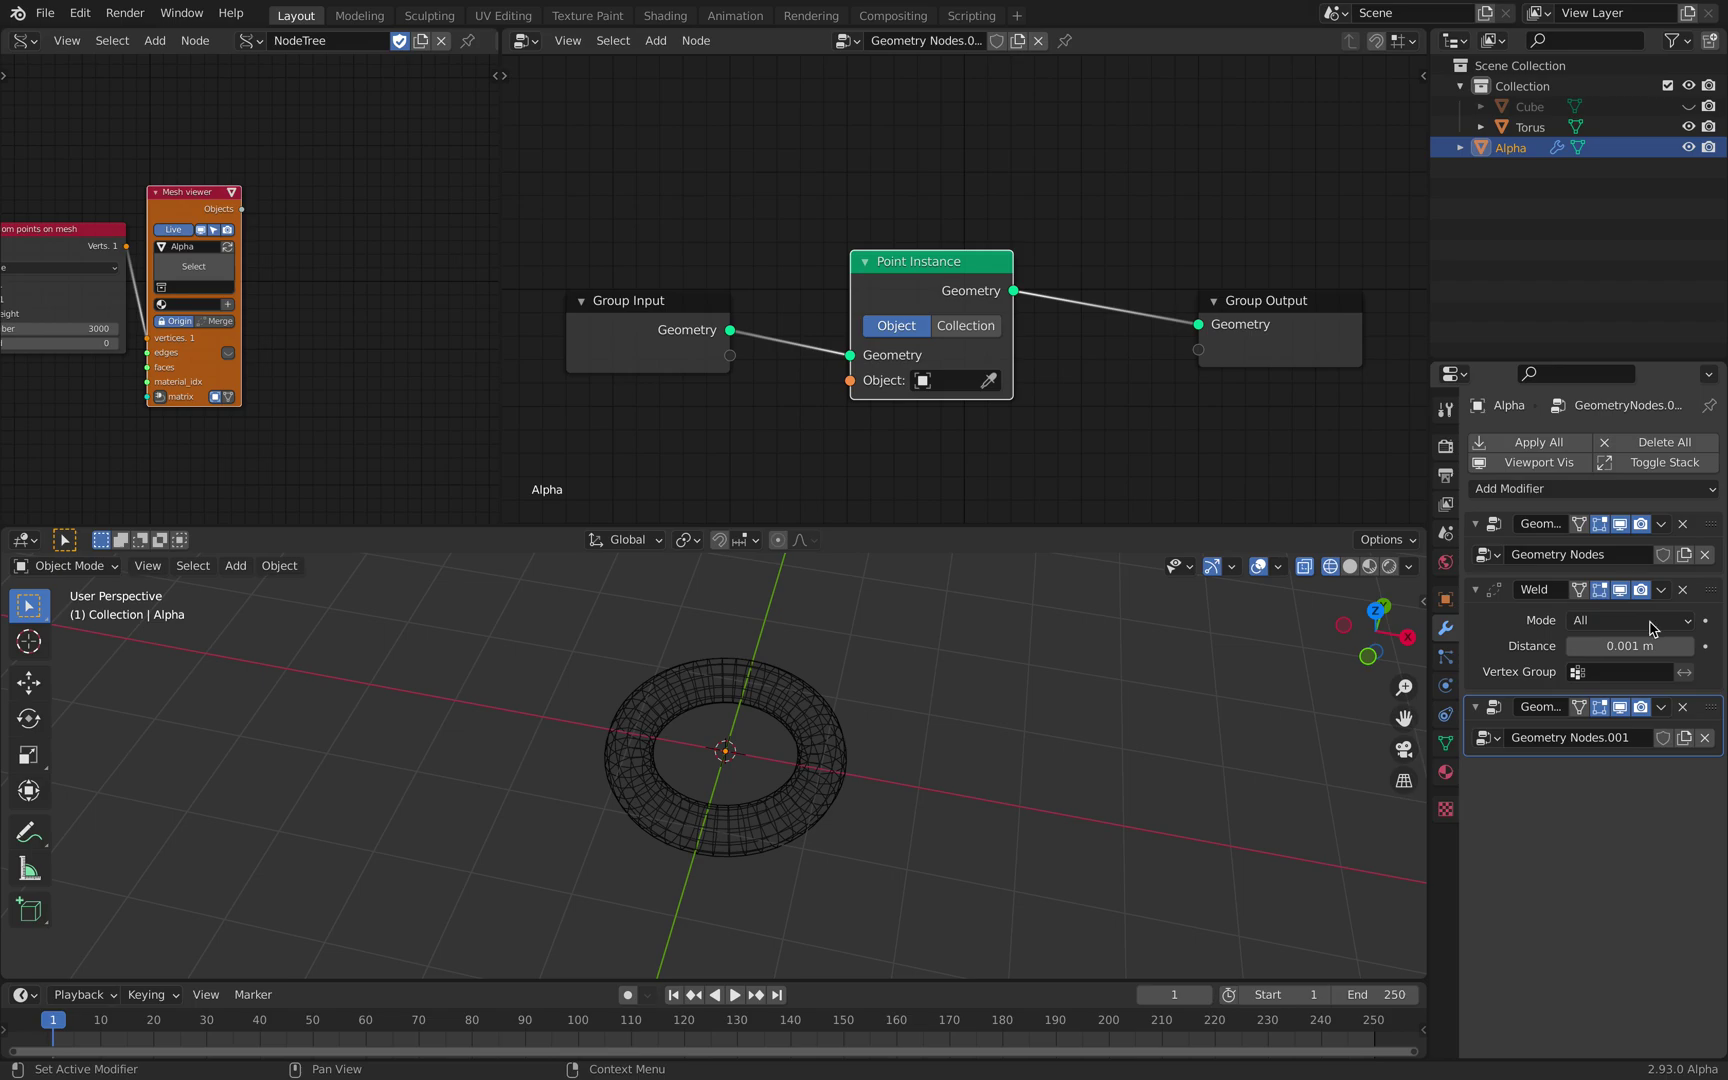
{"action": "left_click", "coordinate": [963, 380]}
{"action": "left_click", "coordinate": [968, 436]}
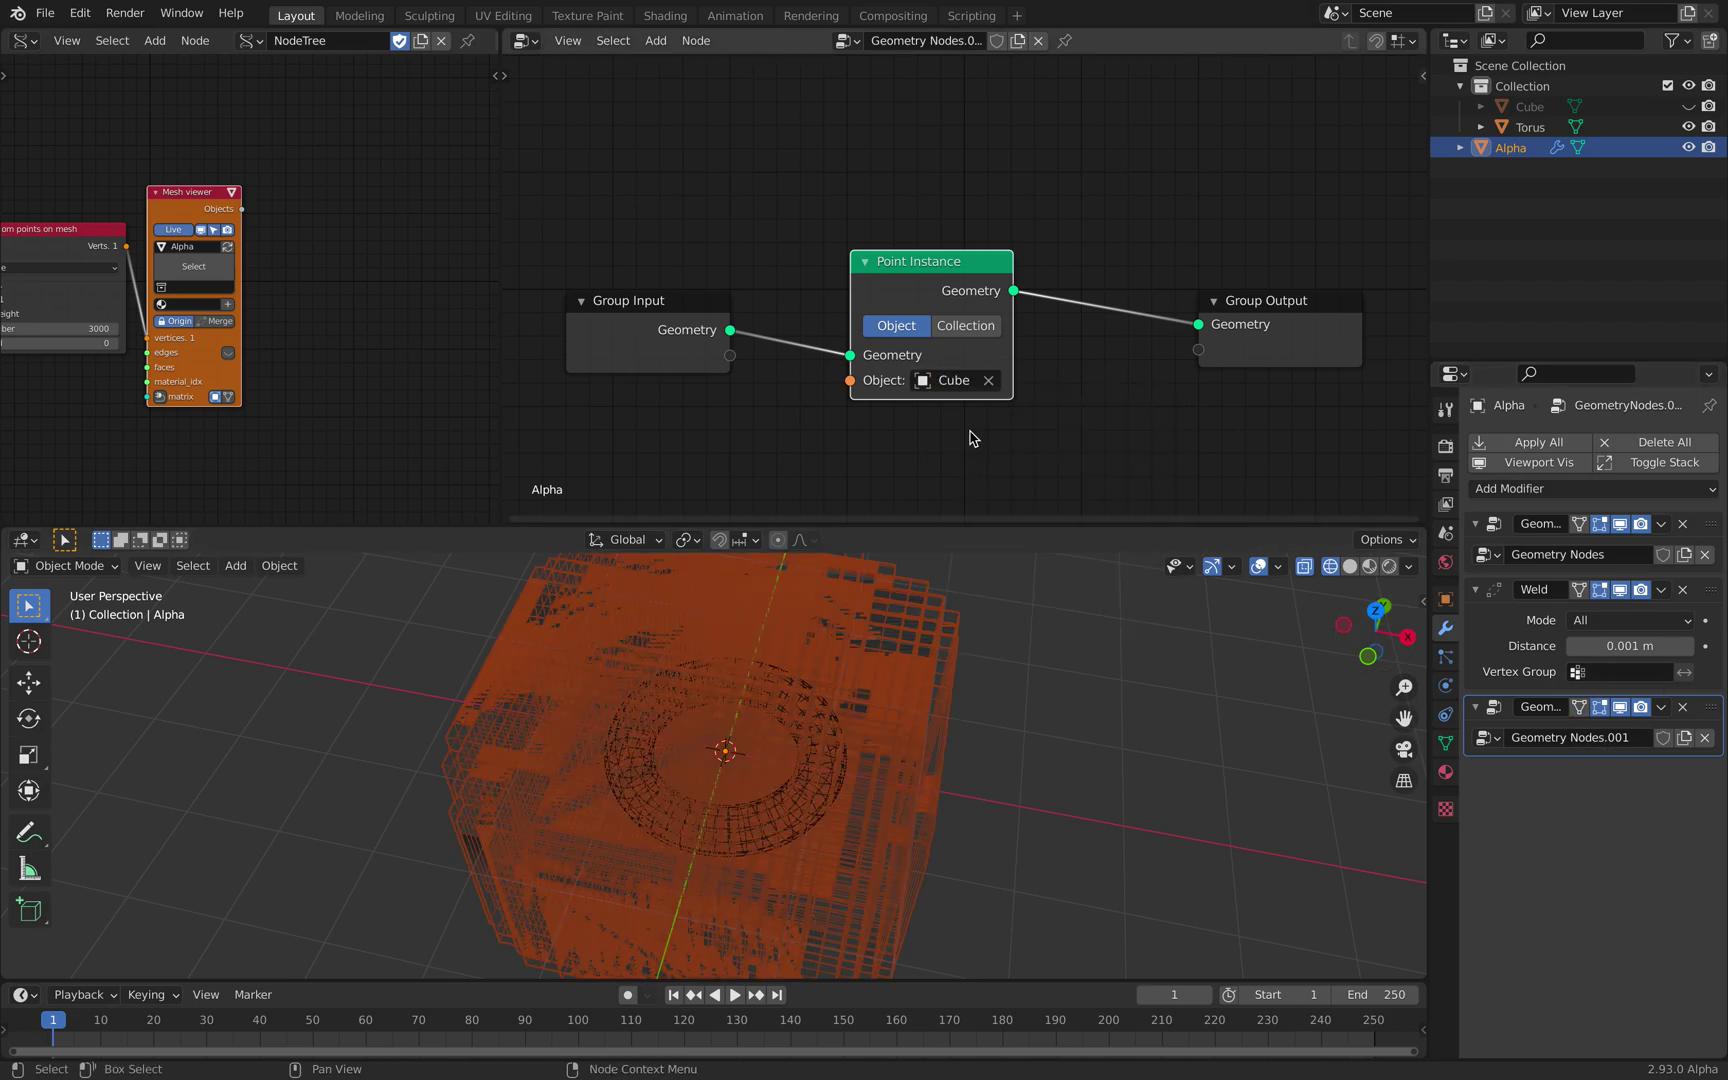
{"action": "middle_click_drag", "start_coordinate": [938, 626], "coordinate": [938, 600]}
{"action": "left_click_drag", "start_coordinate": [925, 280], "coordinate": [1020, 272]}
{"action": "middle_click_drag", "start_coordinate": [975, 650], "coordinate": [940, 720]}
Step: Insert a Point Scale node between Group Input and Point Instance, and widen the Geometry Node Editor
{"action": "key", "text": "shift+a"}
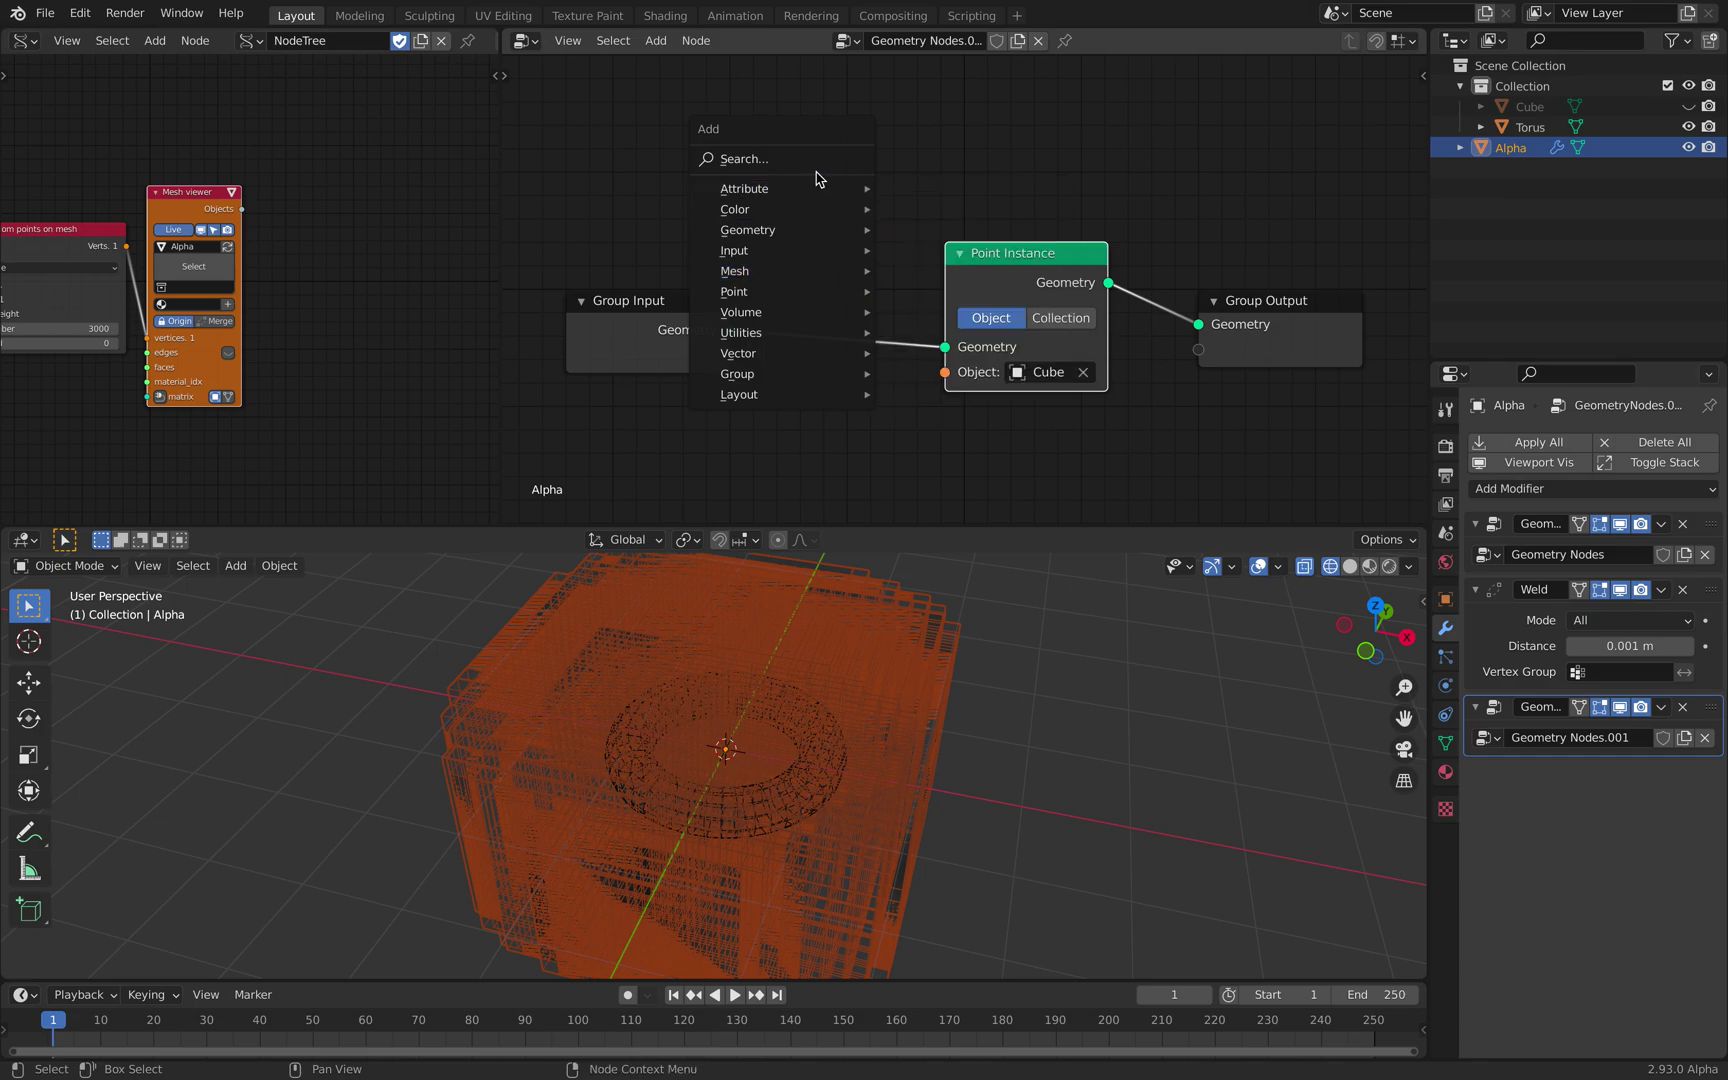
{"action": "left_click", "coordinate": [815, 160]}
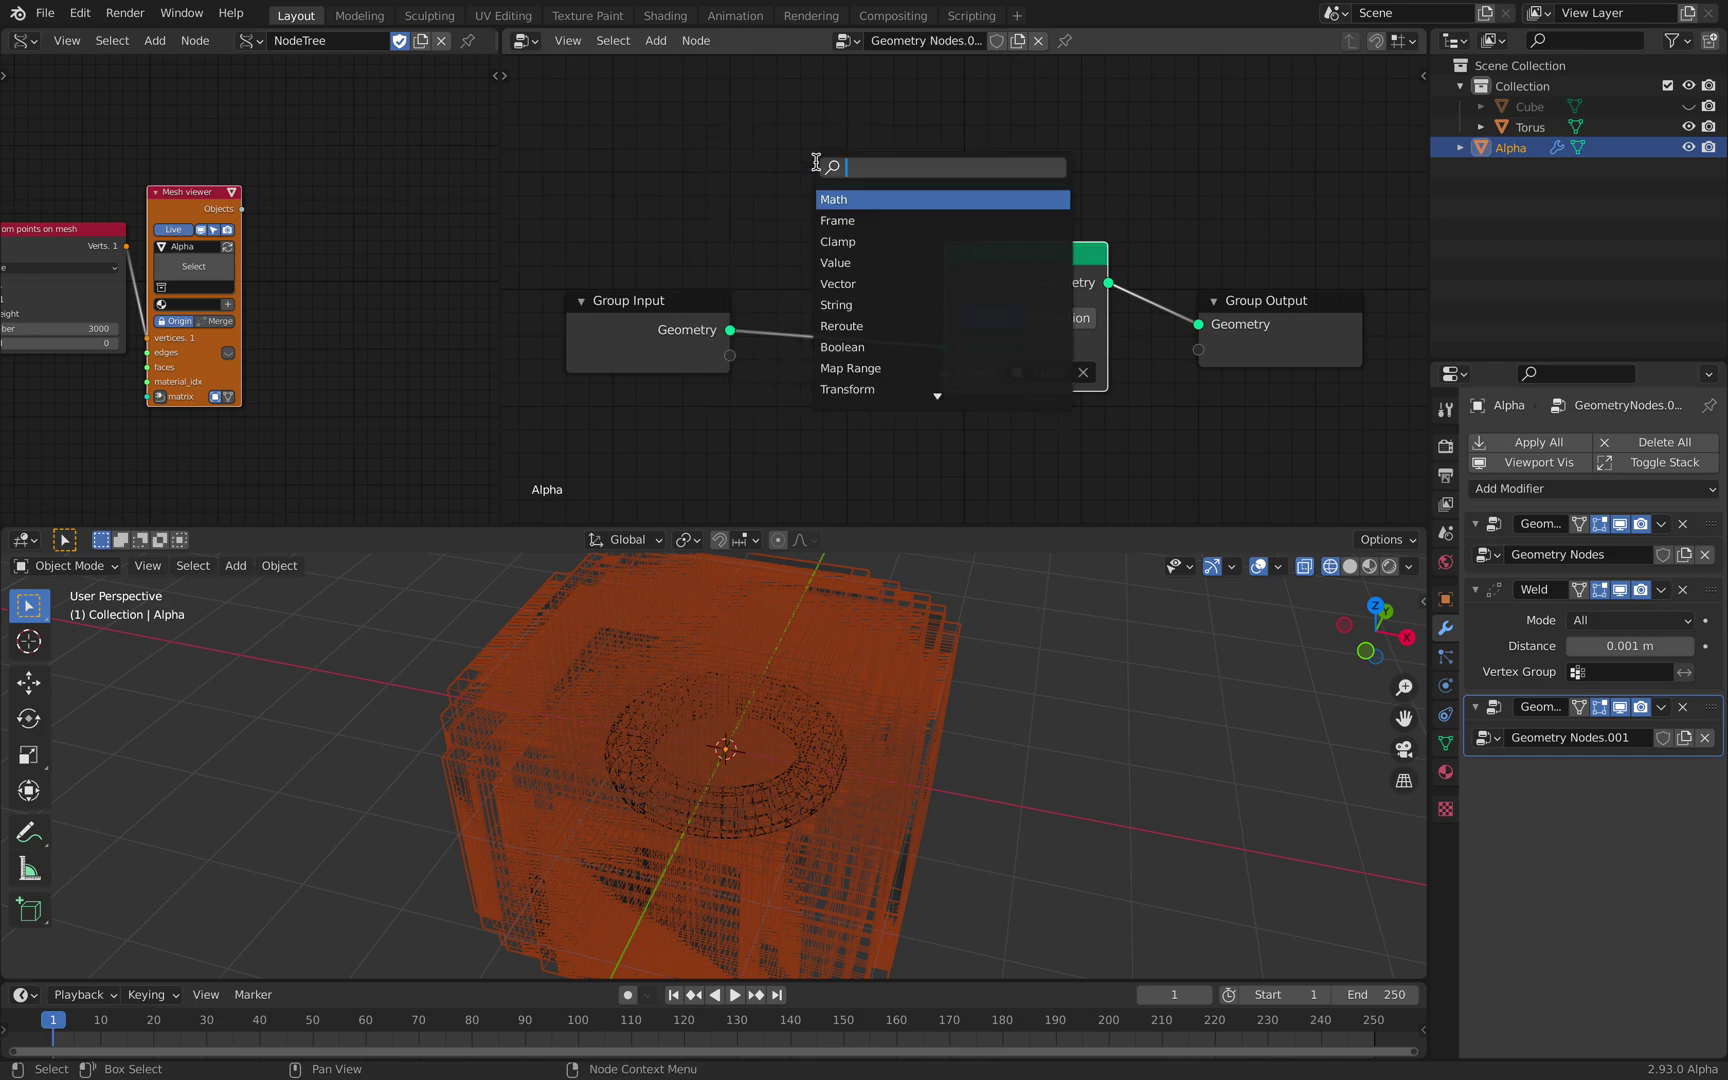
{"action": "type", "text": "point"}
{"action": "key", "text": "Return"}
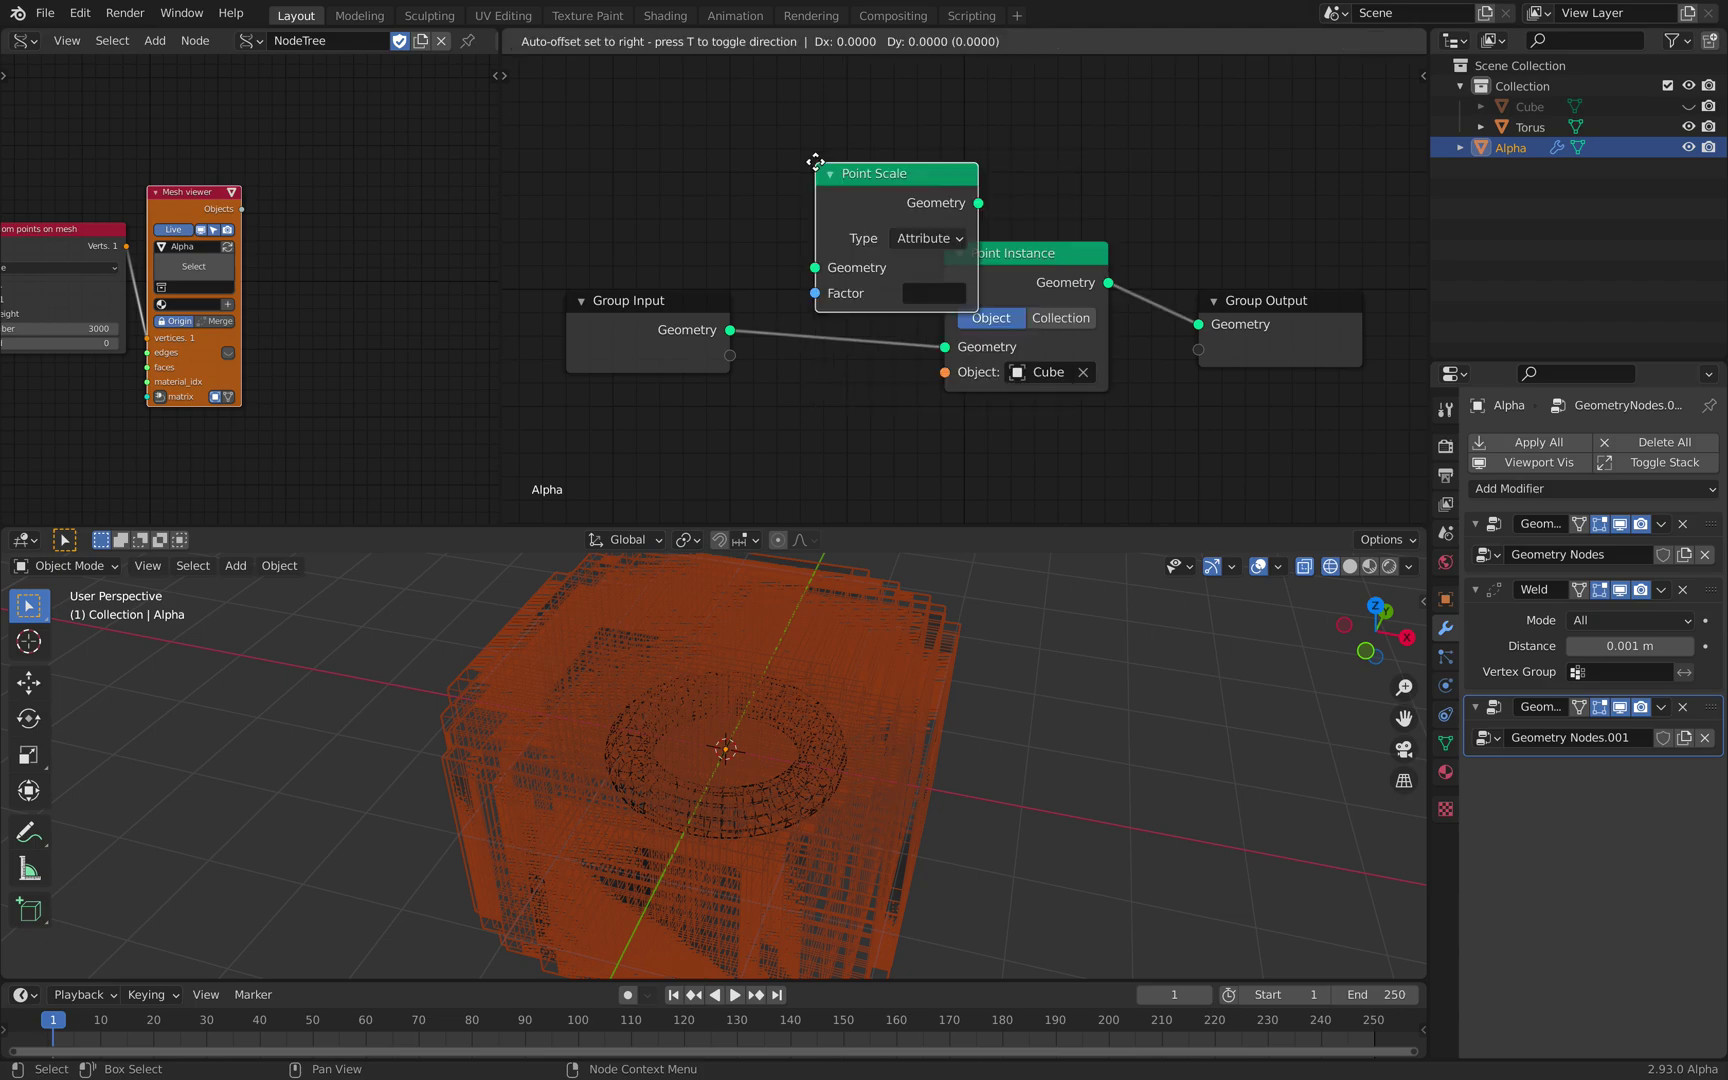
{"action": "left_click", "coordinate": [796, 225]}
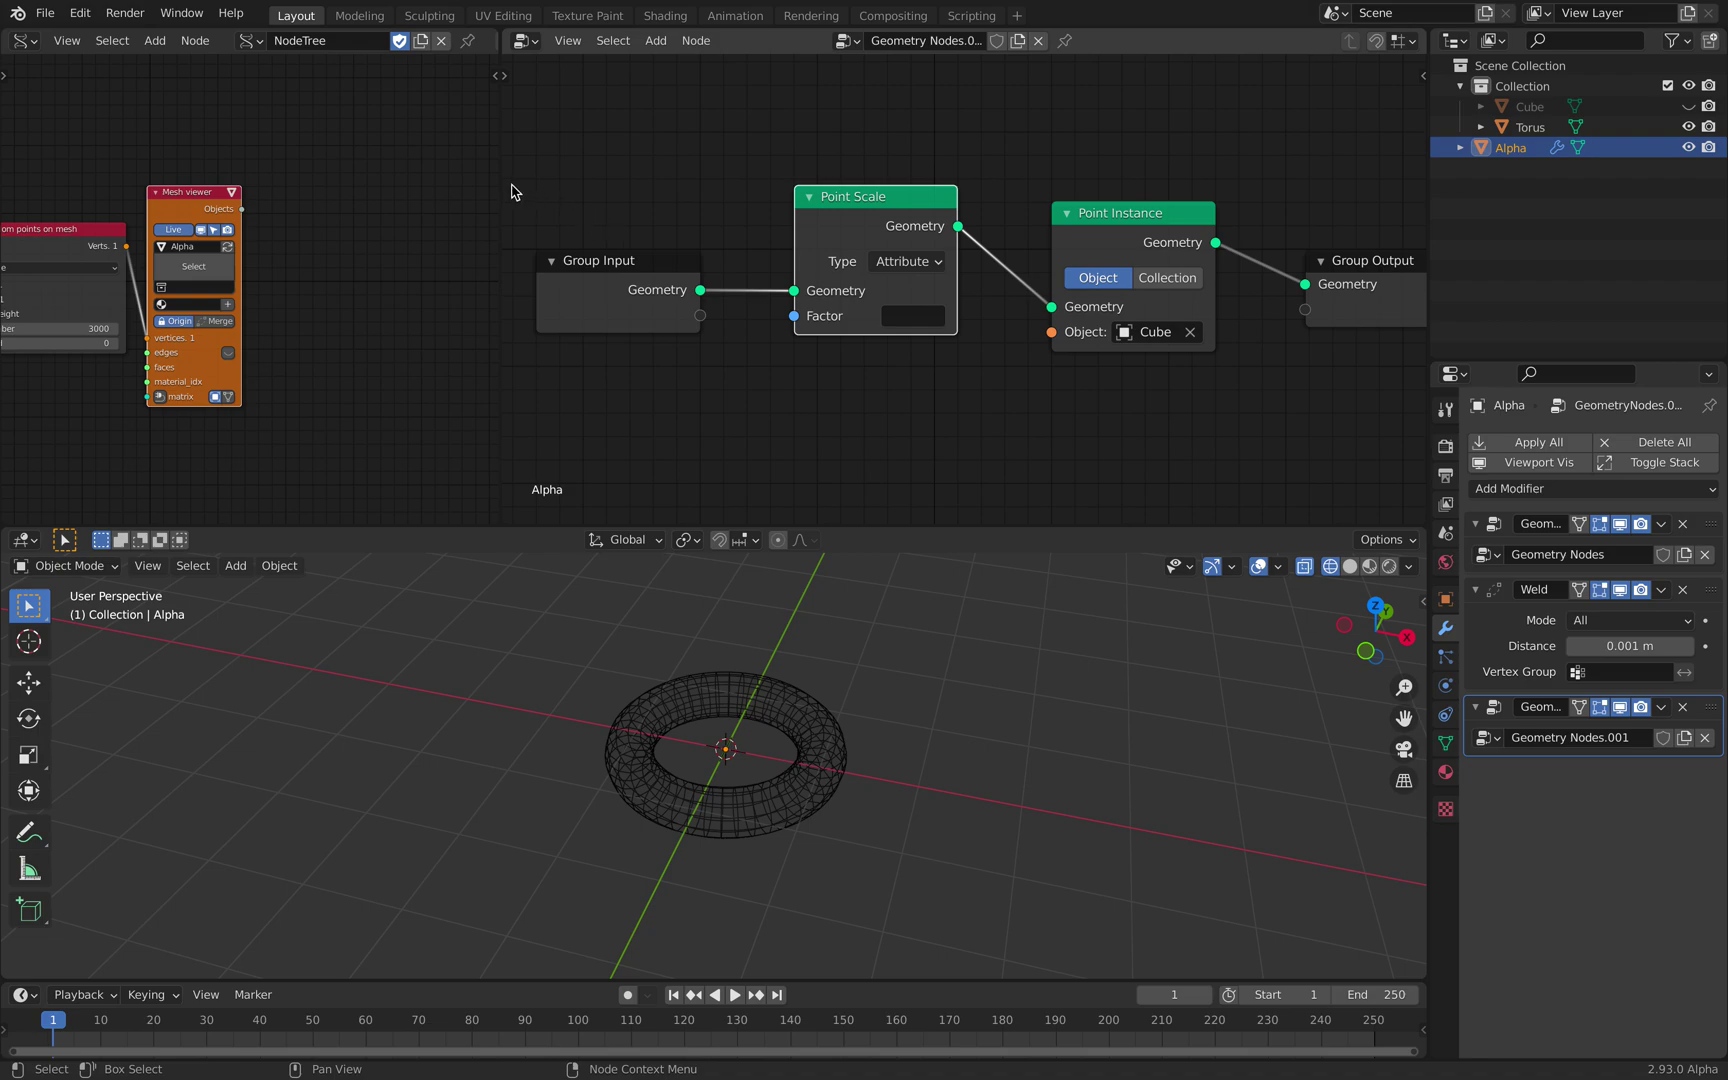
{"action": "left_click_drag", "start_coordinate": [501, 181], "coordinate": [372, 174]}
{"action": "left_click_drag", "start_coordinate": [827, 230], "coordinate": [873, 202]}
{"action": "left_click_drag", "start_coordinate": [1028, 229], "coordinate": [1031, 228]}
Step: Switch Point Scale to Vector with a factor of 0.1 on all axes, and display the viewport in solid shading
{"action": "left_click", "coordinate": [905, 234]}
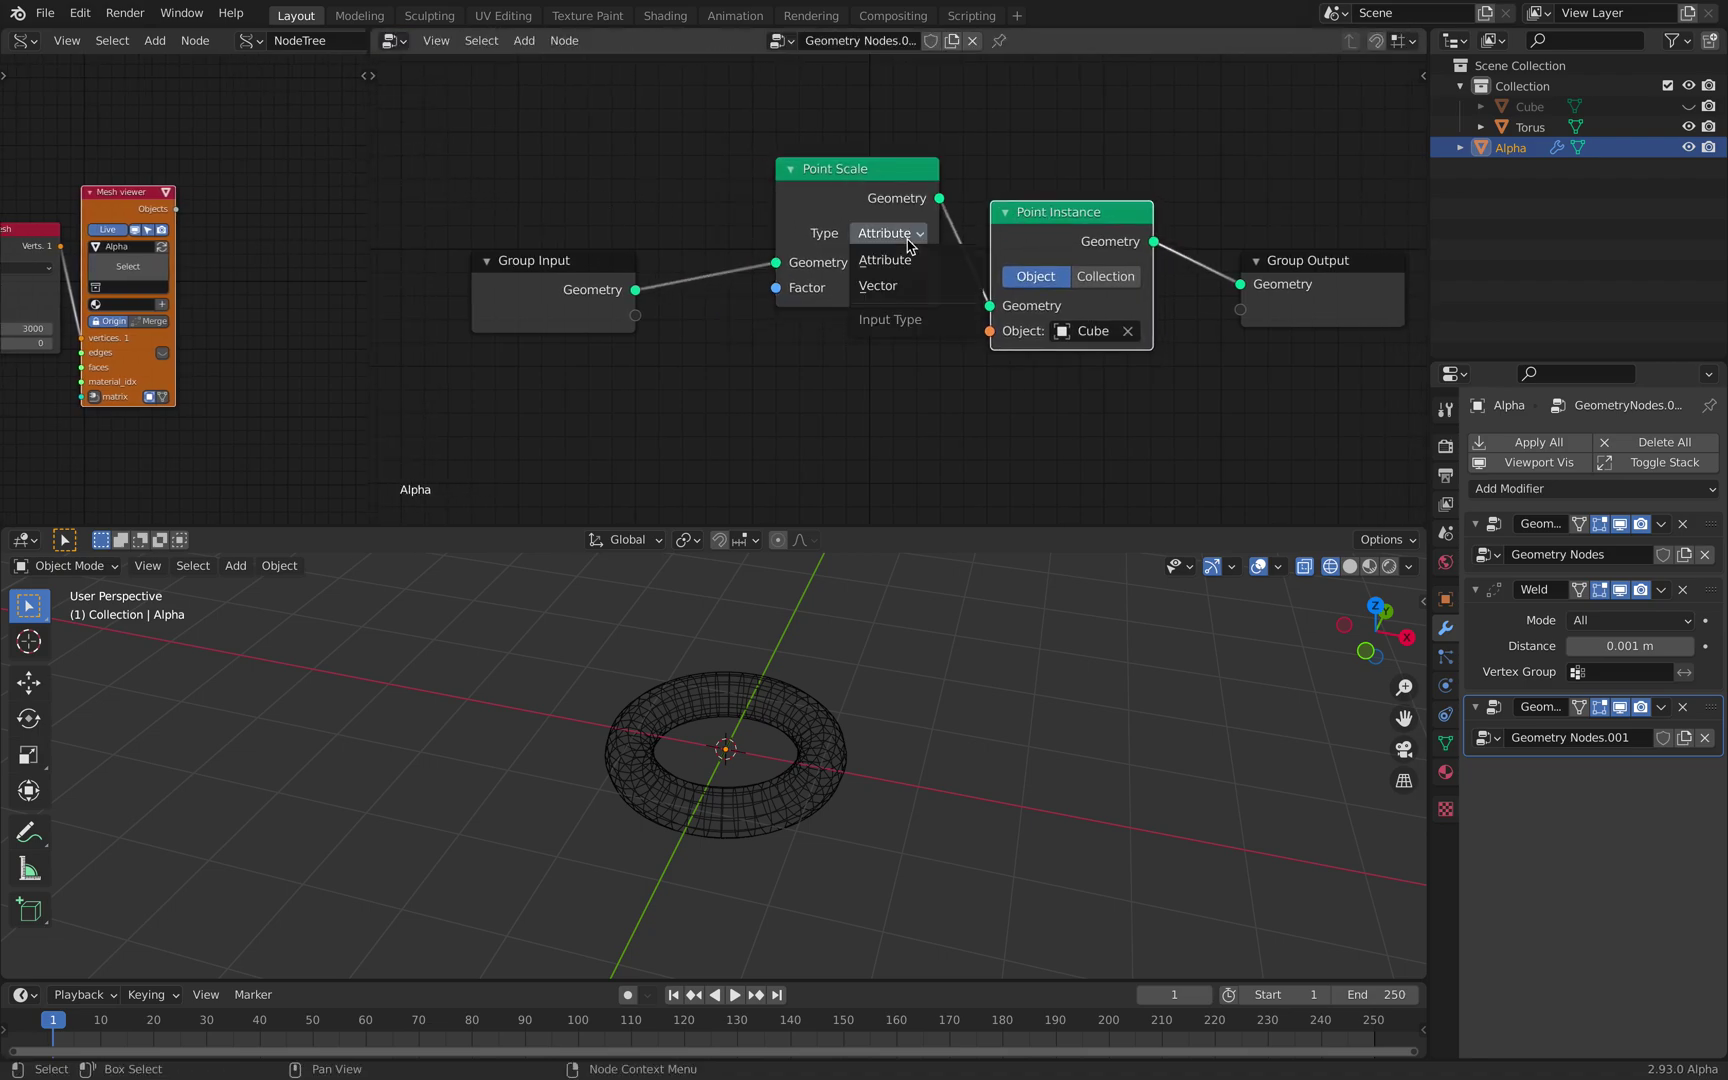
{"action": "left_click", "coordinate": [909, 287]}
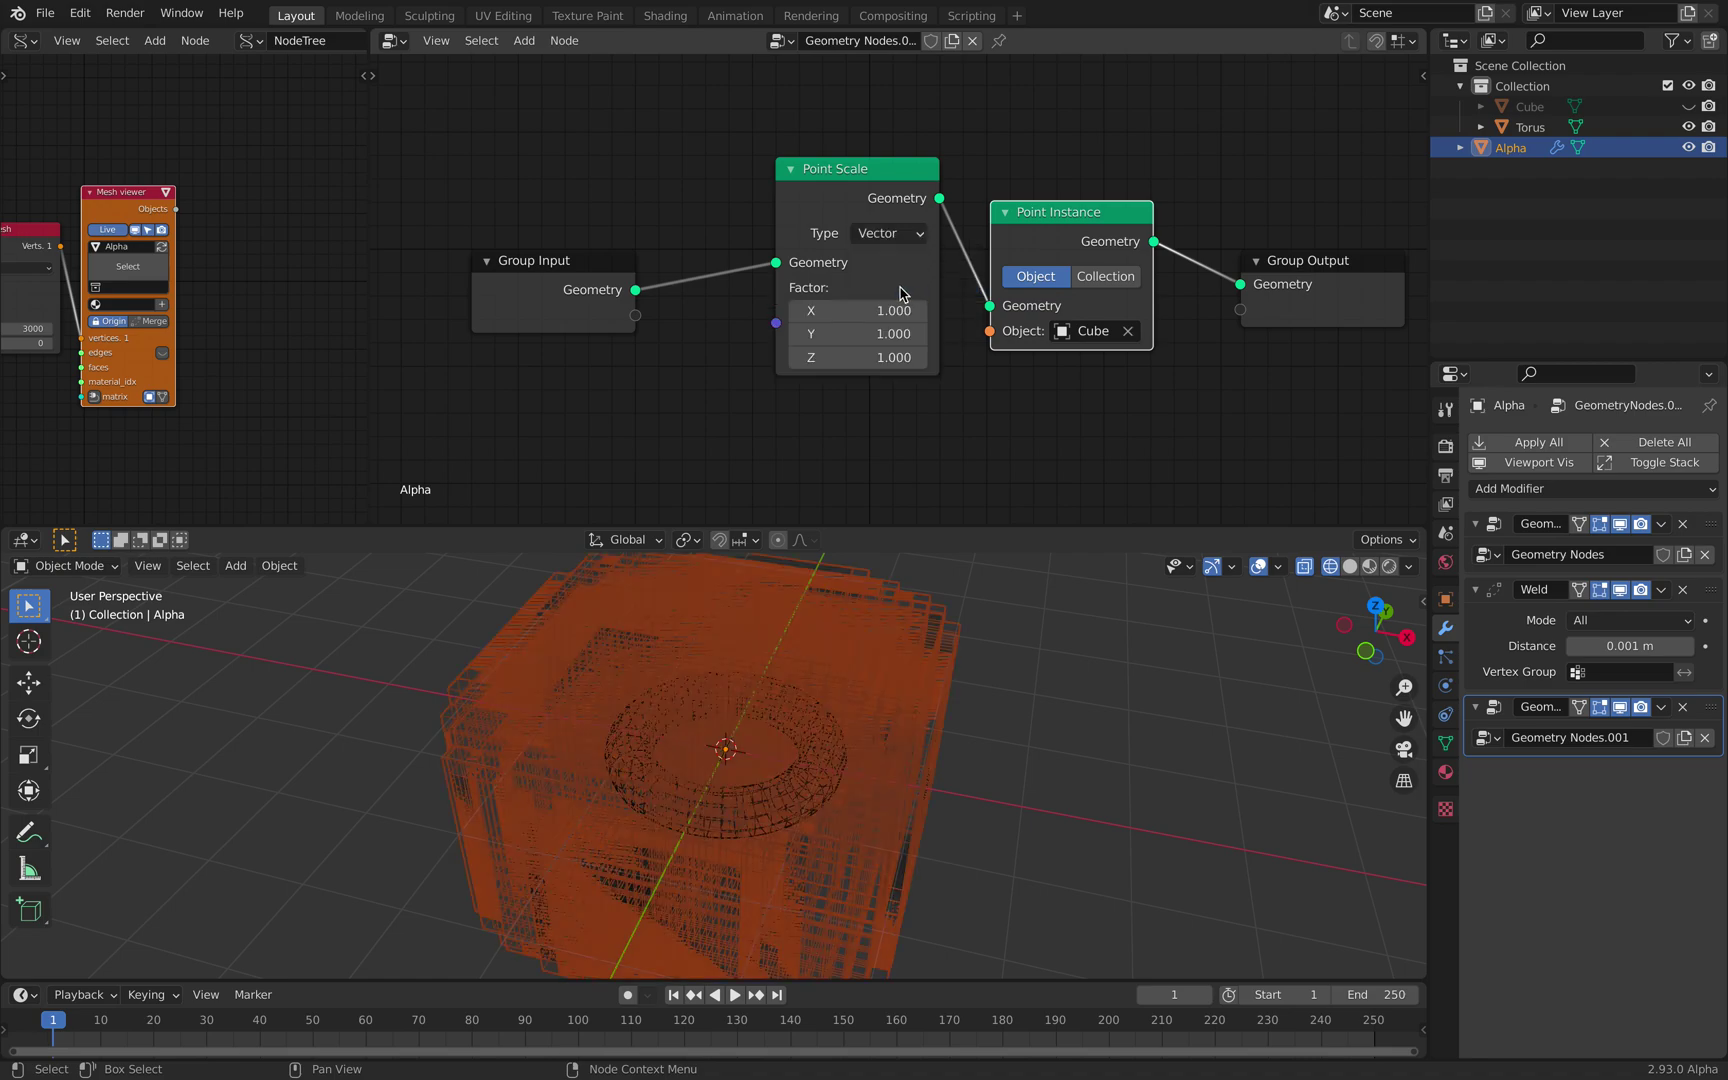
{"action": "left_click_drag", "start_coordinate": [878, 312], "coordinate": [775, 312]}
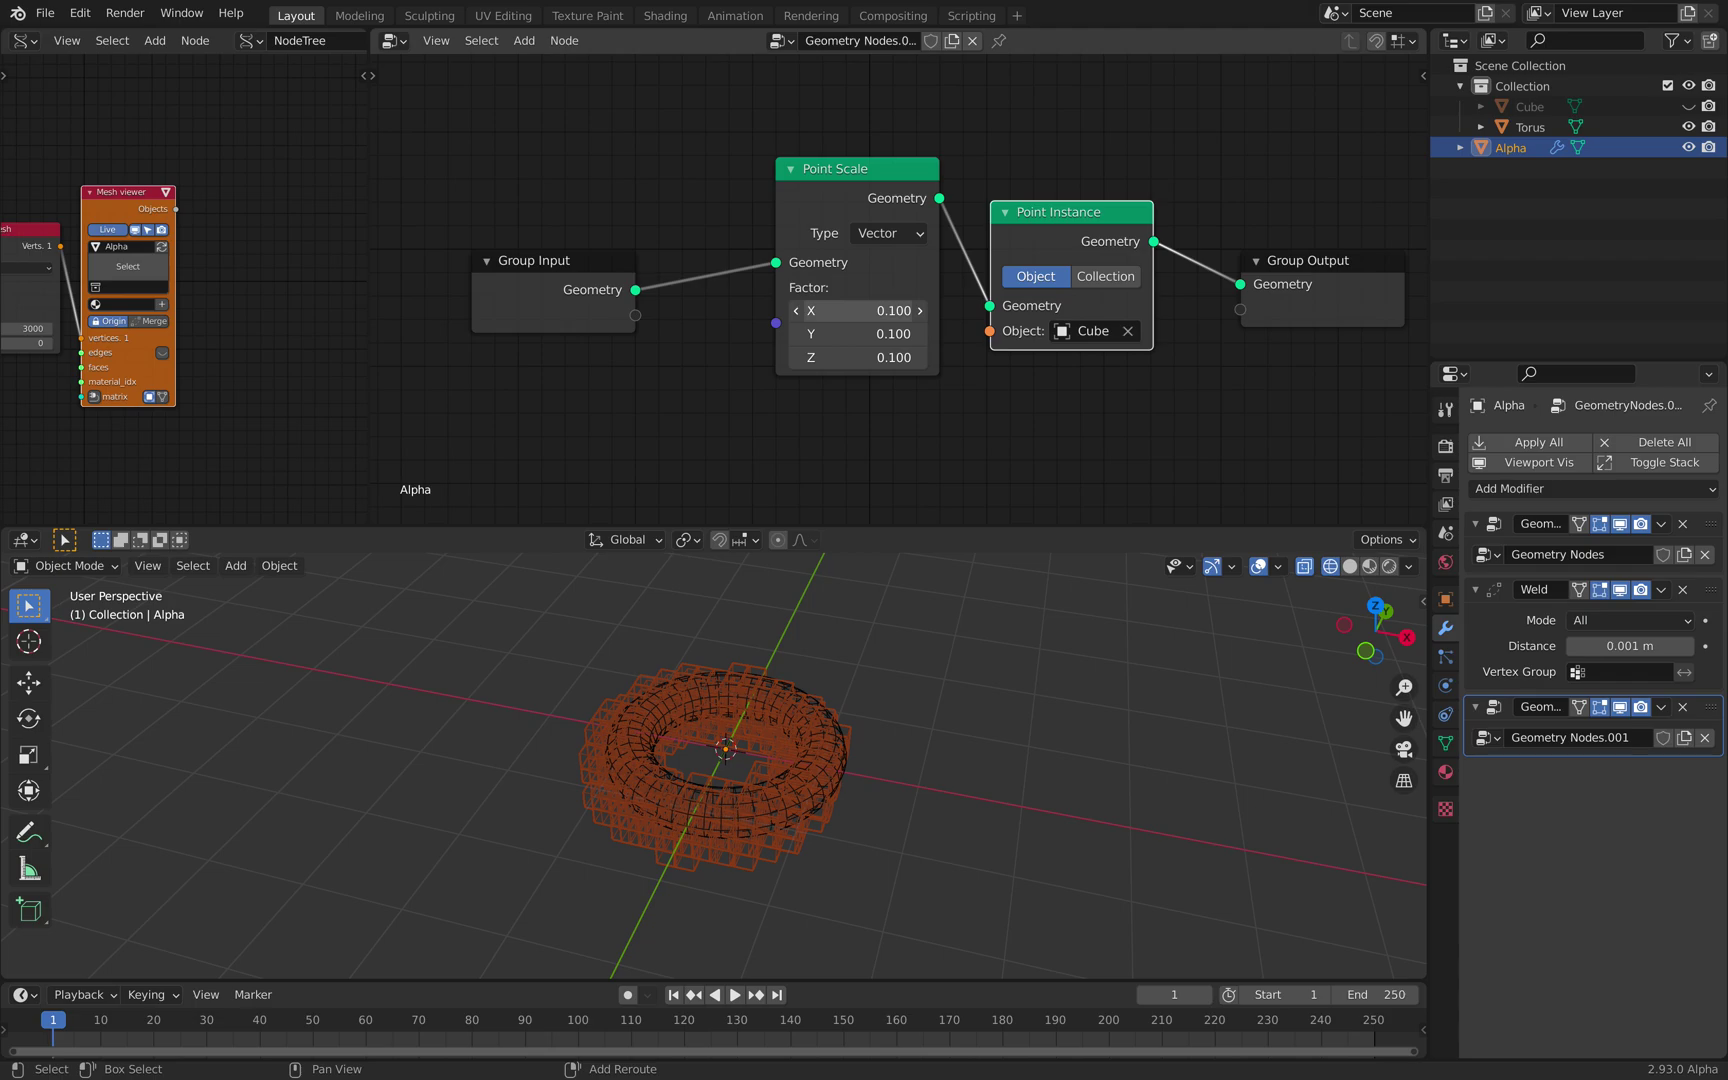
{"action": "middle_click_drag", "start_coordinate": [1150, 620], "coordinate": [1180, 637]}
{"action": "left_click", "coordinate": [1350, 567]}
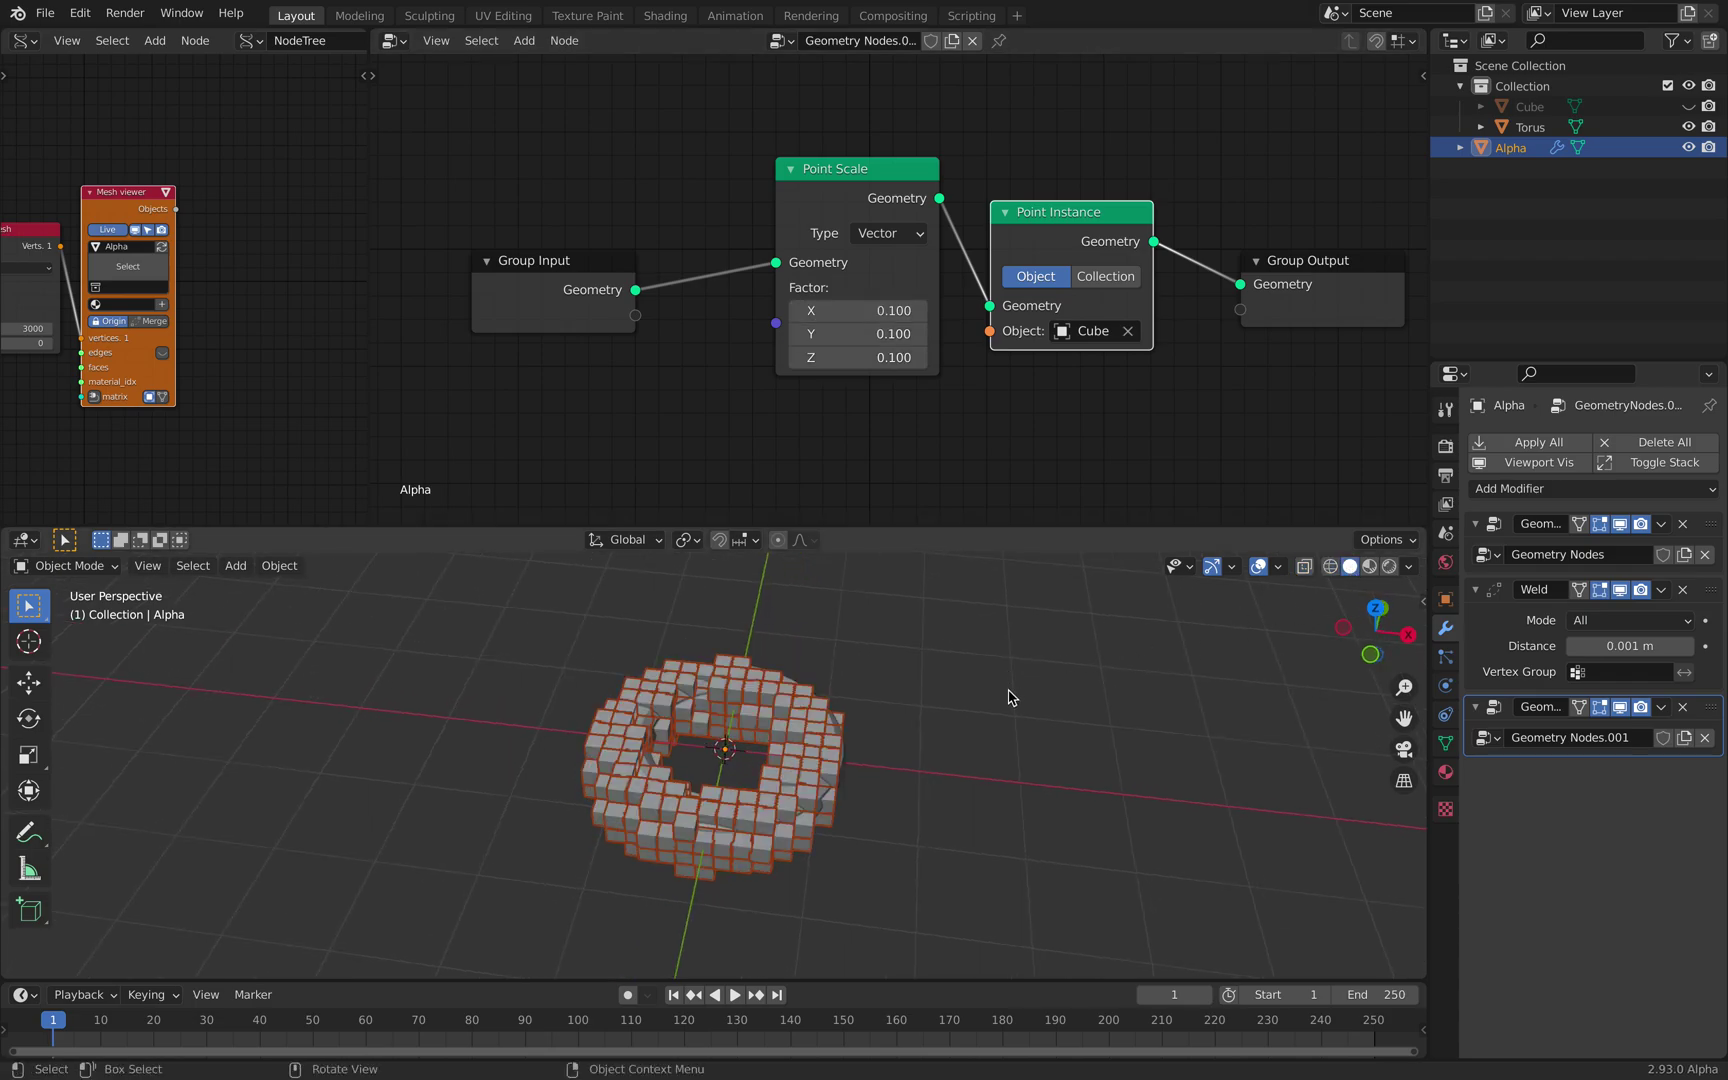
{"action": "scroll", "coordinate": [1005, 700], "scroll_direction": "up", "scroll_amount": 4}
{"action": "mouse_move", "coordinate": [1007, 725]}
{"action": "middle_mouse_down"}
{"action": "mouse_move", "coordinate": [1007, 775]}
{"action": "mouse_move", "coordinate": [1003, 720]}
{"action": "middle_mouse_up"}
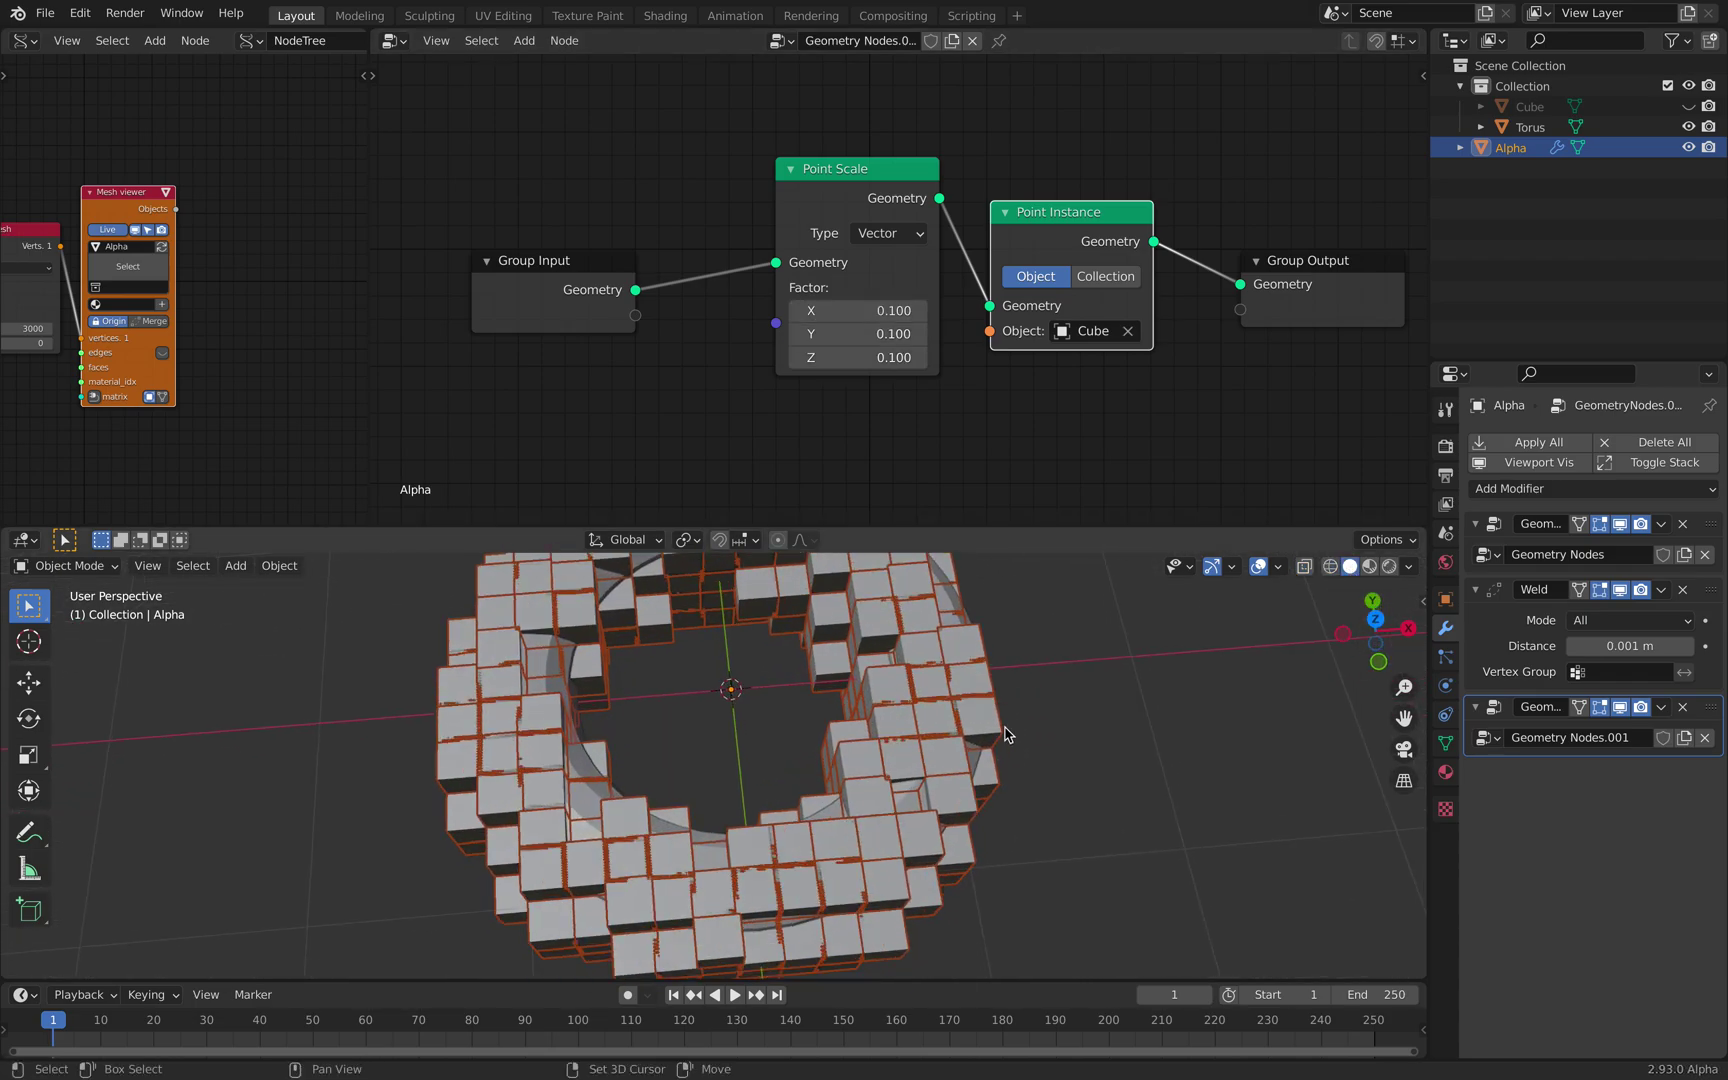
Step: Set the Point Scale factor to 0.05 on the X, Y and Z axes
{"action": "left_click_drag", "start_coordinate": [869, 307], "coordinate": [870, 357]}
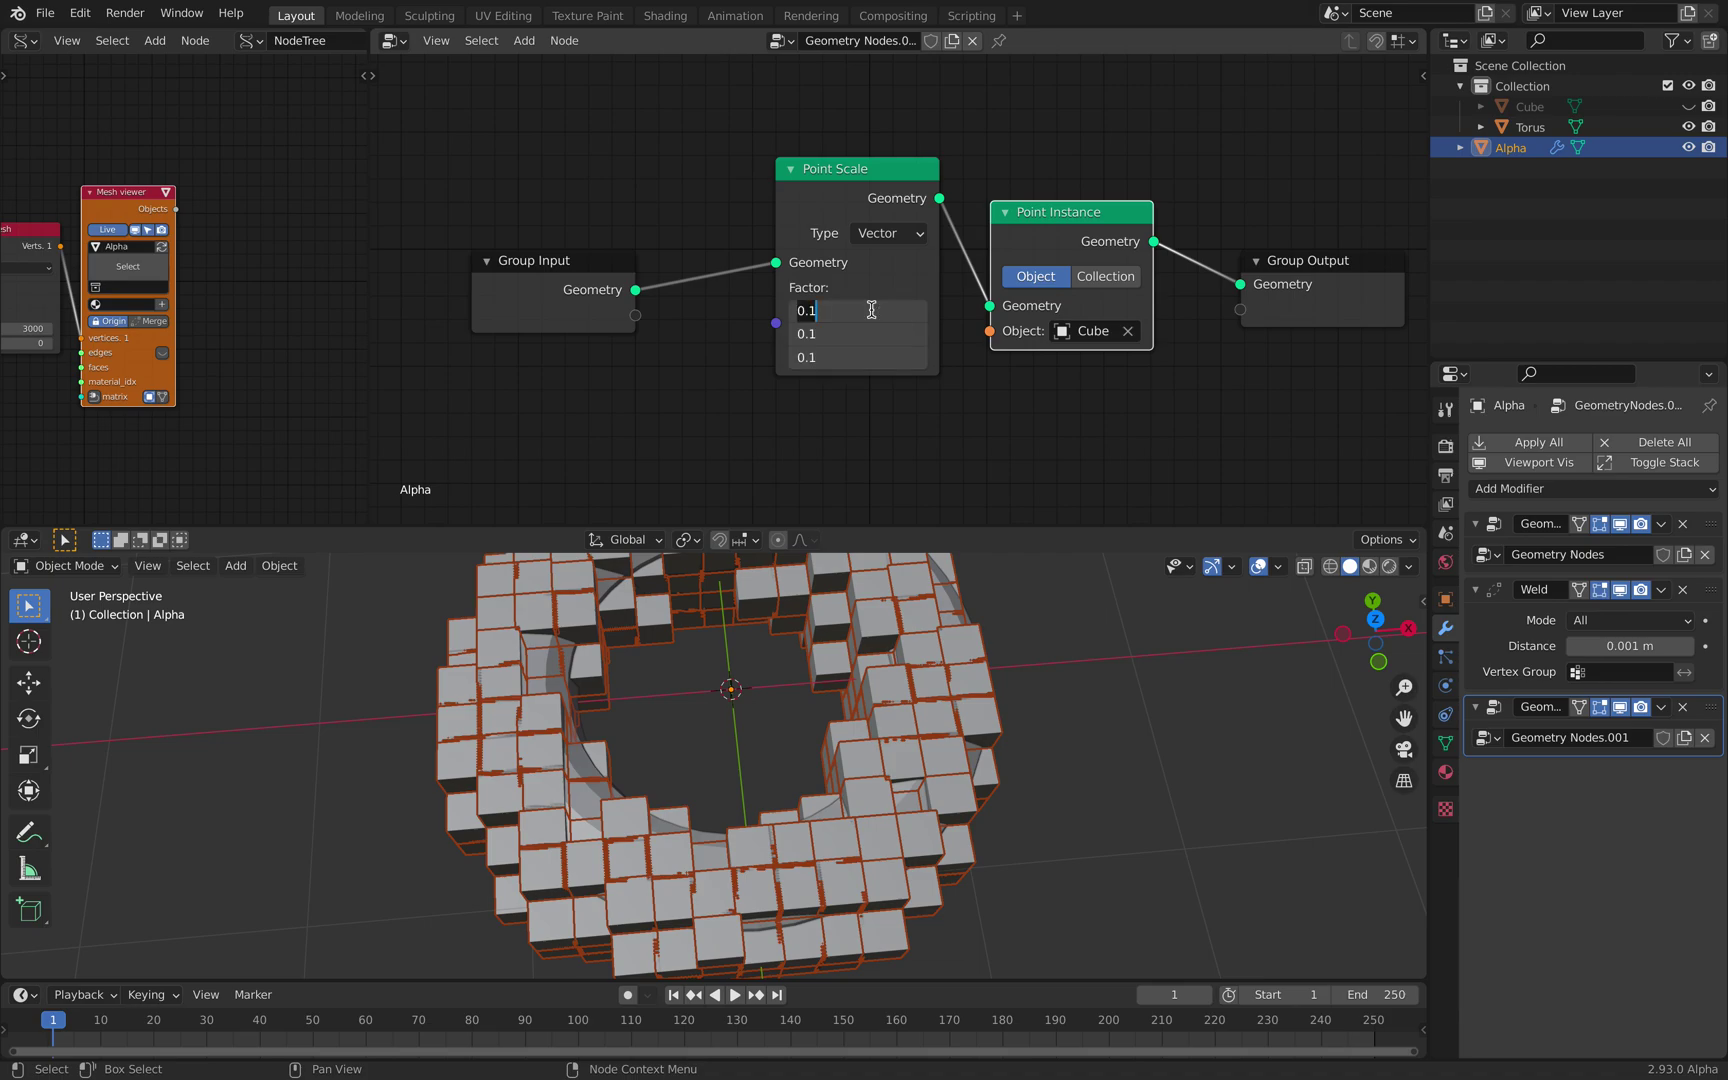
{"action": "type", "text": "0.05"}
{"action": "key", "text": "Return"}
{"action": "middle_click_drag", "start_coordinate": [788, 297], "coordinate": [825, 233]}
{"action": "key", "text": "shift+a"}
{"action": "type", "text": "svalu"}
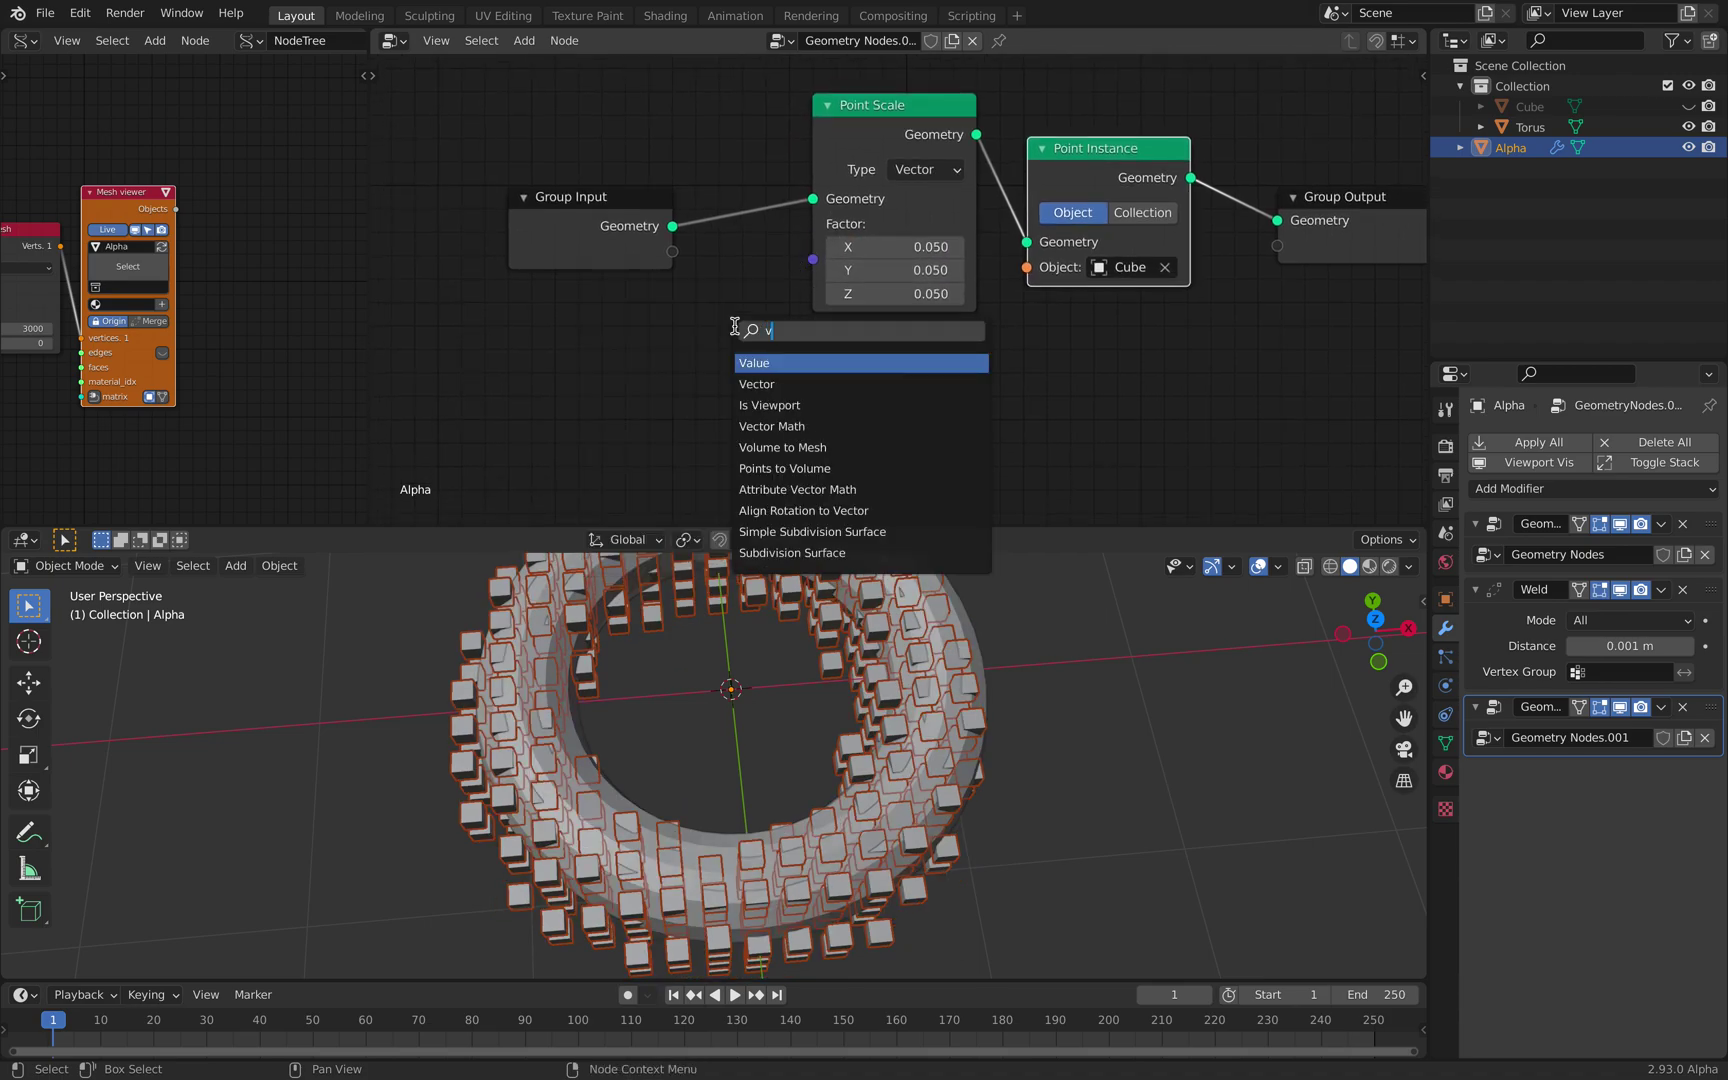
{"action": "key", "text": "Escape"}
Step: Save the file, move Group Input farther from Point Scale, and switch the Point Scale type to Attribute
{"action": "key", "text": "ctrl+s"}
{"action": "middle_click_drag", "start_coordinate": [756, 183], "coordinate": [888, 175]}
{"action": "left_click_drag", "start_coordinate": [688, 223], "coordinate": [606, 227]}
{"action": "middle_click_drag", "start_coordinate": [1042, 167], "coordinate": [790, 194]}
{"action": "left_click", "coordinate": [792, 192]}
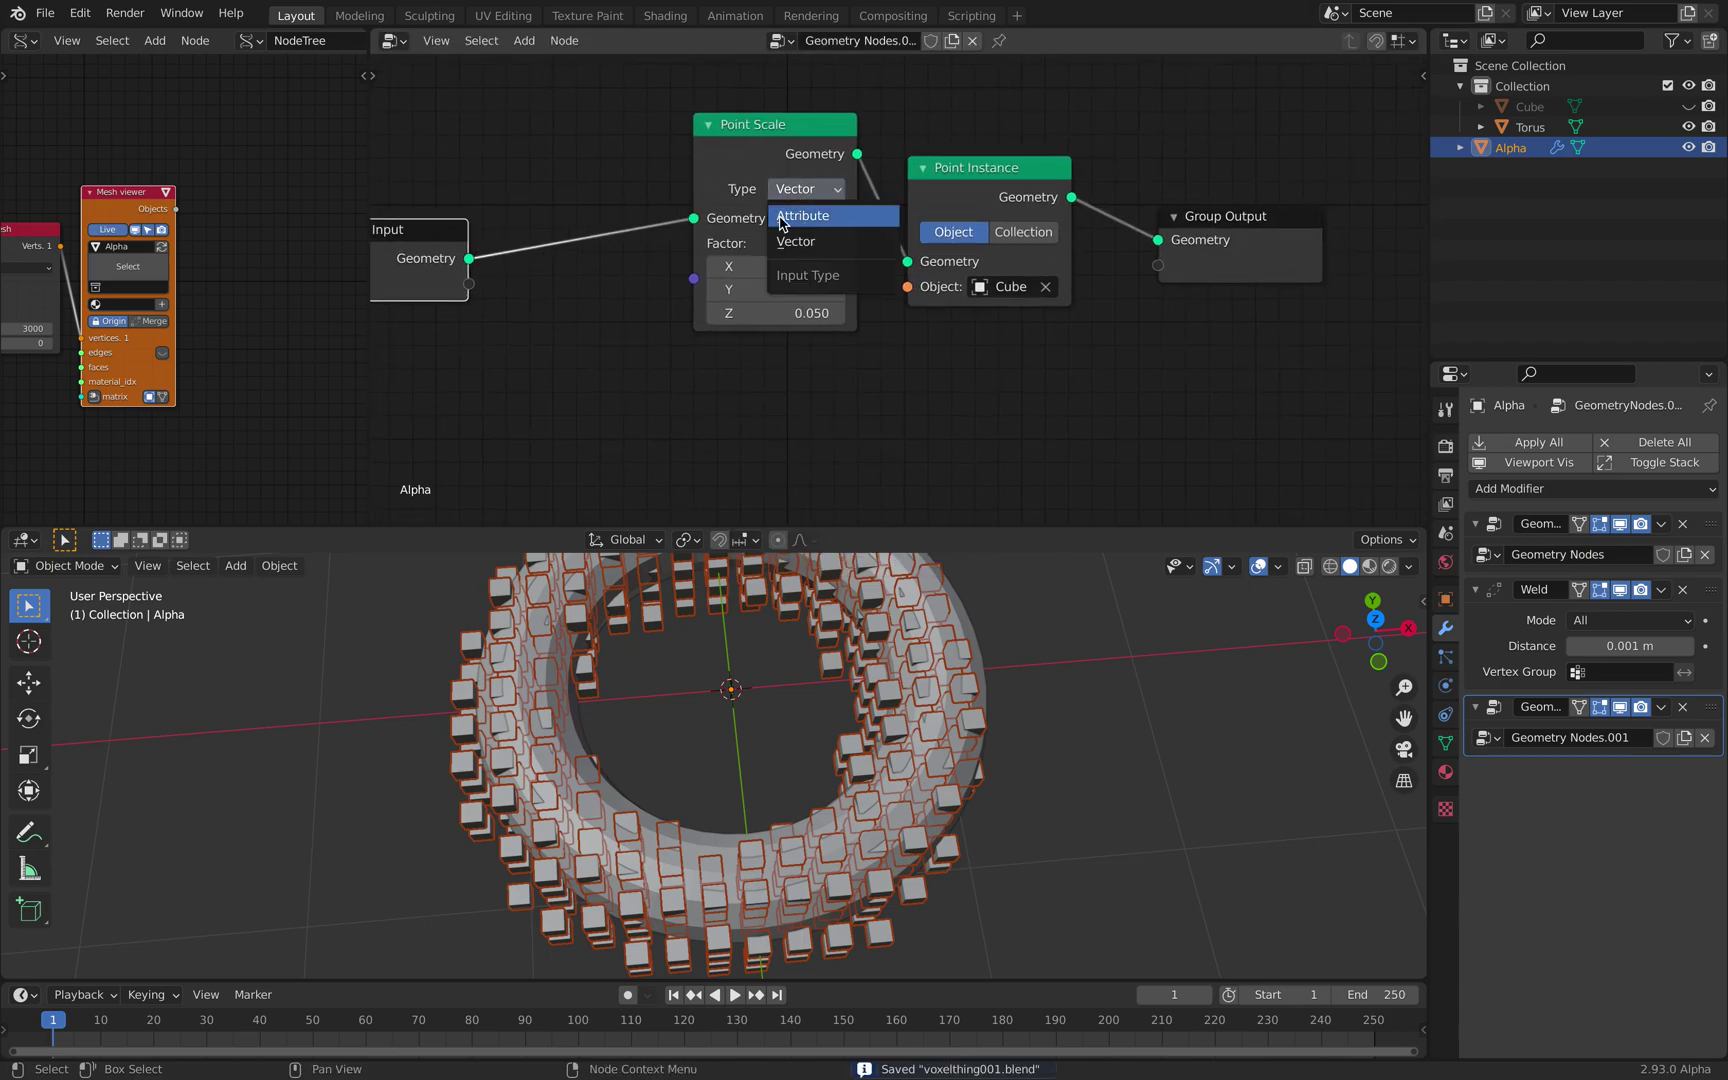
{"action": "left_click", "coordinate": [800, 216]}
Step: Insert an Attribute Randomize node between Group Input and Point Scale, keeping it on Float and Replace/Create
{"action": "key", "text": "shift+a"}
{"action": "type", "text": "rand"}
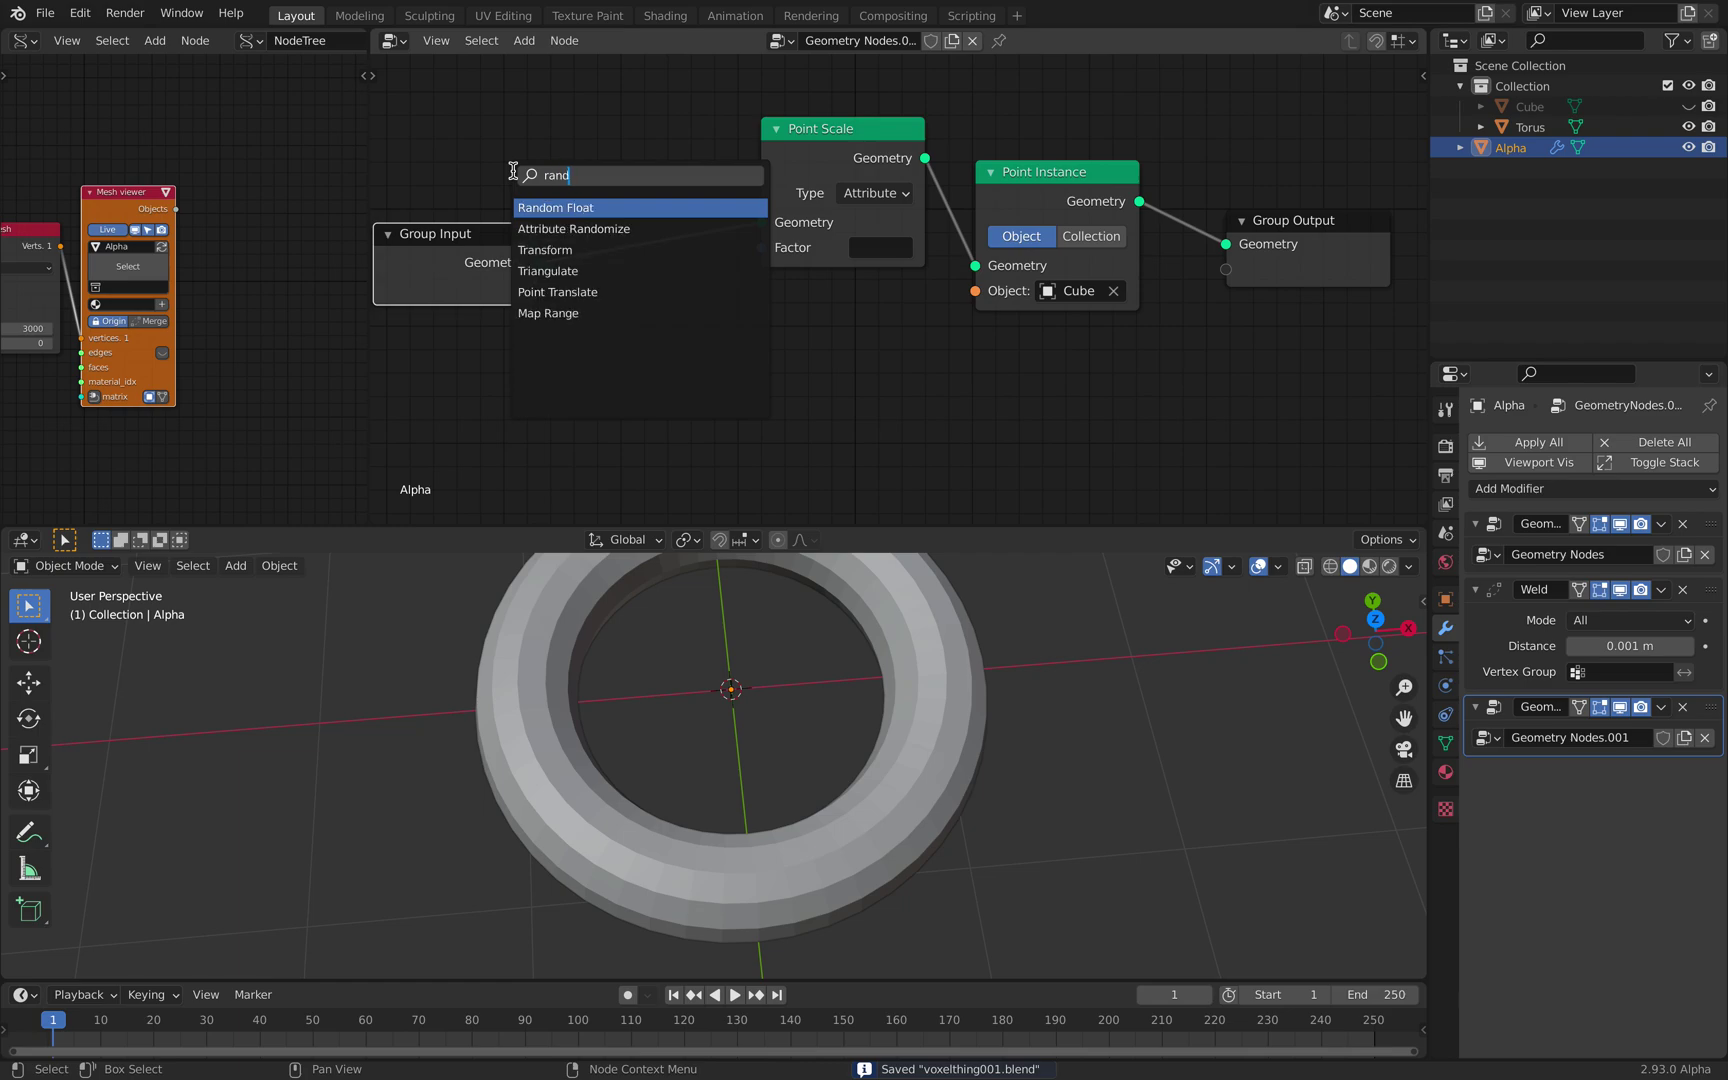
{"action": "key", "text": "Down"}
{"action": "key", "text": "Return"}
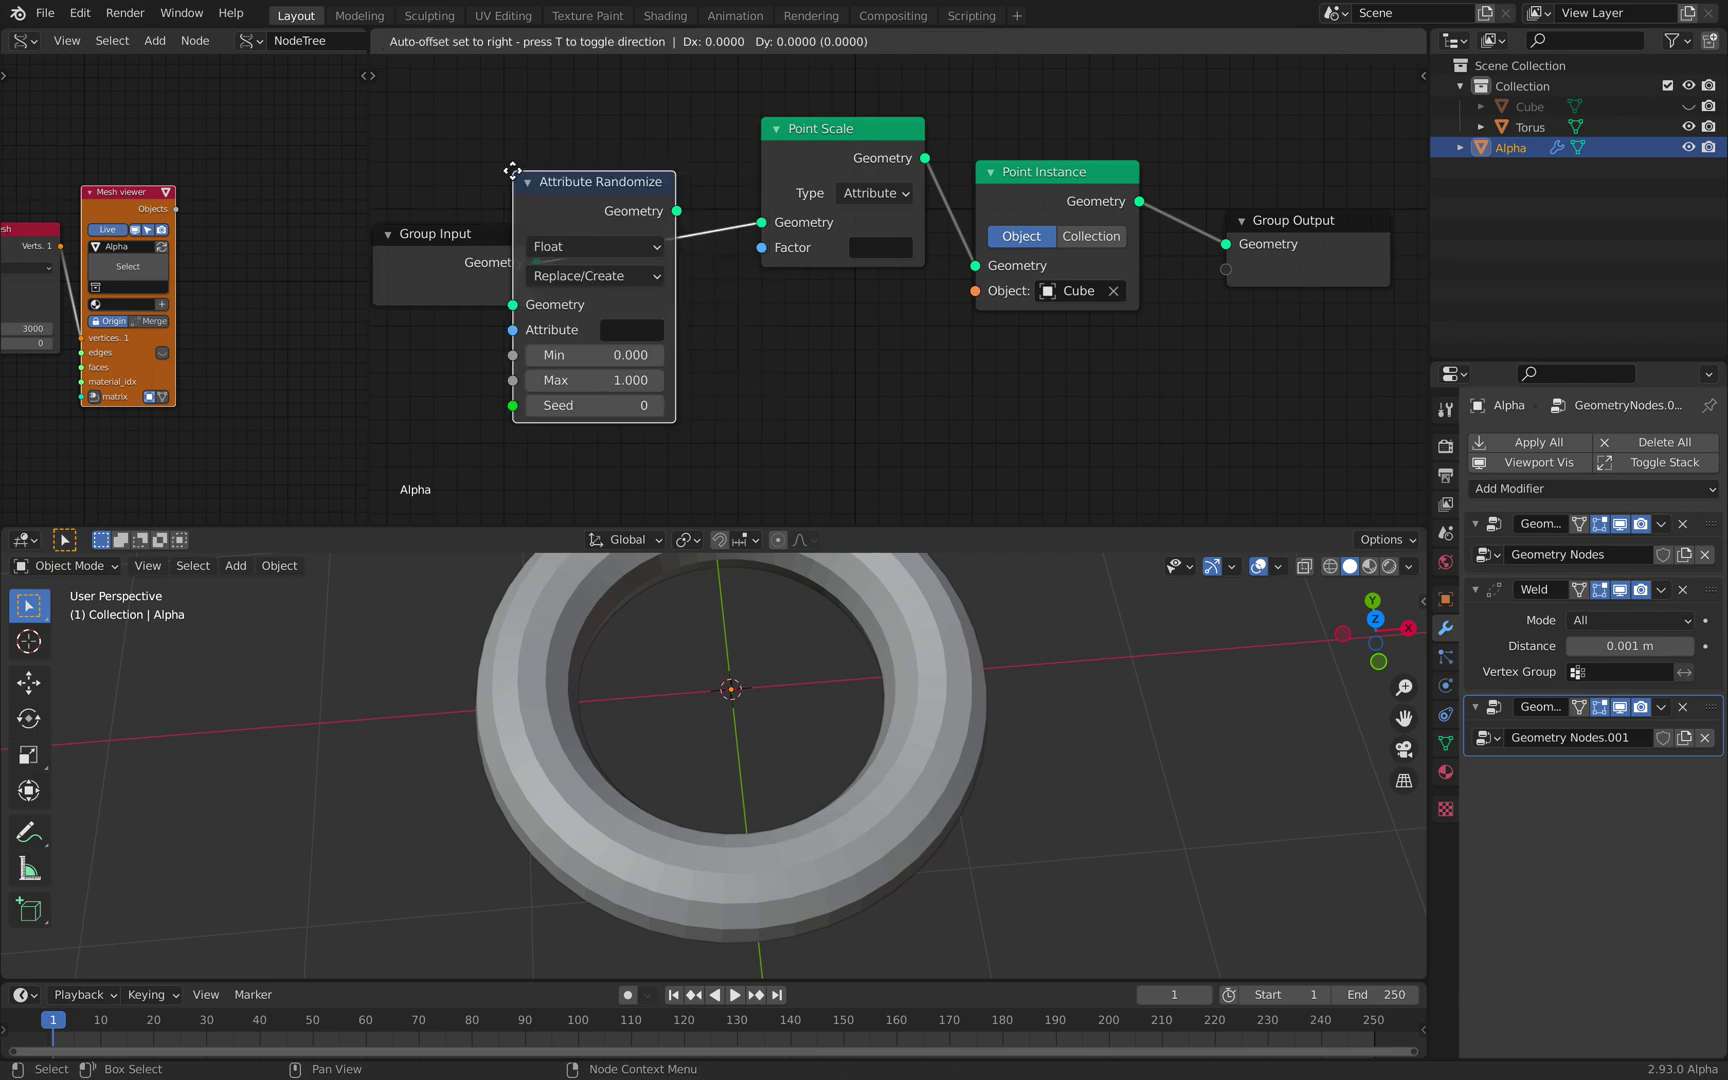
{"action": "left_click", "coordinate": [640, 160]}
{"action": "left_click", "coordinate": [720, 219]}
{"action": "left_click", "coordinate": [710, 248]}
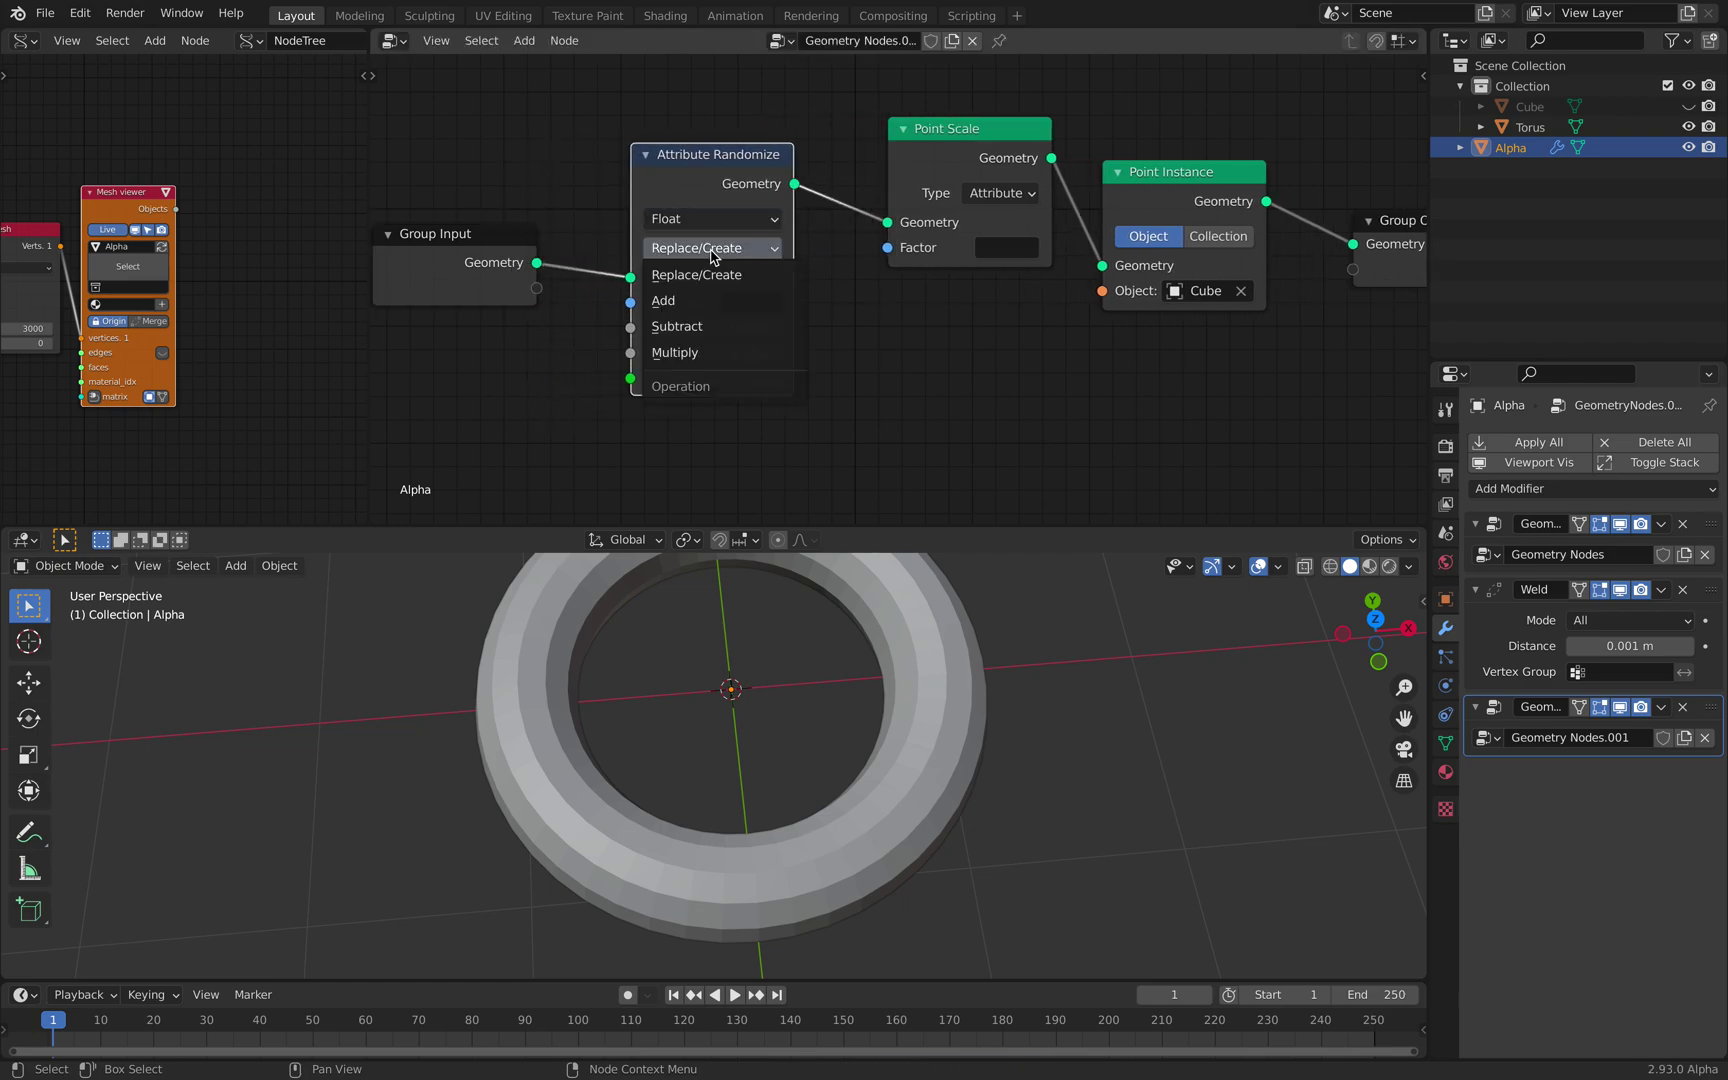
{"action": "left_click", "coordinate": [598, 216]}
Step: Name the attribute "scale" in the Attribute Randomize node
{"action": "left_click", "coordinate": [773, 305]}
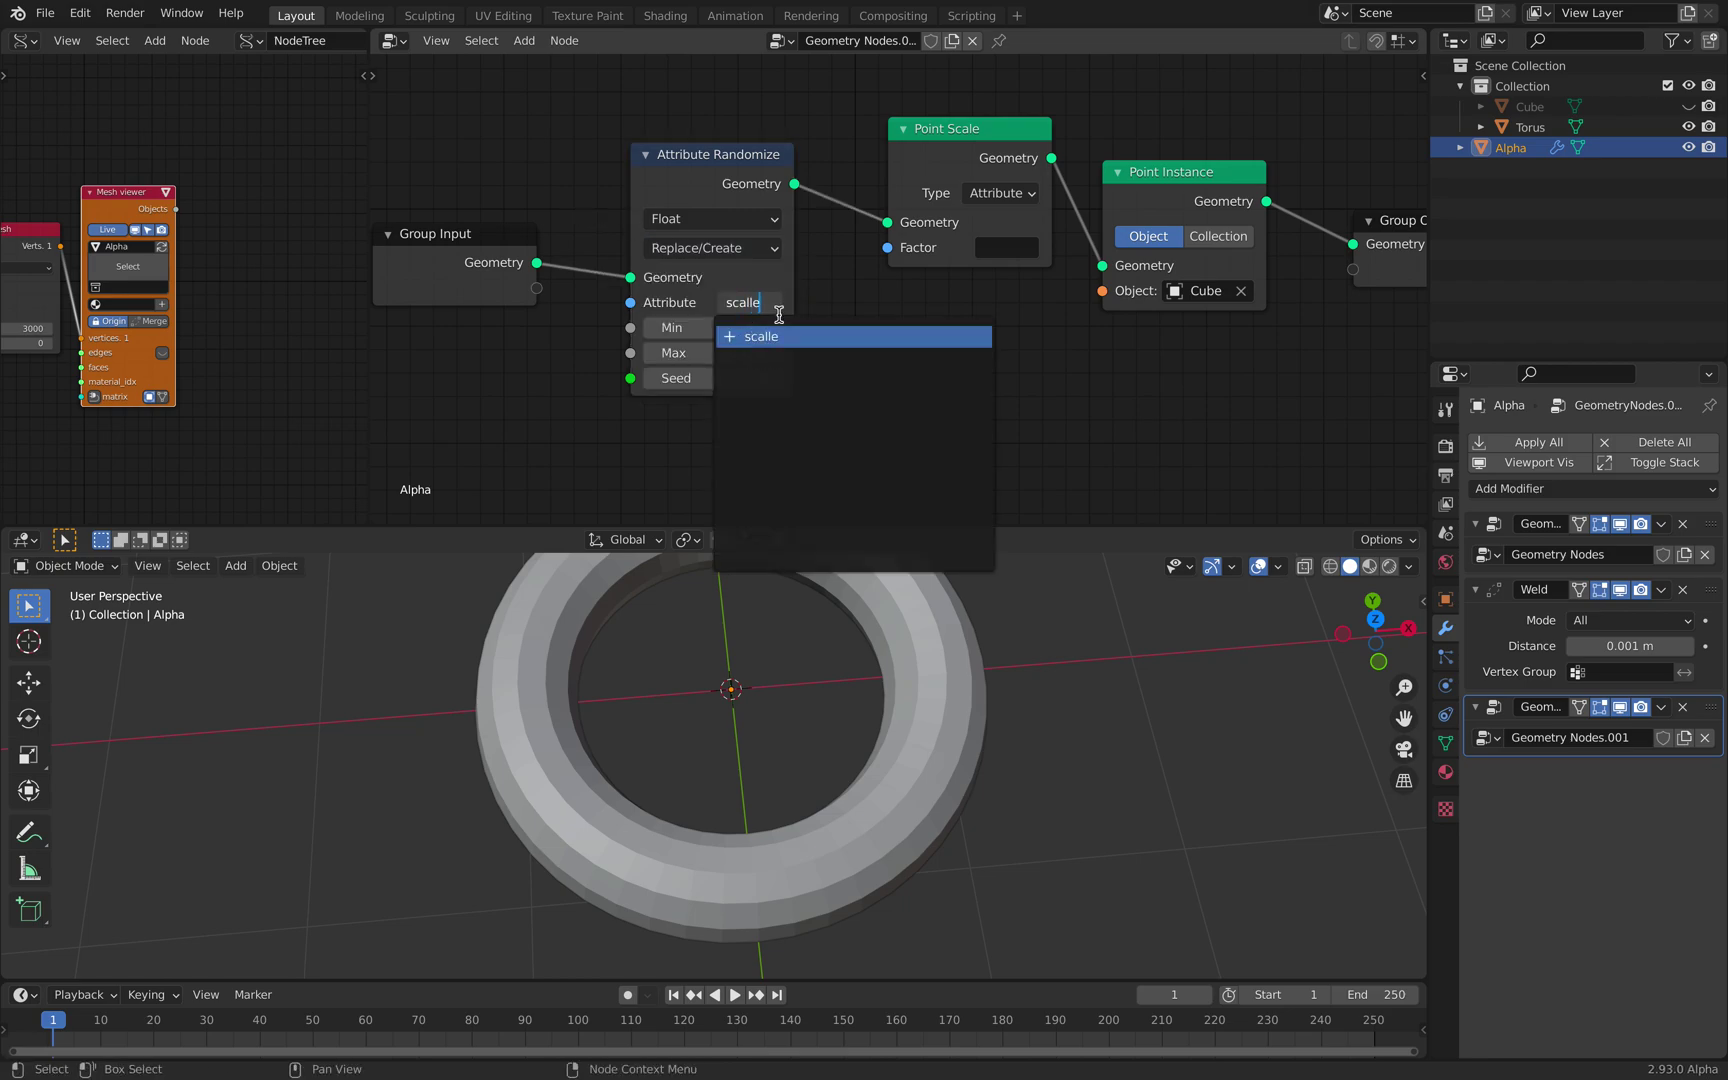
{"action": "type", "text": "scalle"}
{"action": "key", "text": "Return"}
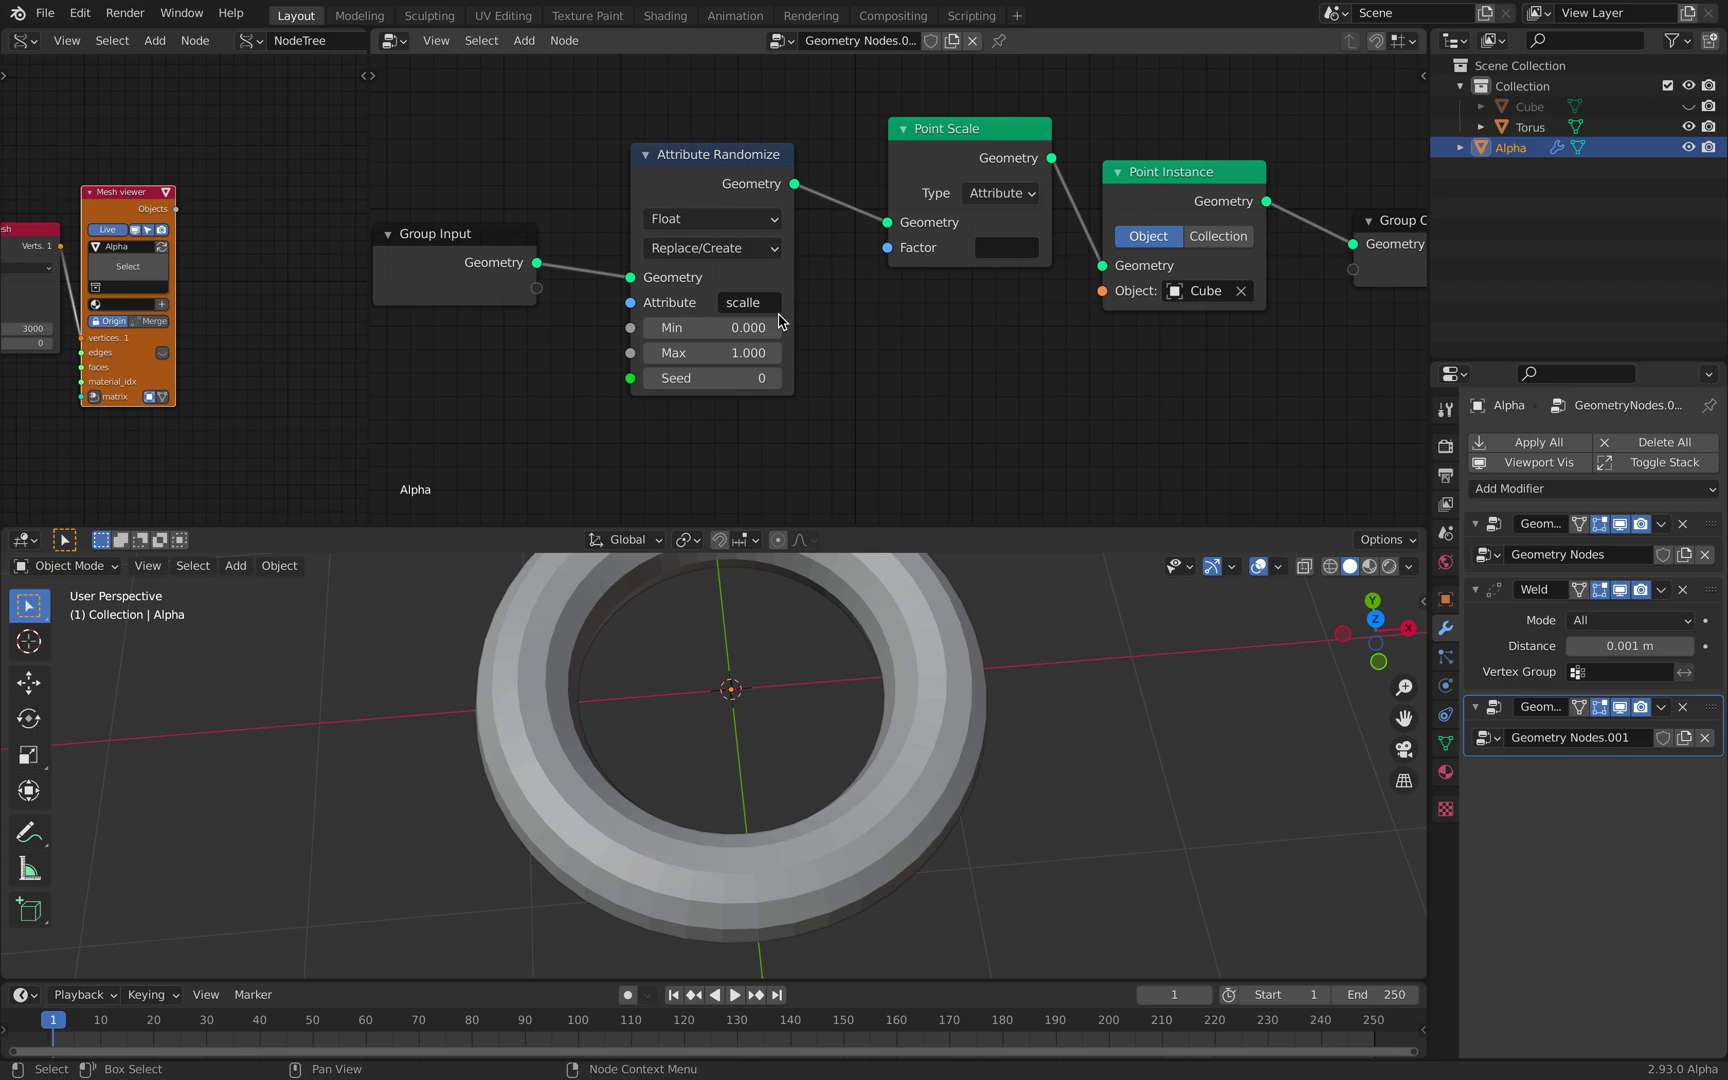
{"action": "left_click", "coordinate": [749, 305]}
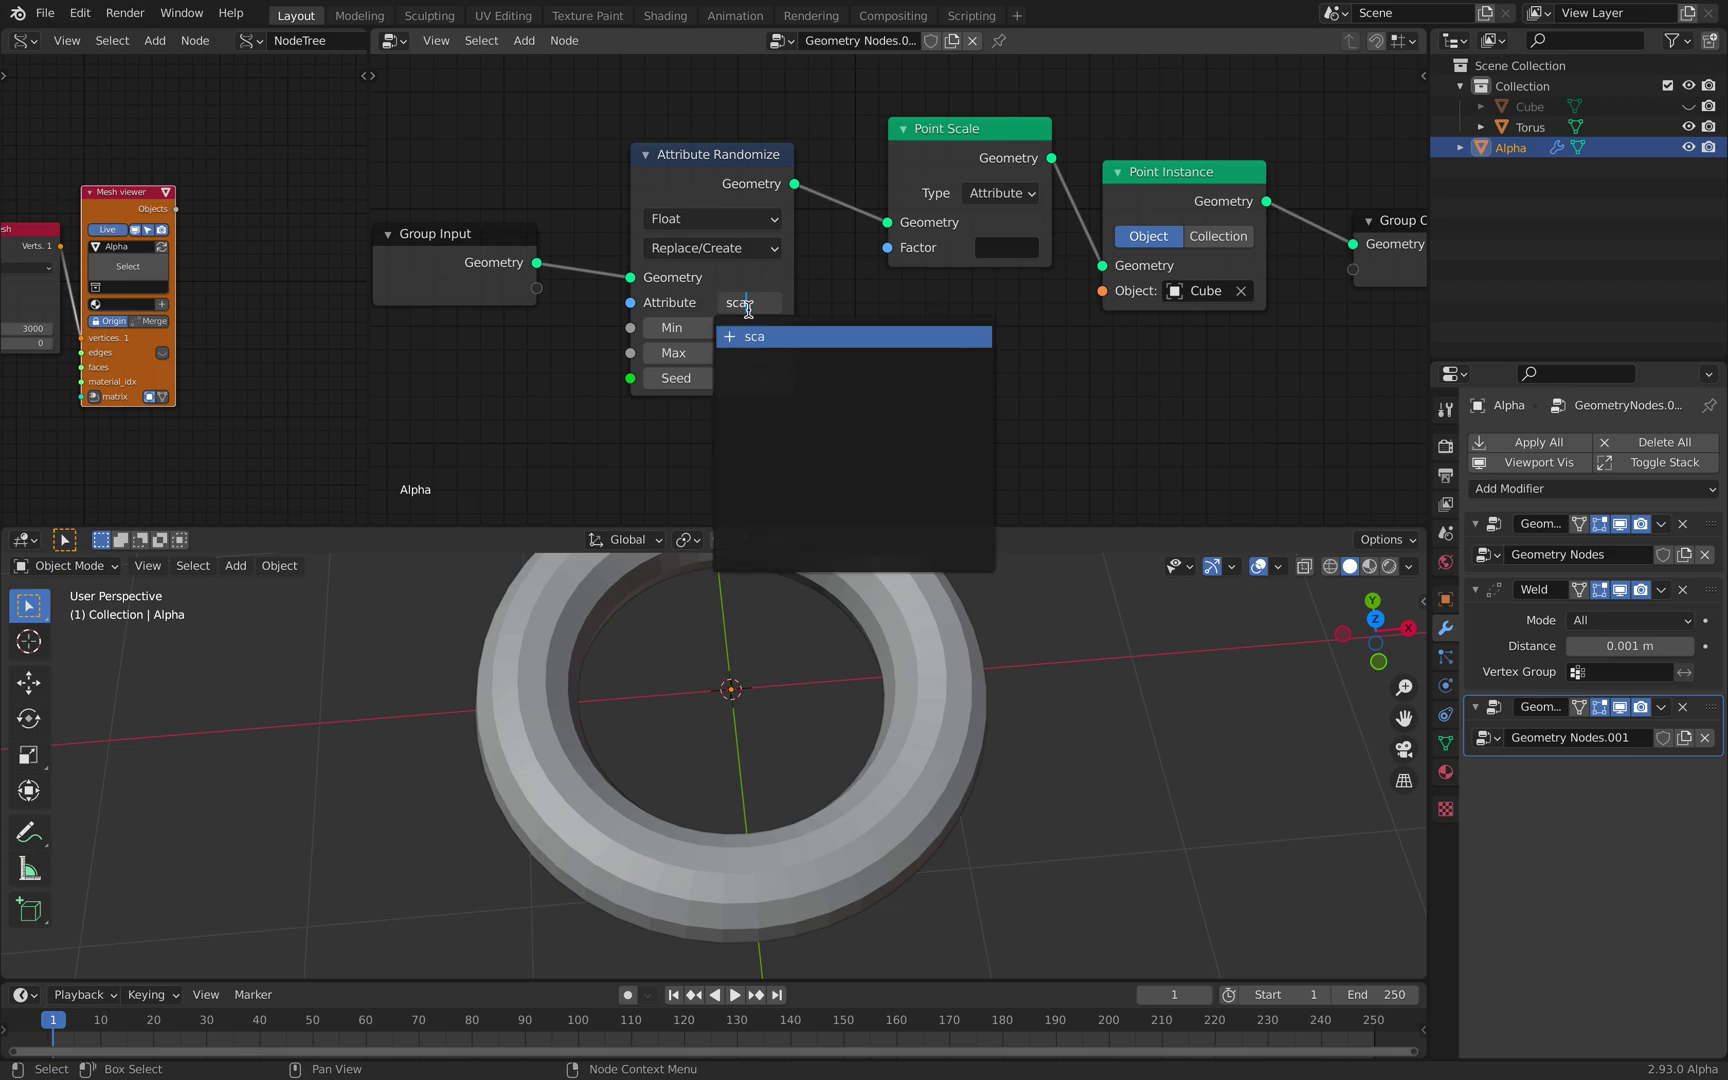
{"action": "key", "text": "Return"}
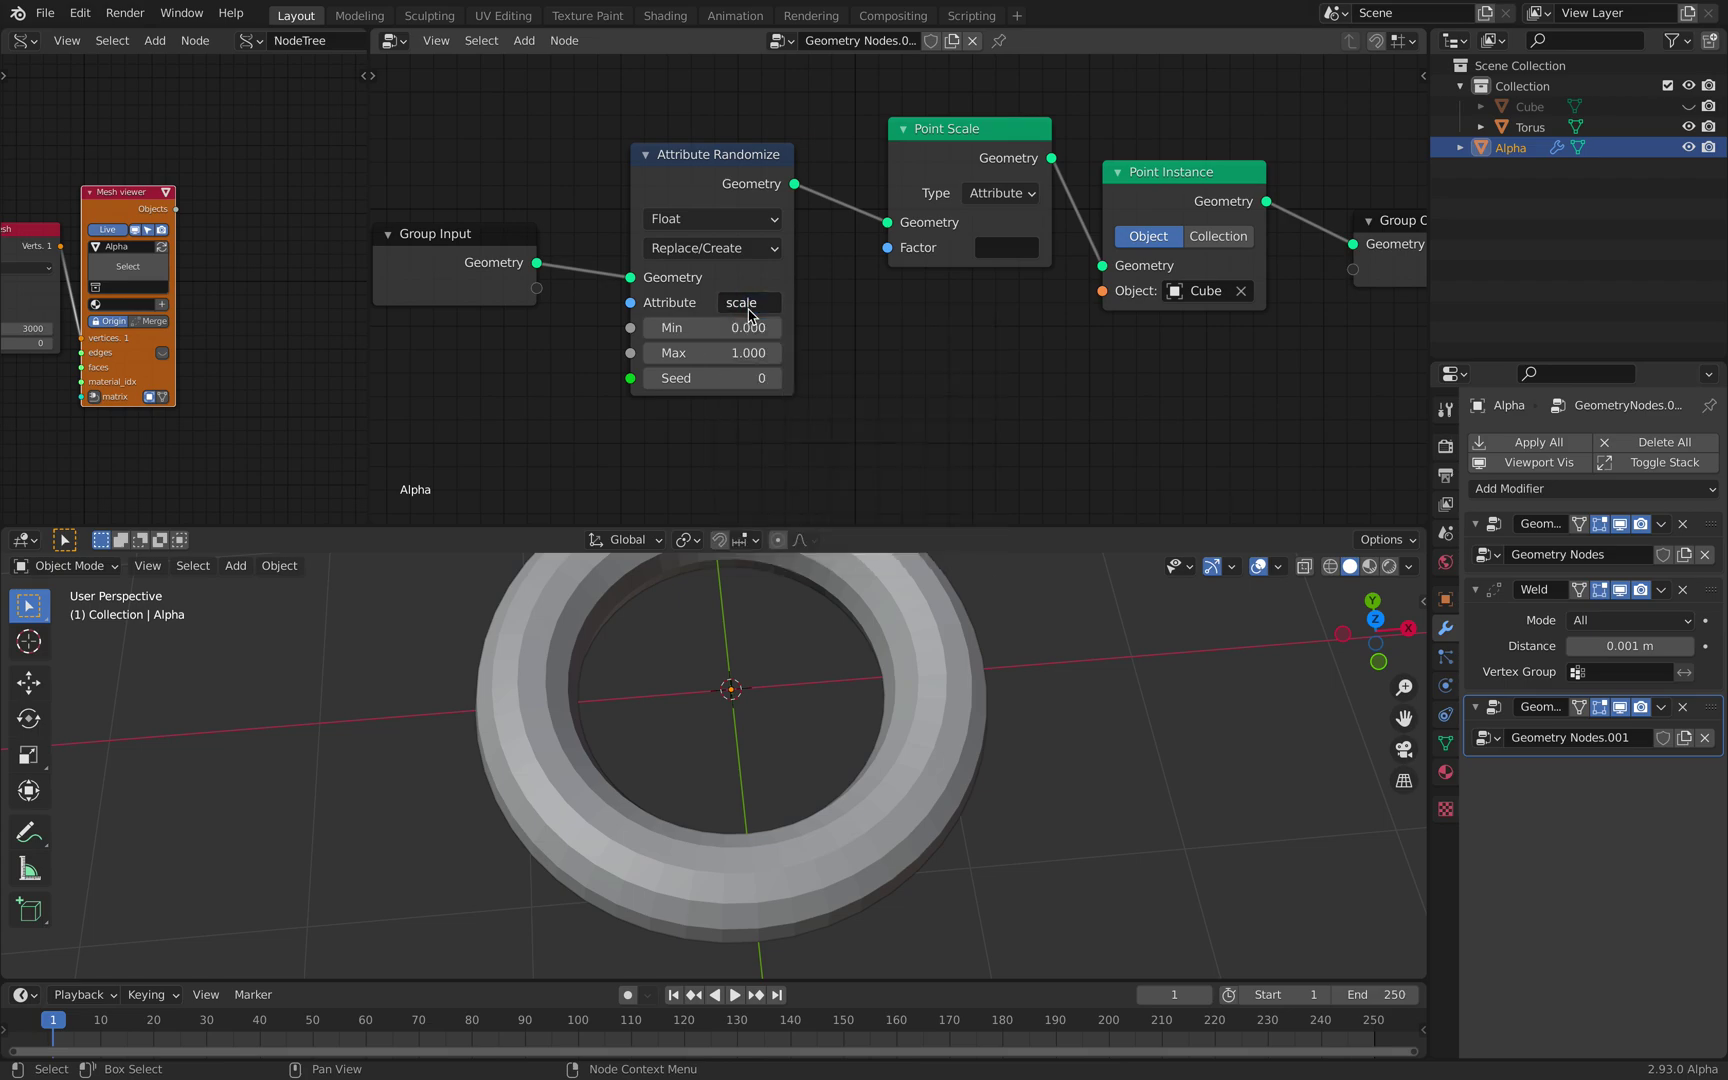
Step: Use "scale" as the Point Scale factor and set Attribute Randomize to Min 0.22, Max 0.3 and Seed 76
{"action": "left_click_drag", "start_coordinate": [736, 322], "coordinate": [700, 322], "text": "shift"}
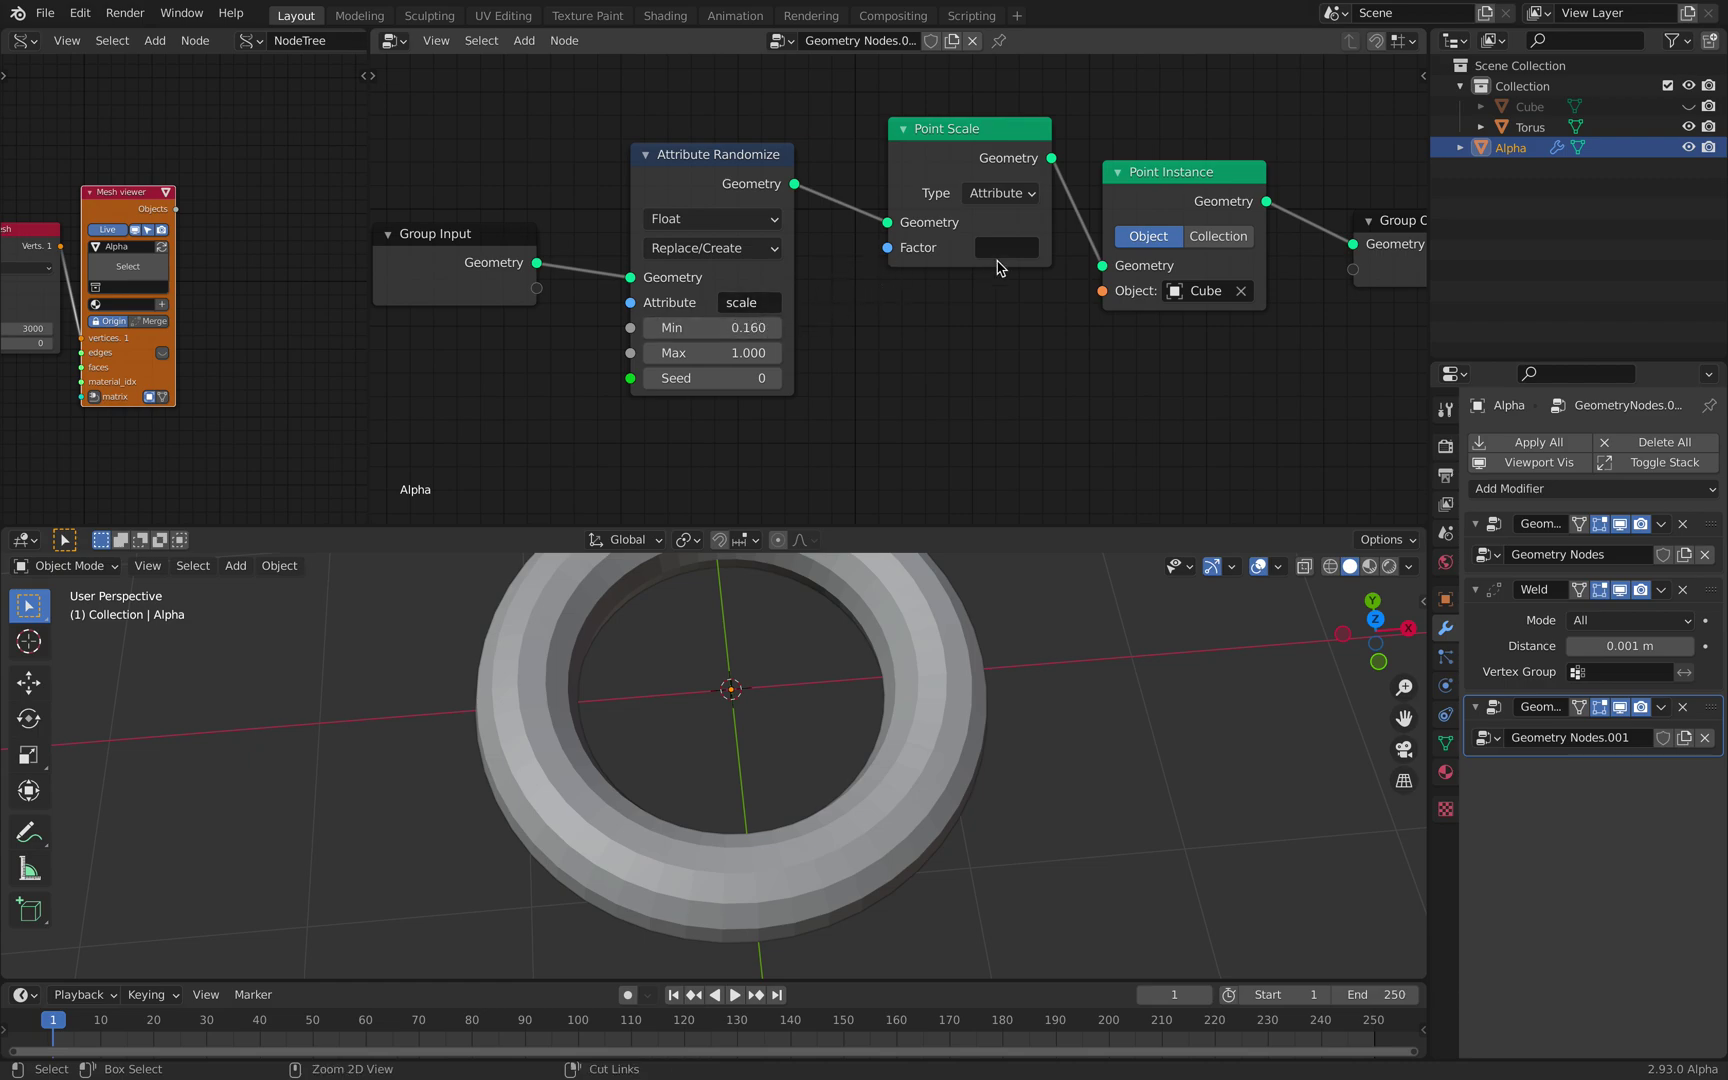
{"action": "type", "text": "scale"}
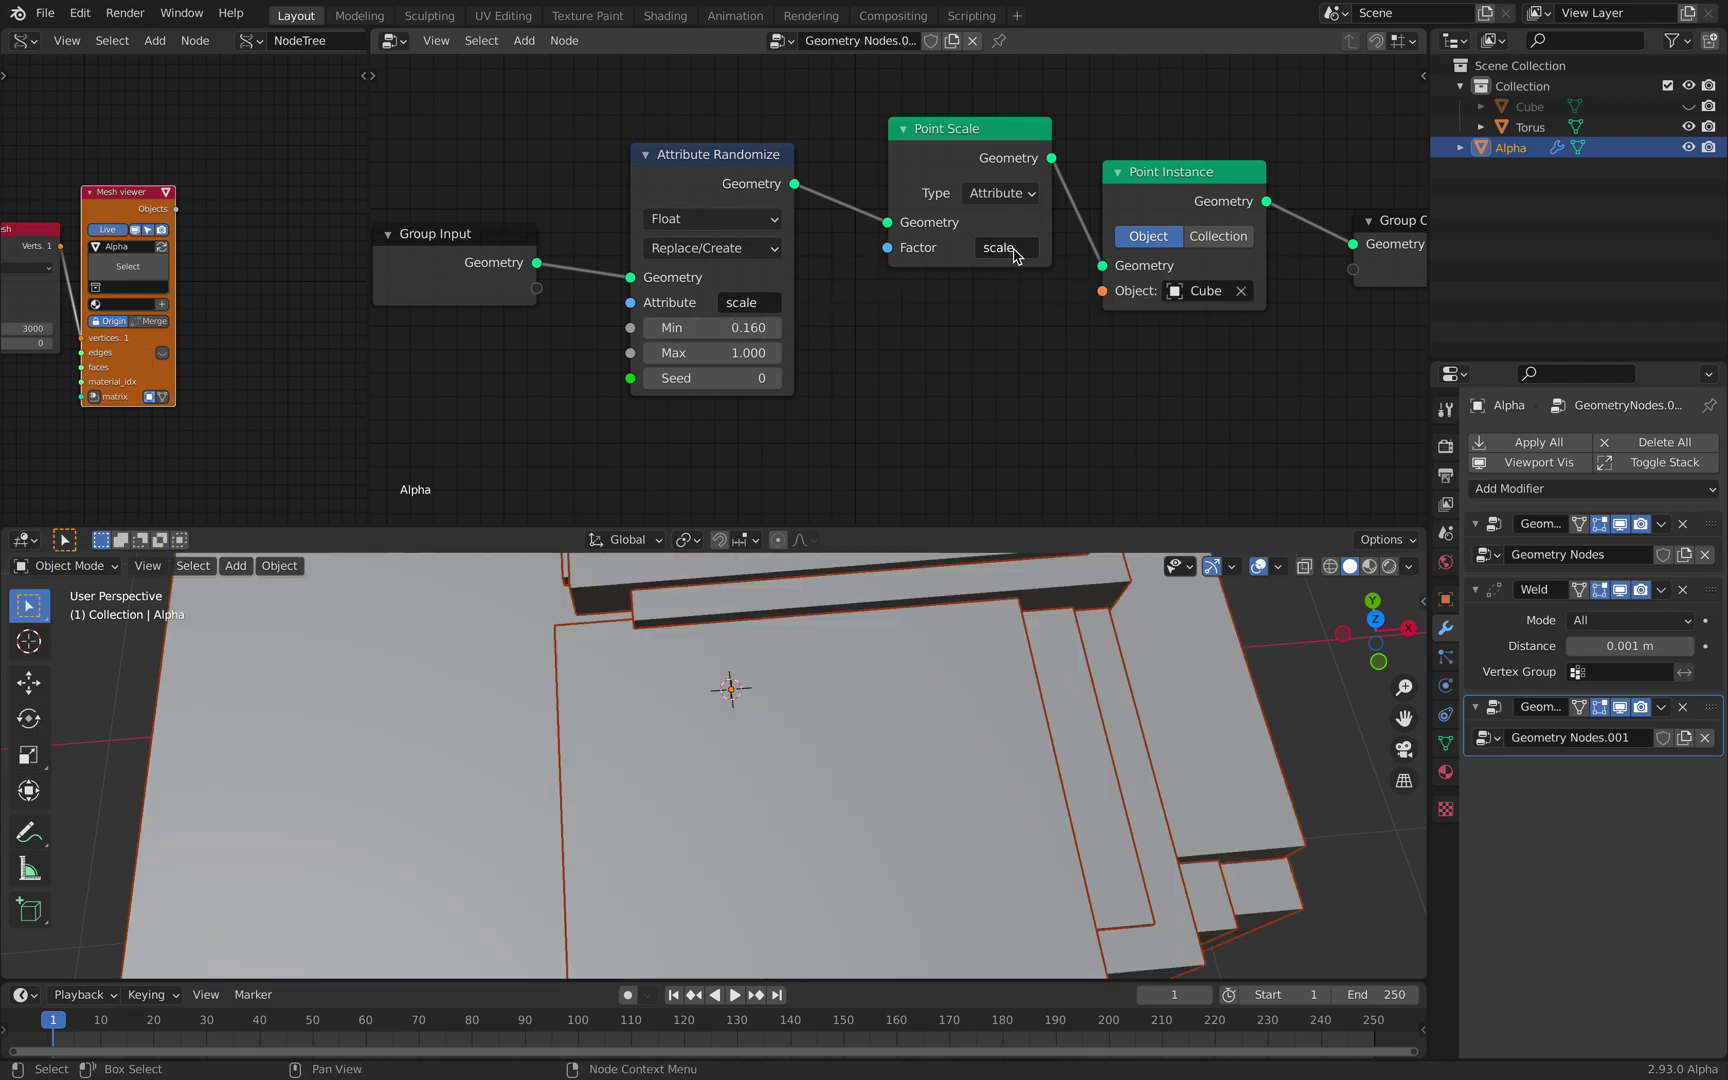
{"action": "left_click_drag", "start_coordinate": [748, 352], "coordinate": [790, 378], "text": "shift"}
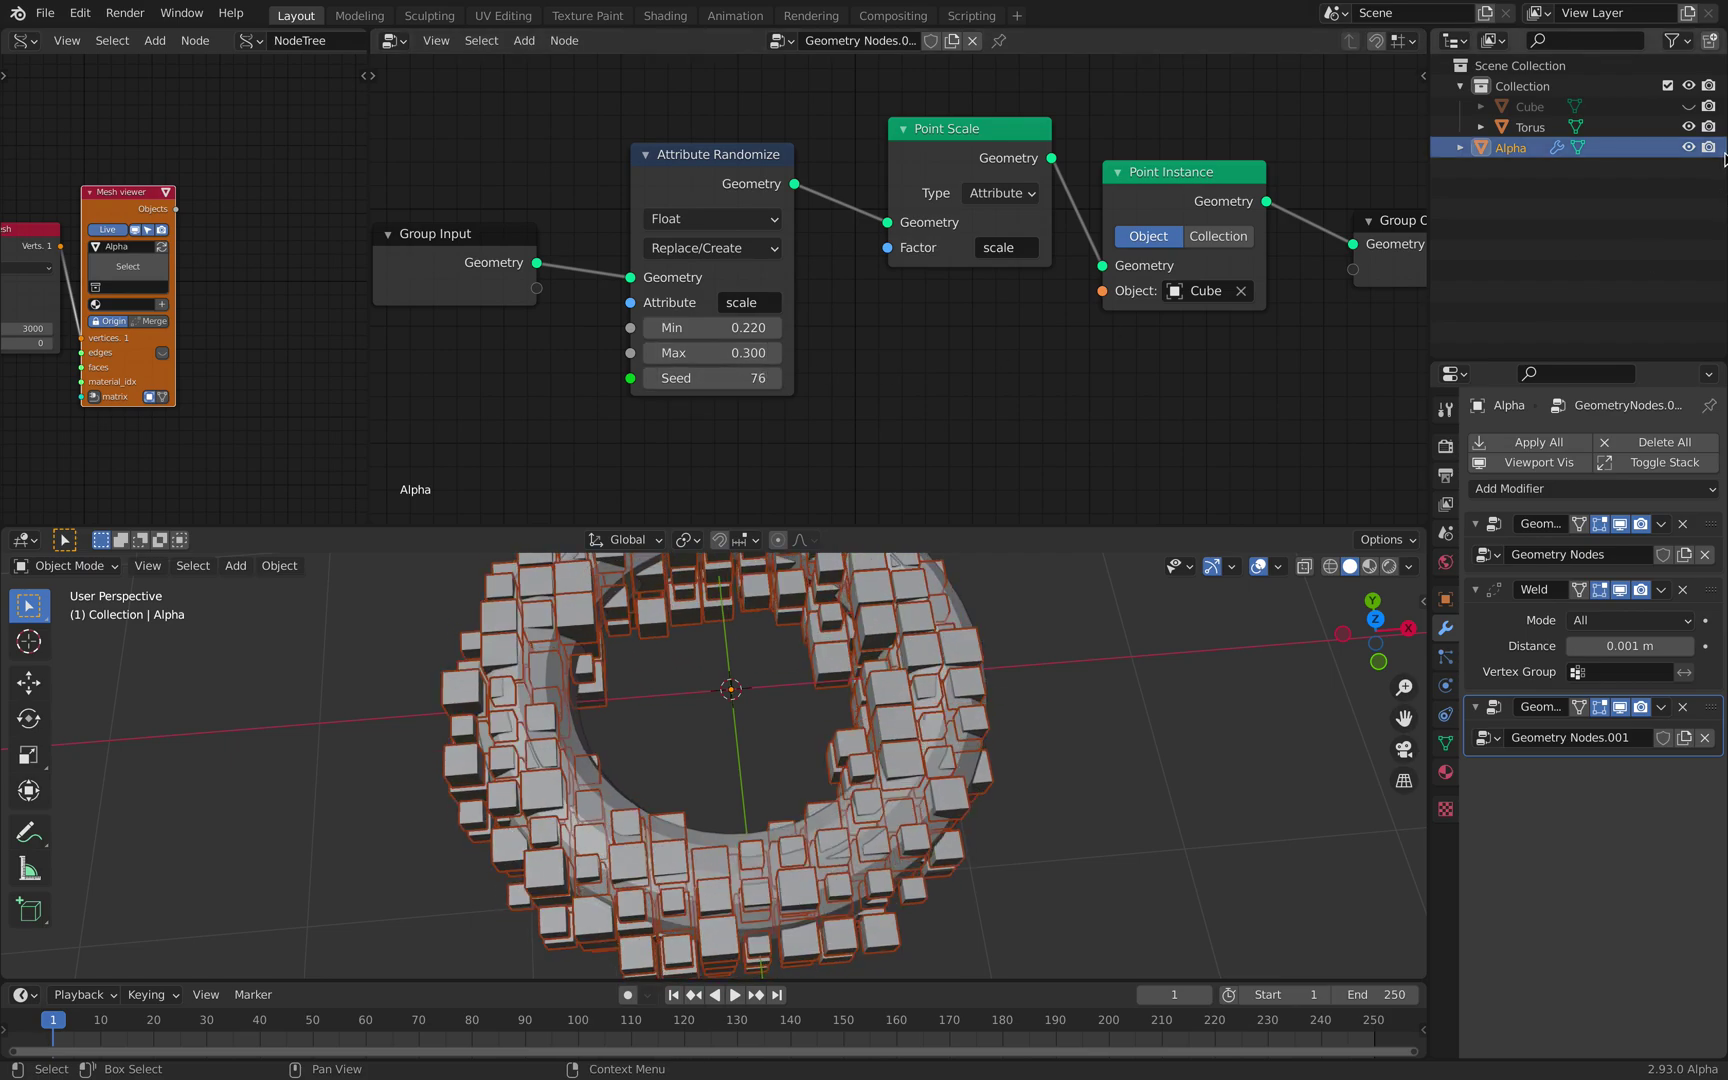
Step: Hide the Torus object in the viewport, save the file, and reselect the Alpha block torus
{"action": "left_click", "coordinate": [1538, 127]}
{"action": "left_click", "coordinate": [1688, 127]}
{"action": "middle_click_drag", "start_coordinate": [948, 782], "coordinate": [810, 692]}
{"action": "key", "text": "ctrl+s"}
{"action": "left_click", "coordinate": [879, 717]}
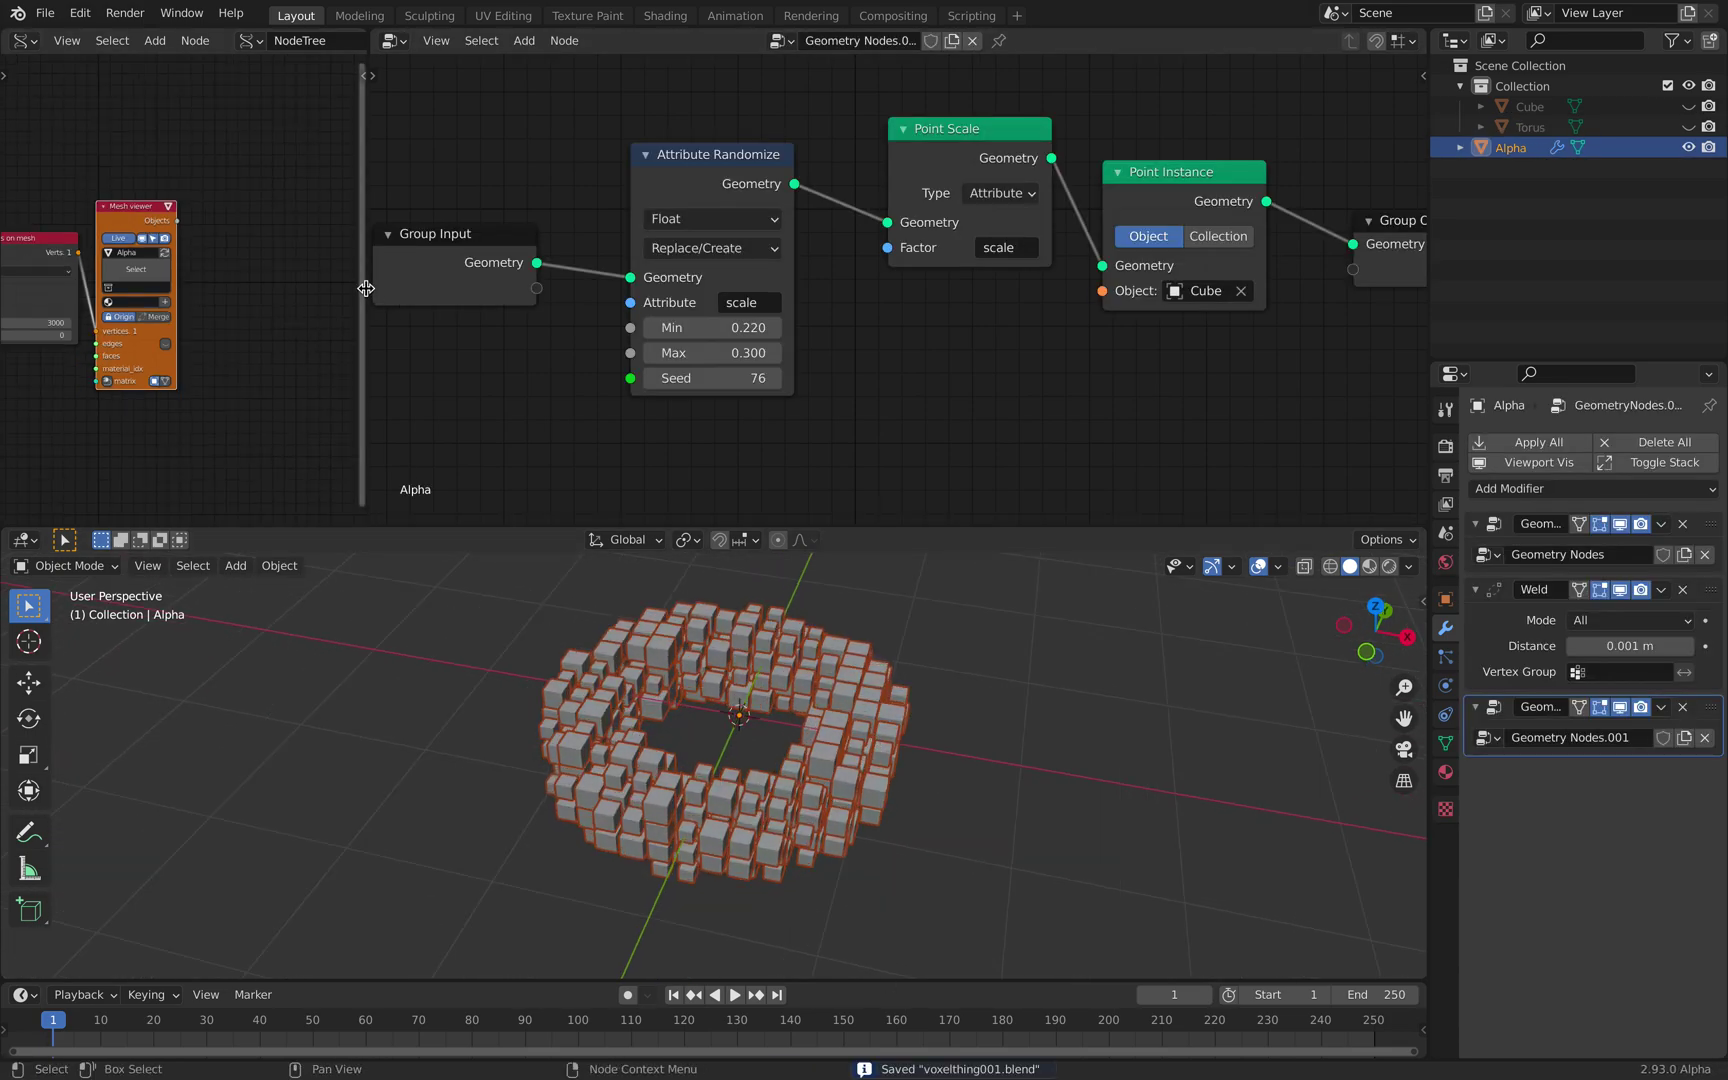
Step: Widen the Sverchok node editor and move the Objects In node away from Random Points on Mesh
{"action": "left_click_drag", "start_coordinate": [364, 287], "coordinate": [661, 275]}
{"action": "middle_click_drag", "start_coordinate": [363, 247], "coordinate": [573, 251]}
{"action": "scroll", "coordinate": [340, 235], "scroll_direction": "up", "scroll_amount": 1}
{"action": "left_click_drag", "start_coordinate": [359, 262], "coordinate": [327, 232]}
{"action": "scroll", "coordinate": [327, 232], "scroll_direction": "up", "scroll_amount": 3}
{"action": "middle_click_drag", "start_coordinate": [153, 236], "coordinate": [351, 208]}
{"action": "scroll", "coordinate": [351, 208], "scroll_direction": "up", "scroll_amount": 3}
{"action": "left_click_drag", "start_coordinate": [317, 137], "coordinate": [189, 141]}
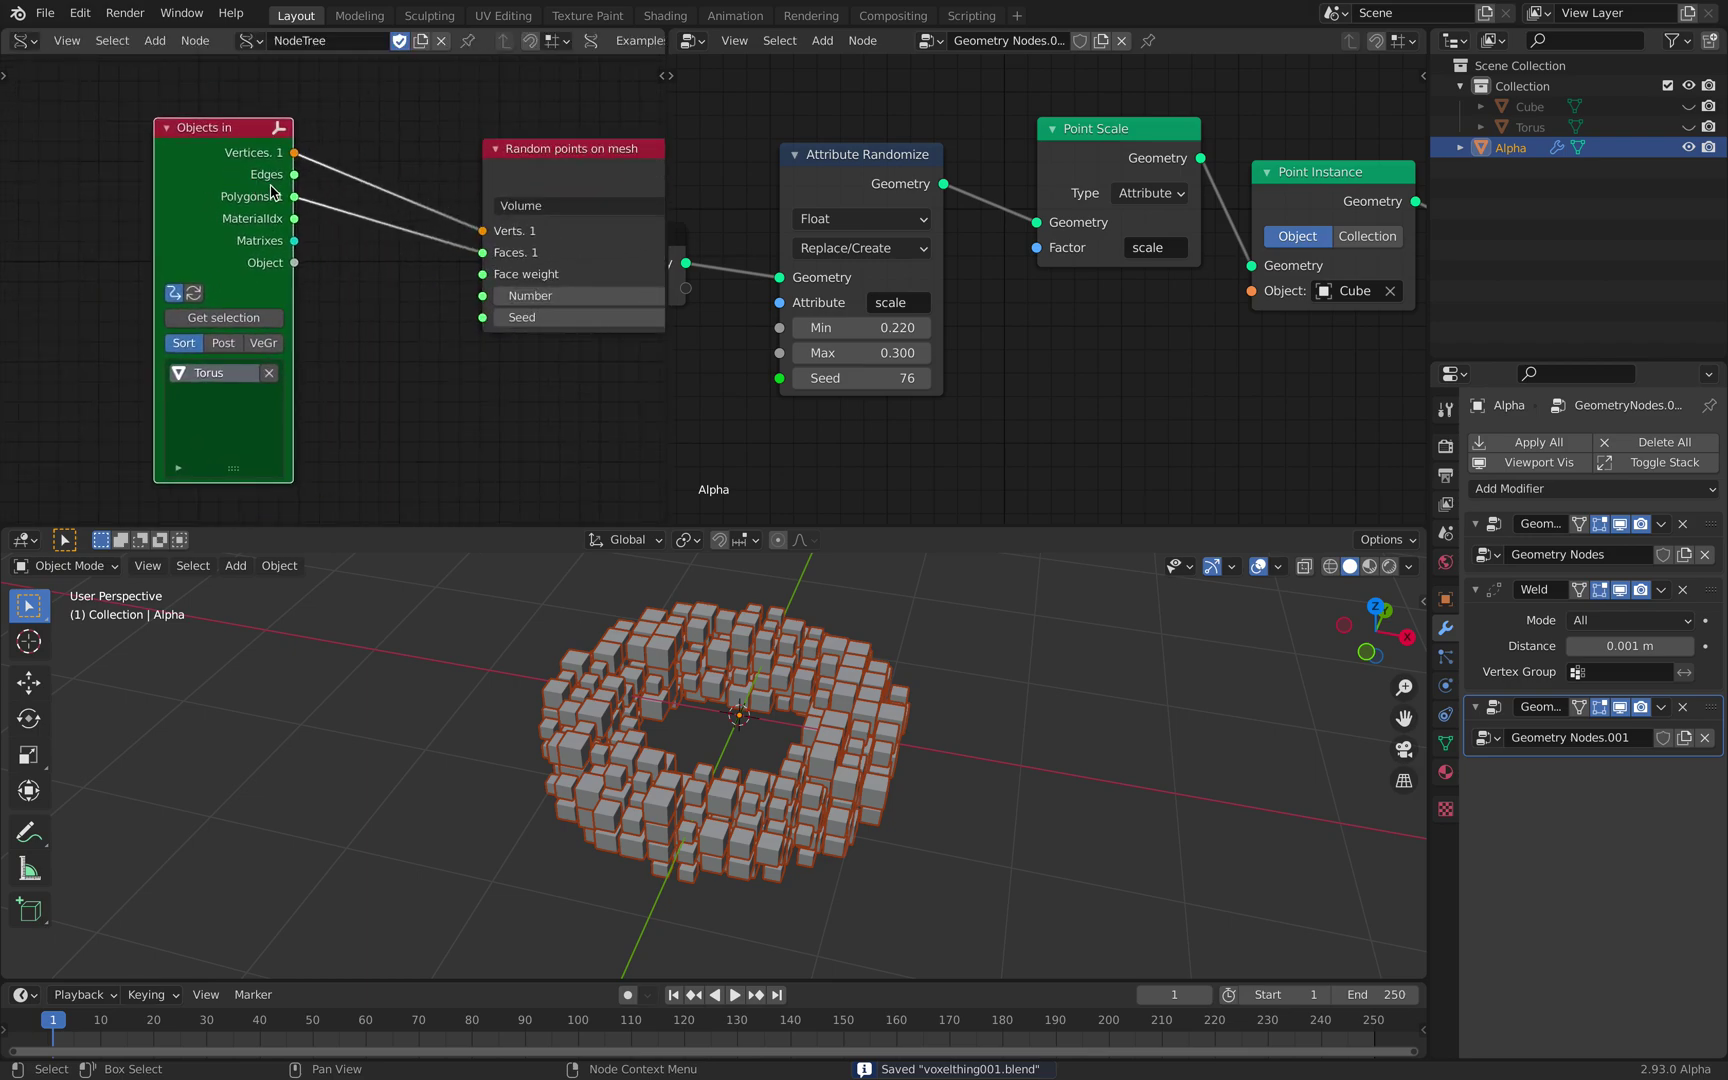
Step: Save the file, move Objects In farther aside, and add a Sverchok Torus node
{"action": "left_click", "coordinate": [1532, 107]}
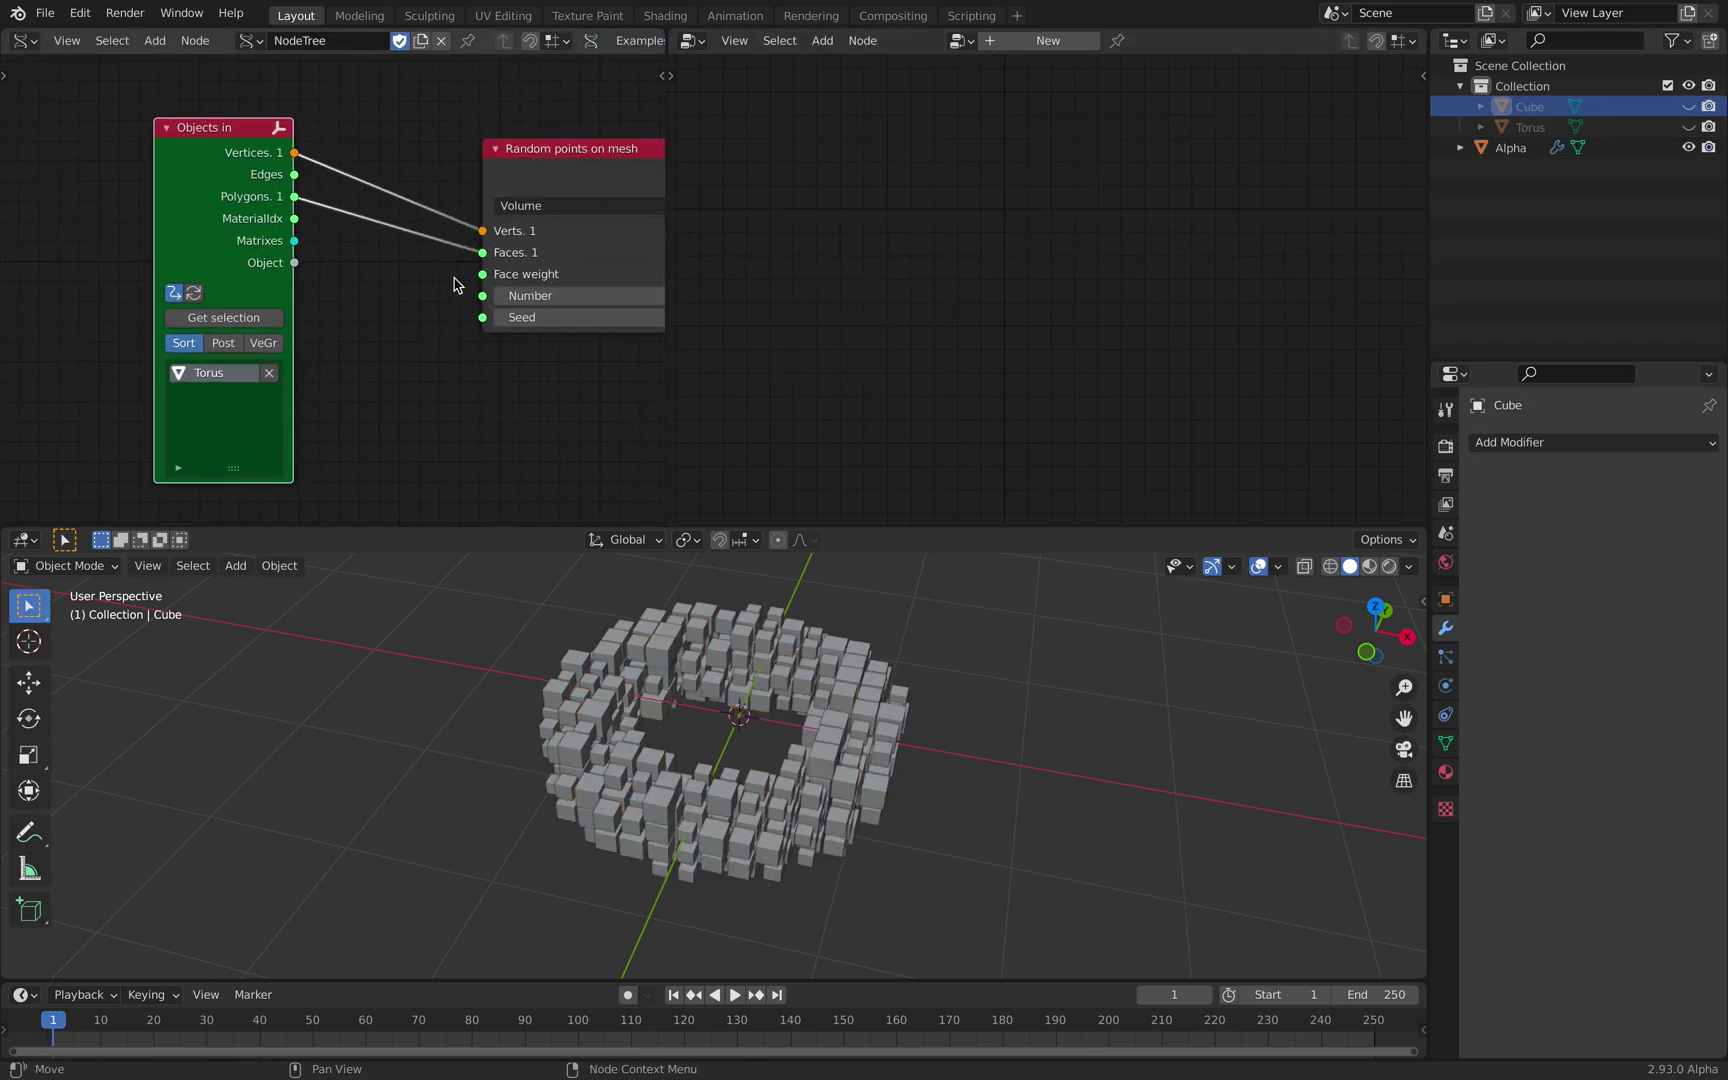
{"action": "key", "text": "ctrl+s"}
{"action": "scroll", "coordinate": [207, 292], "scroll_direction": "down", "scroll_amount": 3}
{"action": "left_click_drag", "start_coordinate": [150, 200], "coordinate": [26, 176]}
{"action": "middle_click_drag", "start_coordinate": [278, 192], "coordinate": [321, 226]}
{"action": "key", "text": "shift+a"}
{"action": "left_click", "coordinate": [271, 292]}
{"action": "type", "text": "toru"}
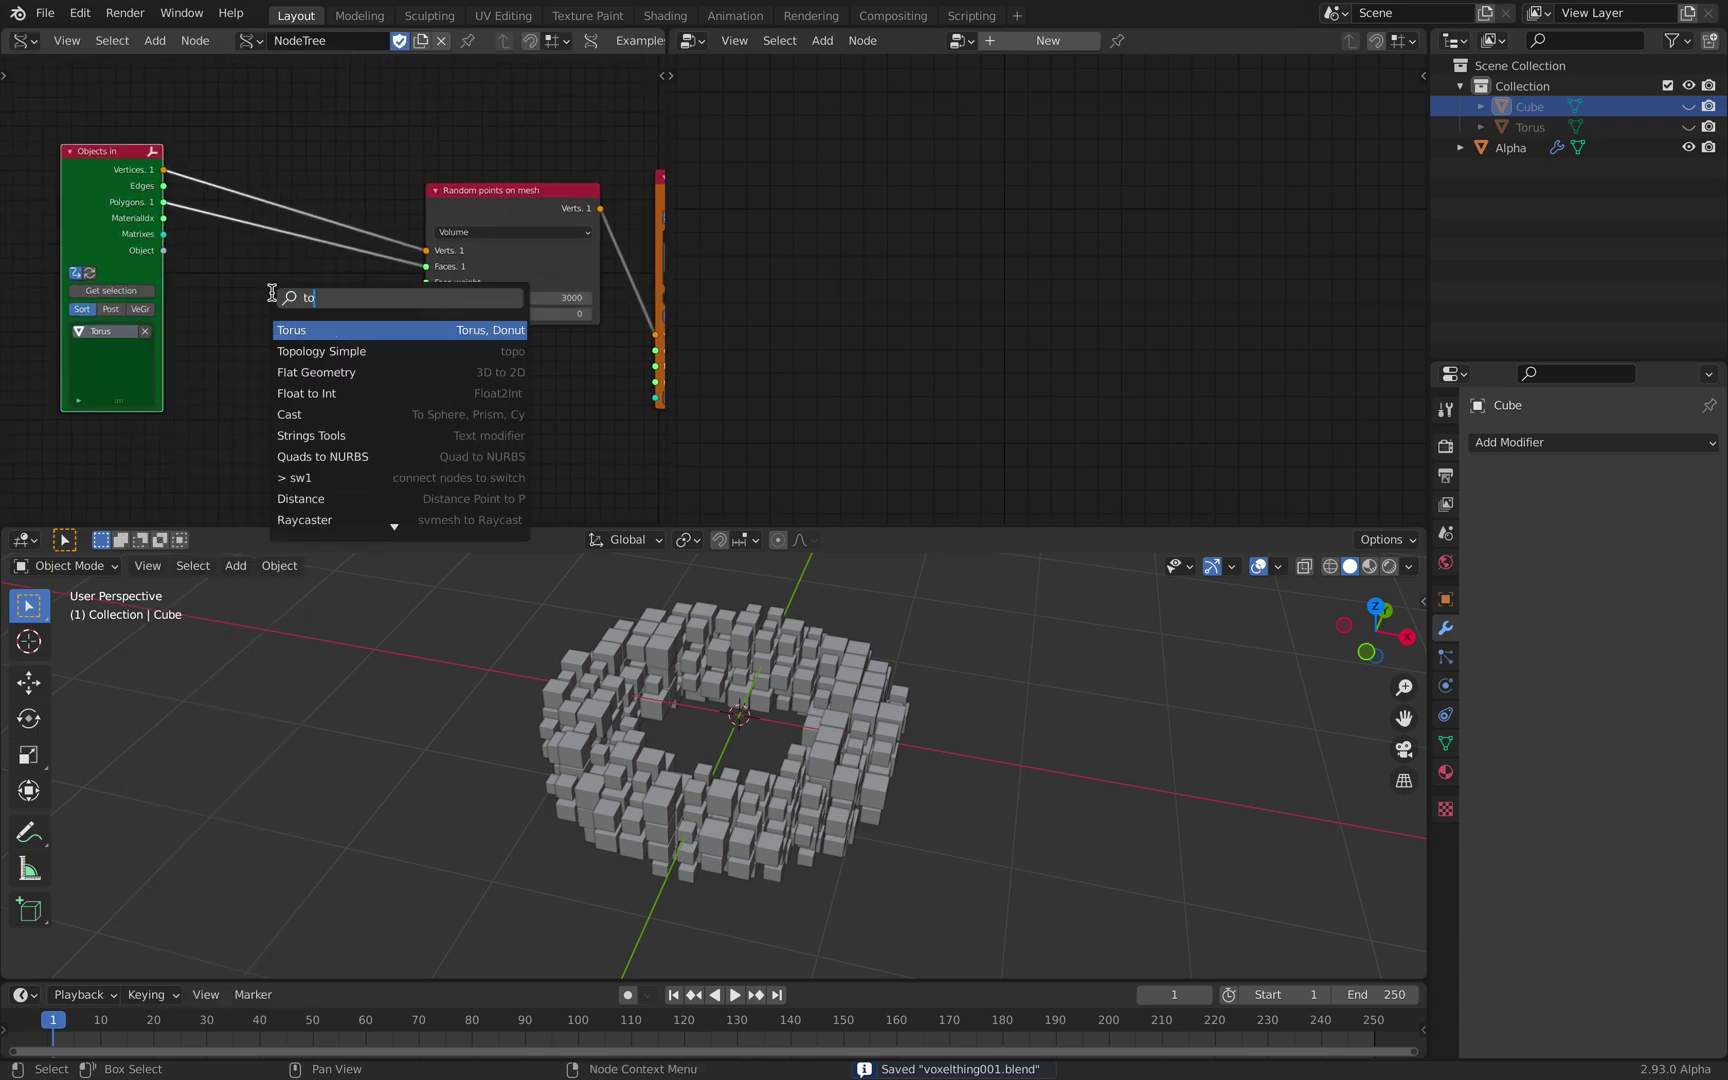
{"action": "key", "text": "Return"}
Step: Place the Torus node beside Random Points on Mesh and feed its vertices and polygons in instead of Objects In
{"action": "left_click", "coordinate": [174, 278]}
{"action": "left_click", "coordinate": [475, 195], "text": "shift"}
{"action": "key", "text": "f"}
{"action": "left_click", "coordinate": [397, 104]}
{"action": "left_click_drag", "start_coordinate": [287, 283], "coordinate": [342, 208]}
Step: Set the Torus node's major radius to 0.95 m and minor radius to 0.31 m, and save the file
{"action": "scroll", "coordinate": [305, 280], "scroll_direction": "up", "scroll_amount": 3}
{"action": "mouse_move", "coordinate": [285, 369]}
{"action": "left_mouse_down"}
{"action": "mouse_move", "coordinate": [310, 369]}
{"action": "mouse_move", "coordinate": [295, 349]}
{"action": "mouse_move", "coordinate": [312, 349]}
{"action": "mouse_move", "coordinate": [280, 349]}
{"action": "mouse_move", "coordinate": [330, 349]}
{"action": "mouse_move", "coordinate": [296, 349]}
{"action": "left_mouse_up"}
{"action": "middle_click_drag", "start_coordinate": [663, 605], "coordinate": [812, 650]}
{"action": "key", "text": "ctrl+s"}
Step: Select the Alpha block torus, set both Min and Max of Attribute Randomize to 0.27, and save the file
{"action": "left_click", "coordinate": [792, 712]}
{"action": "scroll", "coordinate": [876, 420], "scroll_direction": "up", "scroll_amount": 1}
{"action": "middle_click_drag", "start_coordinate": [878, 401], "coordinate": [917, 409]}
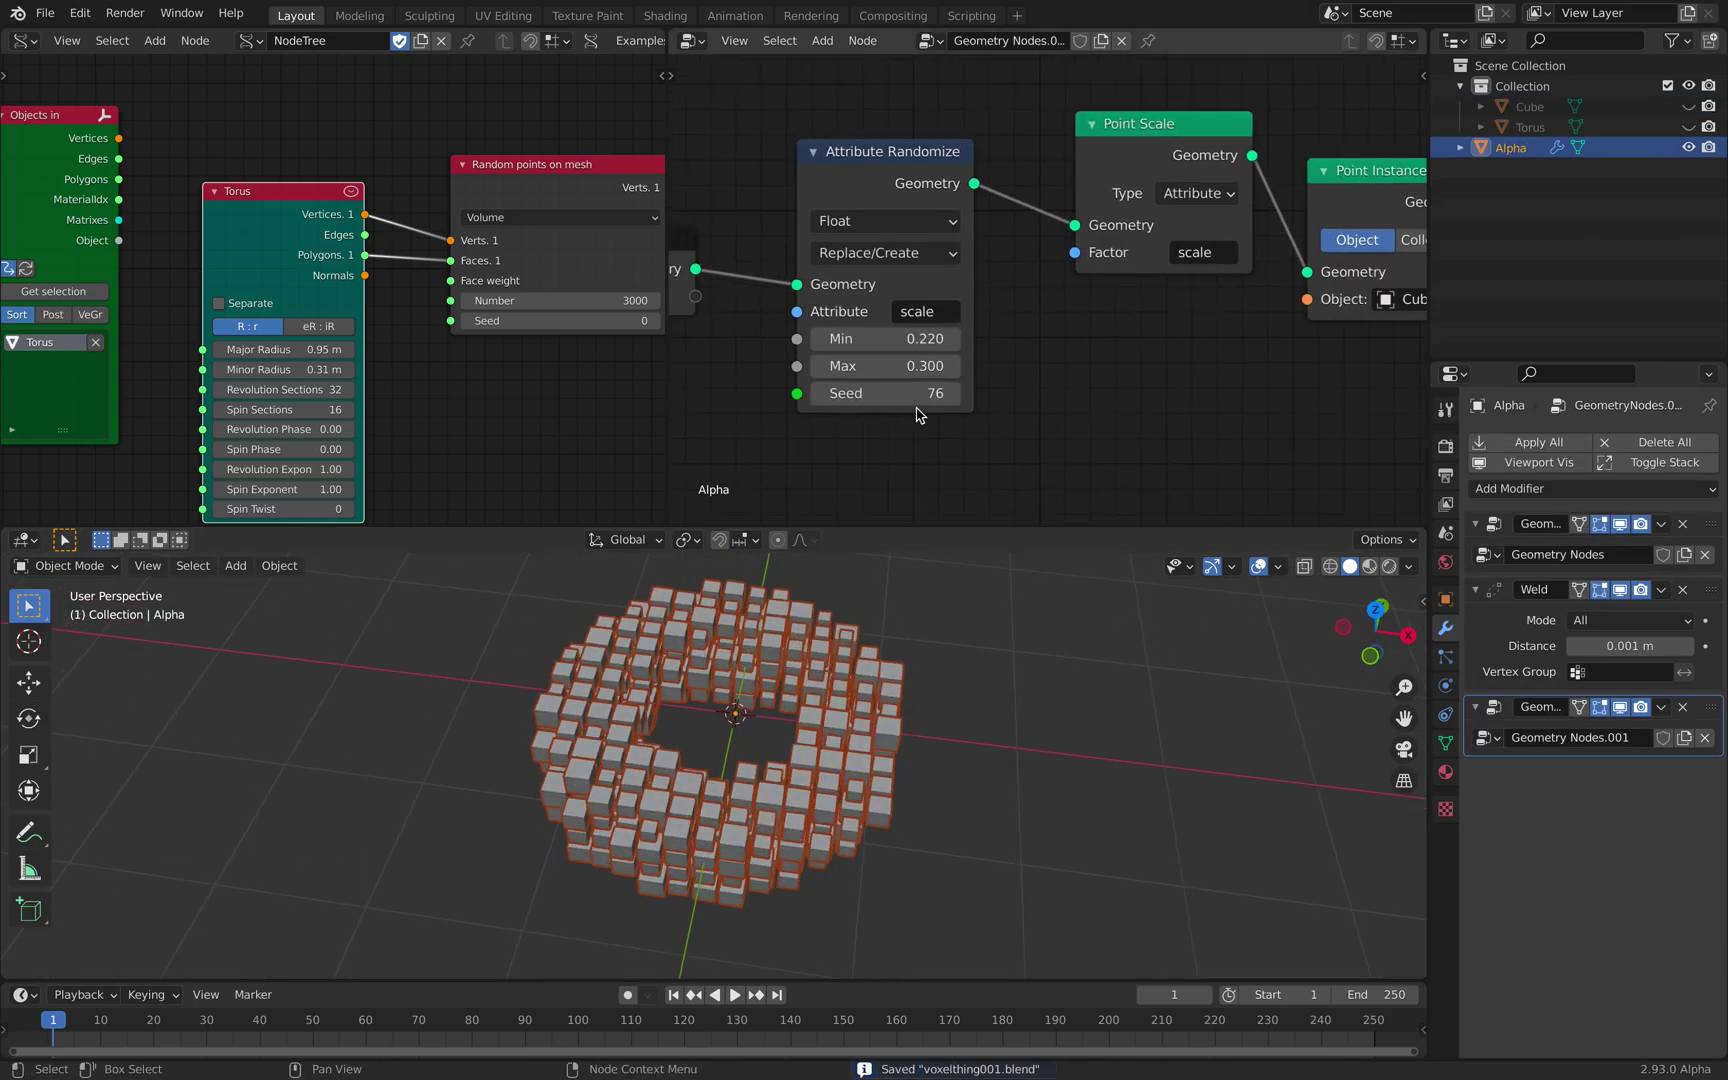
{"action": "left_click_drag", "start_coordinate": [905, 340], "coordinate": [1125, 366]}
{"action": "type", "text": "1"}
{"action": "key", "text": "Return"}
{"action": "type", "text": "0.05"}
{"action": "key", "text": "Return"}
{"action": "left_click", "coordinate": [1034, 679]}
{"action": "middle_click_drag", "start_coordinate": [1034, 679], "coordinate": [889, 693]}
{"action": "key", "text": "ctrl+s"}
{"action": "left_click", "coordinate": [866, 708]}
{"action": "left_click", "coordinate": [1376, 628]}
{"action": "scroll", "coordinate": [889, 693], "scroll_direction": "up", "scroll_amount": 1}
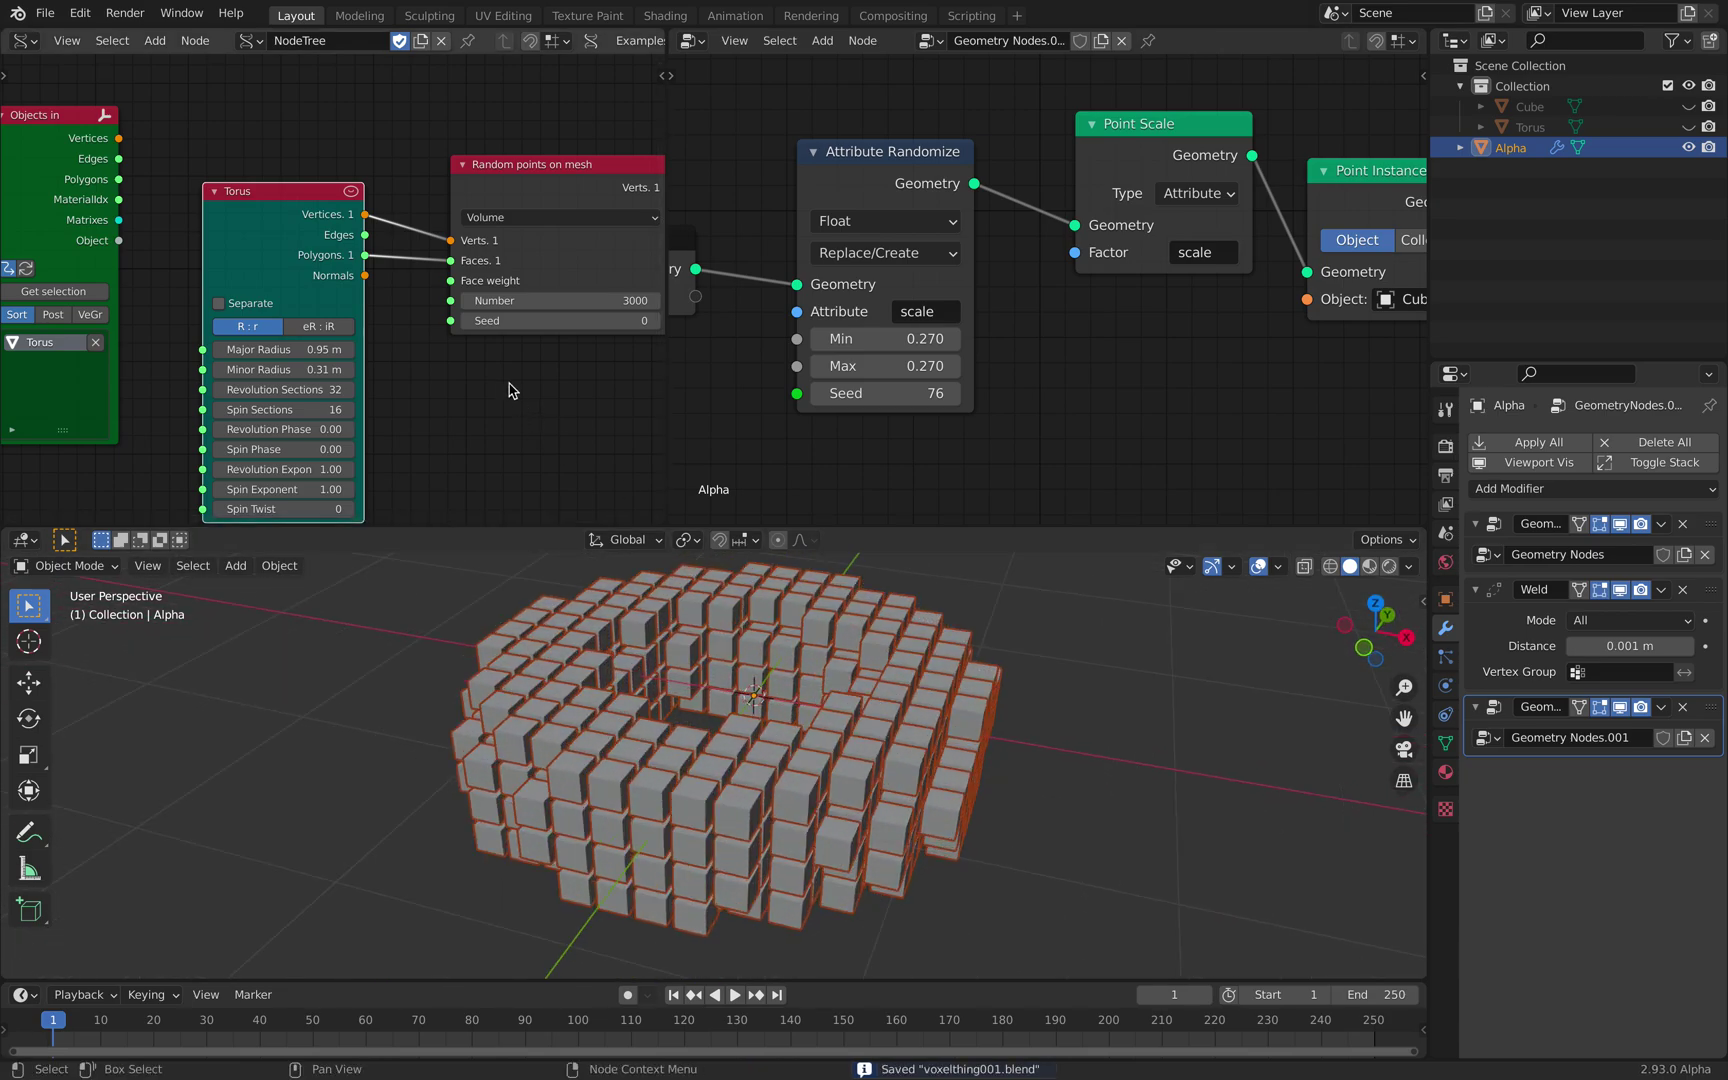
Step: Set Attribute Randomize to Min 0.23, Max 0.29 and Seed 200, and save the file
{"action": "scroll", "coordinate": [879, 386], "scroll_direction": "down", "scroll_amount": 1}
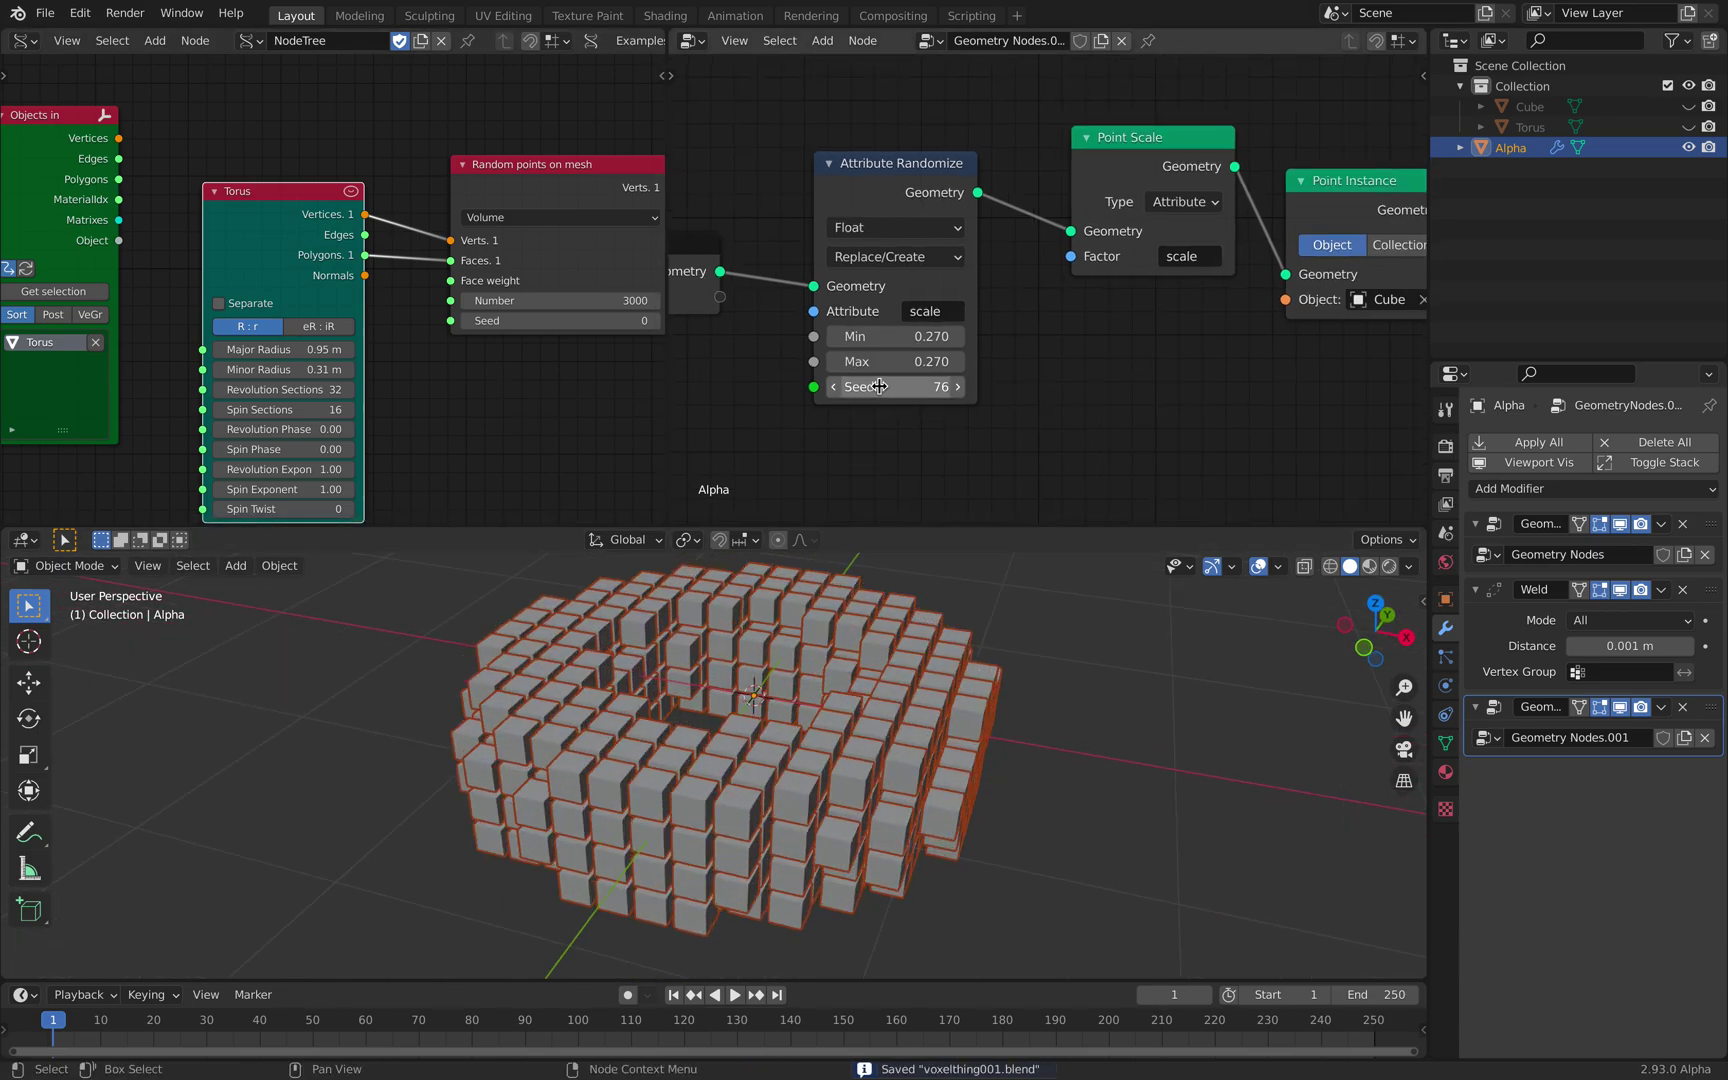
{"action": "left_click_drag", "start_coordinate": [879, 386], "coordinate": [958, 387]}
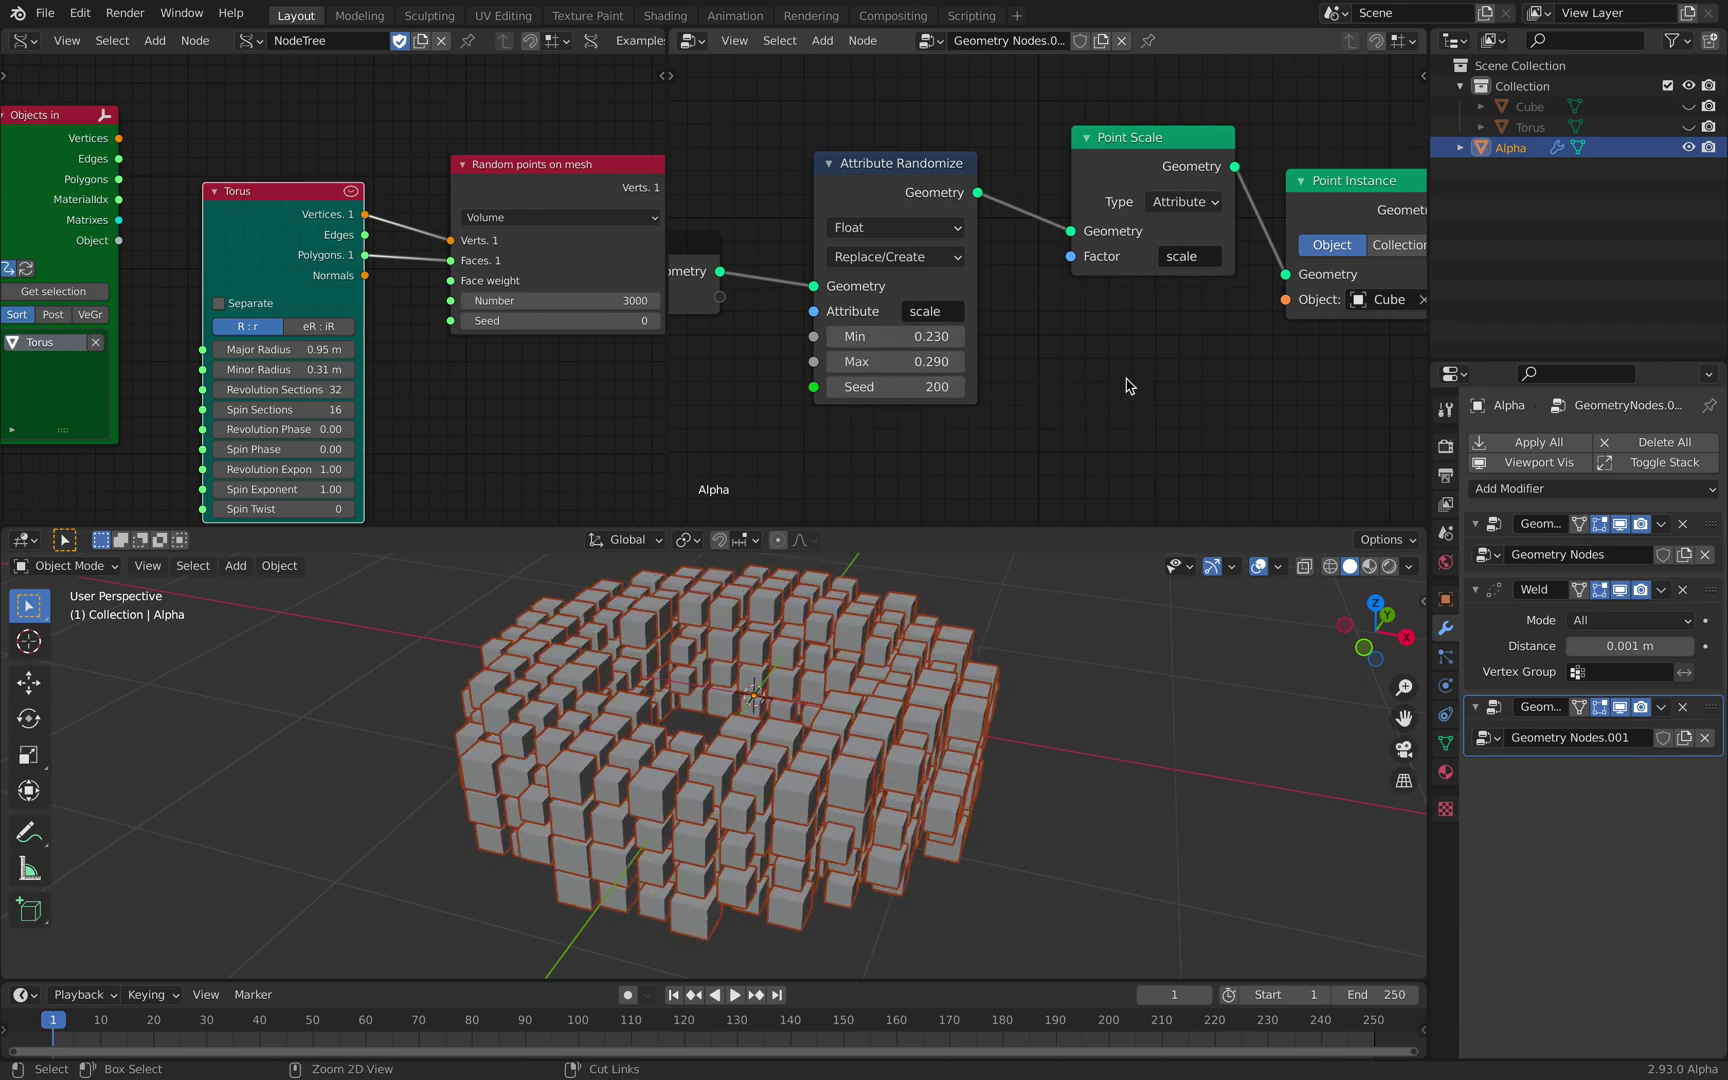
{"action": "key", "text": "ctrl+s"}
Step: Review the whole Sverchok node tree and the Geometry Nodes tree of Alpha
{"action": "scroll", "coordinate": [1127, 378], "scroll_direction": "down", "scroll_amount": 2}
{"action": "middle_click_drag", "start_coordinate": [1149, 370], "coordinate": [1109, 381]}
{"action": "scroll", "coordinate": [1255, 203], "scroll_direction": "down", "scroll_amount": 1}
{"action": "middle_click_drag", "start_coordinate": [1255, 203], "coordinate": [1251, 220]}
{"action": "scroll", "coordinate": [455, 143], "scroll_direction": "down", "scroll_amount": 4}
{"action": "middle_click_drag", "start_coordinate": [405, 133], "coordinate": [244, 146]}
{"action": "mouse_move", "coordinate": [460, 189]}
{"action": "middle_mouse_down"}
{"action": "mouse_move", "coordinate": [478, 181]}
{"action": "mouse_move", "coordinate": [451, 170]}
{"action": "mouse_move", "coordinate": [467, 169]}
{"action": "middle_mouse_up"}
{"action": "scroll", "coordinate": [478, 181], "scroll_direction": "down", "scroll_amount": 1}
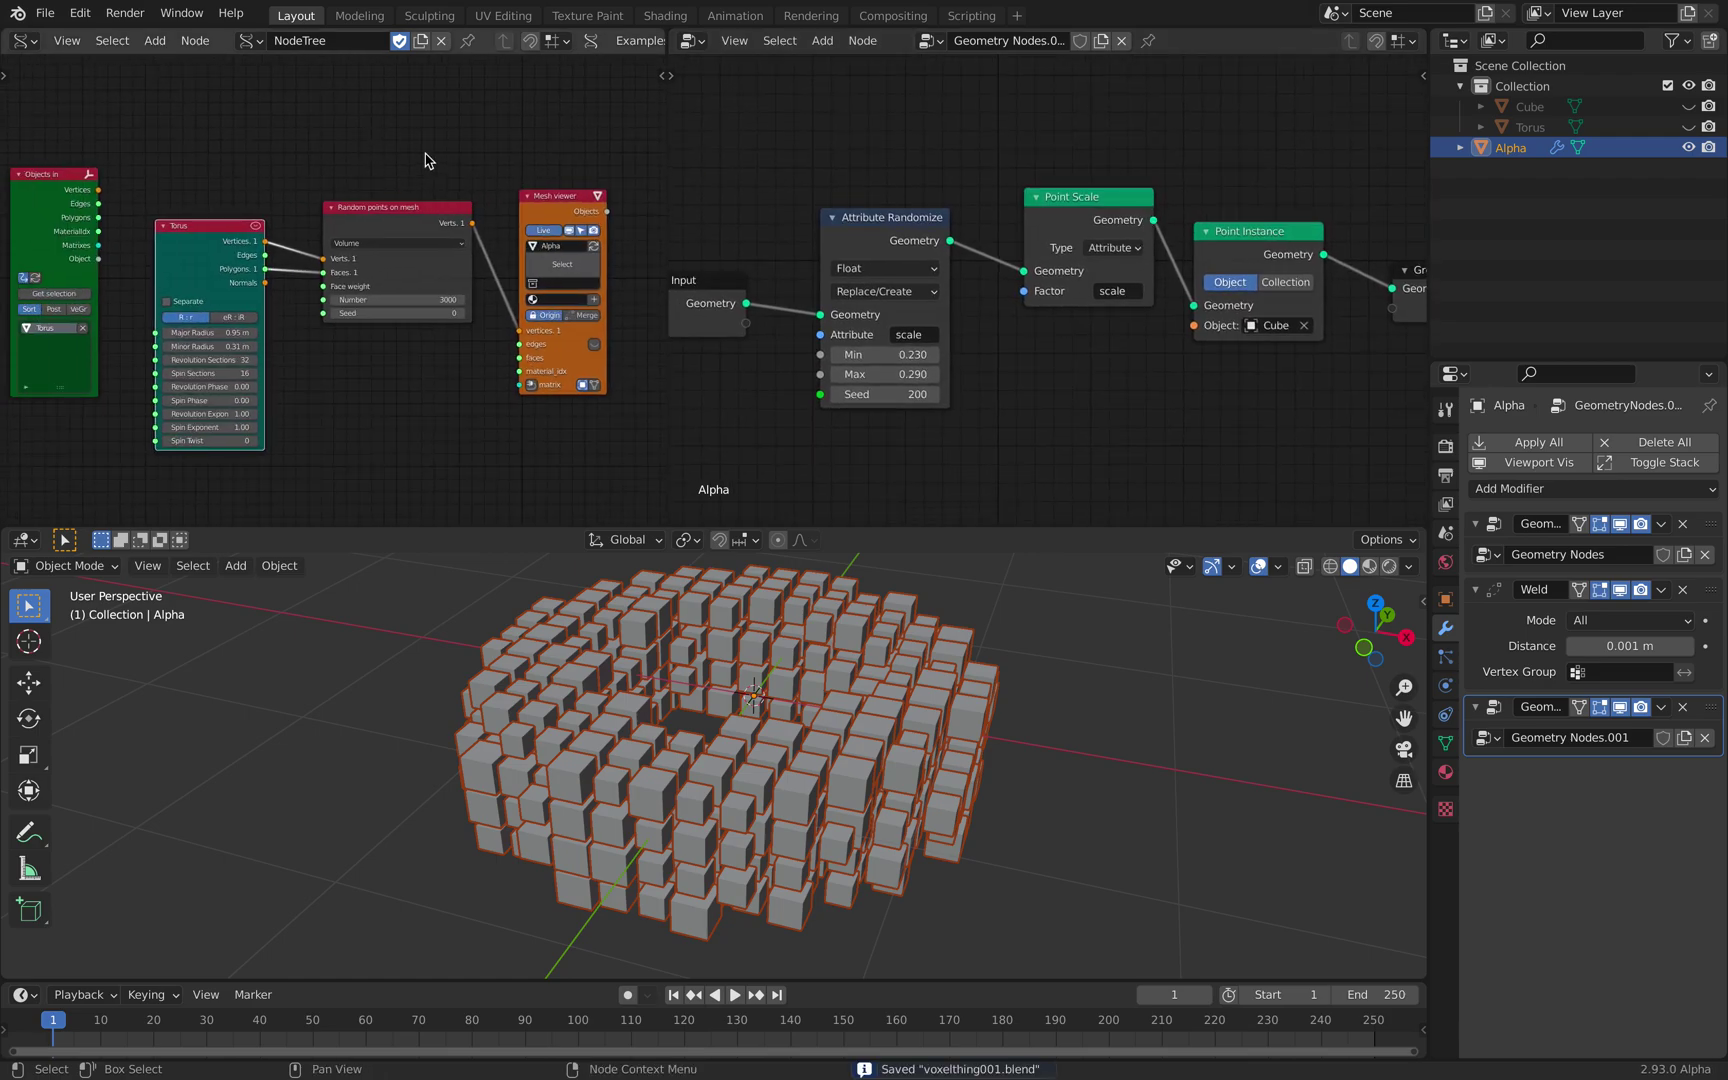
Step: Reposition the Group Input node ahead of Attribute Randomize and save the file
{"action": "middle_click_drag", "start_coordinate": [818, 175], "coordinate": [1102, 172]}
{"action": "scroll", "coordinate": [1030, 185], "scroll_direction": "up", "scroll_amount": 2}
{"action": "left_click_drag", "start_coordinate": [848, 326], "coordinate": [852, 289]}
{"action": "key", "text": "ctrl+s"}
{"action": "middle_click_drag", "start_coordinate": [895, 247], "coordinate": [900, 261]}
{"action": "left_click_drag", "start_coordinate": [852, 298], "coordinate": [782, 231]}
{"action": "middle_click_drag", "start_coordinate": [816, 253], "coordinate": [1005, 268]}
{"action": "mouse_move", "coordinate": [966, 268]}
{"action": "left_mouse_down"}
{"action": "mouse_move", "coordinate": [775, 256]}
{"action": "mouse_move", "coordinate": [980, 298]}
{"action": "left_mouse_up"}
{"action": "middle_click_drag", "start_coordinate": [1135, 237], "coordinate": [954, 249]}
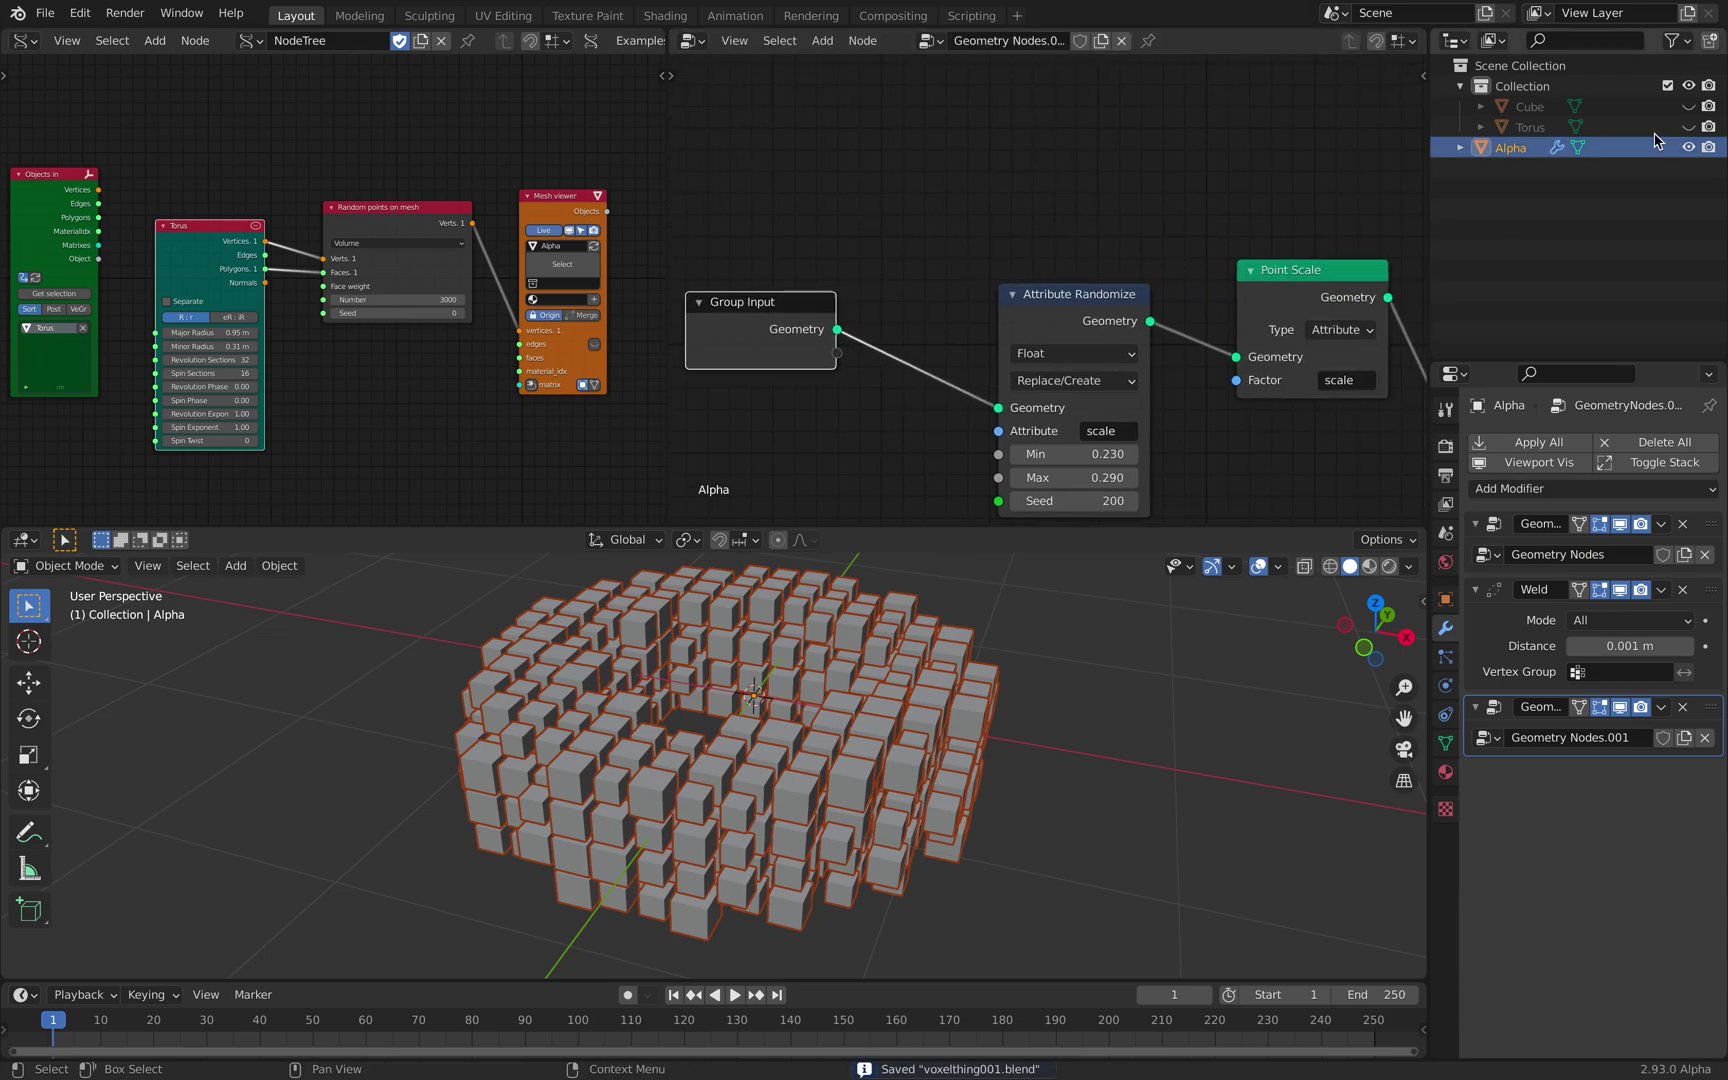
Step: Show the hidden source Cube, hide it again, and inspect the Alpha block torus from several angles
{"action": "left_click", "coordinate": [1688, 106]}
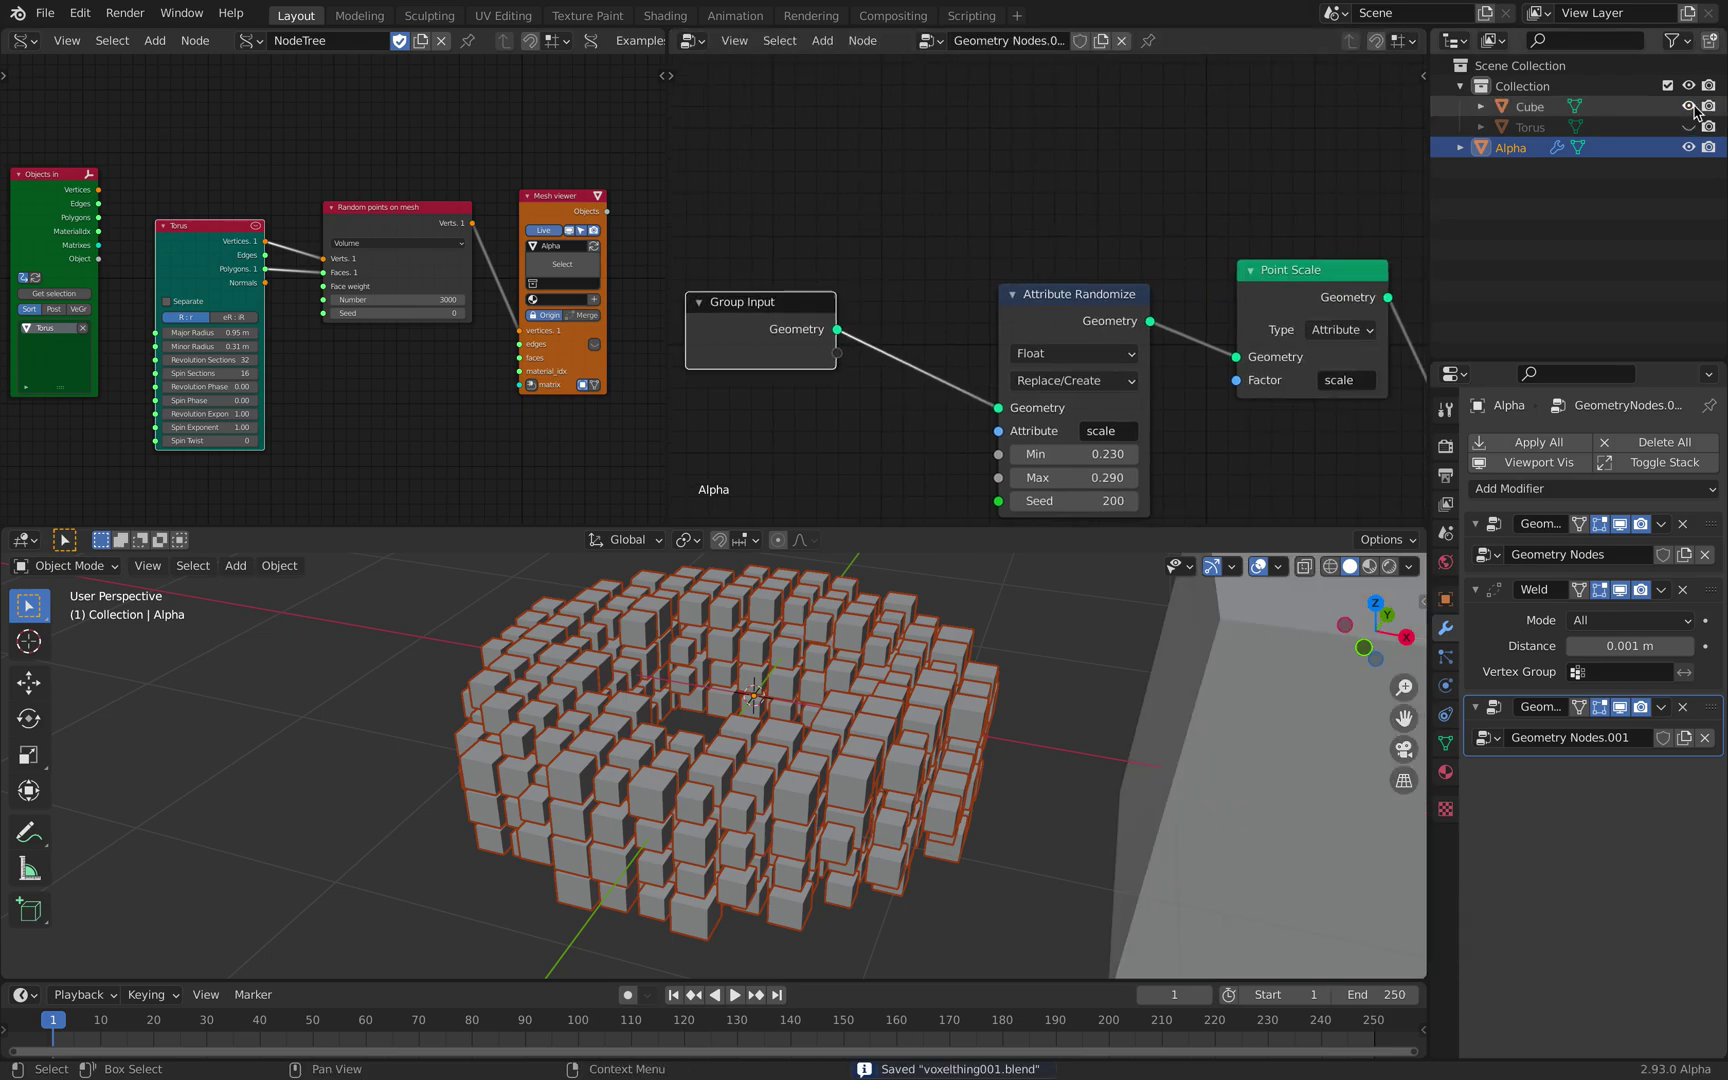
{"action": "left_click", "coordinate": [1690, 106]}
{"action": "scroll", "coordinate": [899, 650], "scroll_direction": "down", "scroll_amount": 3}
{"action": "middle_click_drag", "start_coordinate": [899, 645], "coordinate": [896, 720]}
{"action": "scroll", "coordinate": [899, 704], "scroll_direction": "up", "scroll_amount": 2}
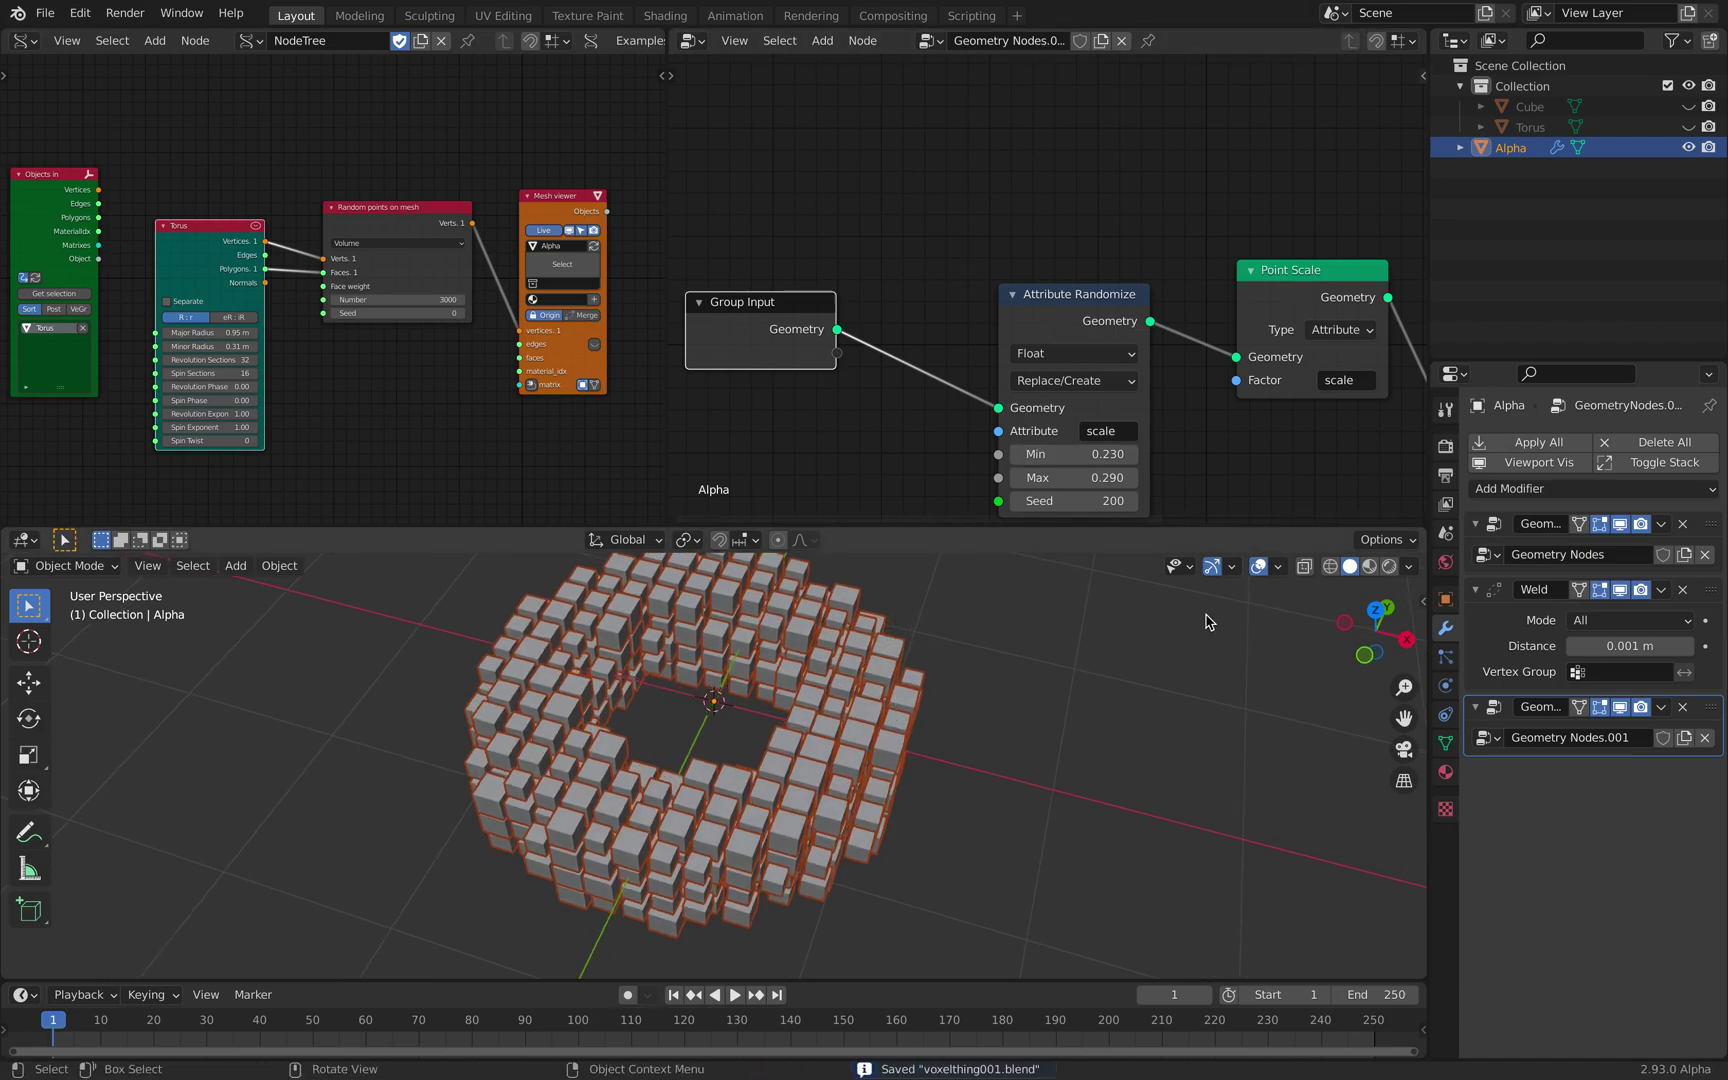
{"action": "middle_click_drag", "start_coordinate": [972, 702], "coordinate": [925, 640]}
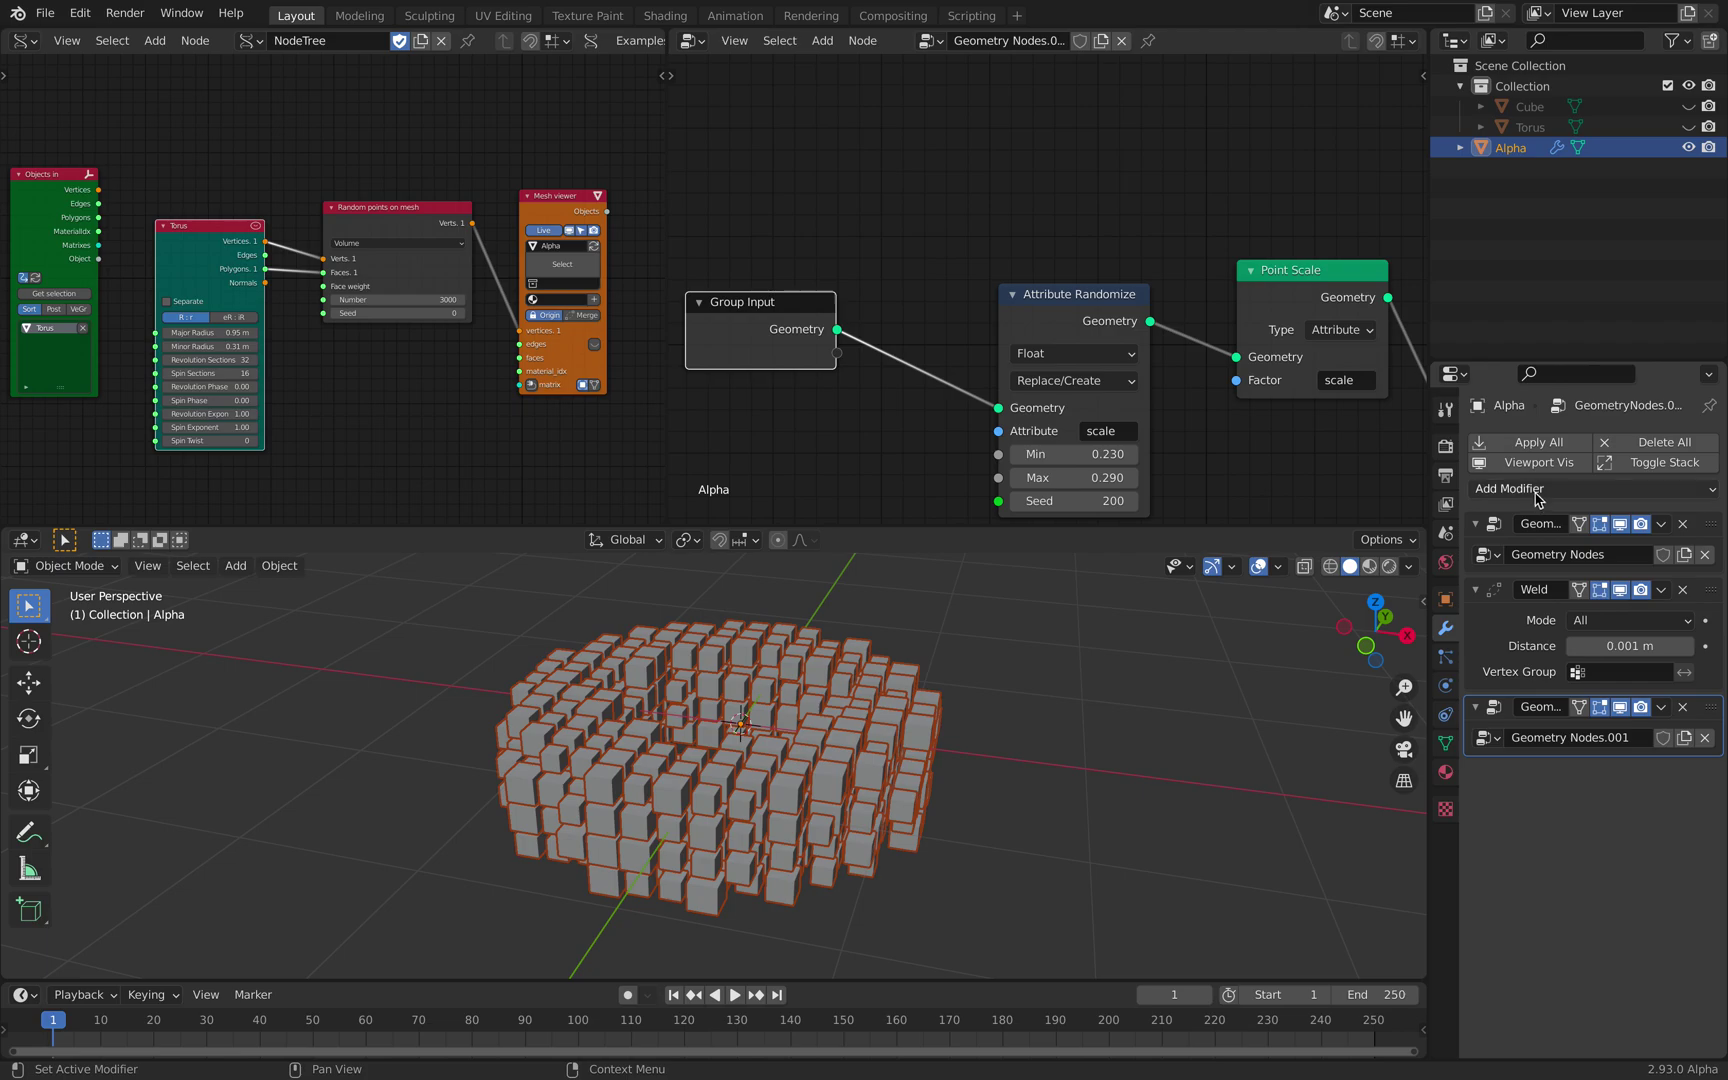
Step: Add a Displace modifier at the end of Alpha's modifier stack with Strength 0, and save the file
{"action": "left_click", "coordinate": [1538, 490]}
{"action": "left_click", "coordinate": [1440, 617]}
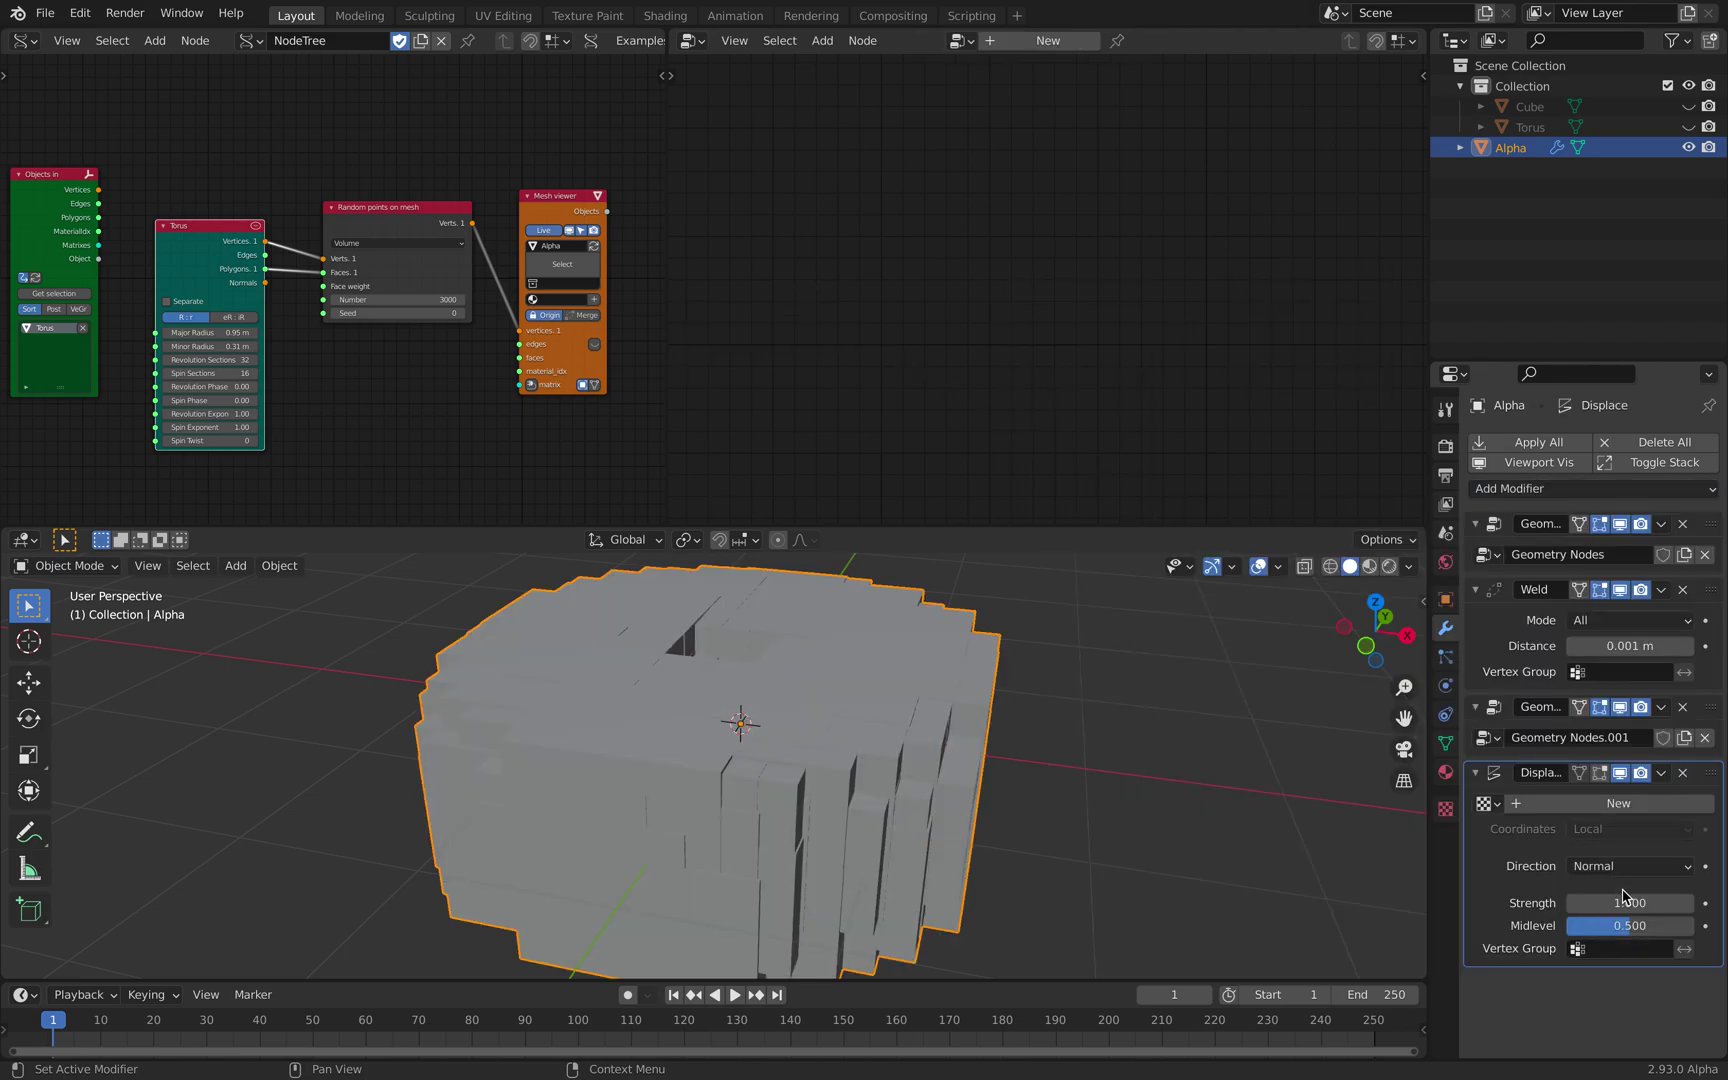
{"action": "type", "text": "0"}
{"action": "key", "text": "Return"}
{"action": "middle_click_drag", "start_coordinate": [1136, 705], "coordinate": [1138, 772]}
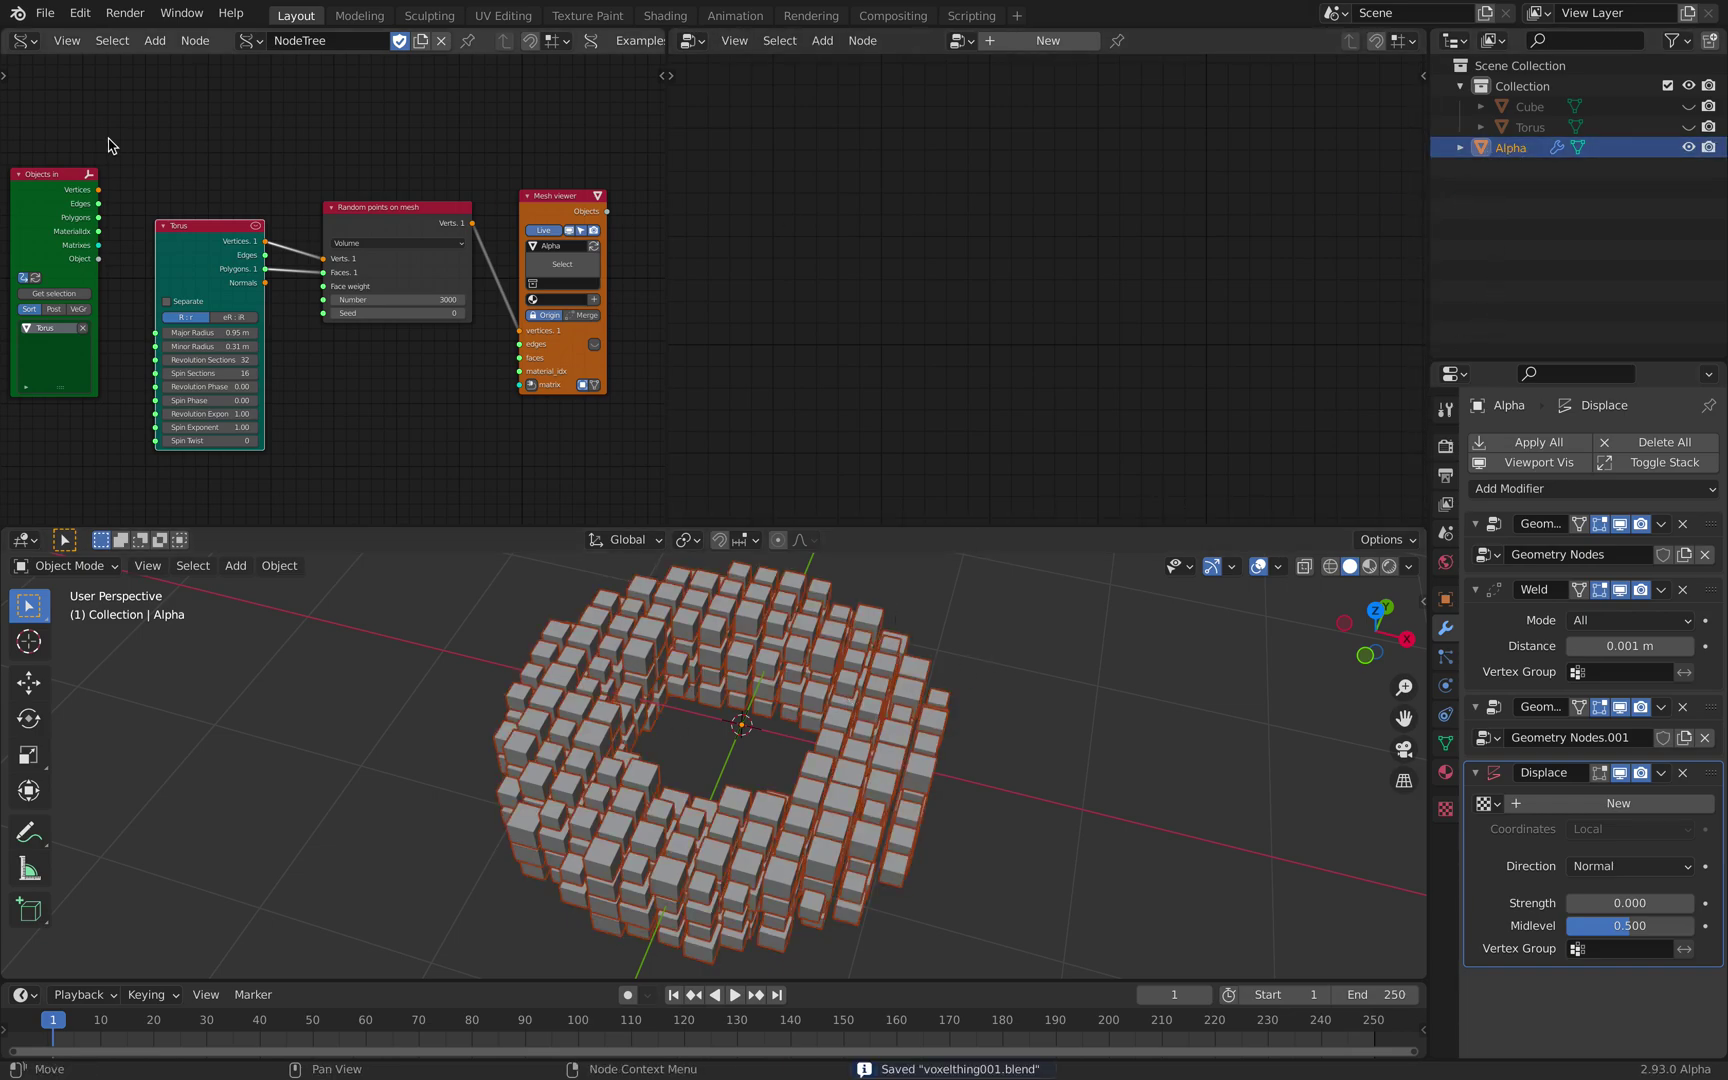
Step: Export the selected Alpha torus as the Alembic file voxelthing001.abc on the Desktop, with frame range 1 to 1
{"action": "left_click", "coordinate": [46, 13]}
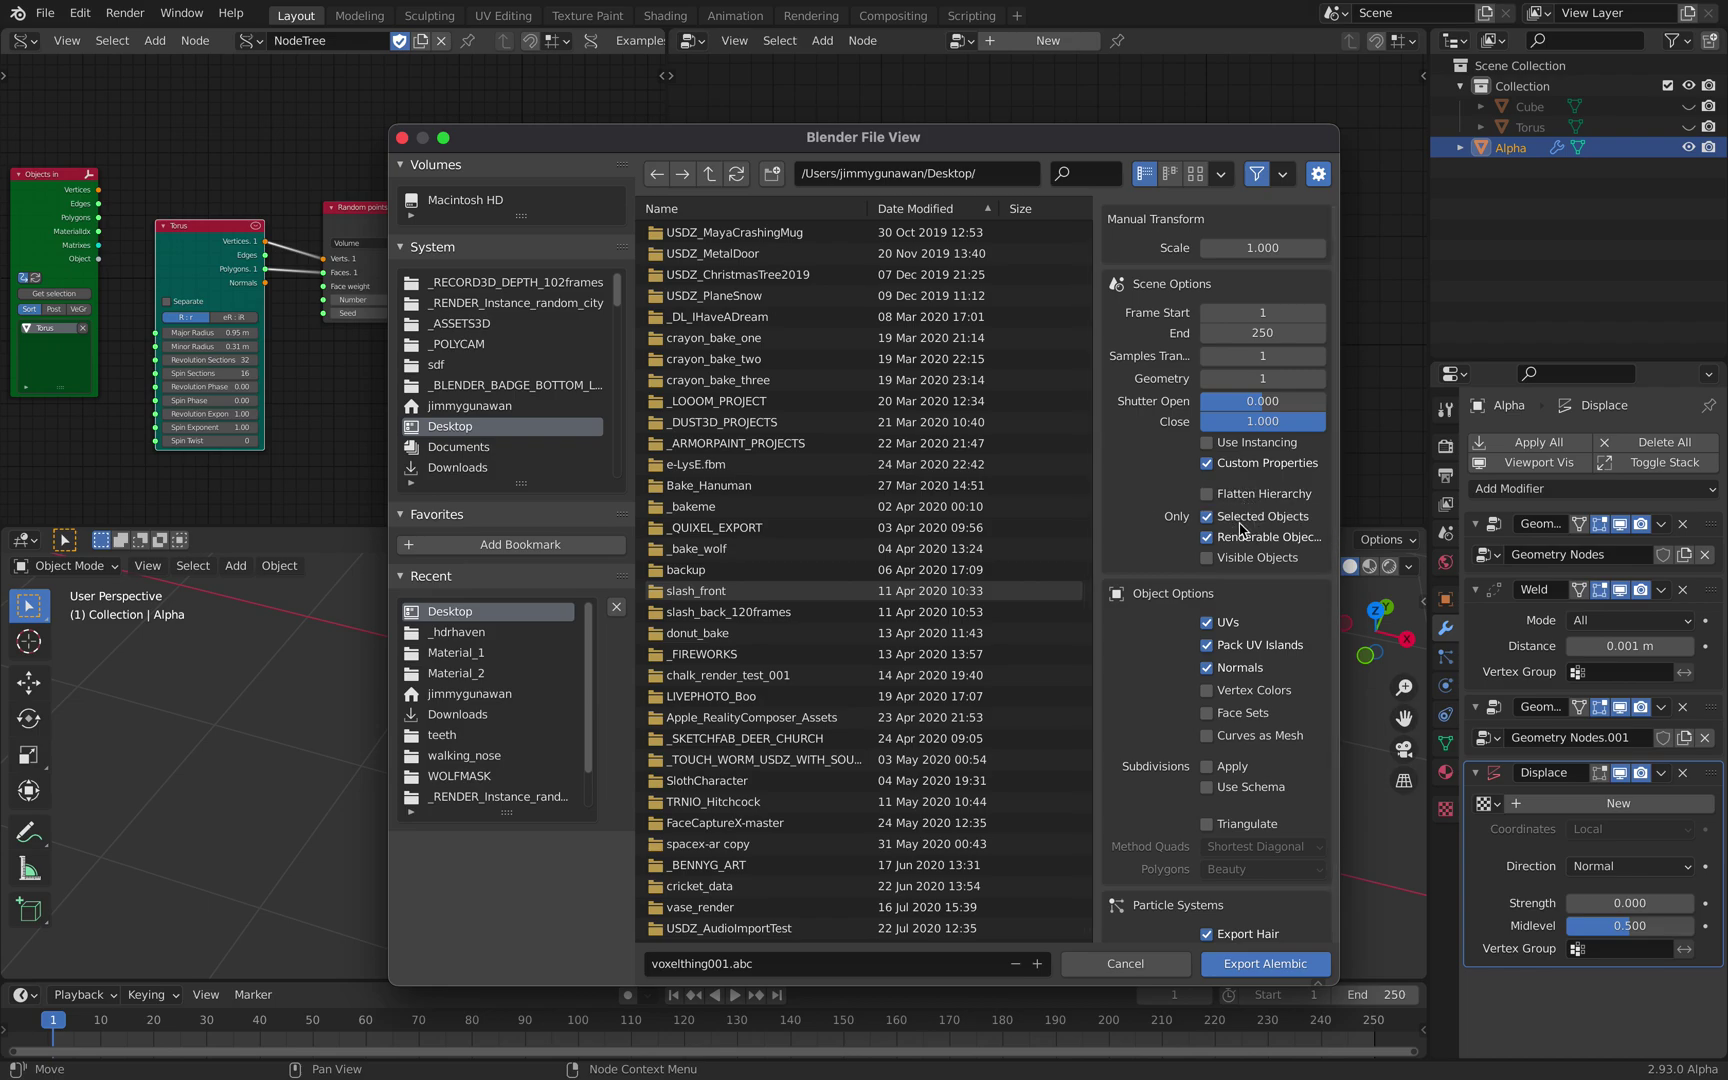
{"action": "left_click", "coordinate": [1265, 335]}
{"action": "type", "text": "1"}
{"action": "key", "text": "Return"}
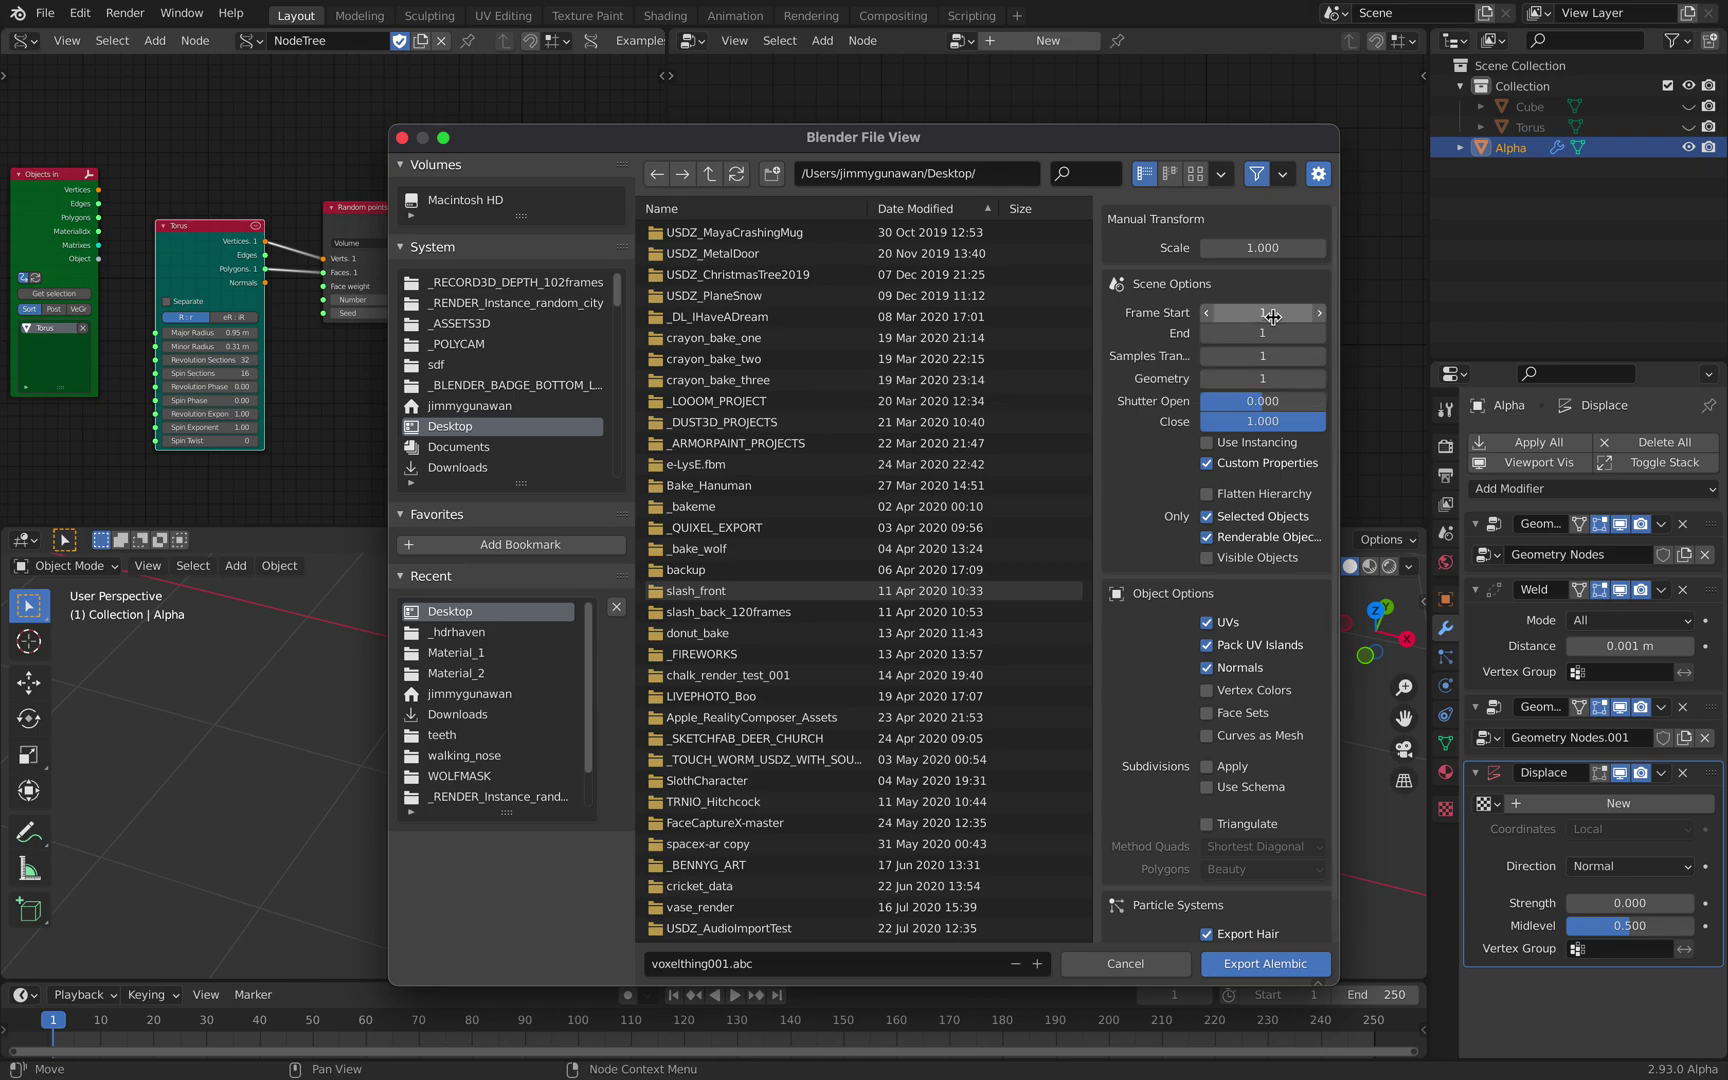
{"action": "left_click", "coordinate": [1257, 960]}
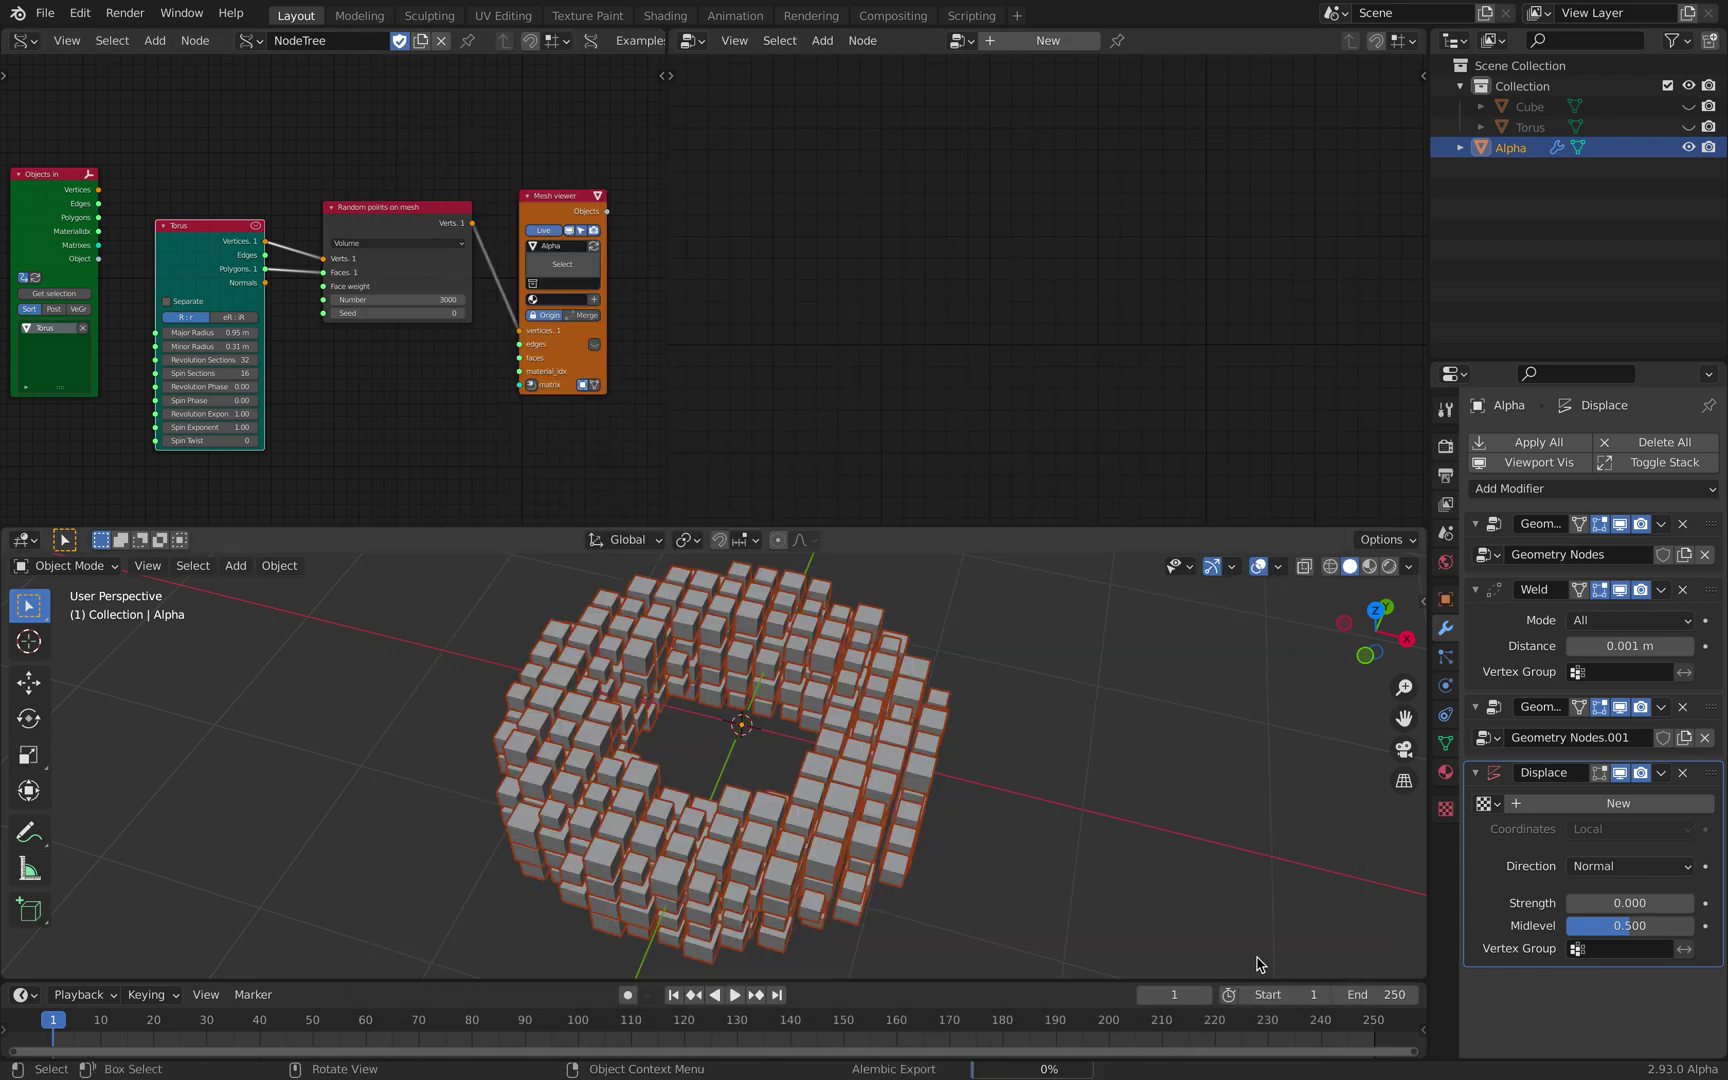
Step: Import the Alembic file voxelthing001.abc from the Desktop, sorting the files by date to find it
{"action": "left_click", "coordinate": [50, 16]}
{"action": "mouse_move", "coordinate": [185, 291]}
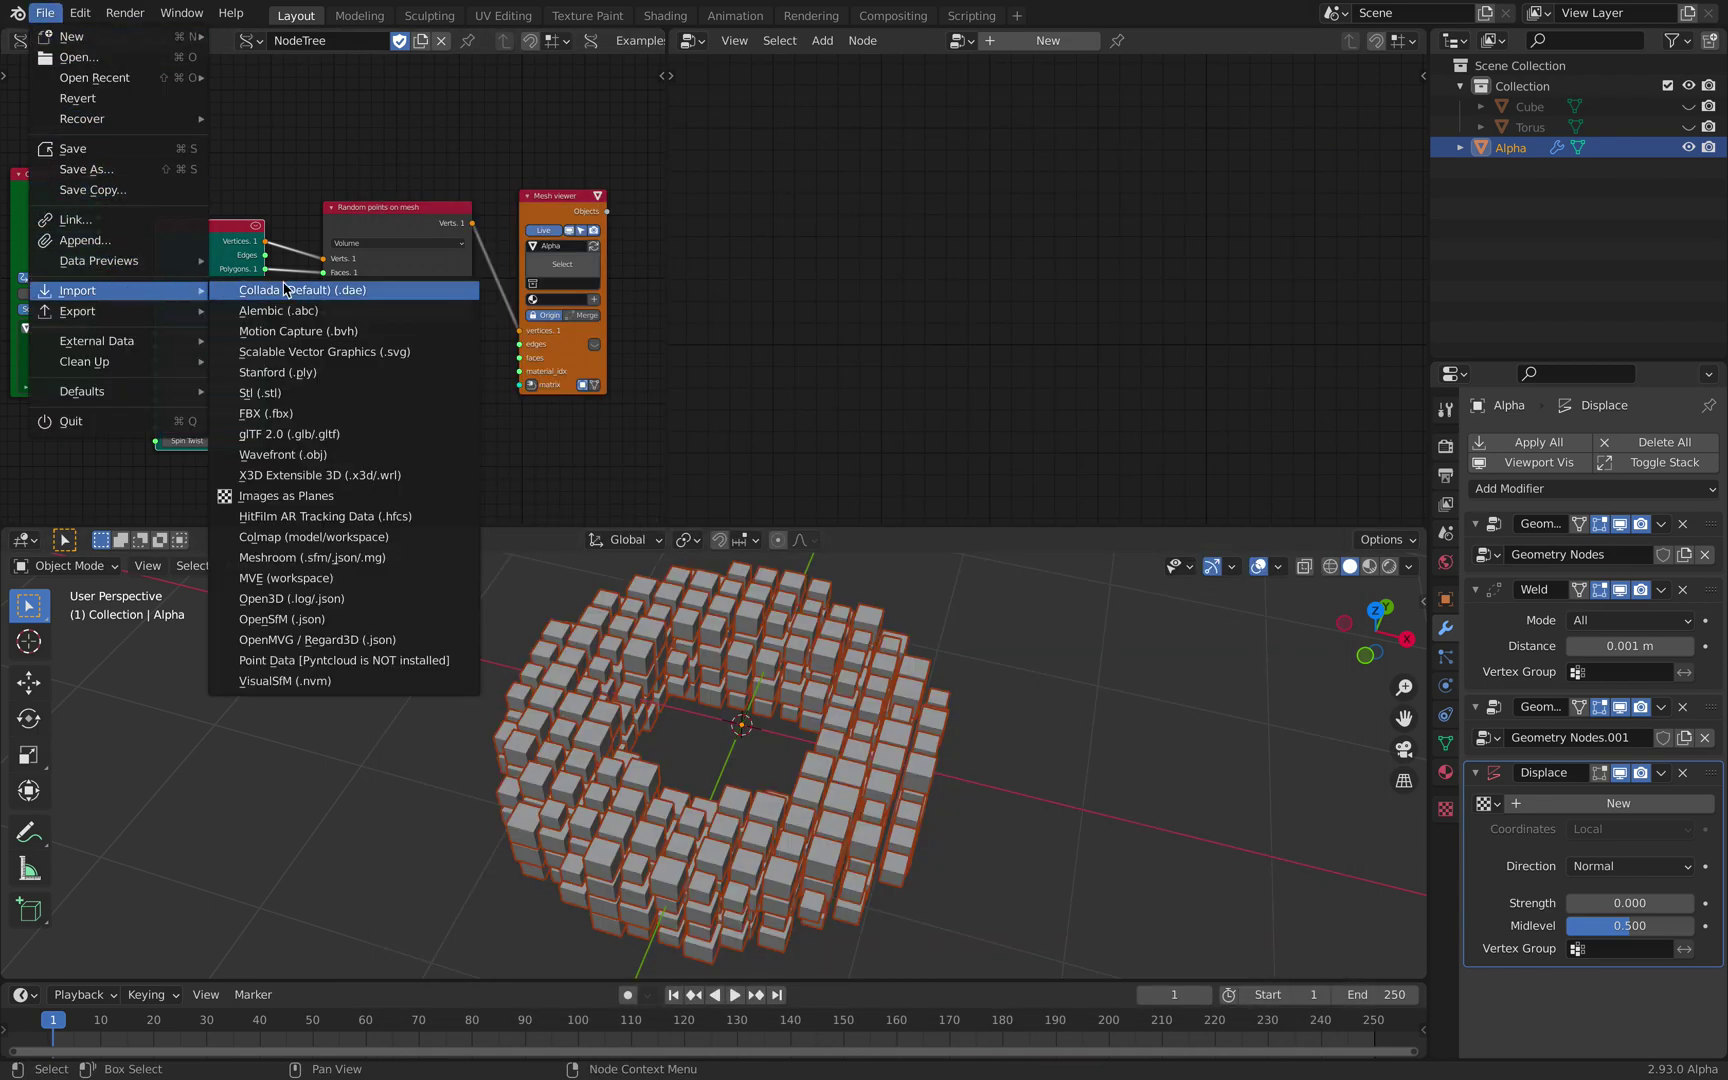
{"action": "left_click", "coordinate": [330, 306]}
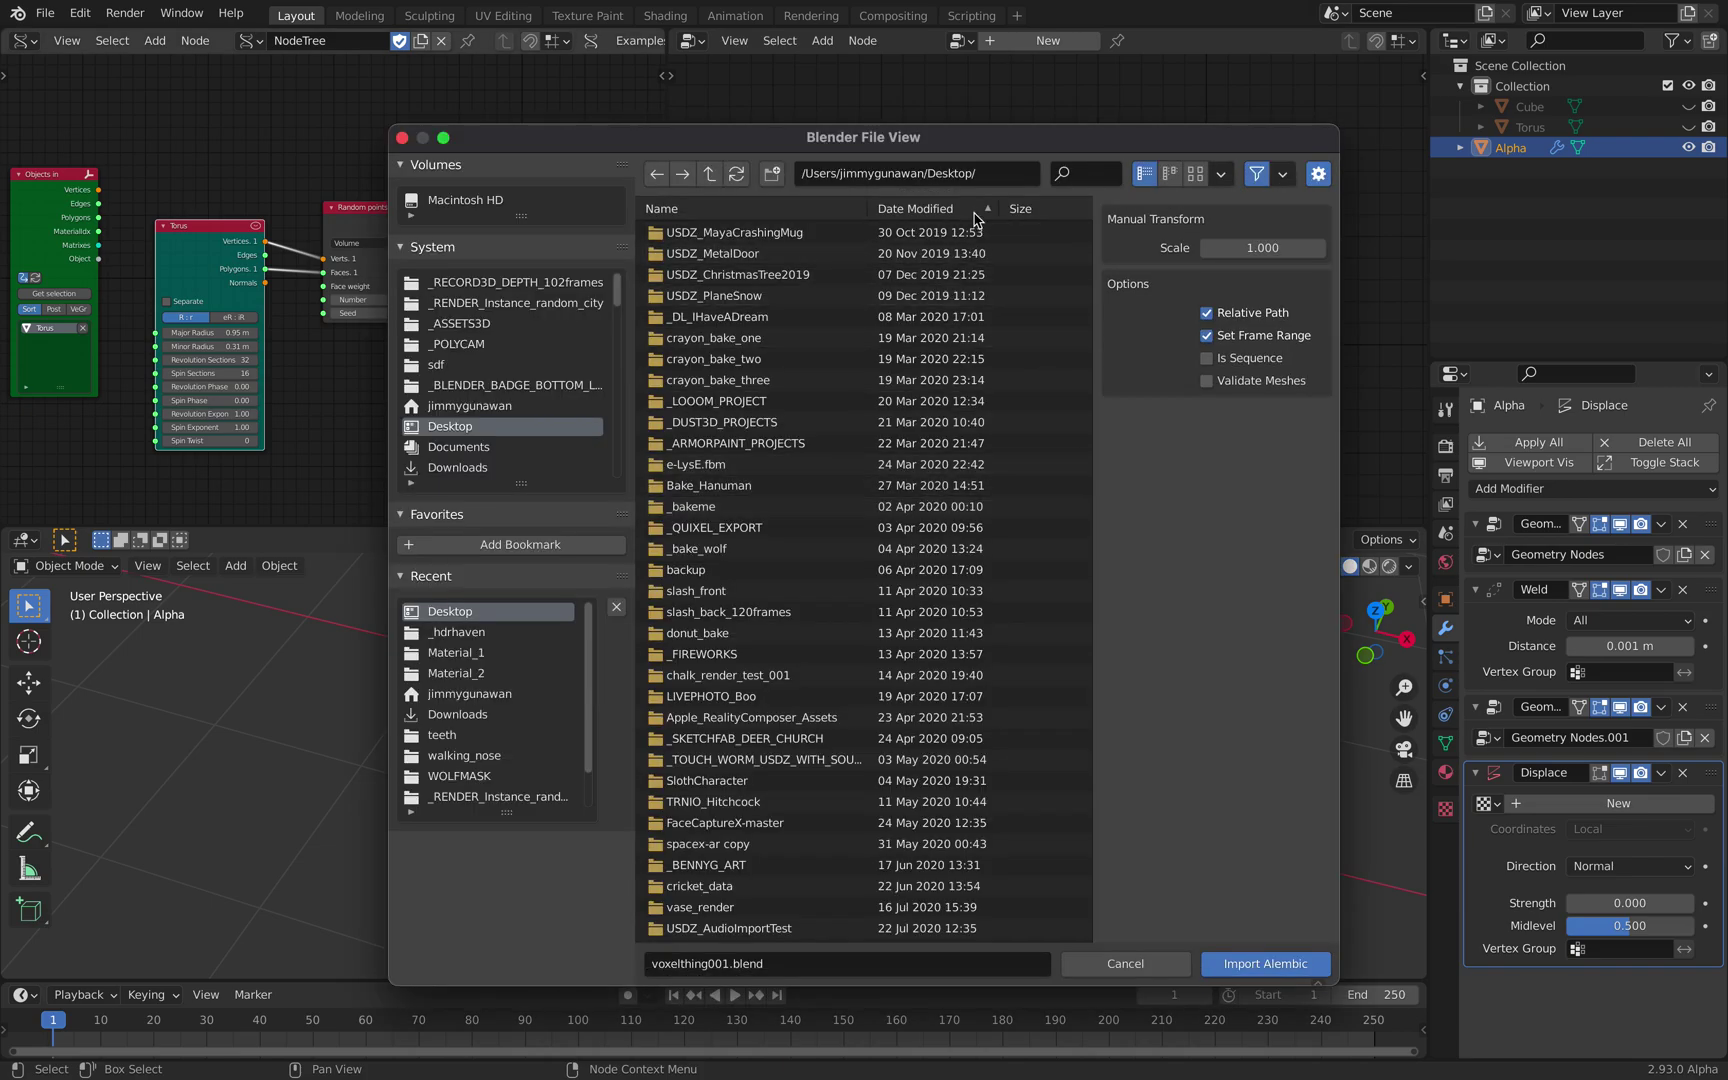
{"action": "left_click", "coordinate": [978, 210]}
{"action": "left_click_drag", "start_coordinate": [1088, 257], "coordinate": [1105, 870]}
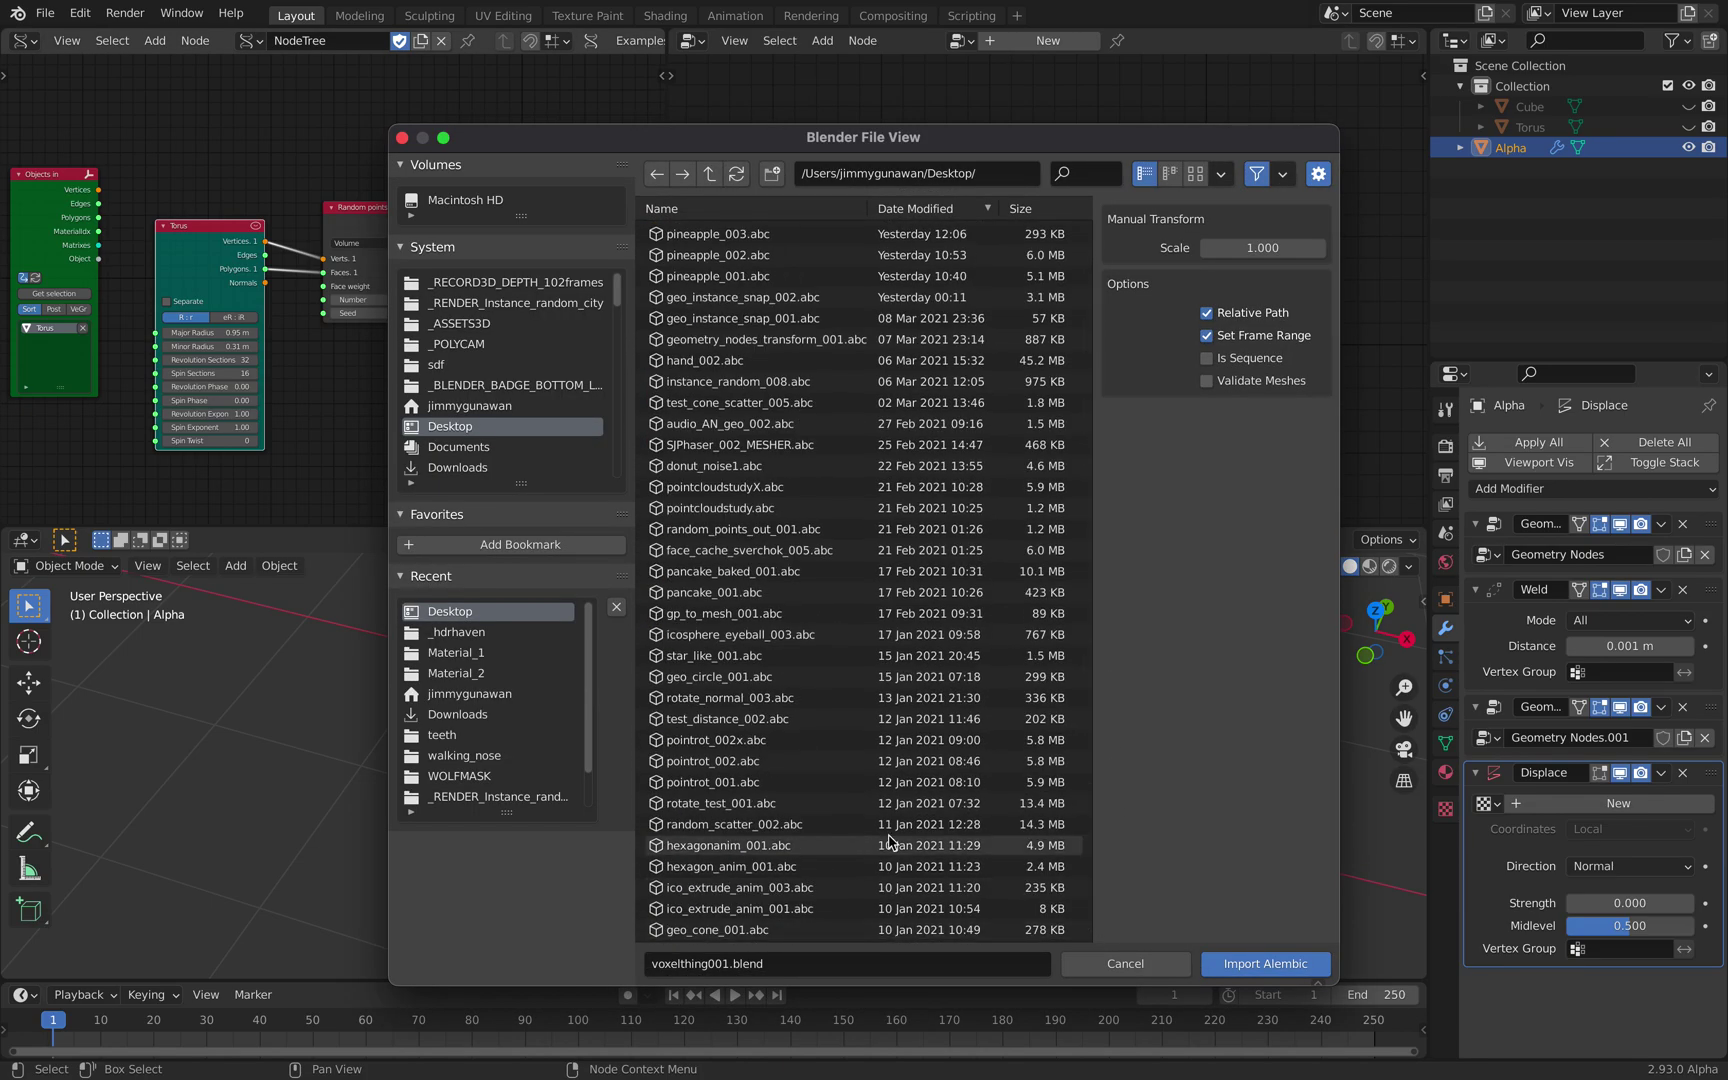
{"action": "left_click", "coordinate": [938, 211]}
{"action": "left_click", "coordinate": [878, 929]}
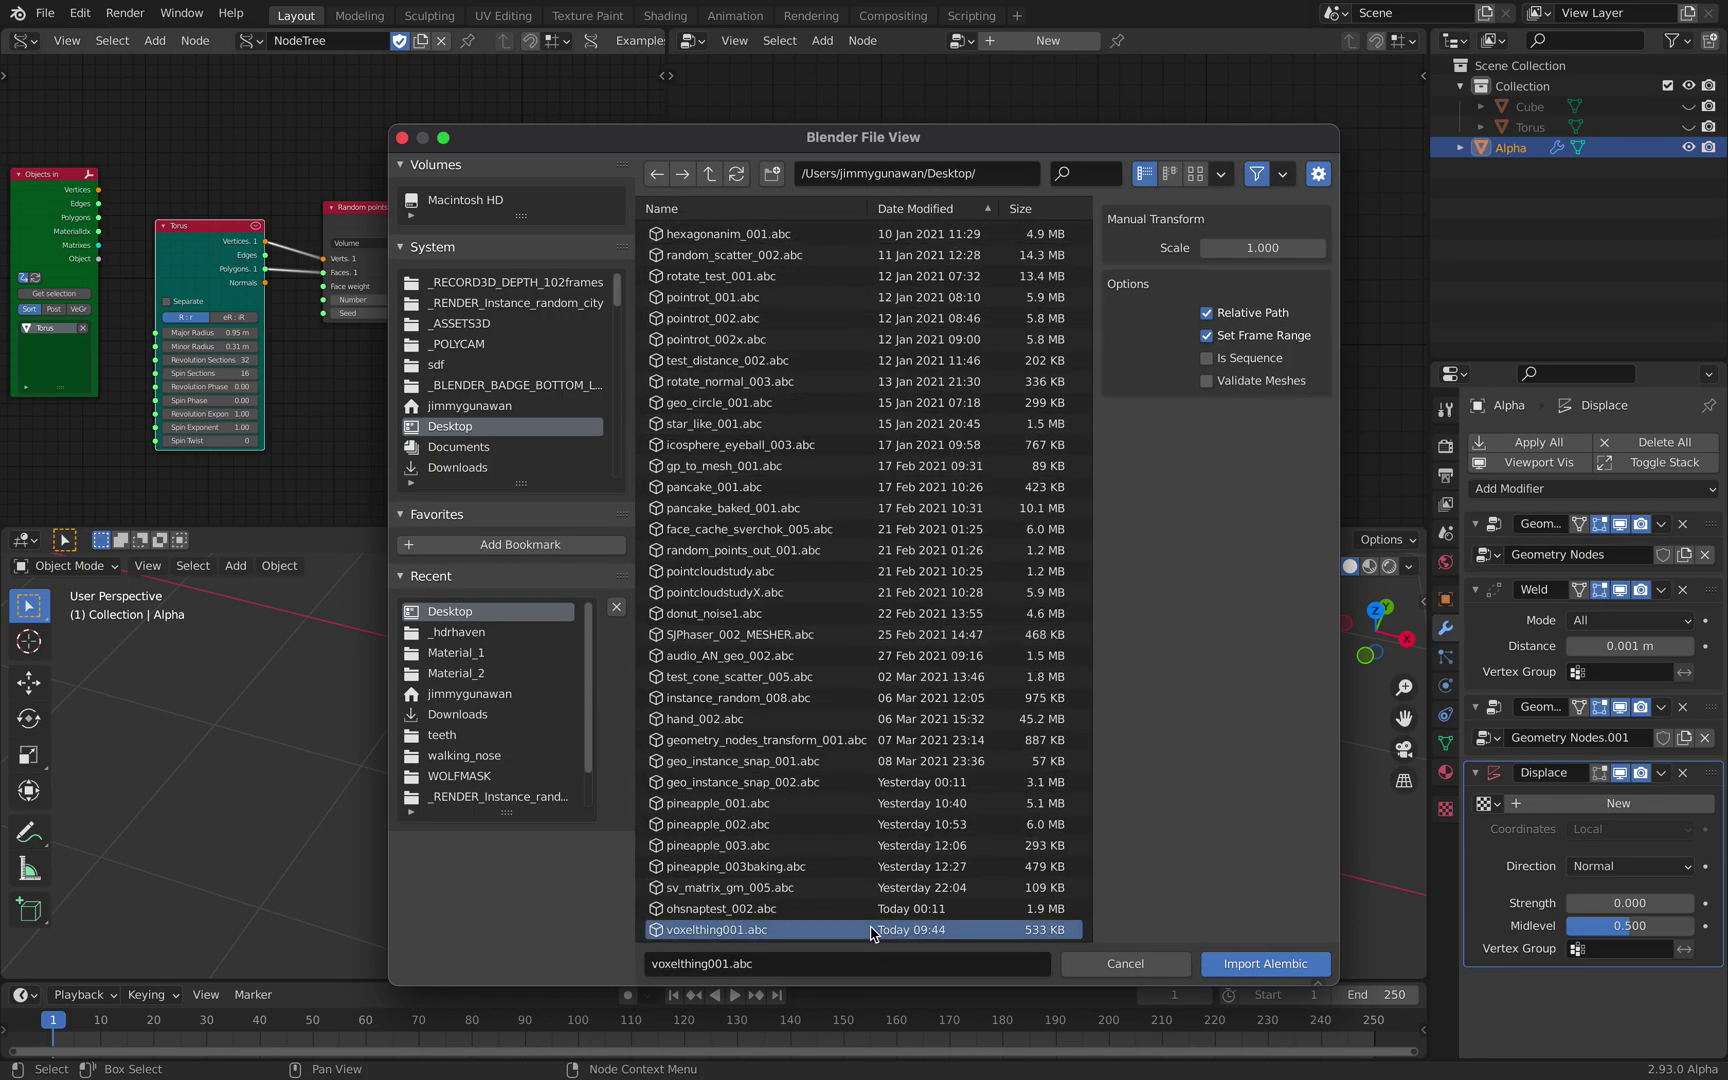
{"action": "left_click", "coordinate": [1296, 964]}
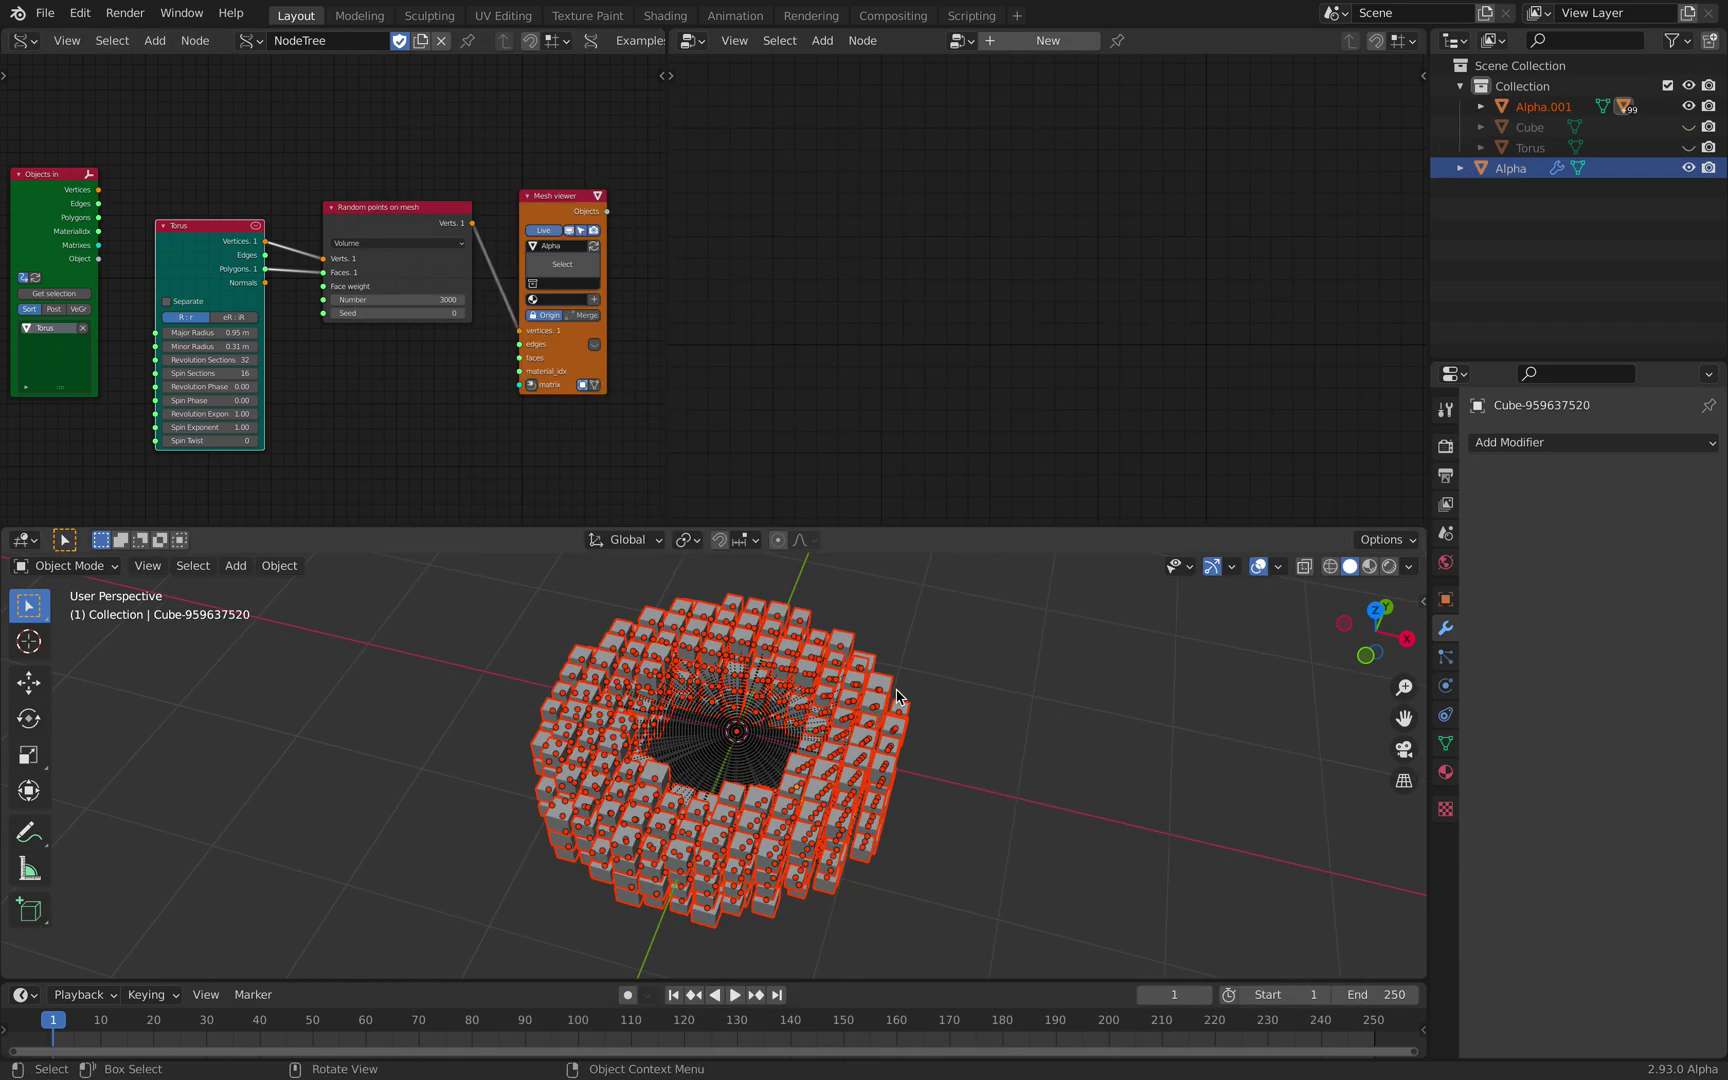
Step: Move the imported Alpha.001 about 3.2 m along X beside the original torus, and enlarge the 3D viewport
{"action": "left_click", "coordinate": [1530, 106]}
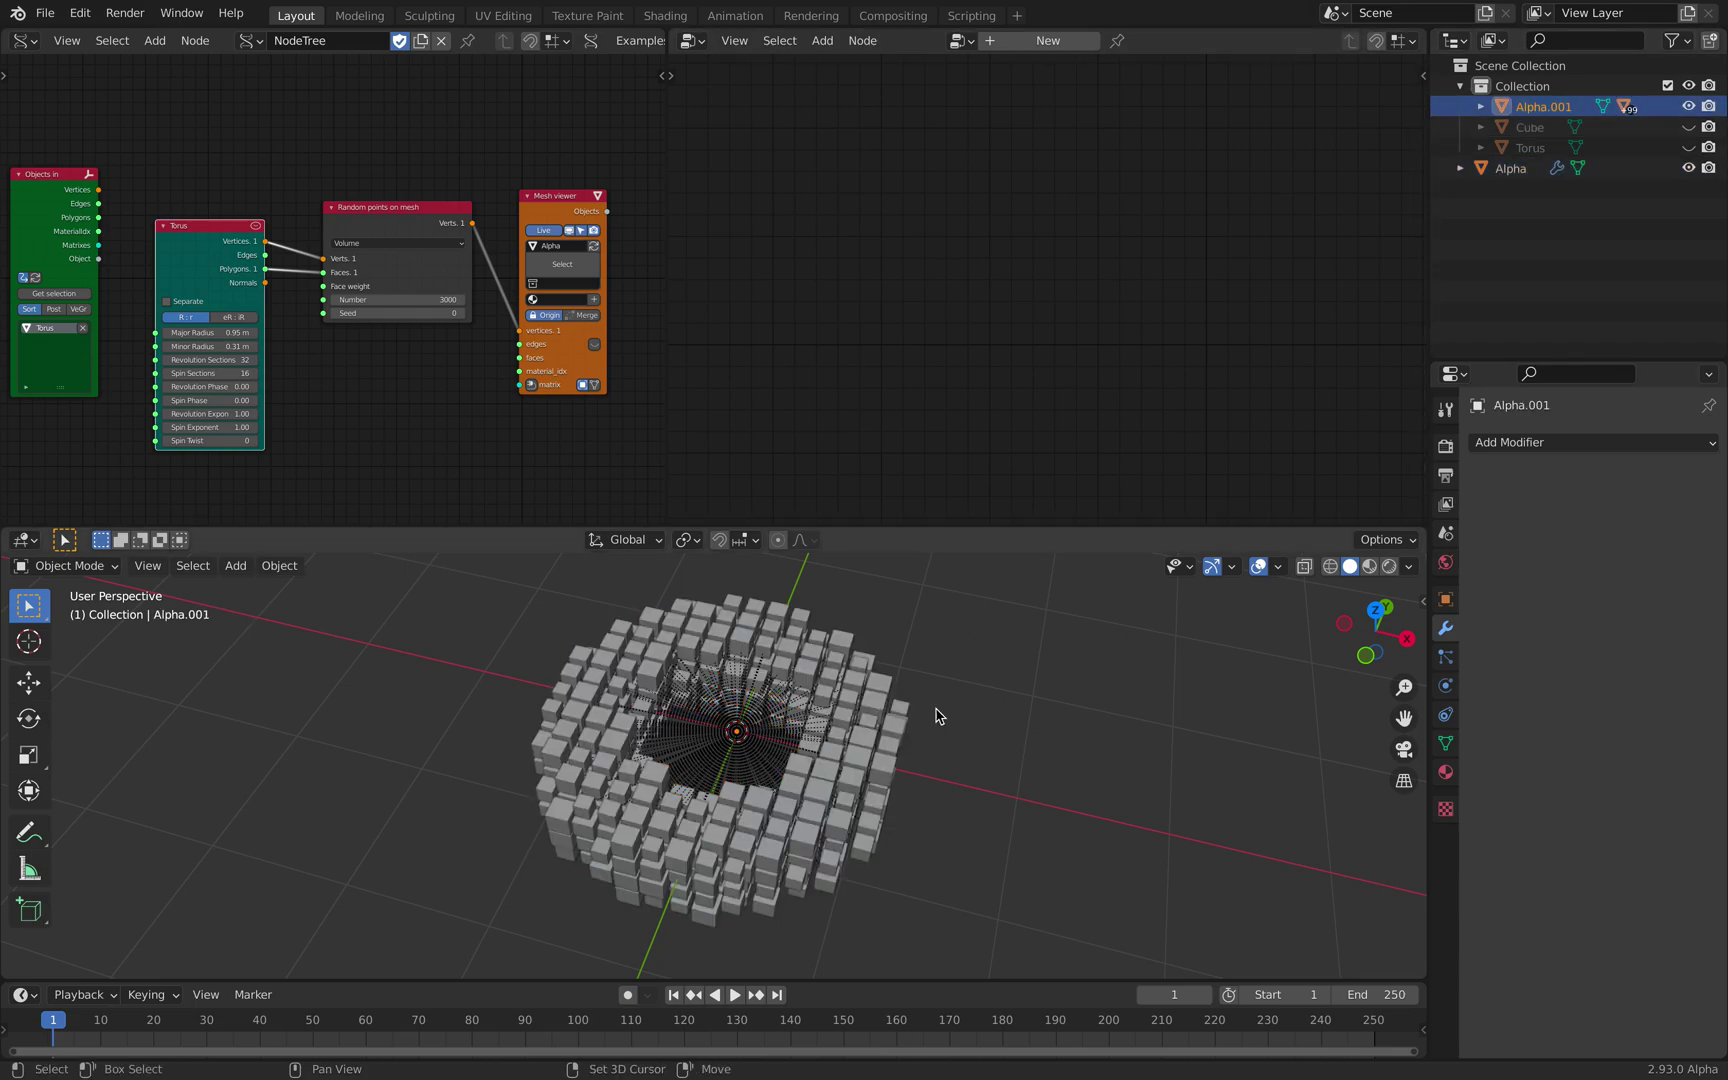
{"action": "key", "text": "g"}
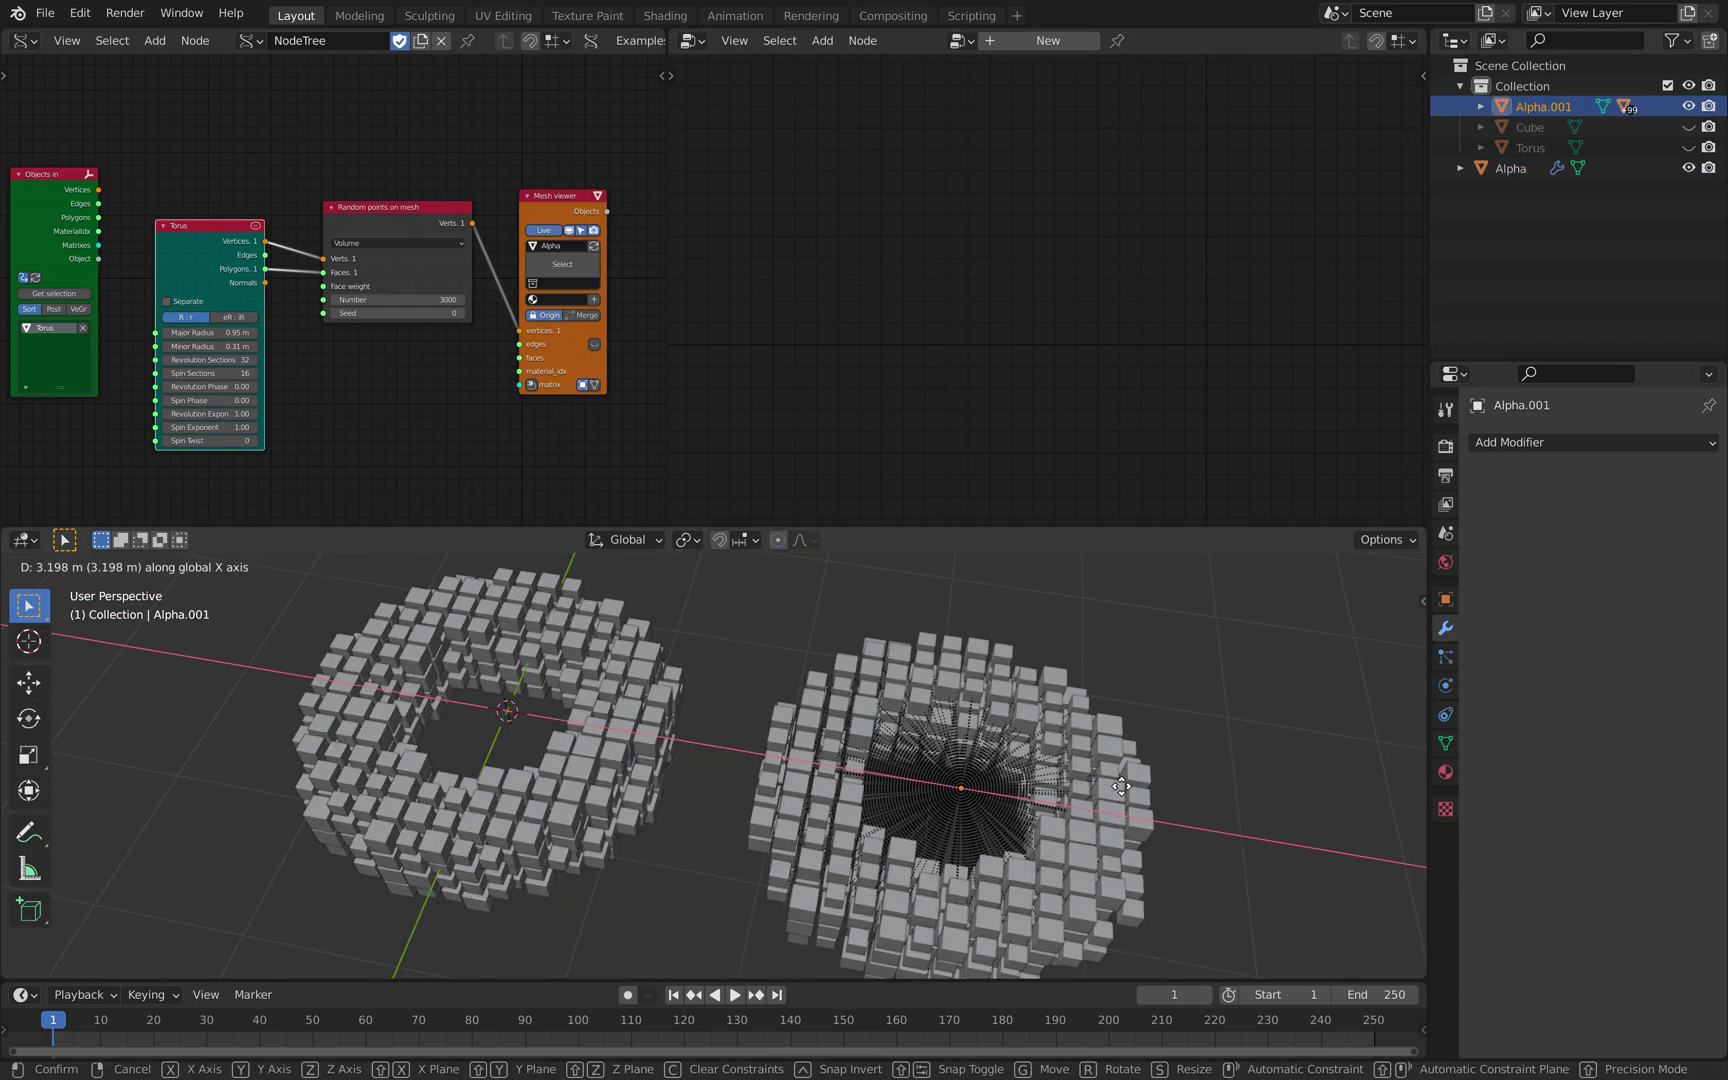
{"action": "left_click", "coordinate": [1035, 668]}
{"action": "left_click_drag", "start_coordinate": [1049, 526], "coordinate": [1076, 330]}
Step: Select several individual blocks of the imported torus to check whether each cube is a separate object
{"action": "left_click", "coordinate": [1084, 471]}
{"action": "middle_click_drag", "start_coordinate": [1062, 548], "coordinate": [1057, 508]}
{"action": "scroll", "coordinate": [1044, 566], "scroll_direction": "up", "scroll_amount": 1}
{"action": "left_click", "coordinate": [1044, 566]}
{"action": "left_click", "coordinate": [959, 532]}
{"action": "left_click", "coordinate": [895, 548]}
{"action": "left_click", "coordinate": [822, 632]}
{"action": "left_click", "coordinate": [816, 724]}
{"action": "left_click", "coordinate": [892, 708]}
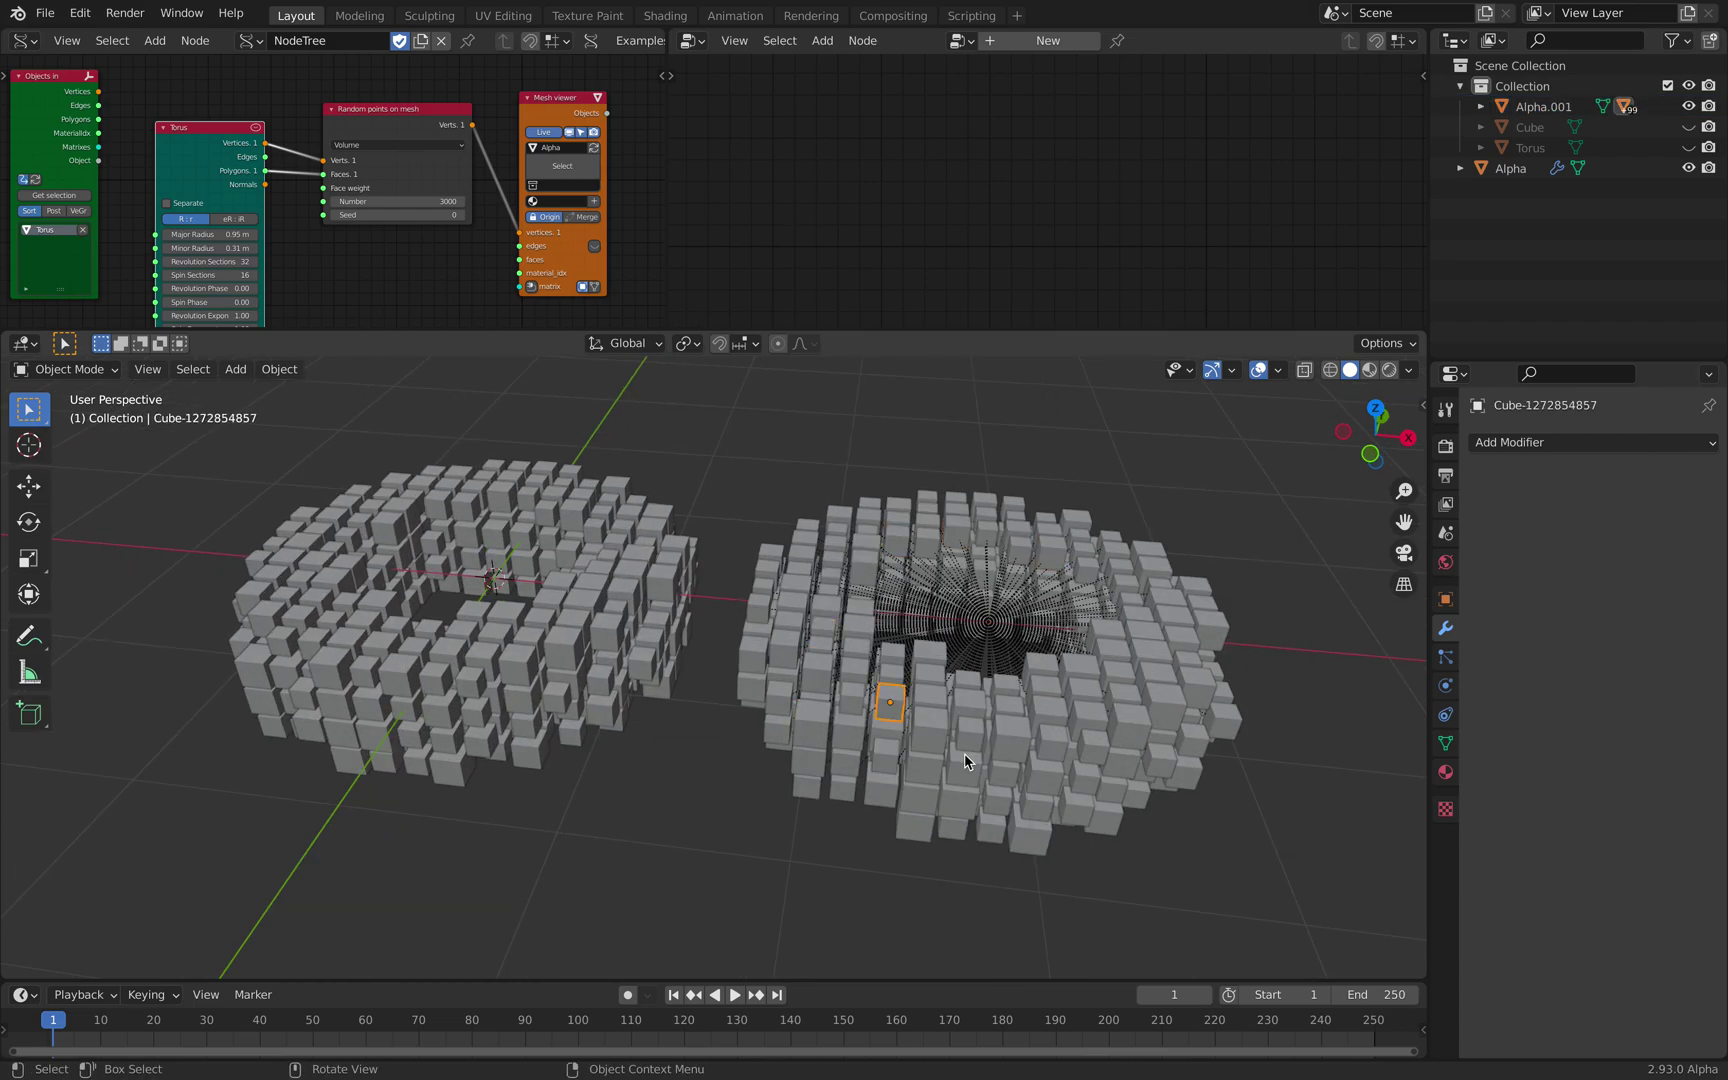
{"action": "left_click", "coordinate": [965, 762]}
{"action": "left_click", "coordinate": [1090, 722]}
Step: Check one imported cube in Edit Mode, return to Object Mode, and compare the two toruses
{"action": "left_click", "coordinate": [1144, 636]}
{"action": "key", "text": "Tab"}
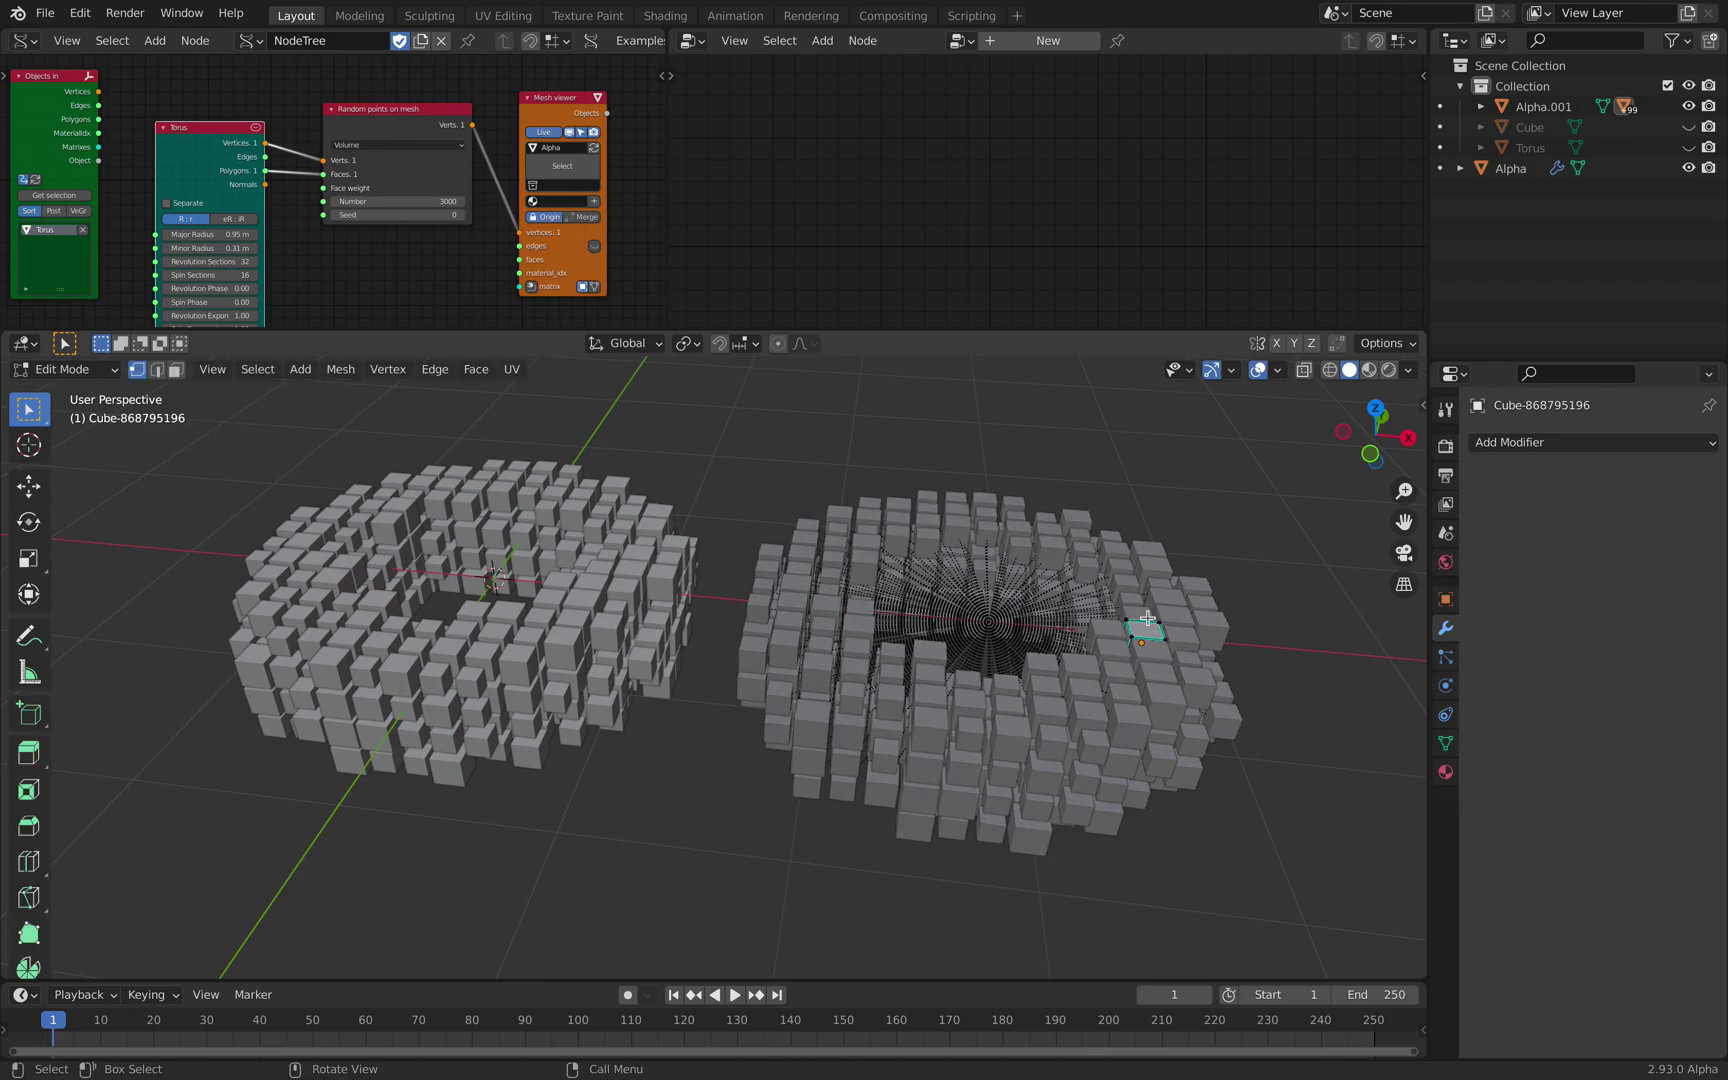
{"action": "key", "text": "Tab"}
{"action": "middle_click_drag", "start_coordinate": [1049, 563], "coordinate": [940, 548]}
{"action": "left_click", "coordinate": [926, 540]}
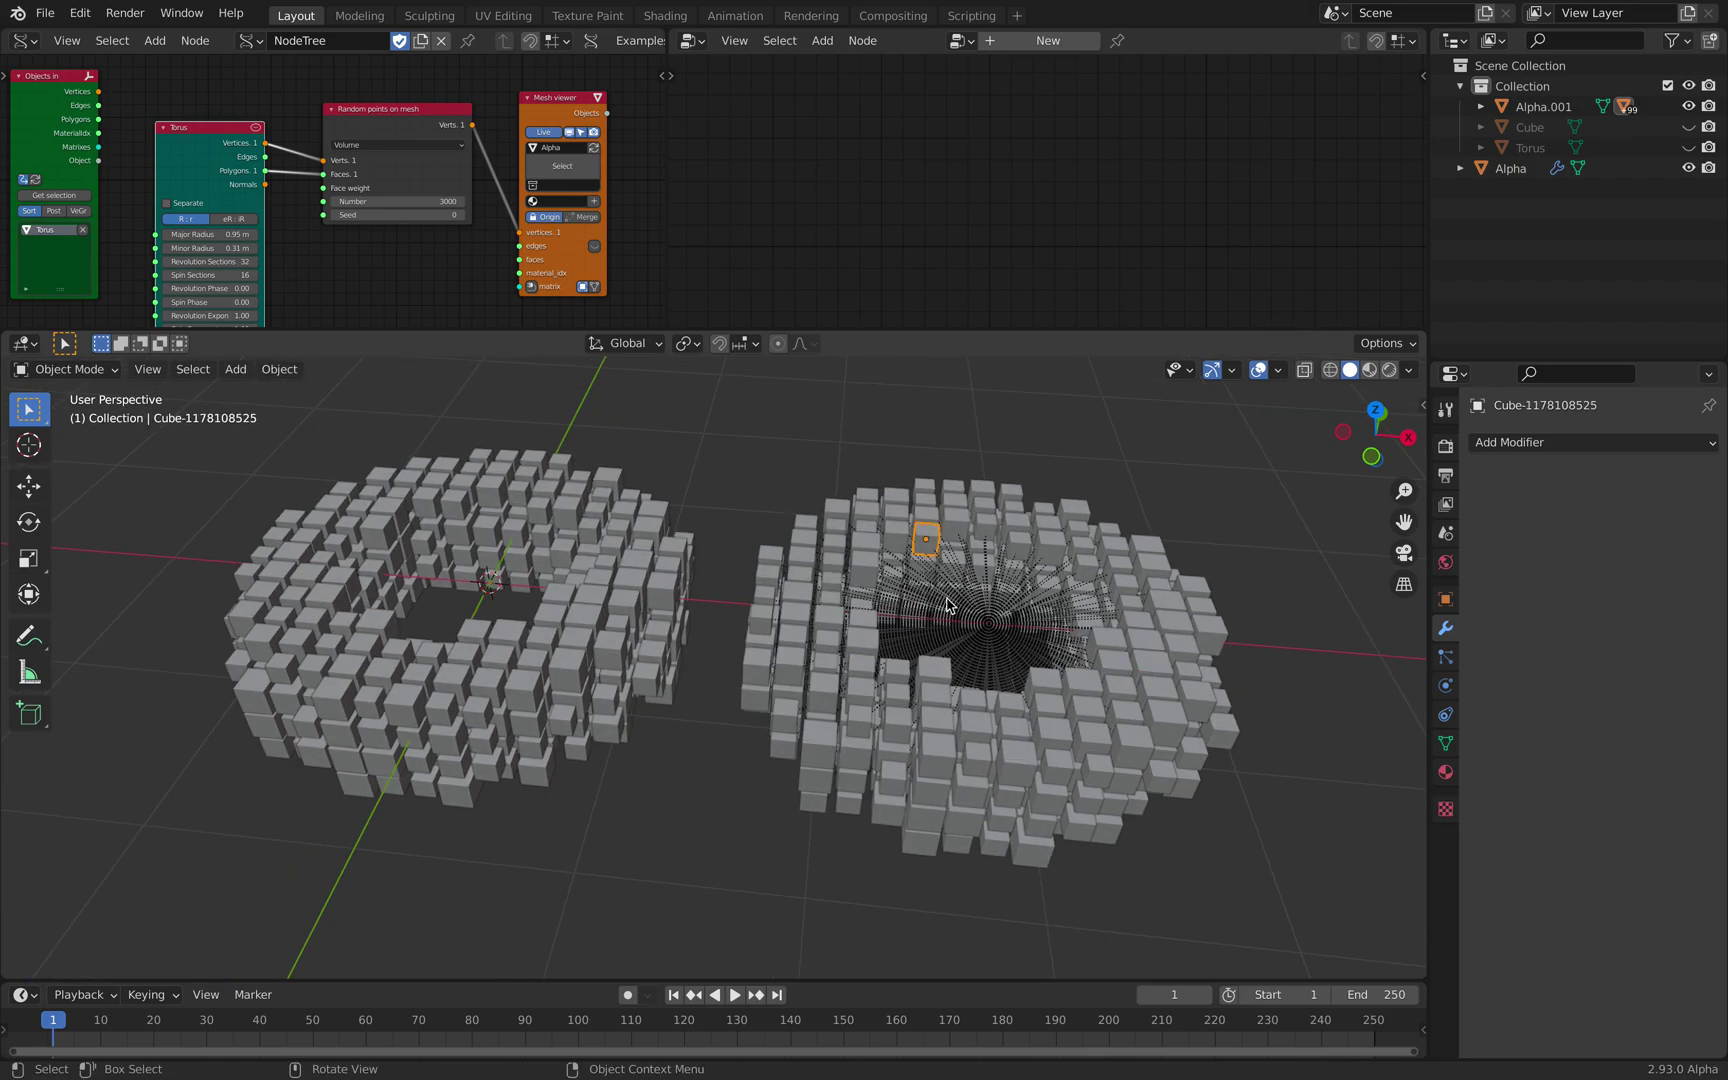
{"action": "middle_click_drag", "start_coordinate": [808, 503], "coordinate": [912, 446]}
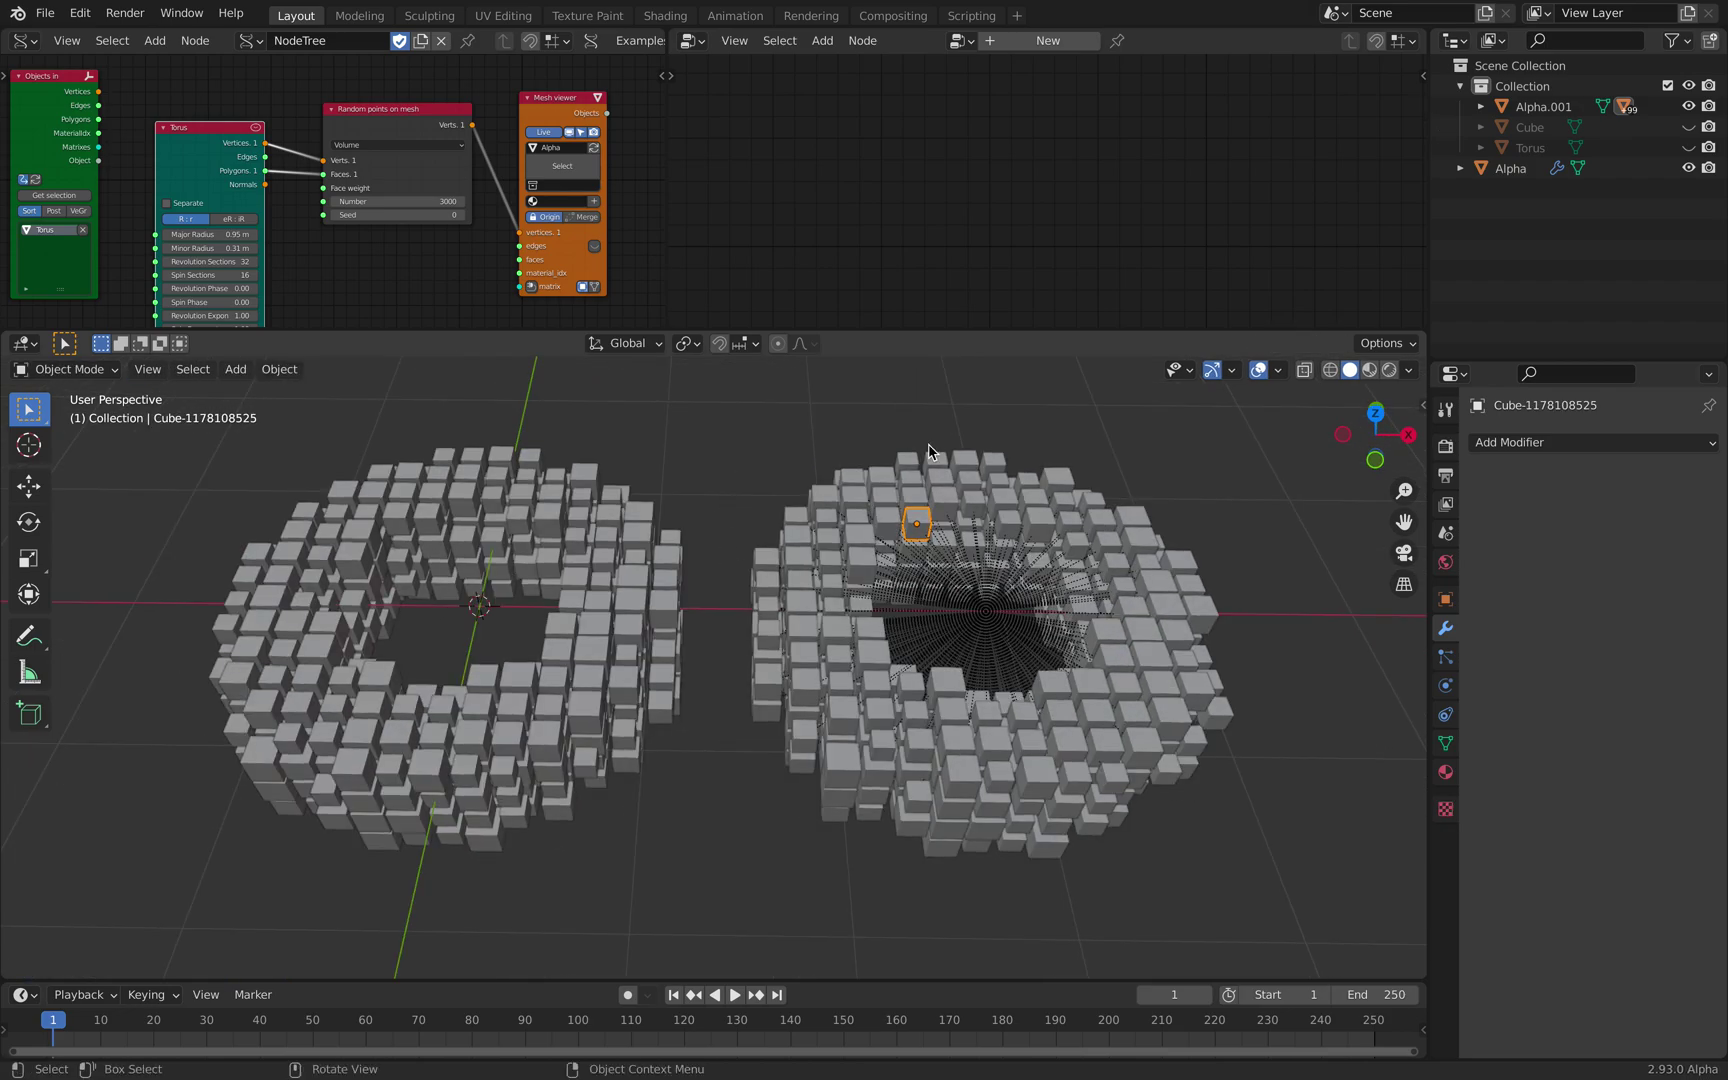
{"action": "middle_click_drag", "start_coordinate": [893, 814], "coordinate": [893, 630]}
Step: Save the file, and join all the separate cubes of the imported torus into a single mesh
{"action": "key", "text": "ctrl+s"}
{"action": "key", "text": "b"}
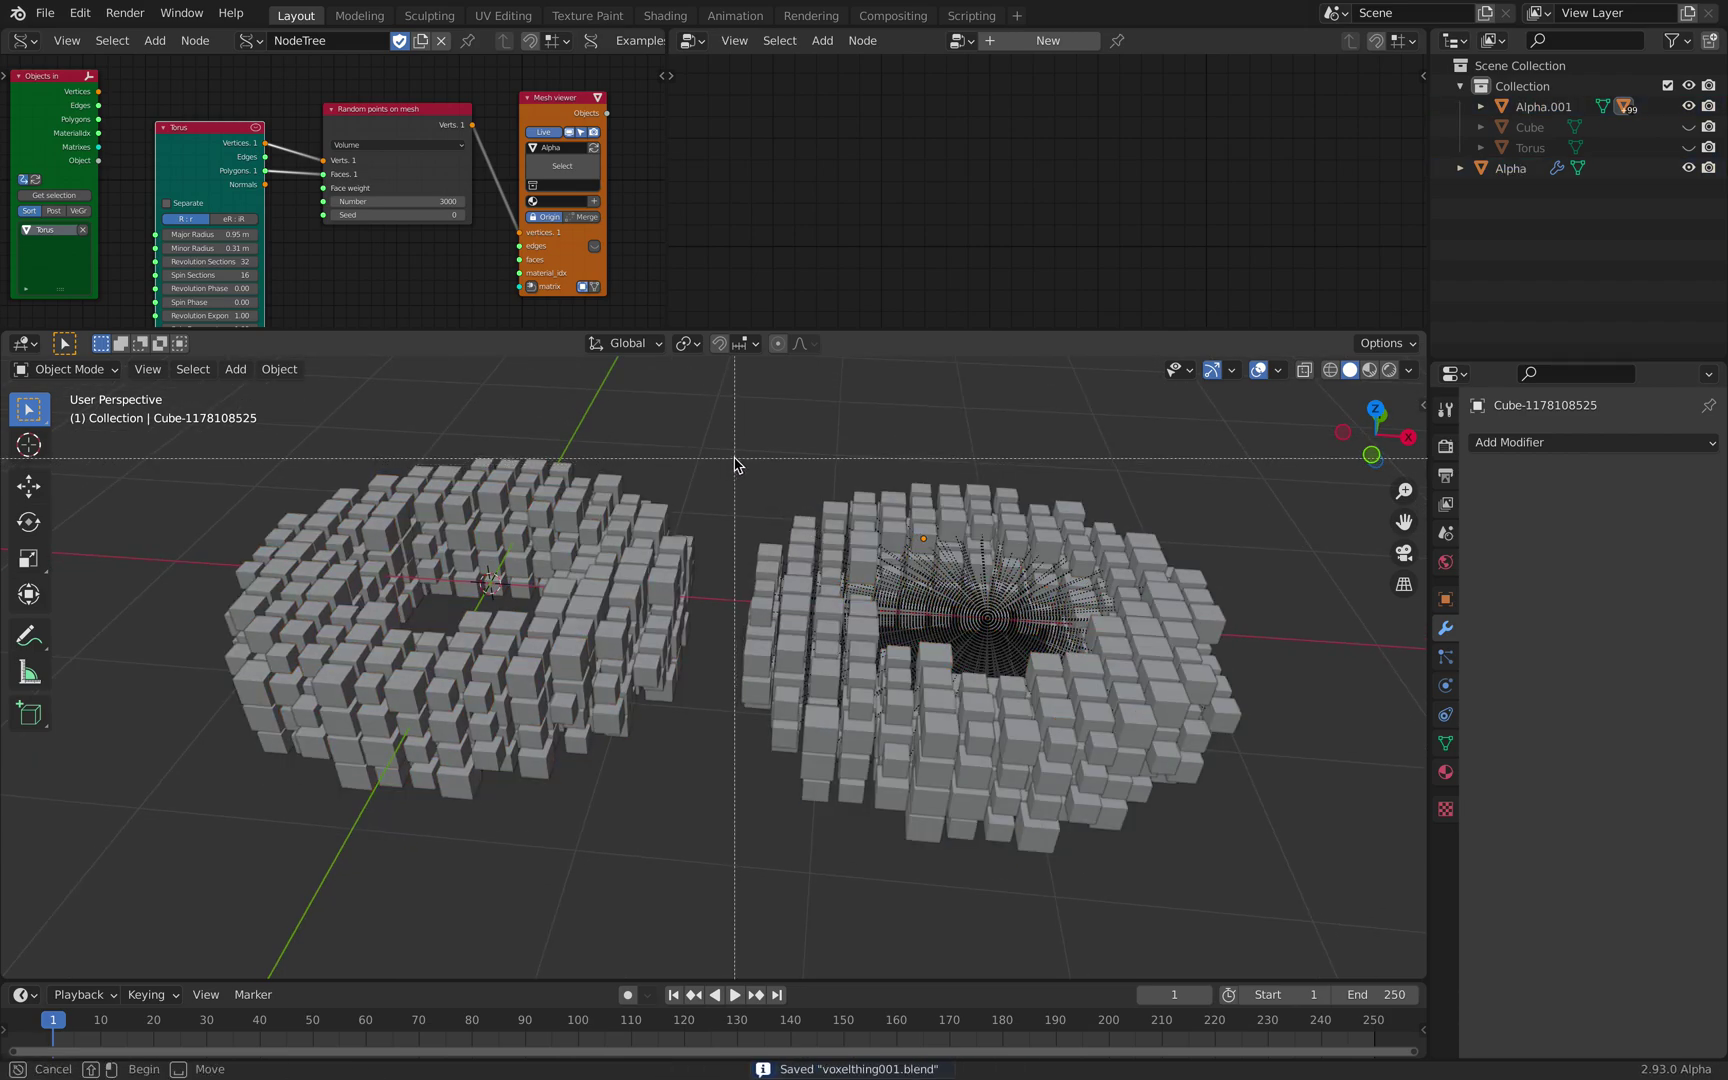
{"action": "left_click_drag", "start_coordinate": [735, 460], "coordinate": [1208, 824]}
{"action": "middle_click_drag", "start_coordinate": [1208, 824], "coordinate": [1133, 612]}
{"action": "left_click", "coordinate": [1134, 598], "text": "shift"}
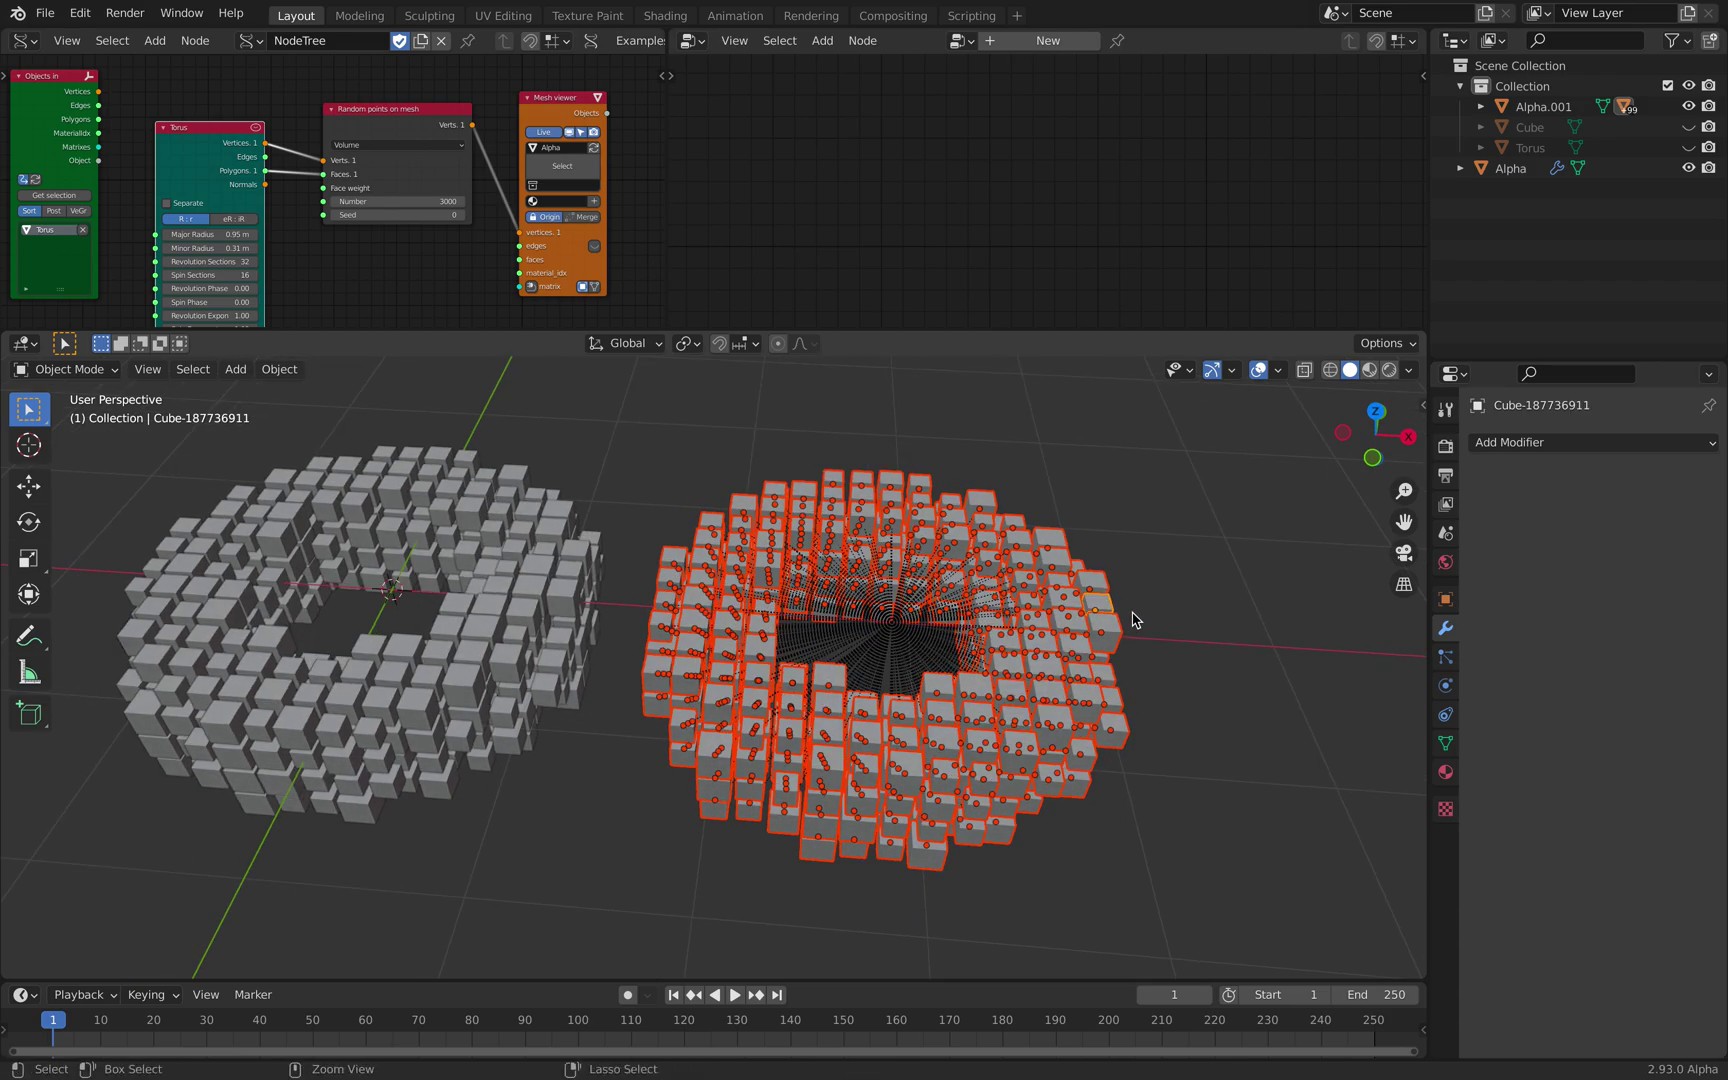
{"action": "key", "text": "ctrl+j"}
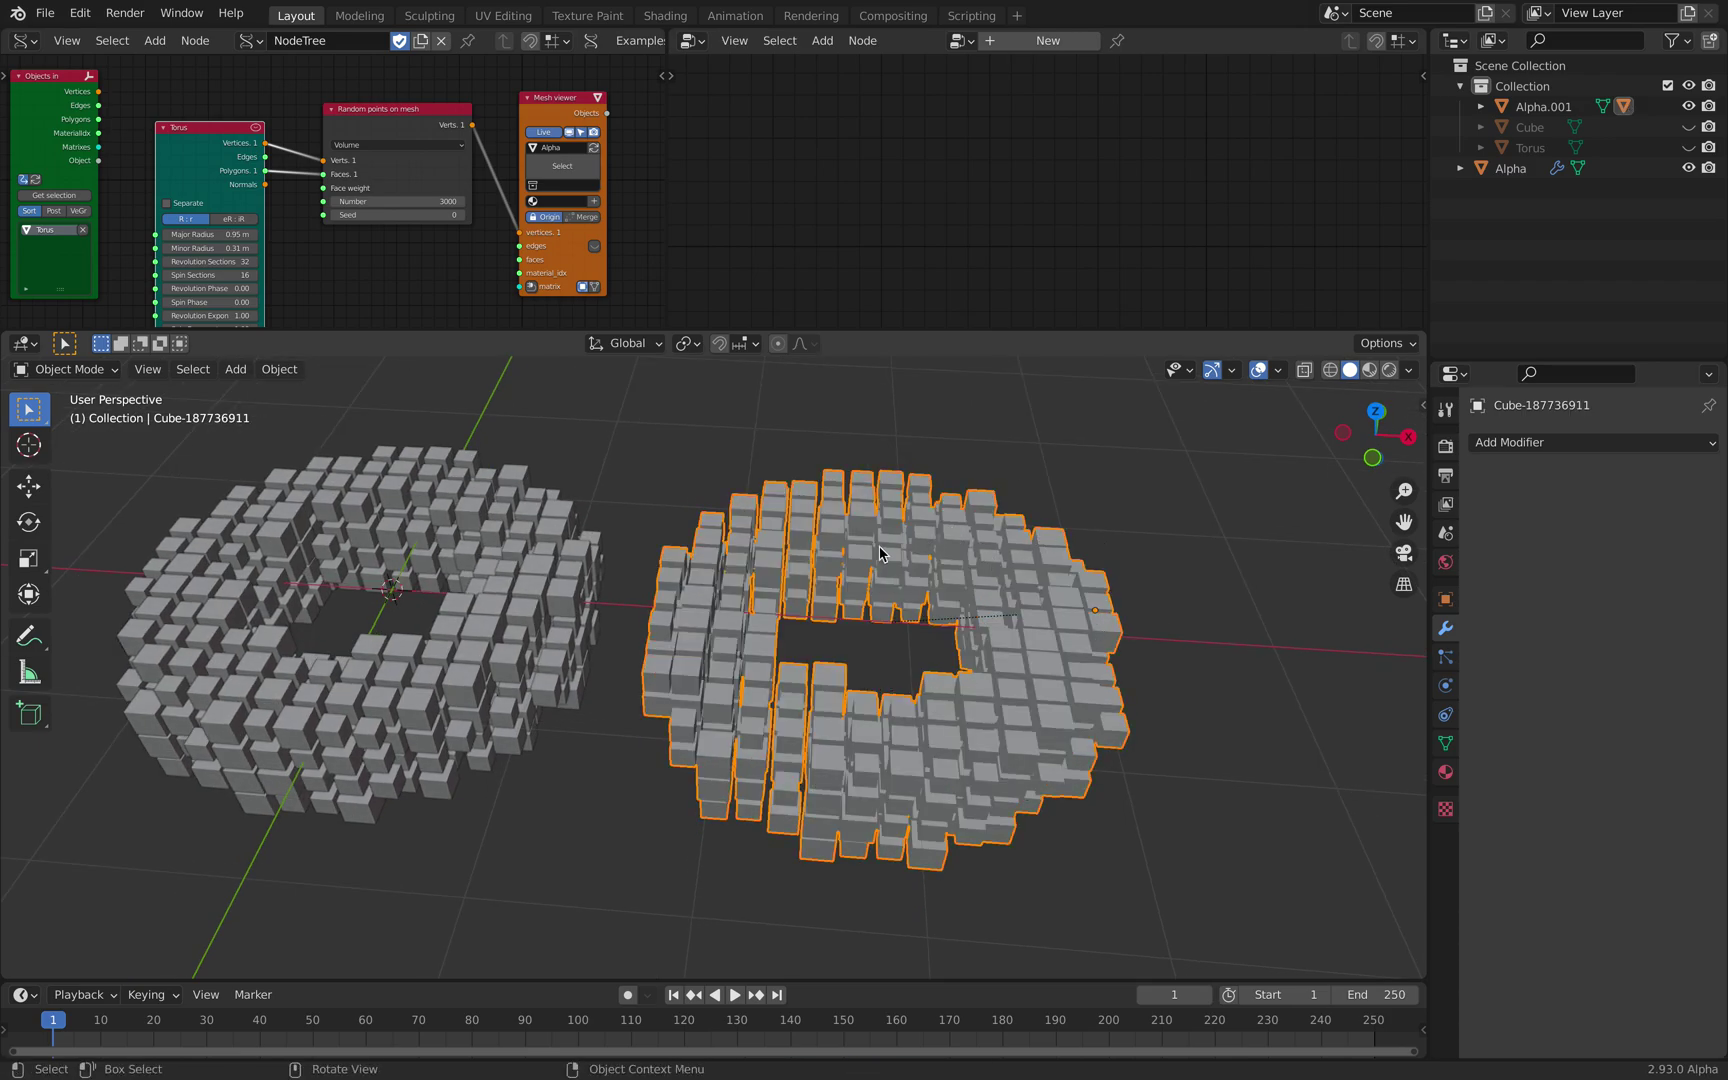
Step: Try moving the joined mesh freely and moving it through its parent object Alpha.001
{"action": "key", "text": "g"}
{"action": "left_click", "coordinate": [937, 544]}
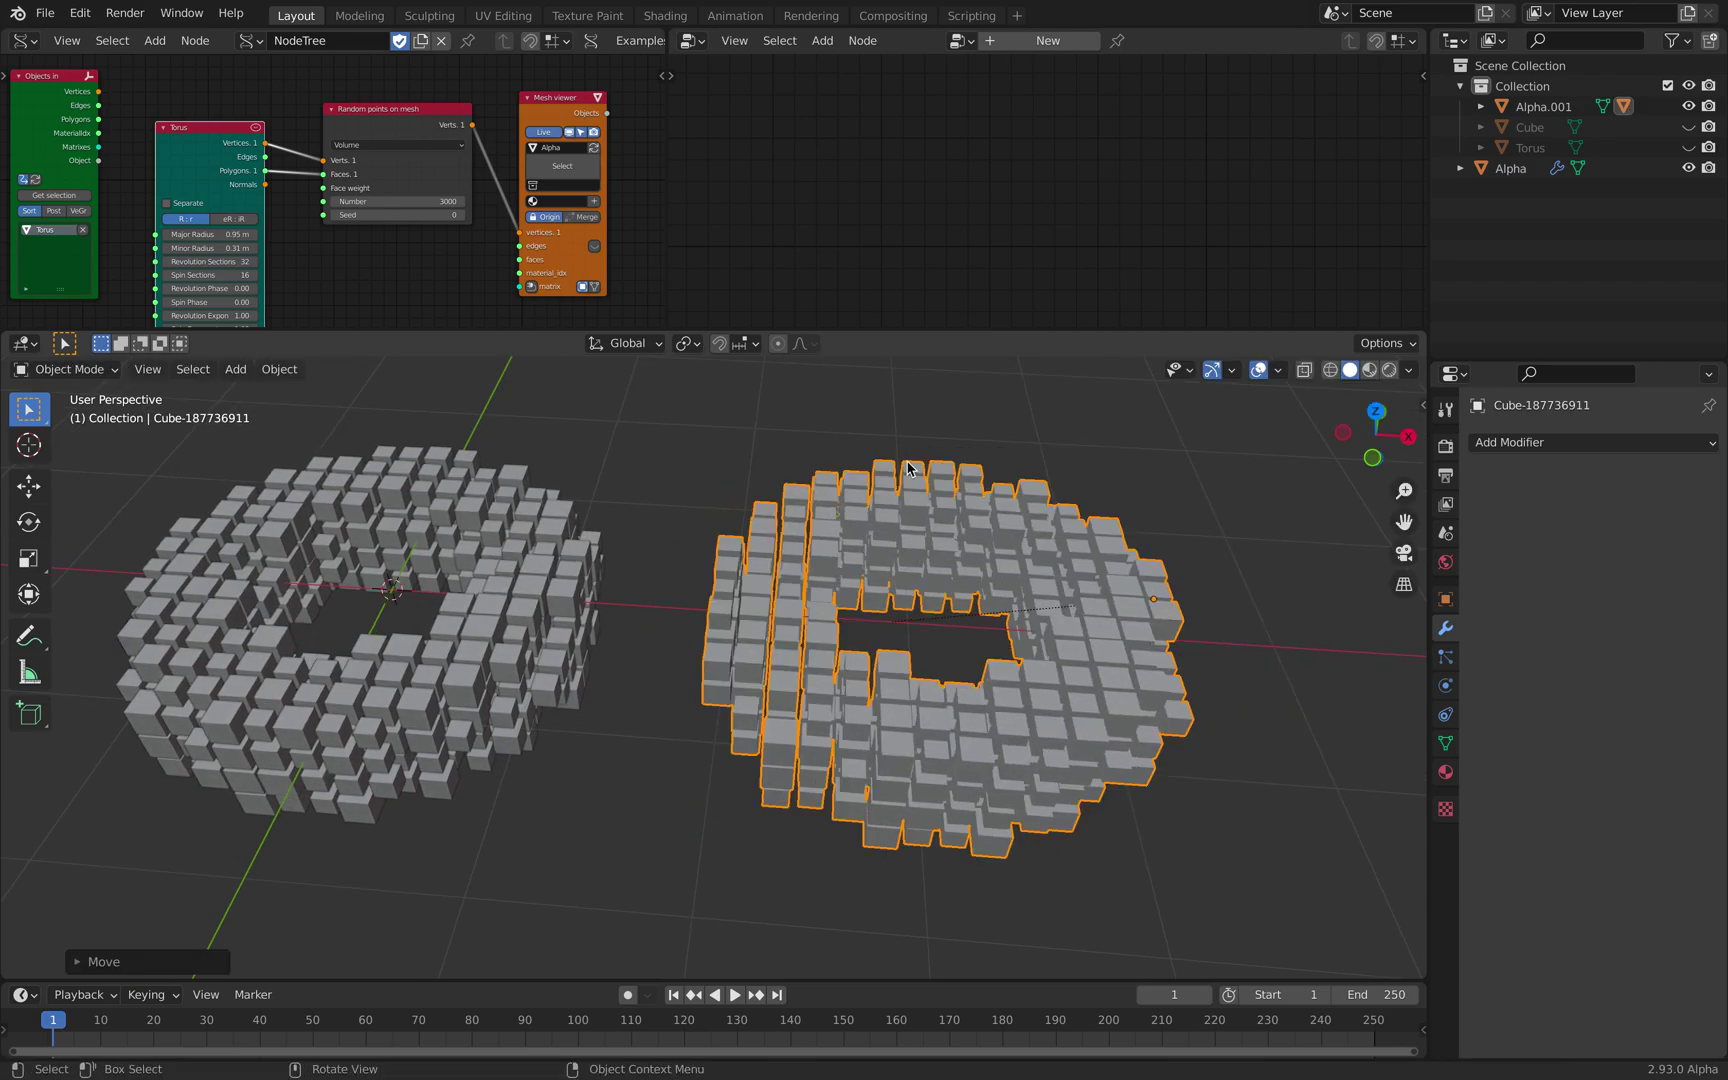
{"action": "left_click", "coordinate": [1480, 107]}
{"action": "left_click", "coordinate": [1562, 107]}
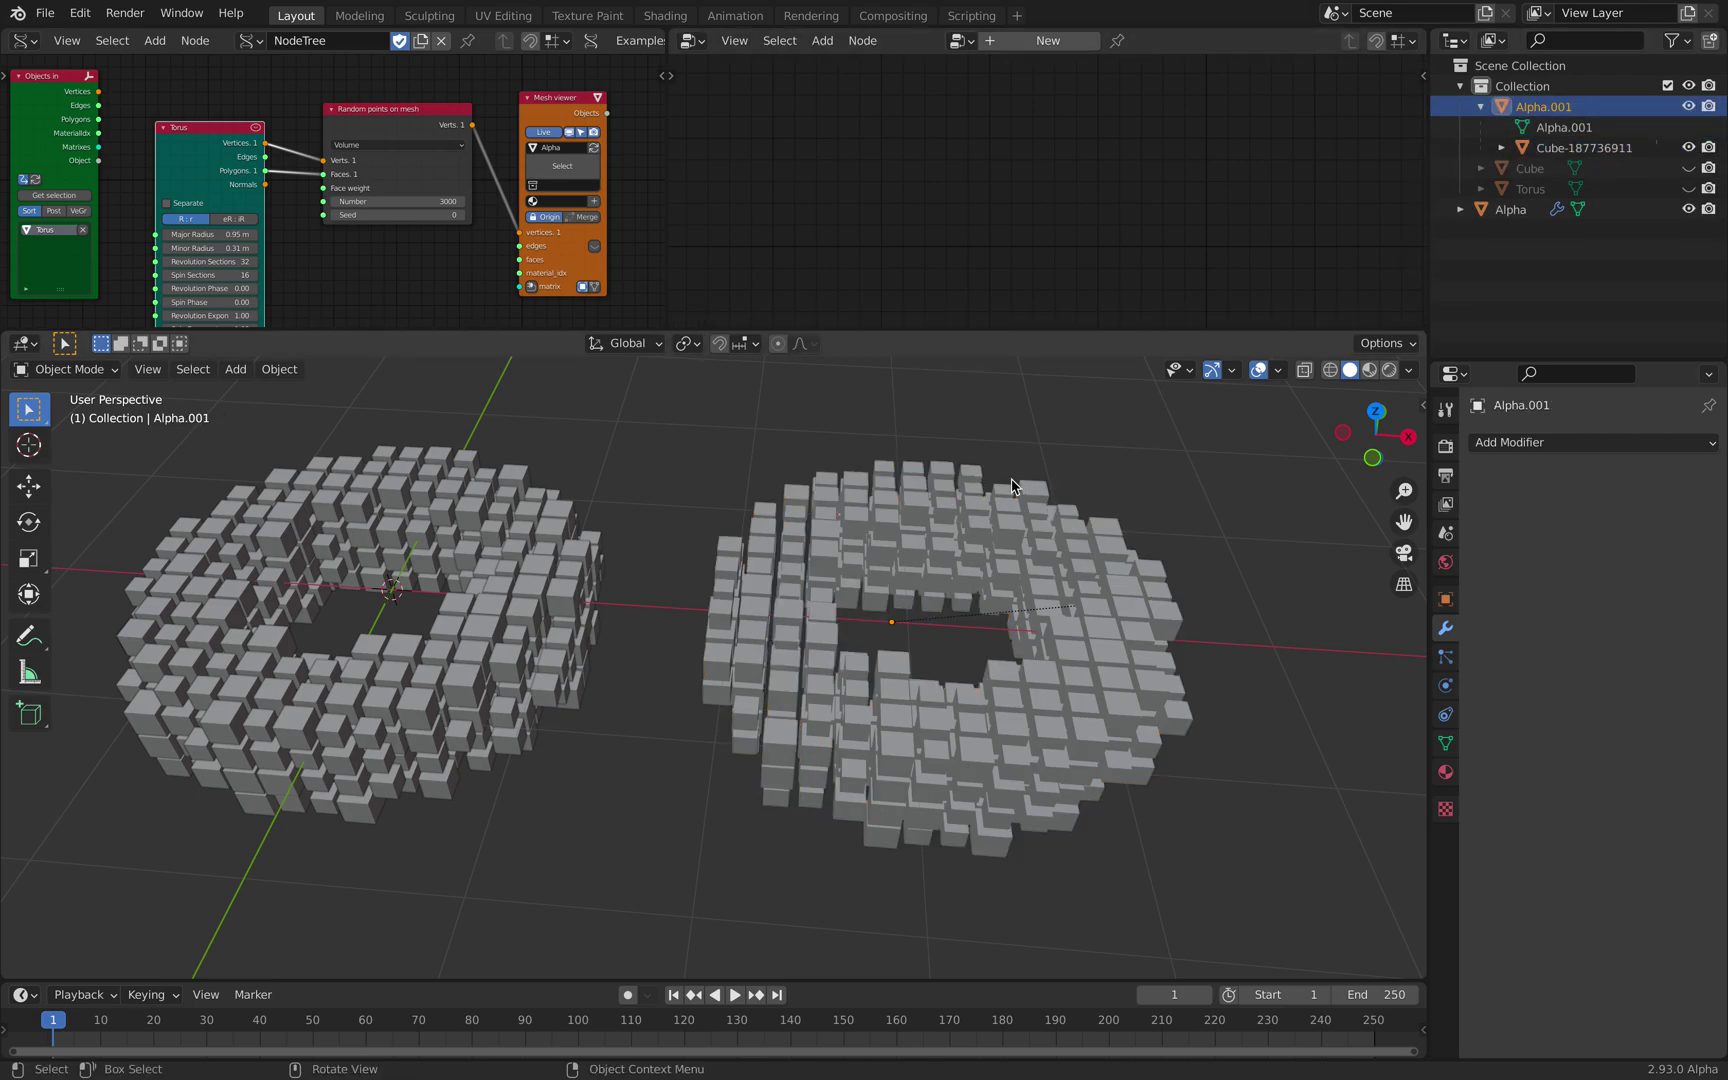
{"action": "key", "text": "g"}
{"action": "left_click", "coordinate": [1030, 513]}
{"action": "key", "text": "g"}
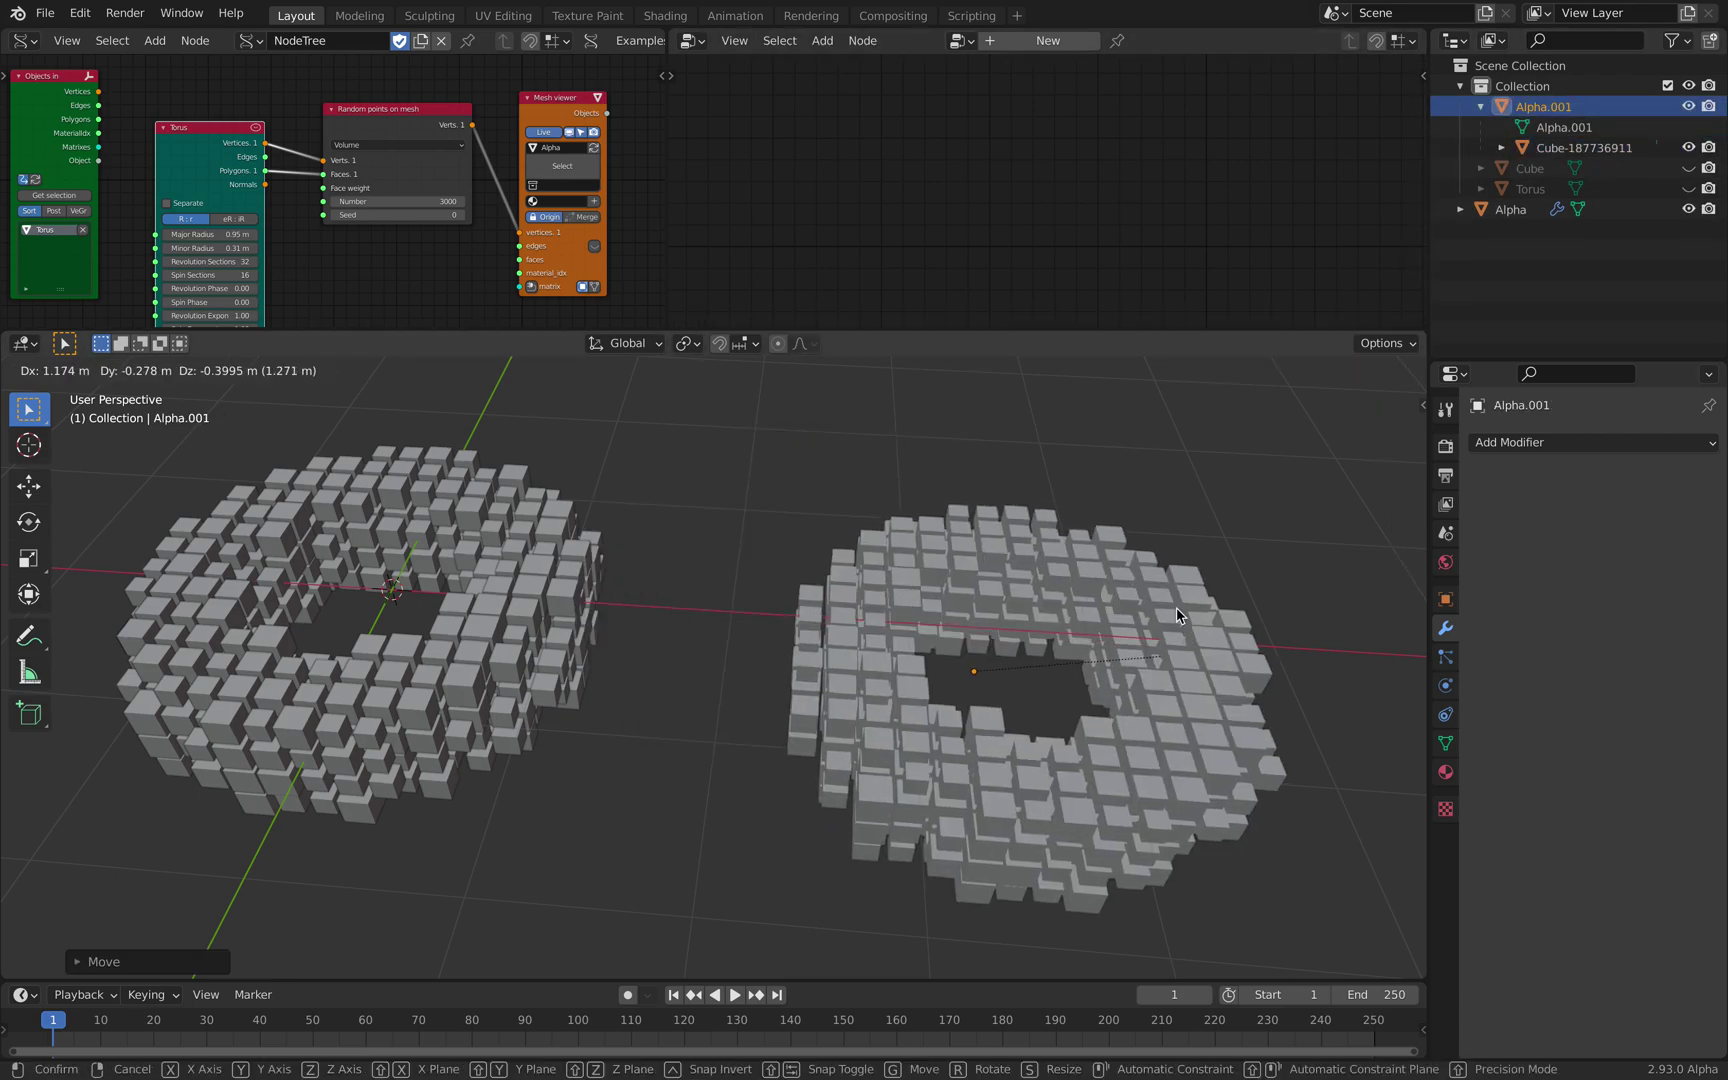
{"action": "left_click", "coordinate": [1128, 505]}
Step: Unparent the joined mesh Cube-187736911 from Alpha.001, and delete Alpha.001
{"action": "left_click_drag", "start_coordinate": [1563, 147], "coordinate": [1565, 283]}
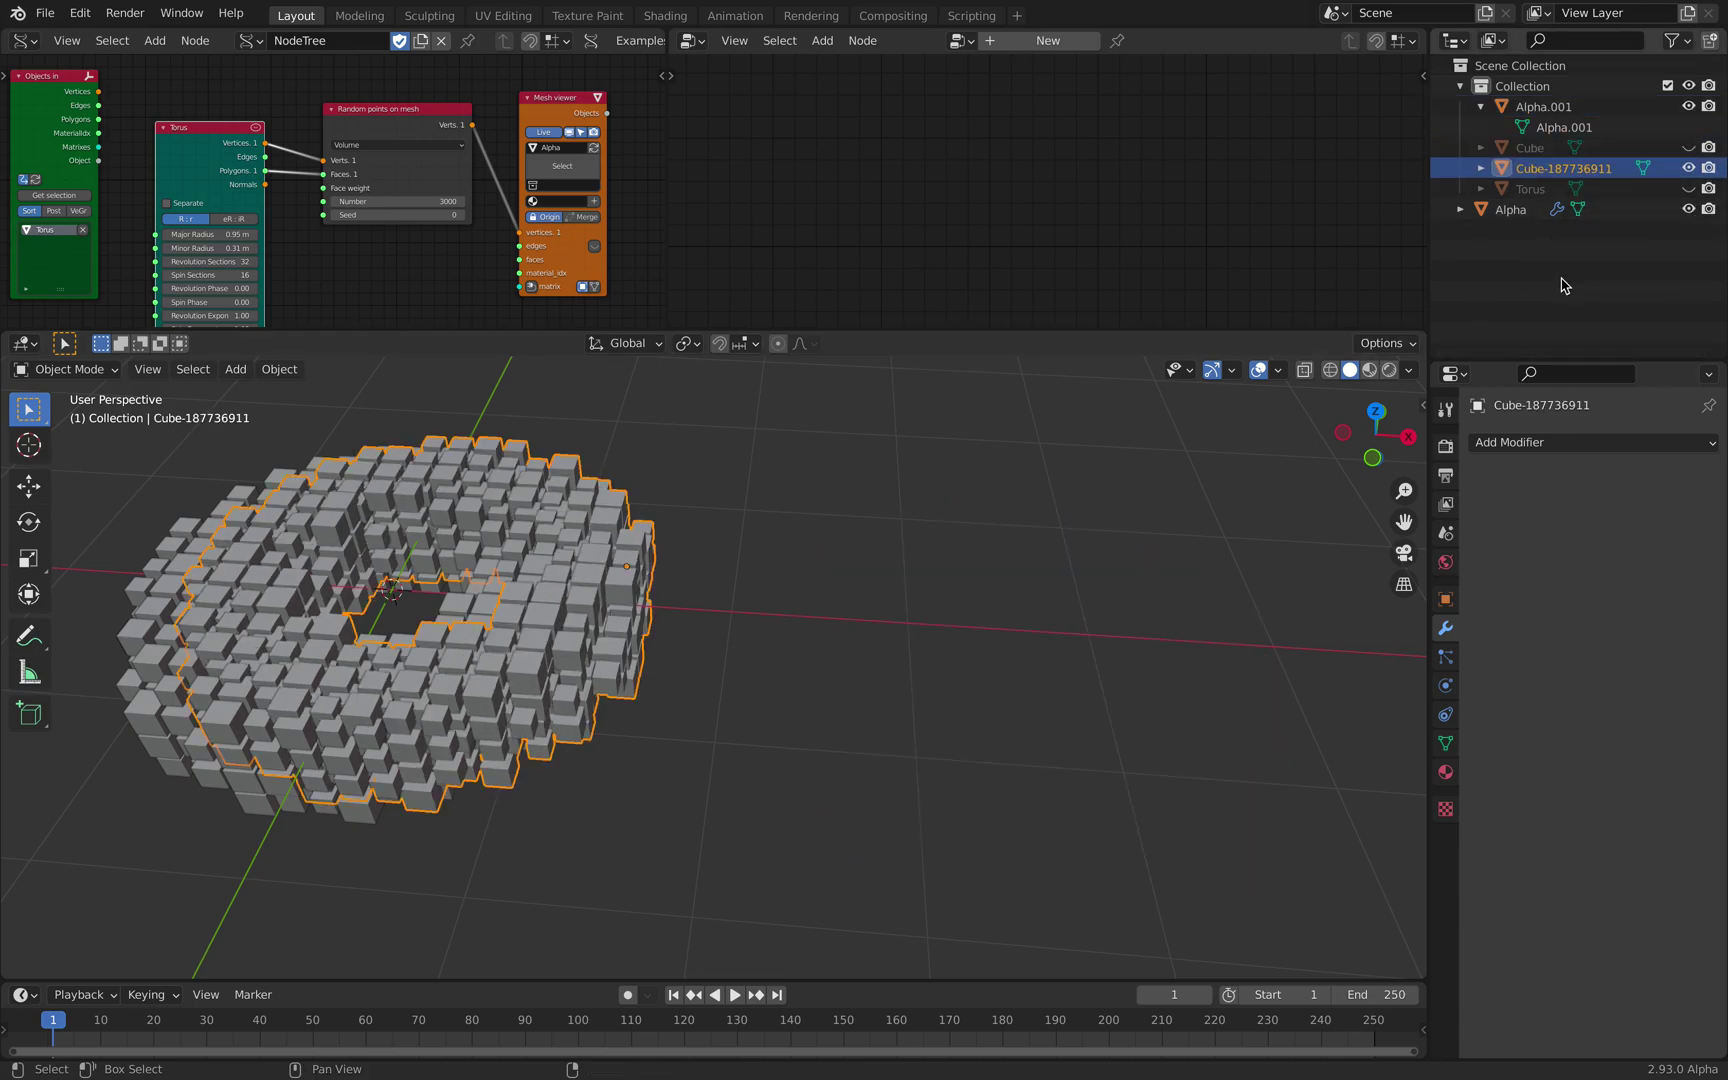
{"action": "left_click", "coordinate": [1550, 112]}
{"action": "right_click", "coordinate": [1550, 117]}
{"action": "left_click", "coordinate": [1541, 113]}
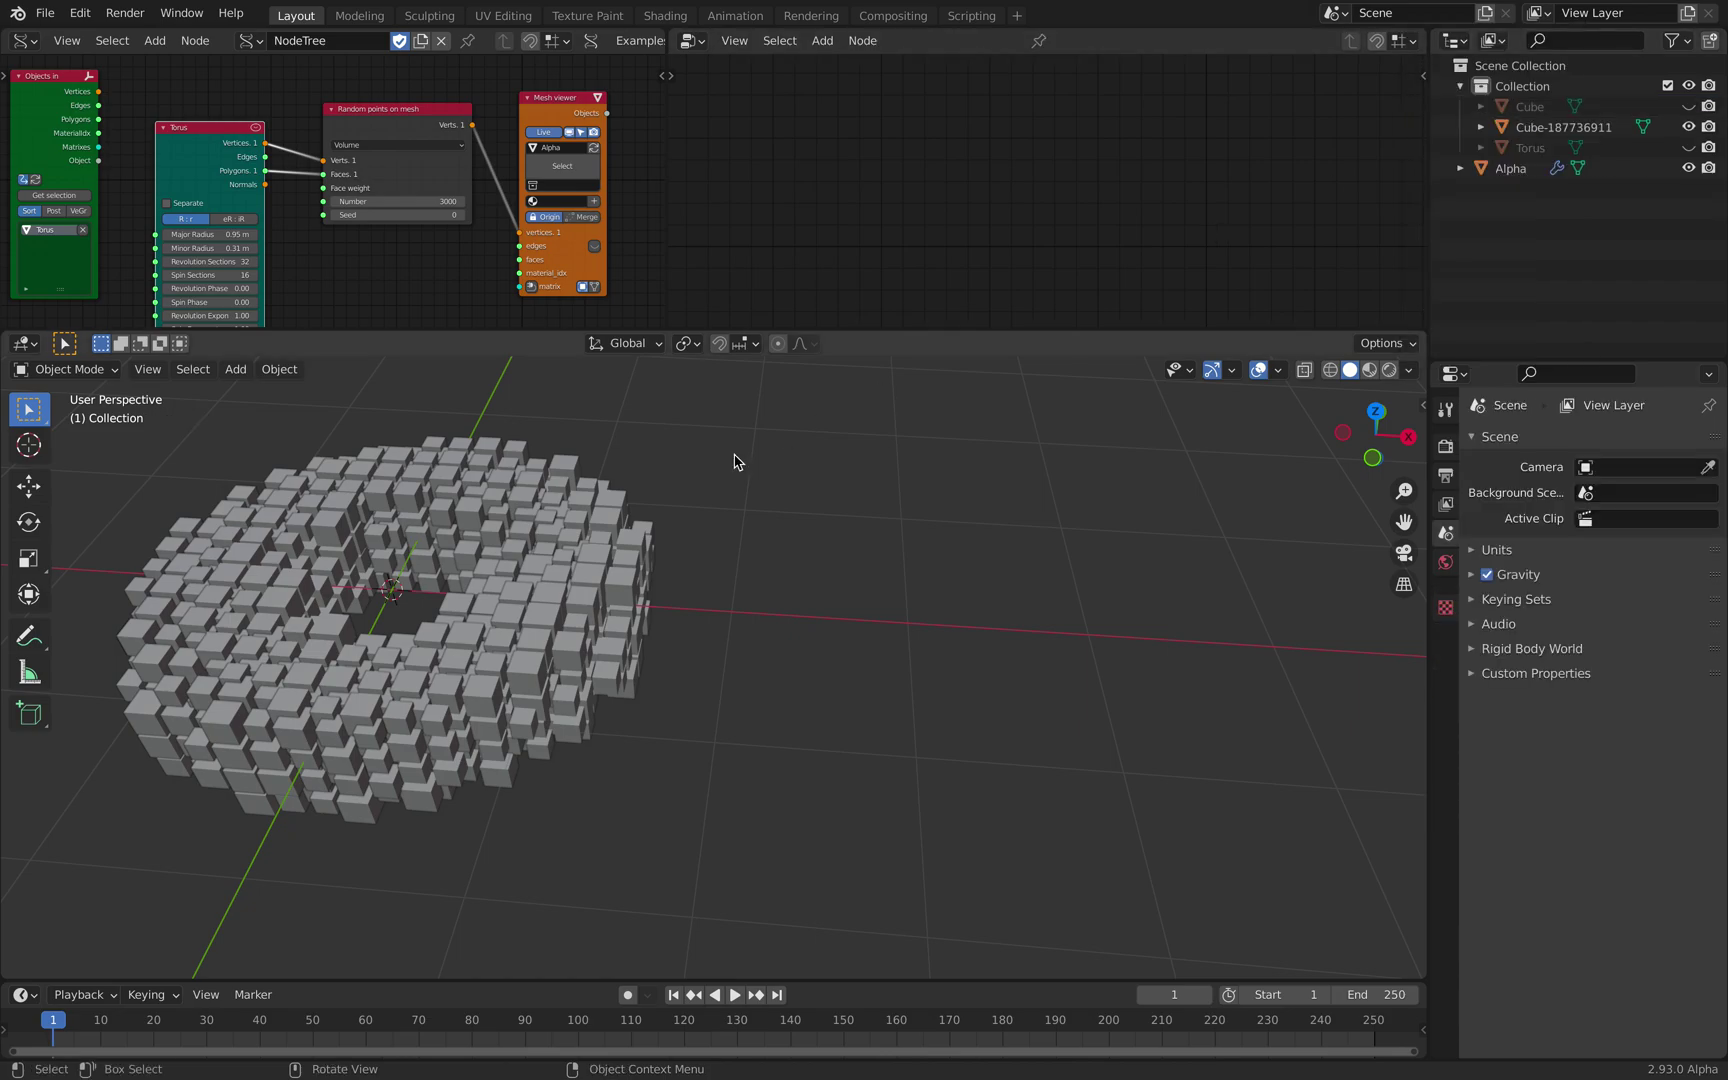
Step: Move the joined torus mesh along X beside the original torus, and adjust its position in top view
{"action": "key", "text": "g"}
{"action": "key", "text": "x"}
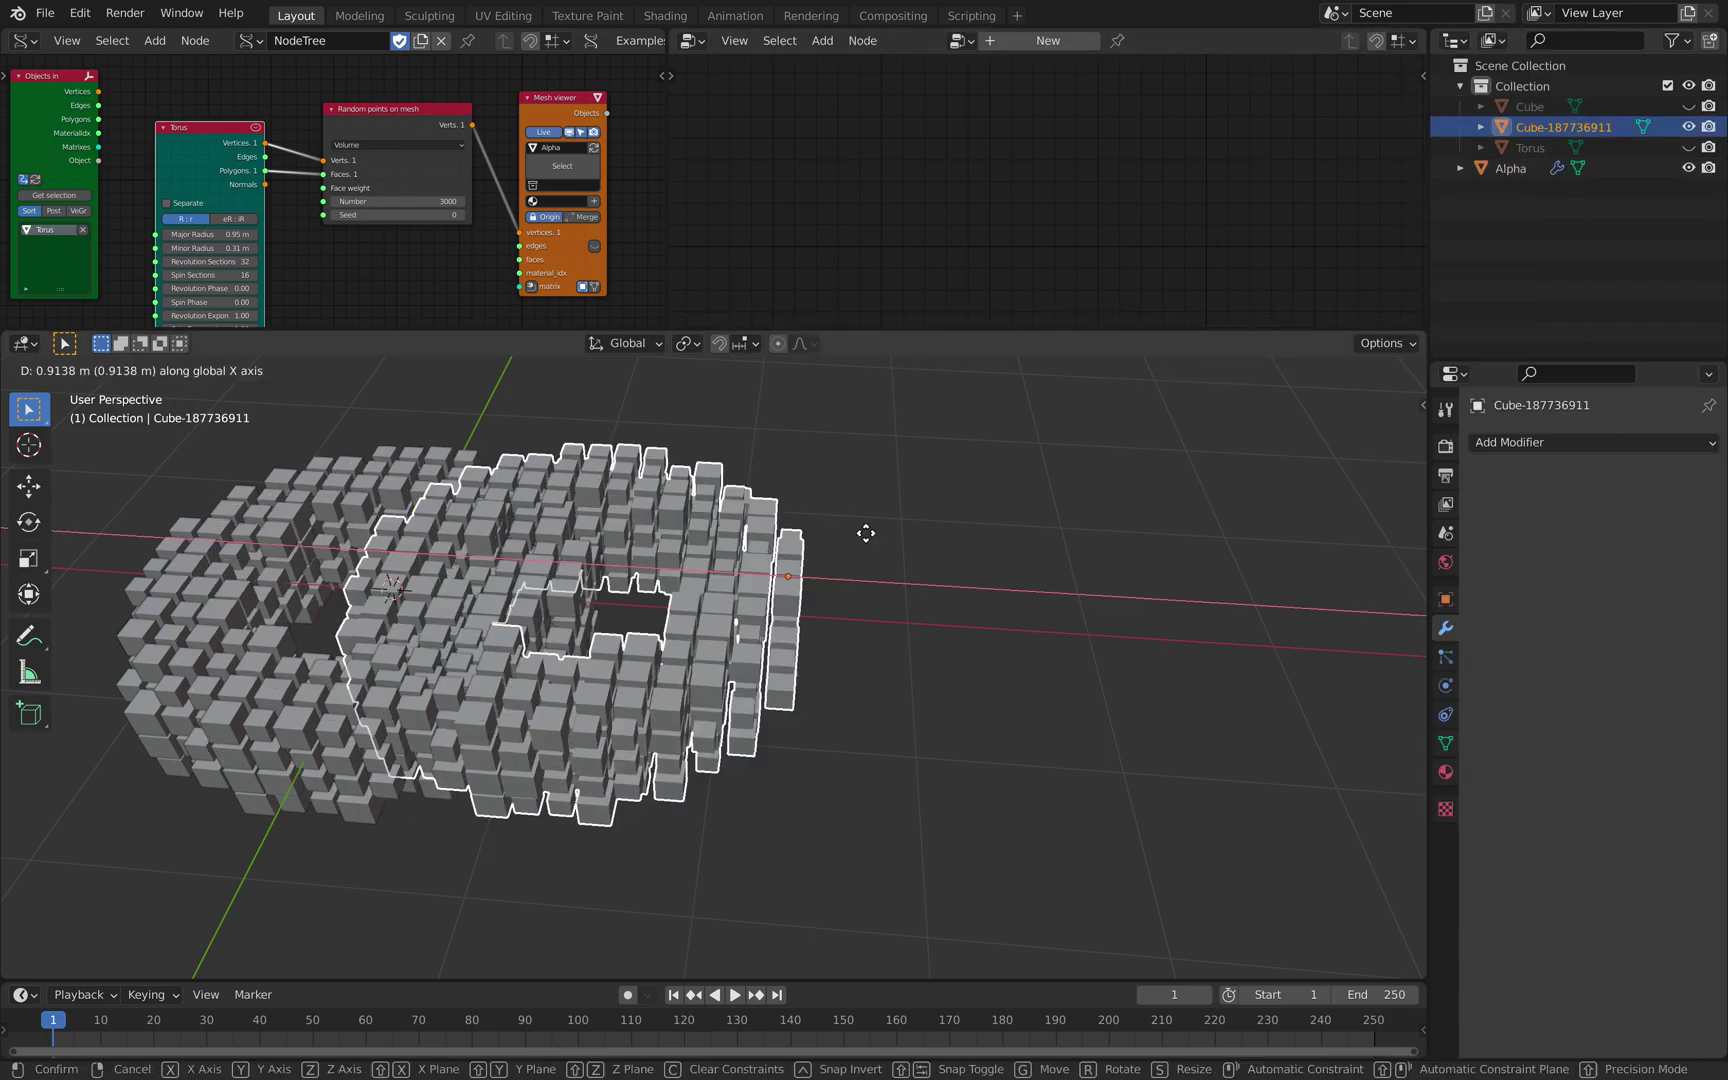
{"action": "left_click", "coordinate": [1090, 570]}
{"action": "left_click", "coordinate": [1376, 415]}
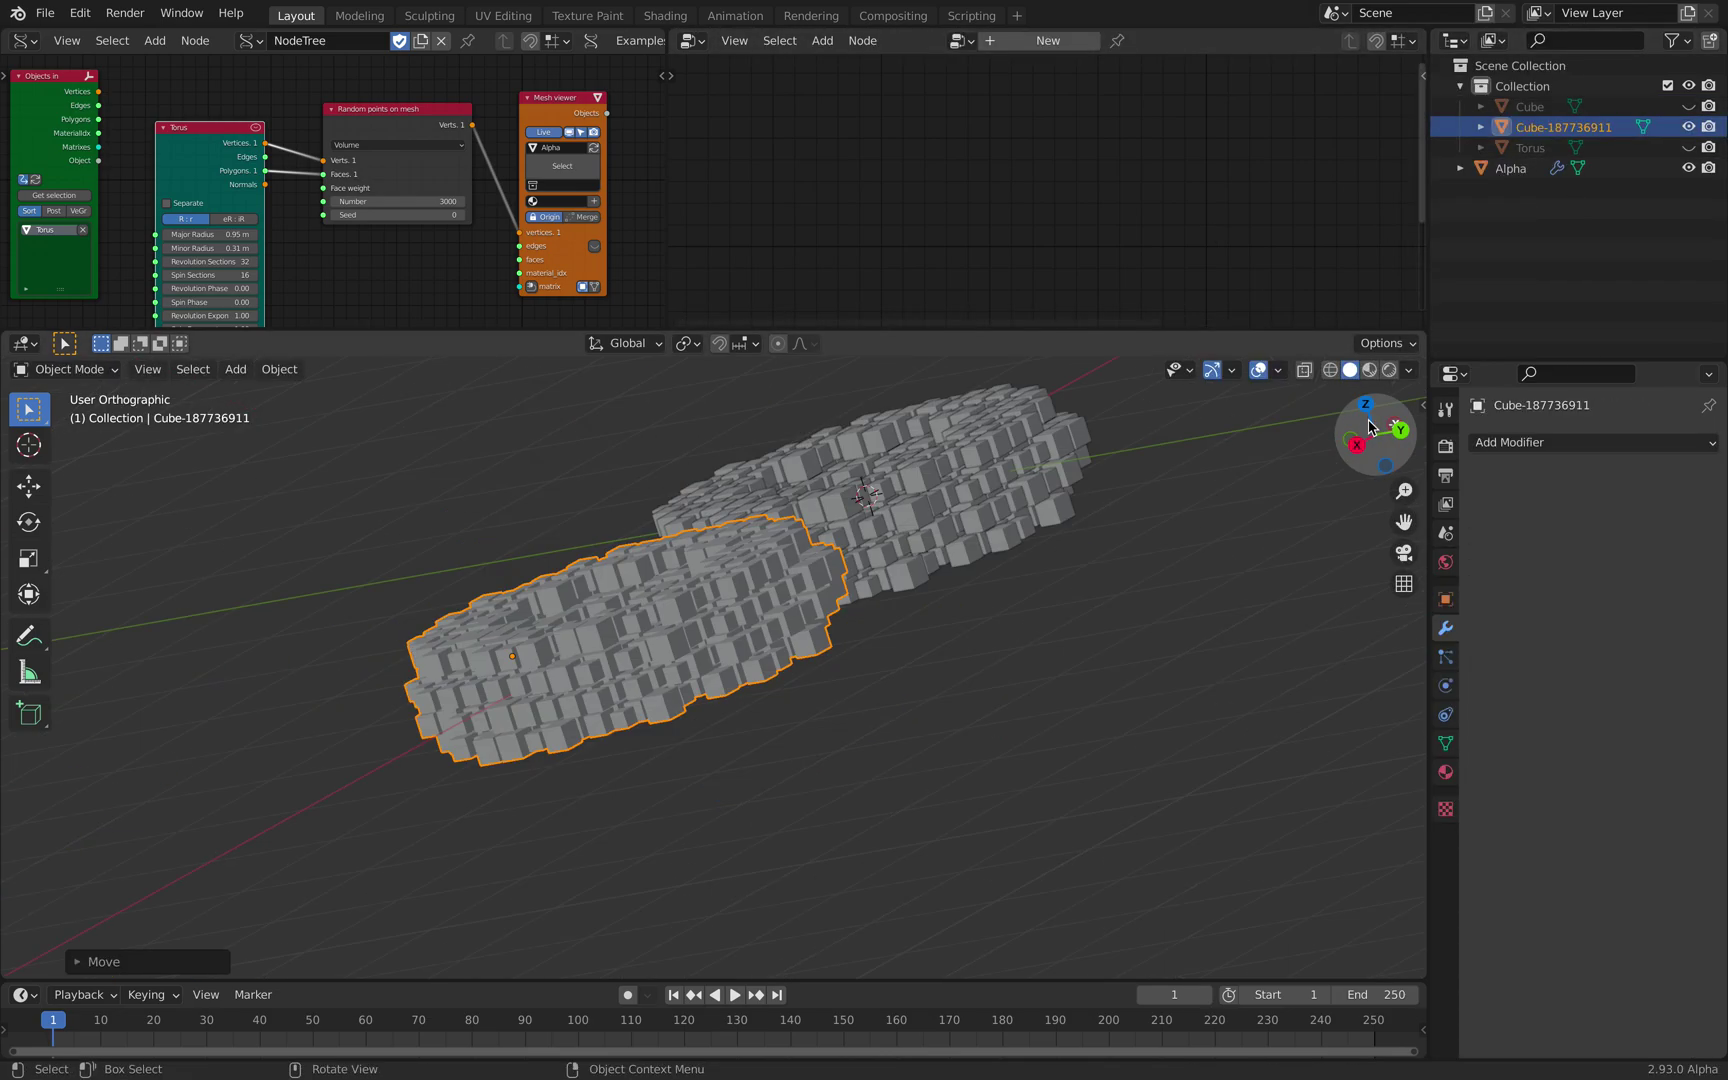
{"action": "left_click", "coordinate": [1371, 406]}
{"action": "left_click", "coordinate": [1364, 407]}
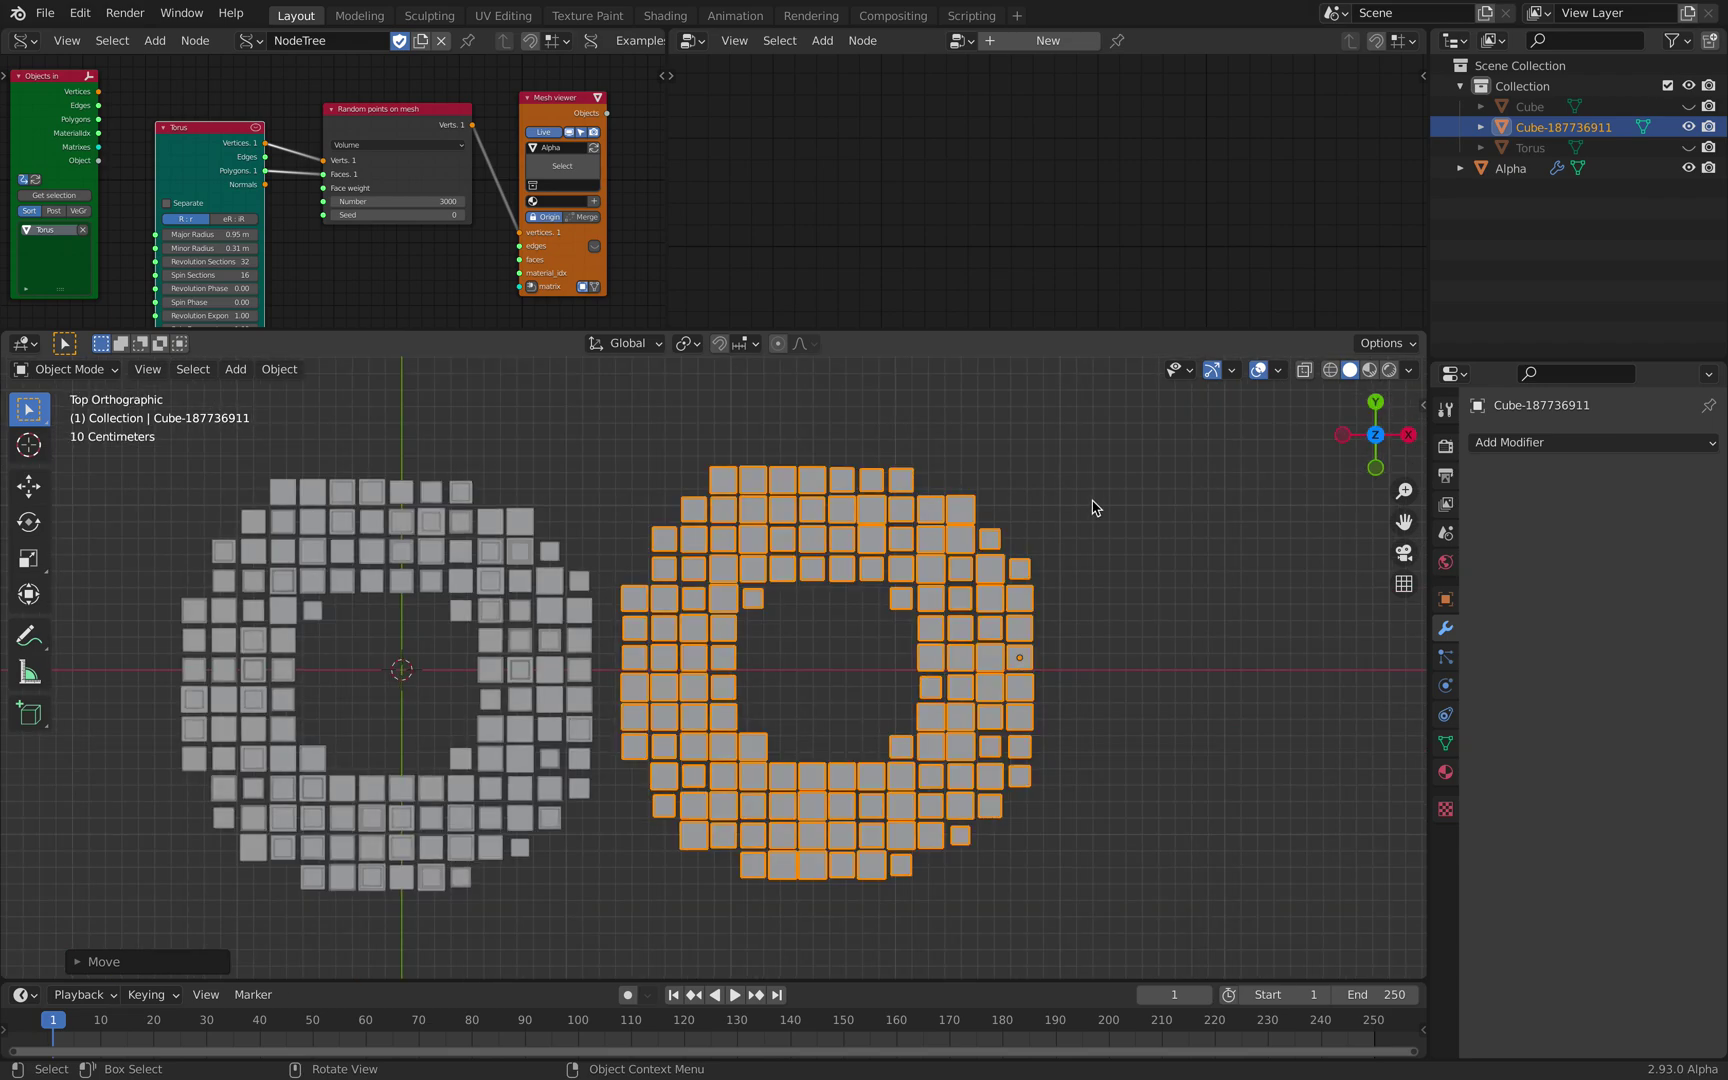
{"action": "key", "text": "g"}
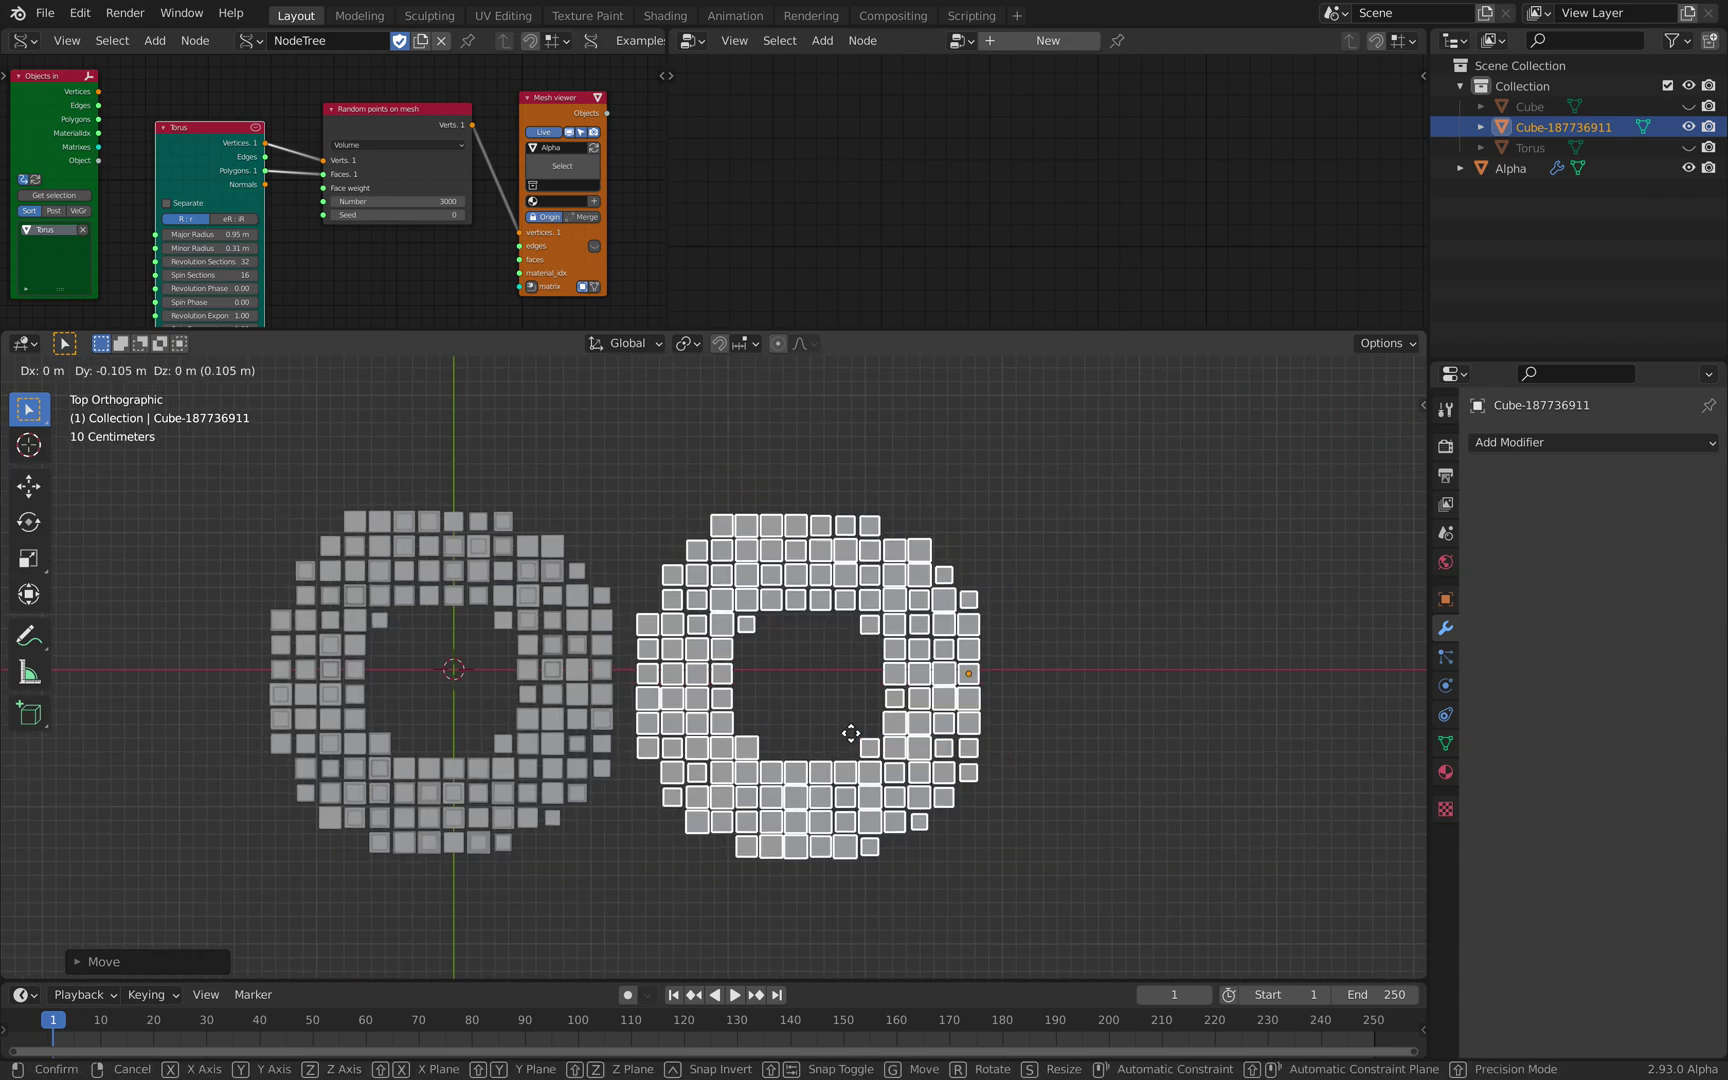
{"action": "left_click", "coordinate": [850, 730]}
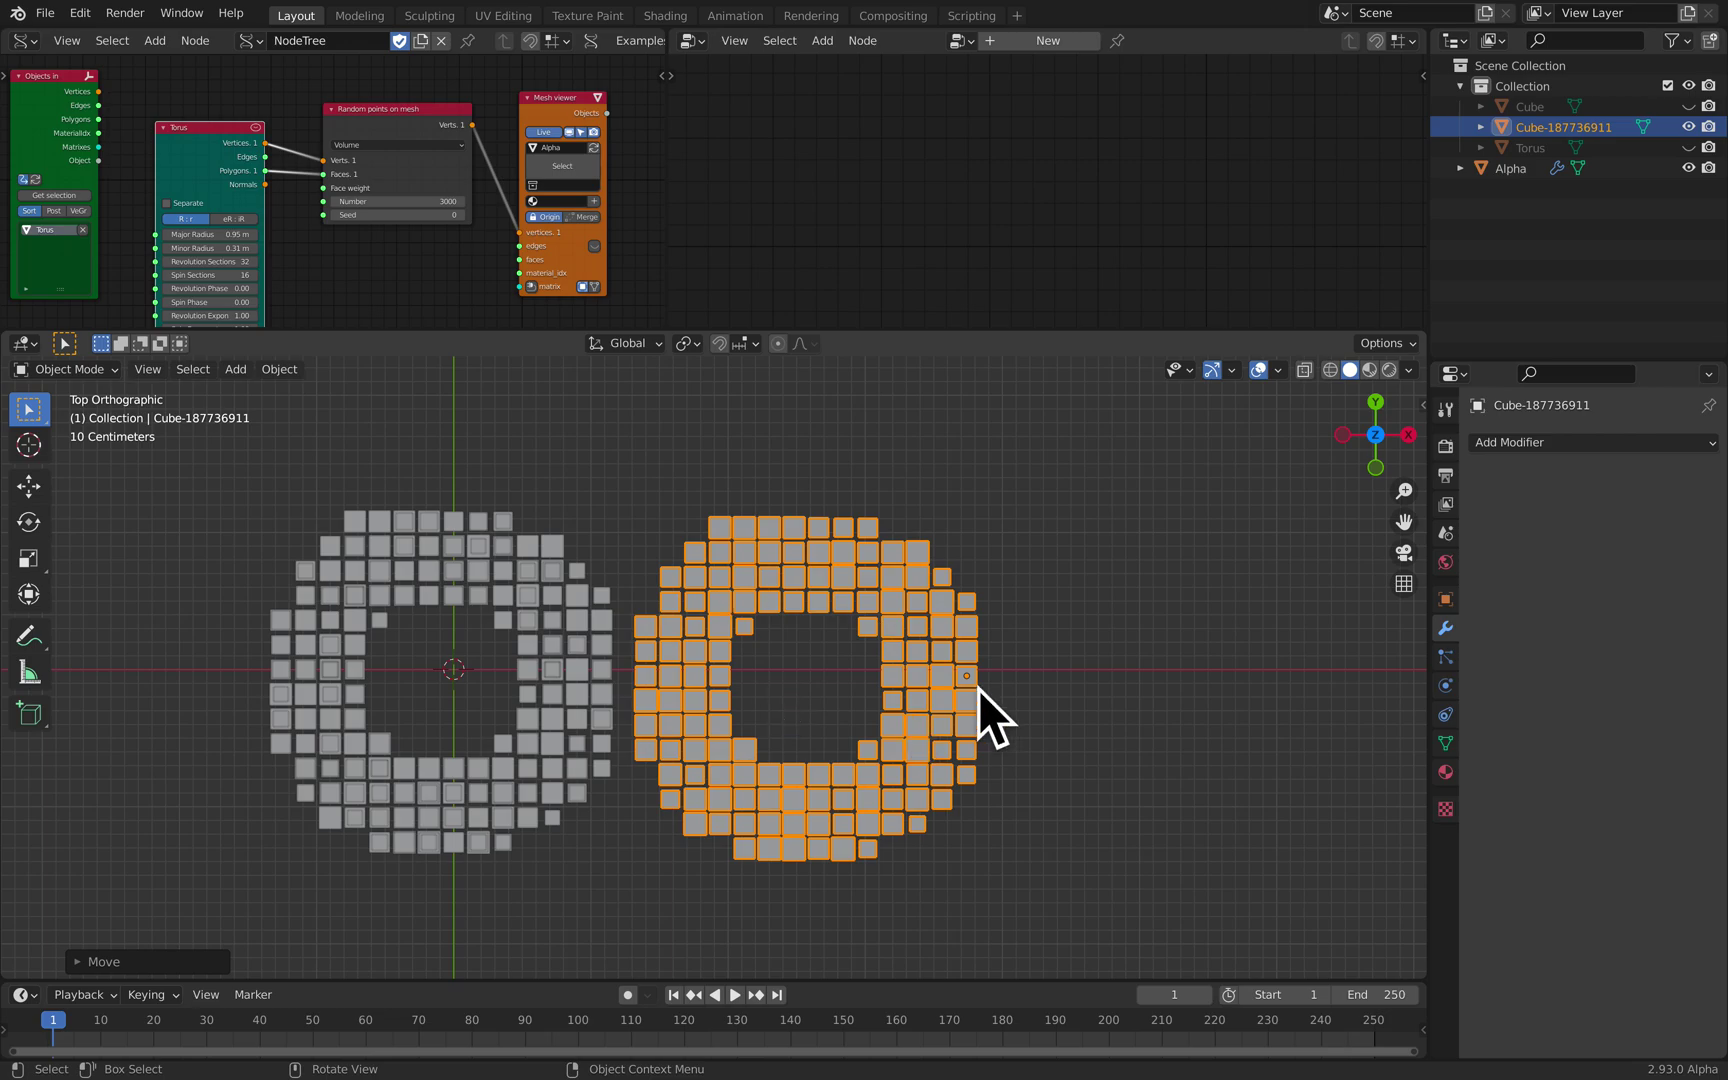
Step: Save the file, and add a Bevel modifier to the joined torus mesh
{"action": "left_click", "coordinate": [841, 700]}
{"action": "middle_click_drag", "start_coordinate": [841, 700], "coordinate": [911, 557]}
{"action": "scroll", "coordinate": [925, 570], "scroll_direction": "up", "scroll_amount": 3}
{"action": "left_click", "coordinate": [930, 568]}
{"action": "key", "text": "ctrl+s"}
{"action": "left_click", "coordinate": [1520, 443]}
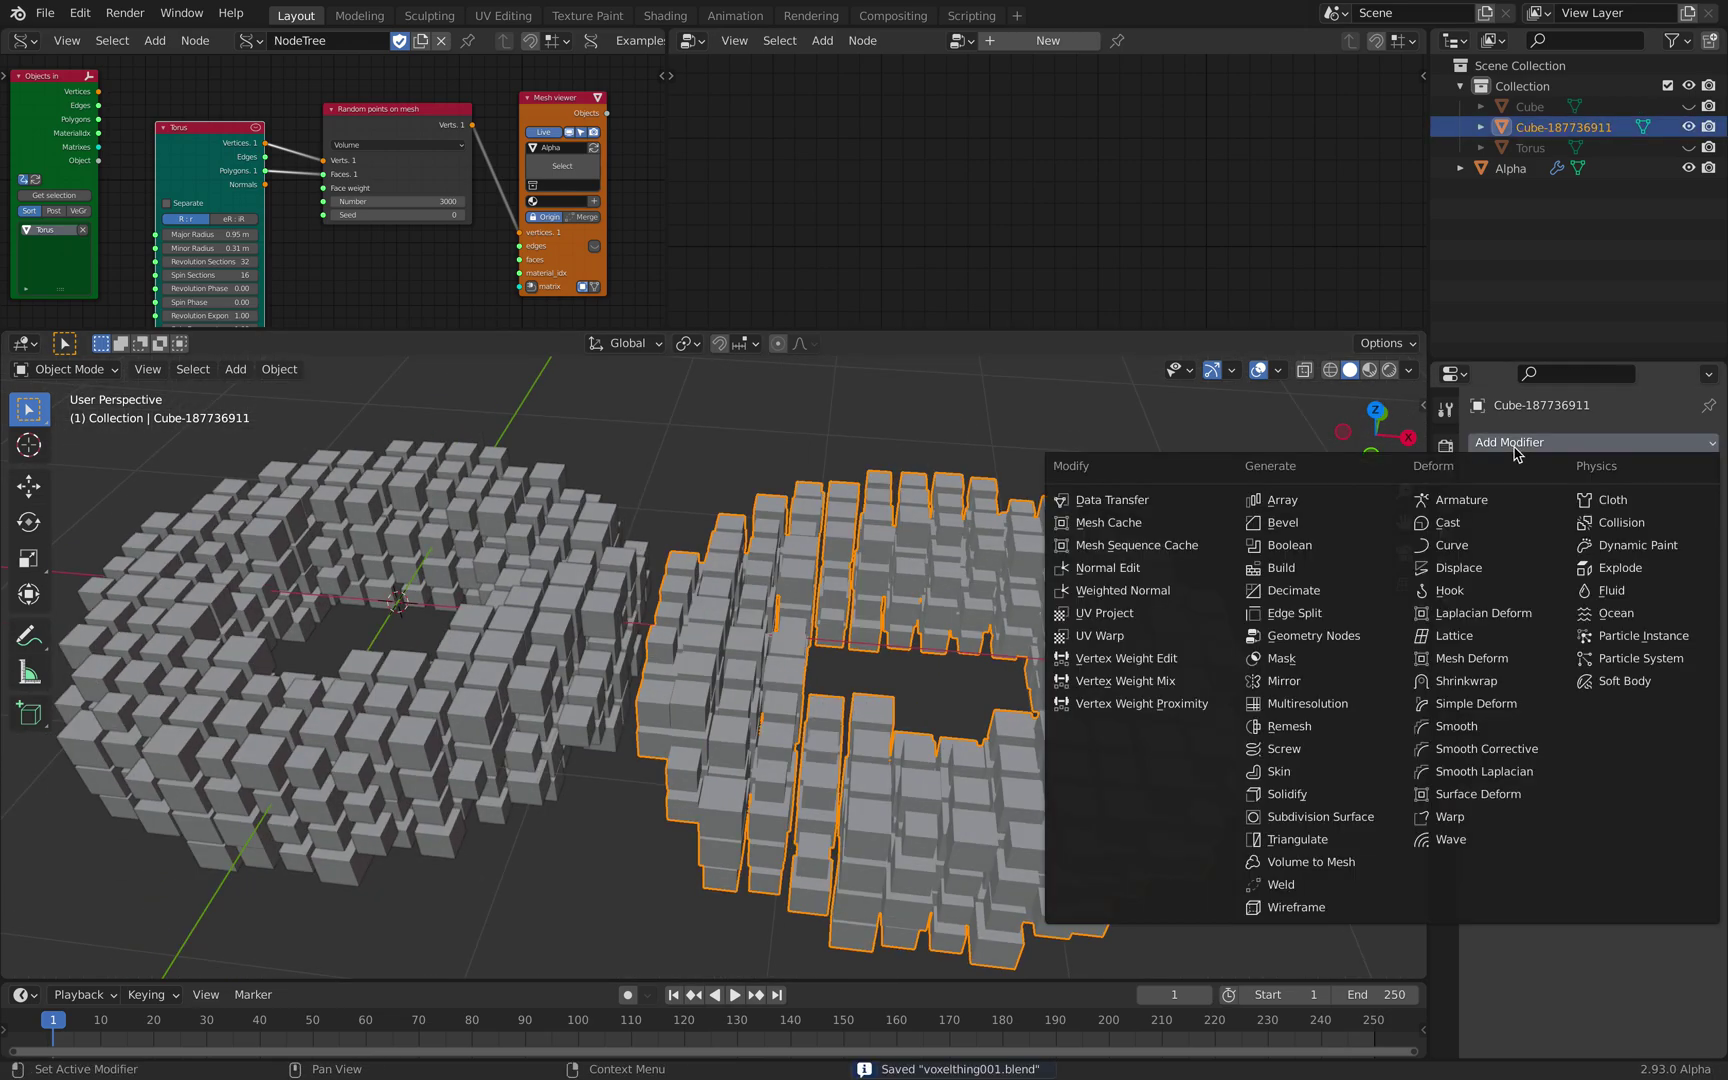
{"action": "left_click", "coordinate": [1368, 524]}
{"action": "middle_click_drag", "start_coordinate": [884, 662], "coordinate": [1331, 640]}
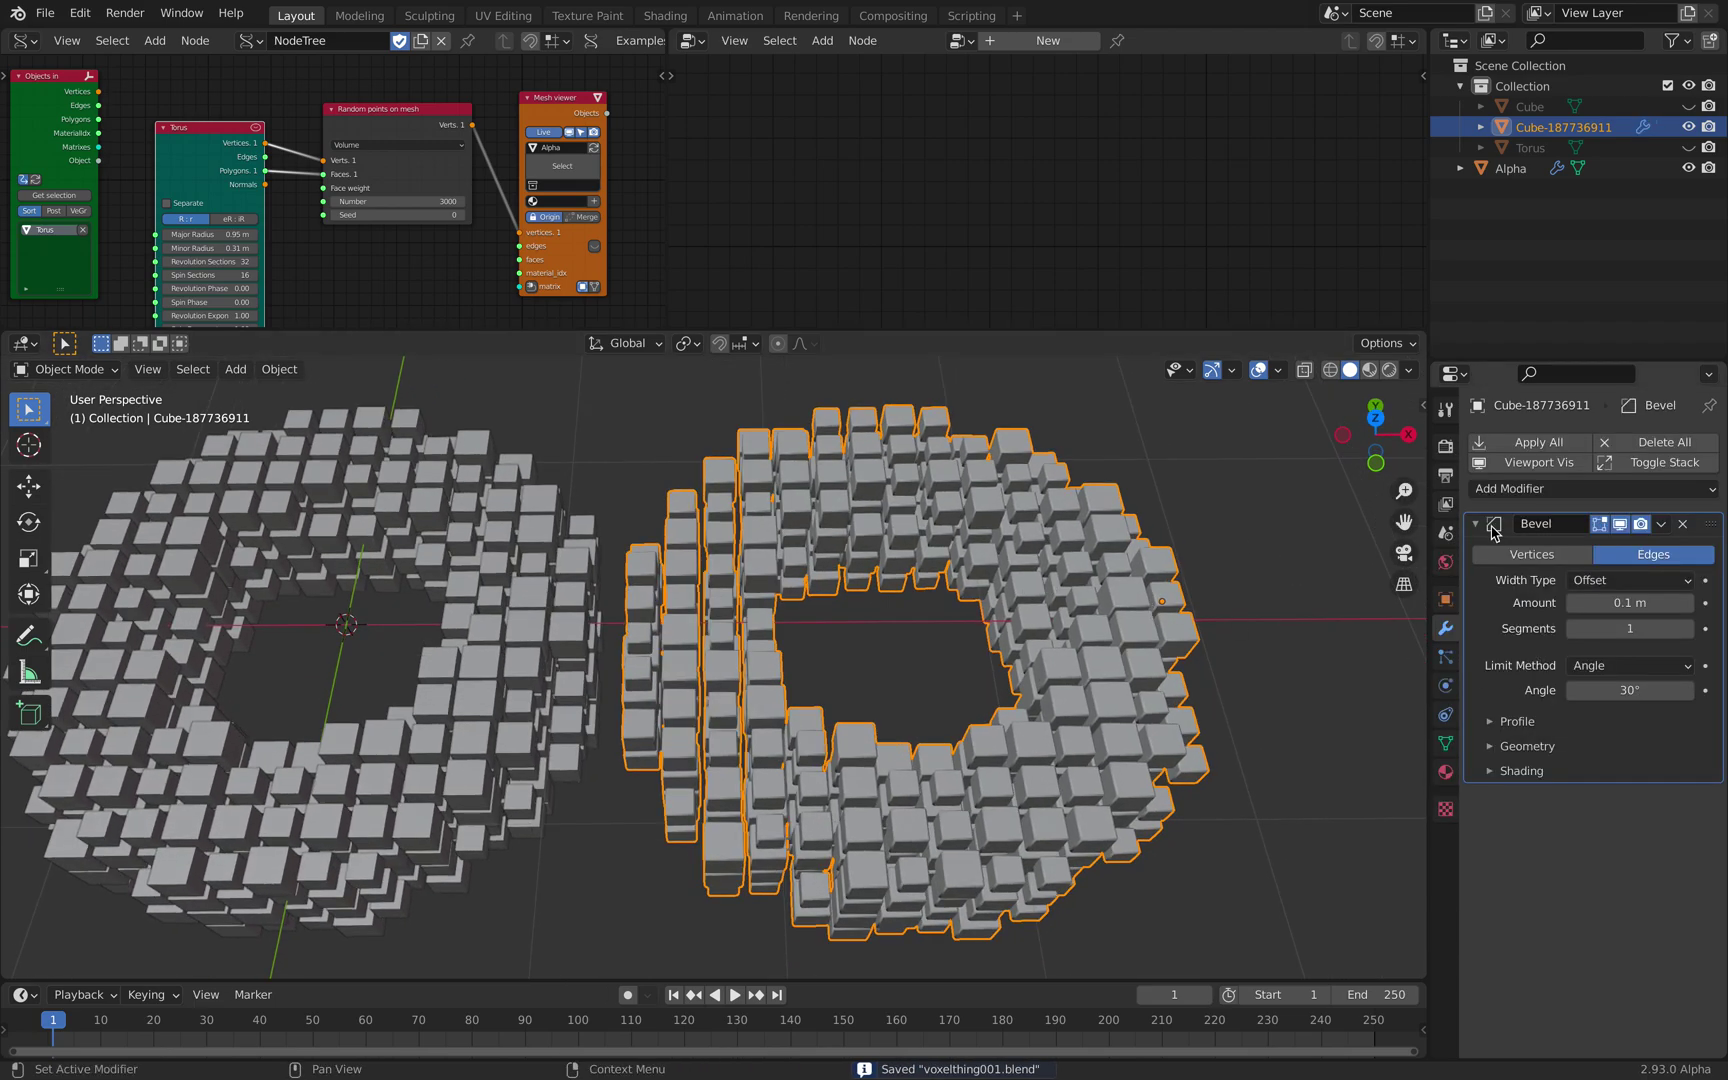
Step: Add a Displace modifier to the joined torus mesh, and give it a new texture of type Clouds
{"action": "left_click", "coordinate": [1498, 489]}
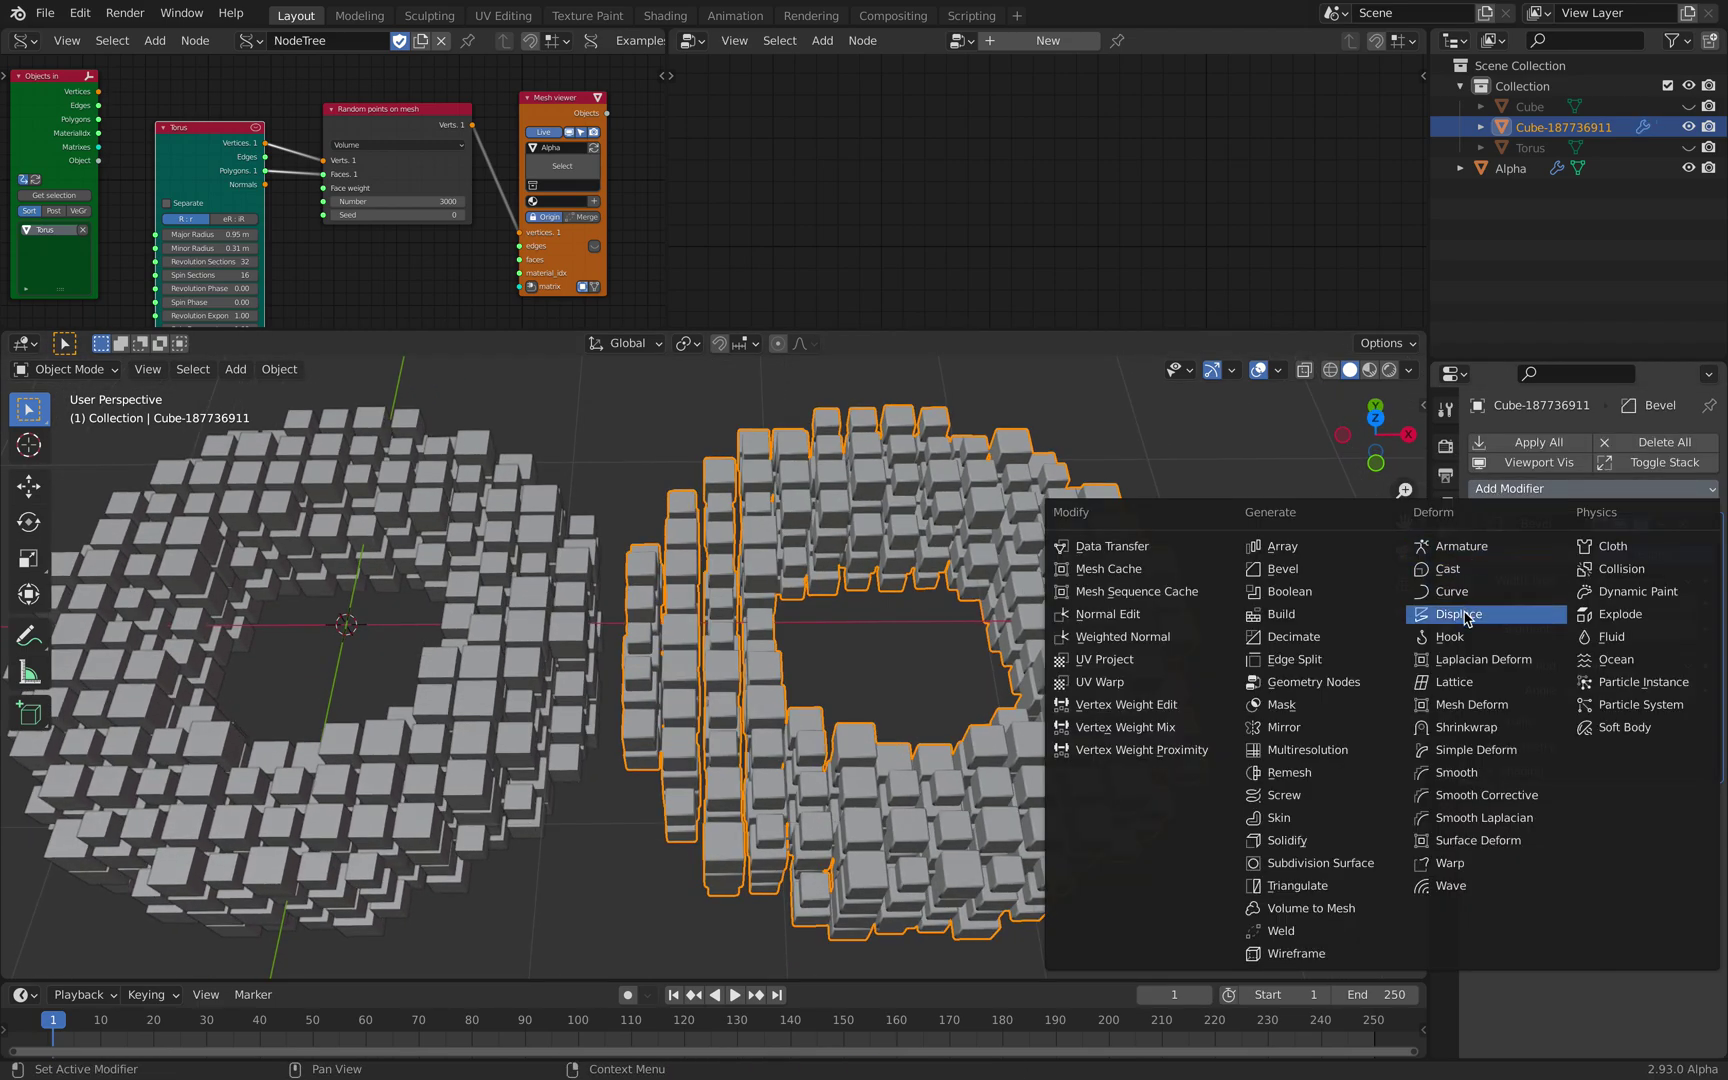
{"action": "left_click", "coordinate": [1462, 614]}
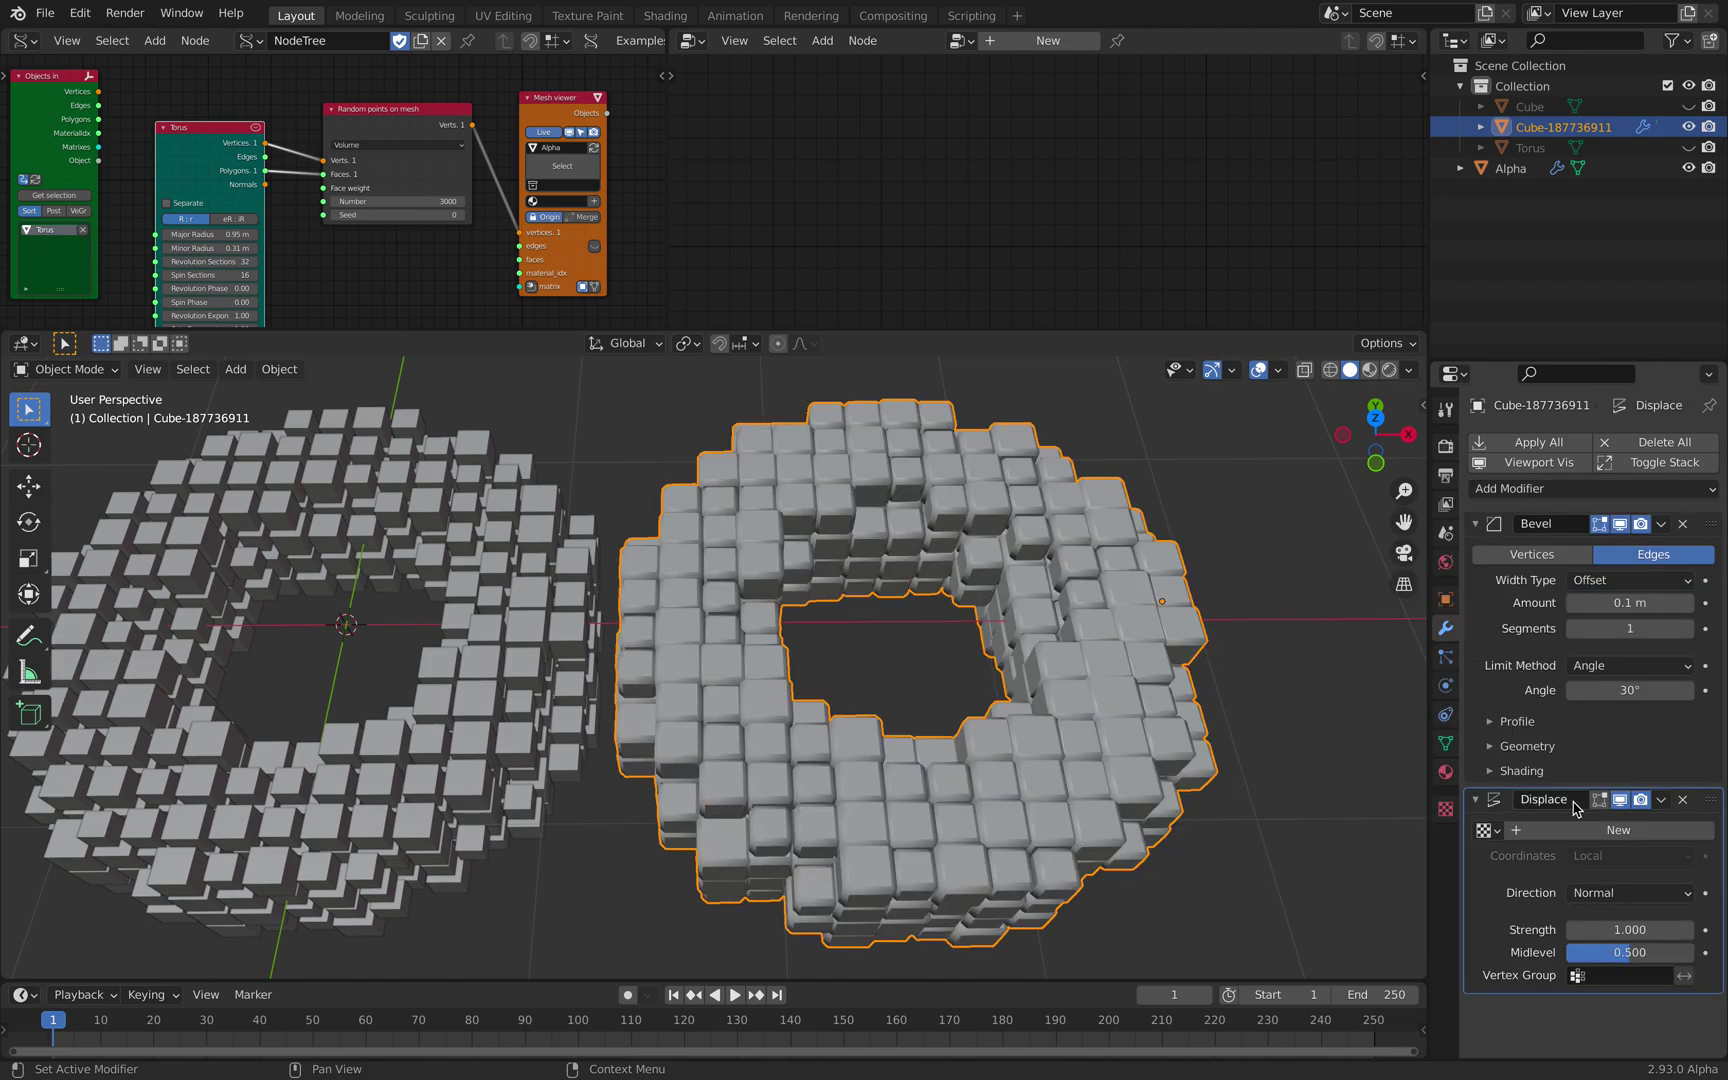
{"action": "left_click", "coordinate": [1618, 830]}
{"action": "left_click", "coordinate": [1700, 832]}
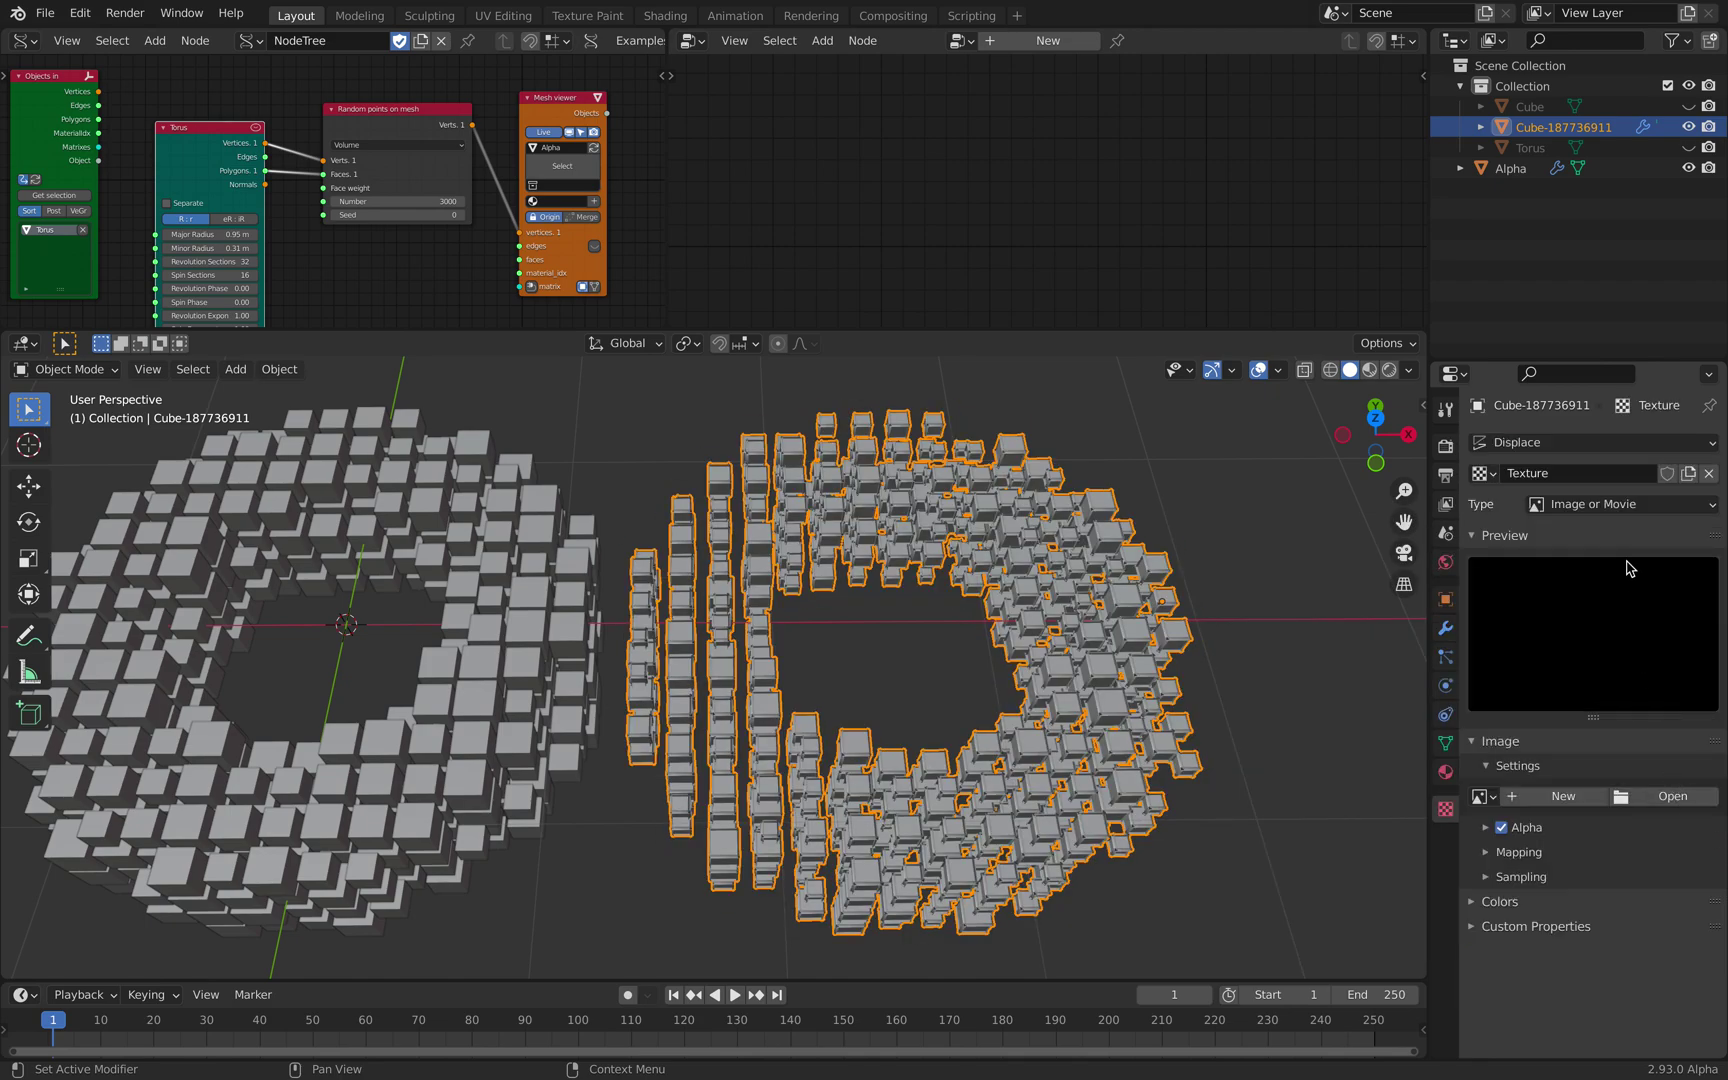
{"action": "left_click", "coordinate": [1616, 505]}
{"action": "left_click", "coordinate": [1566, 575]}
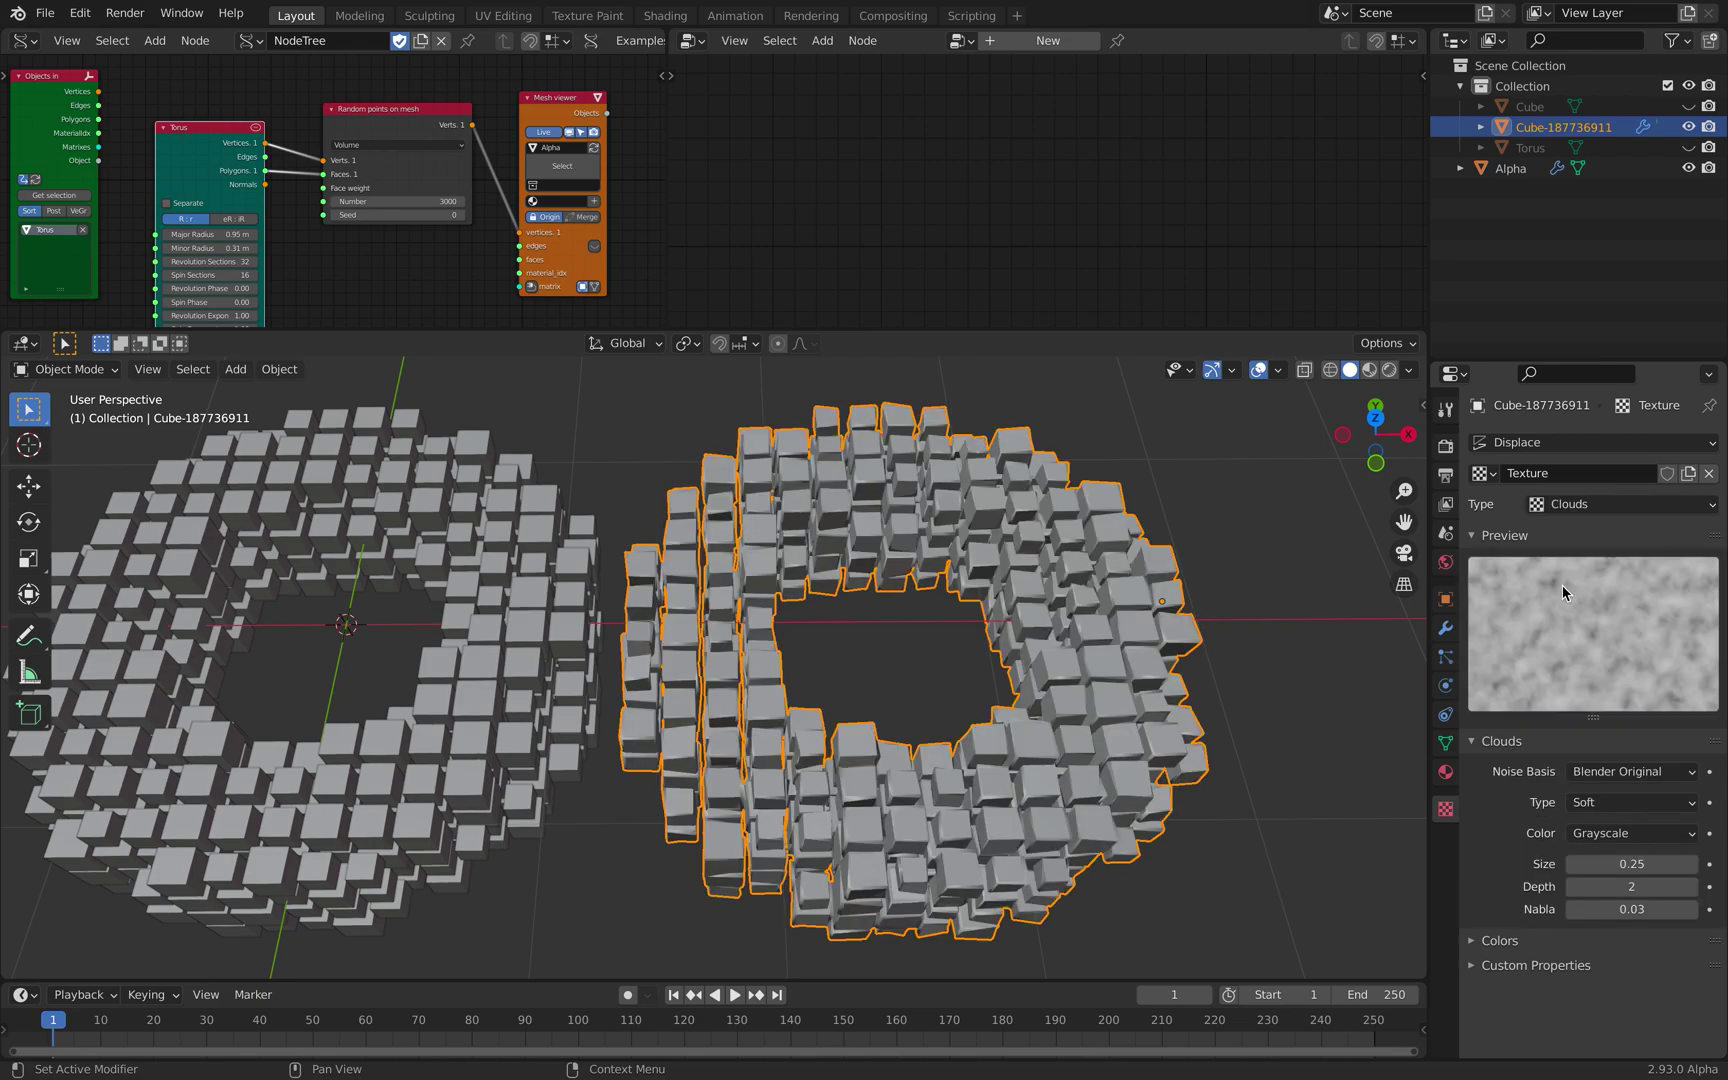
Step: Move the Displace modifier above Bevel in the joined torus mesh's modifier stack, and deselect the mesh
{"action": "left_click", "coordinate": [1446, 627]}
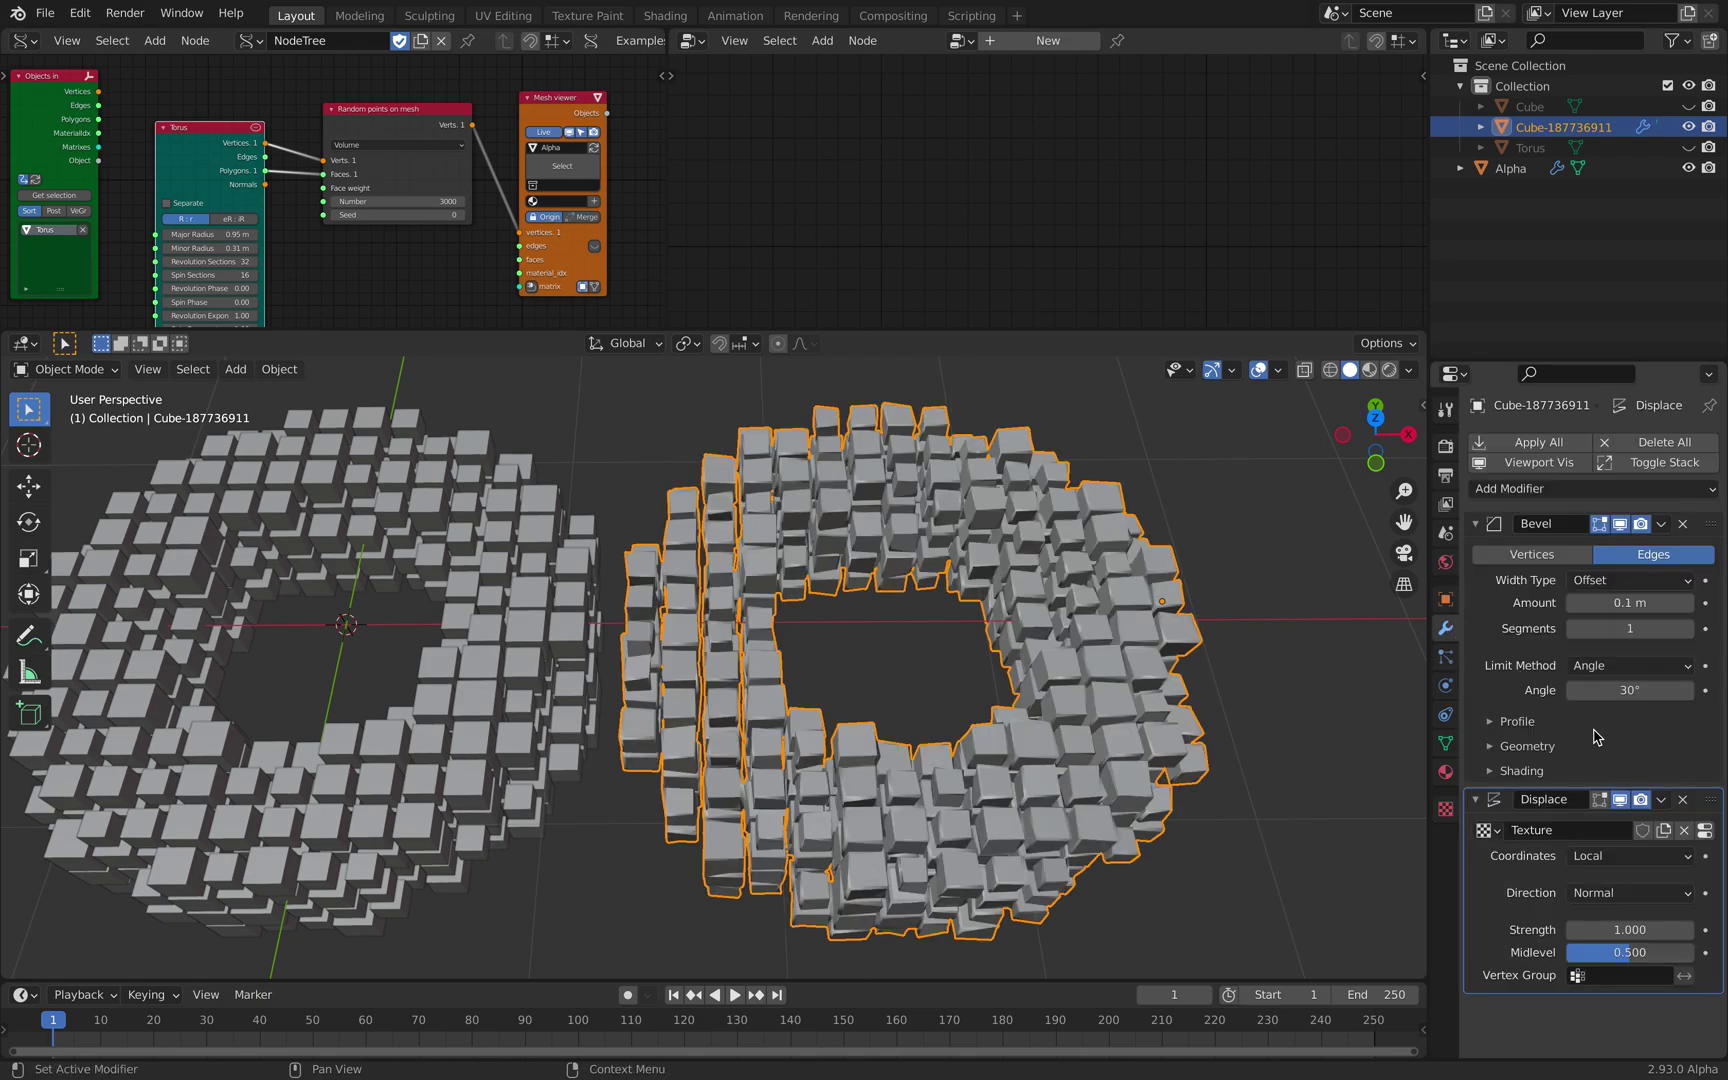
{"action": "left_click_drag", "start_coordinate": [1708, 800], "coordinate": [1708, 525]}
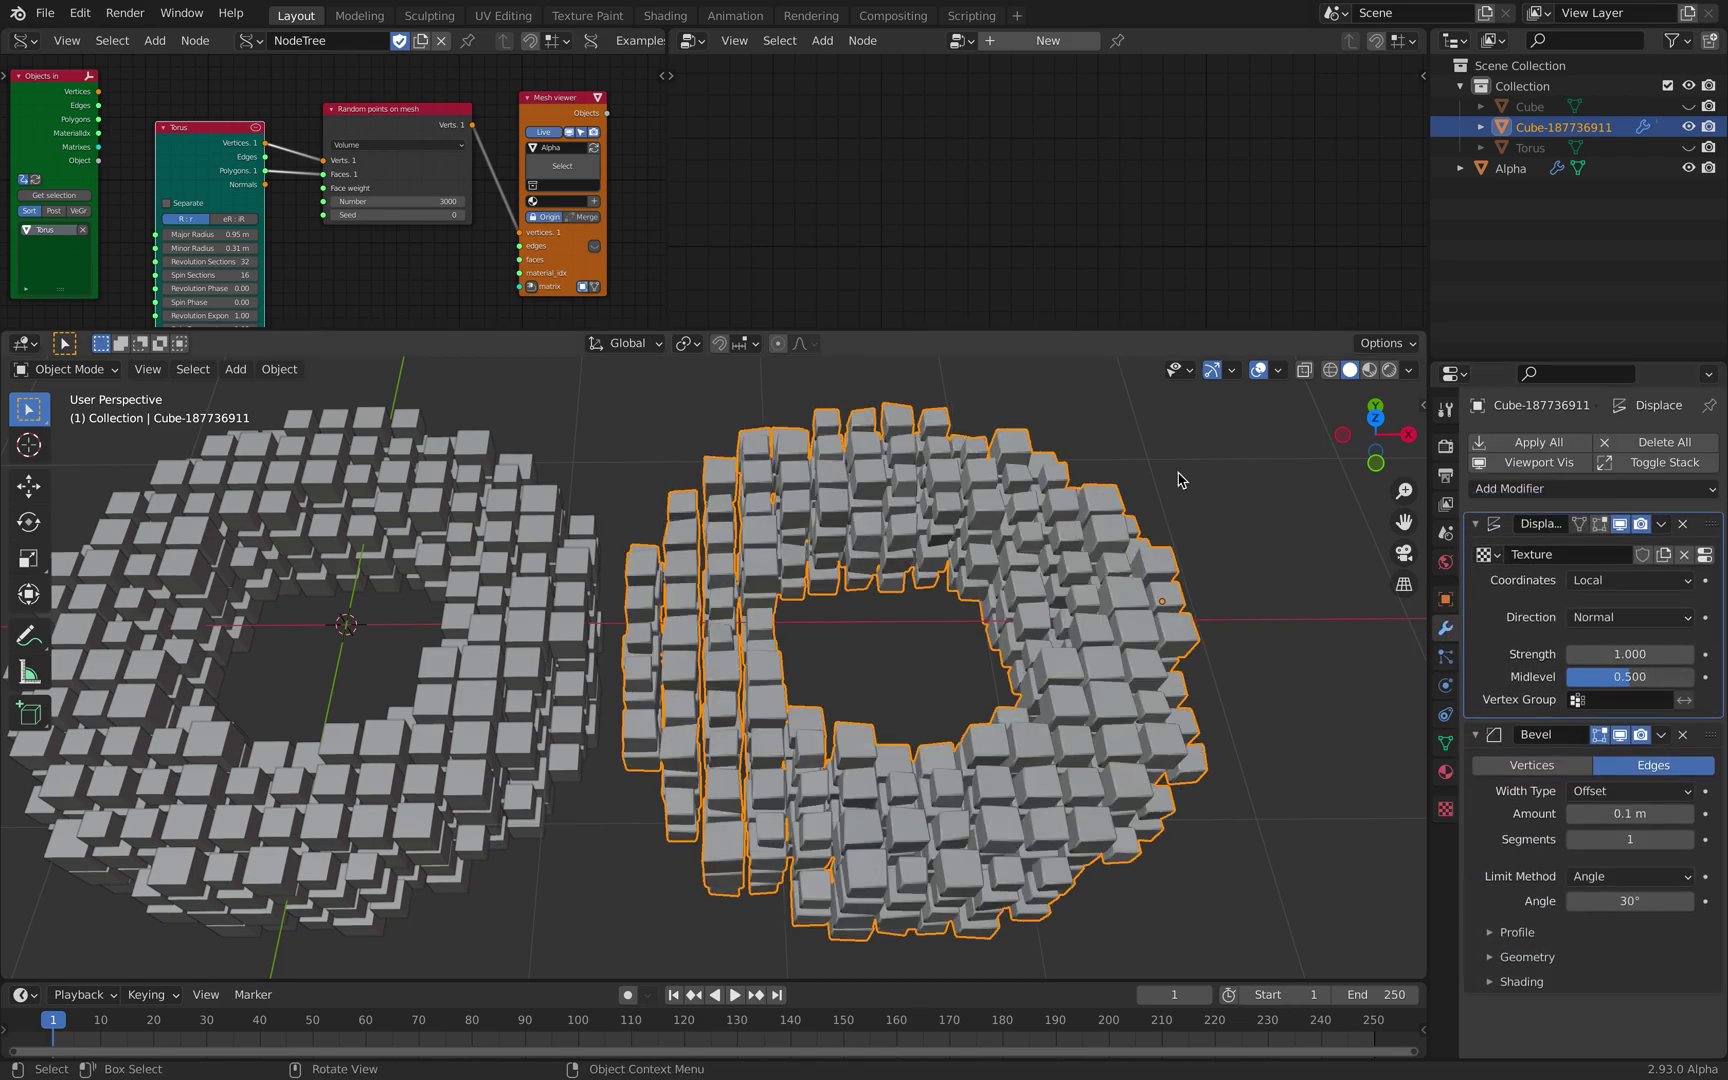
{"action": "left_click", "coordinate": [1088, 590]}
{"action": "middle_click_drag", "start_coordinate": [1088, 590], "coordinate": [1176, 577]}
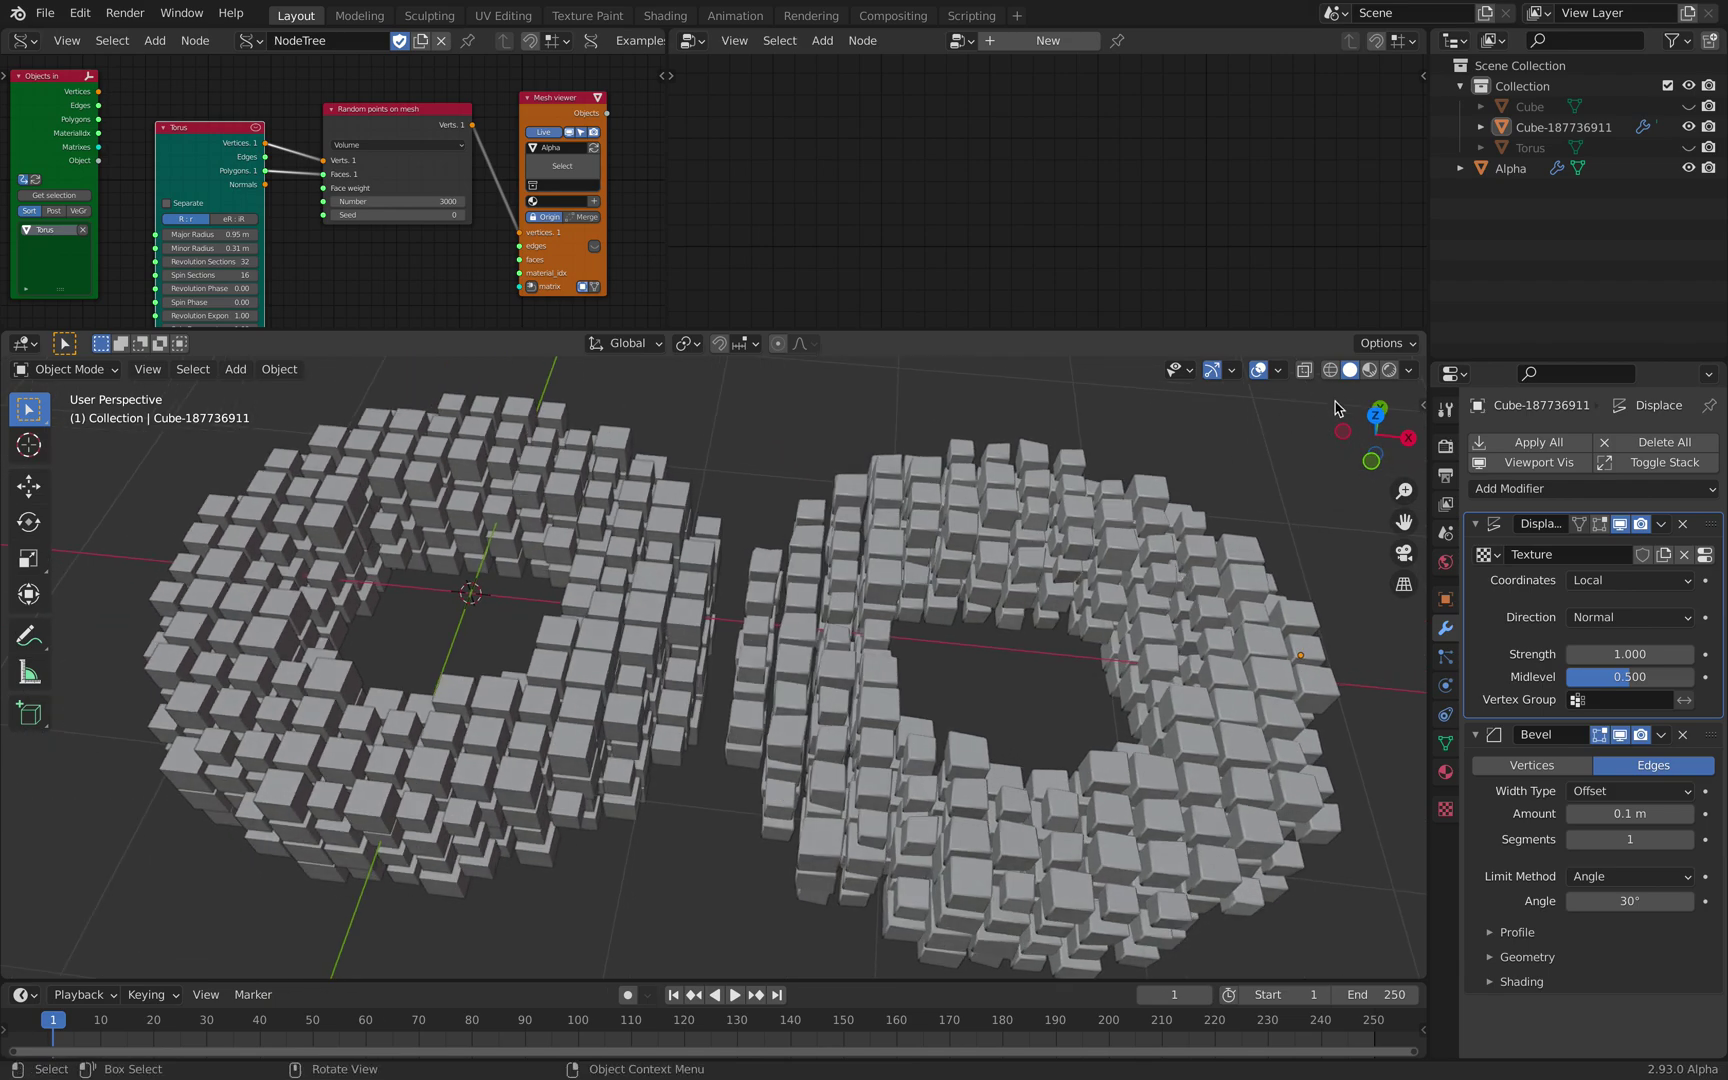
Step: Turn on Cavity in the viewport shading options, and save the file
{"action": "left_click", "coordinate": [1411, 371]}
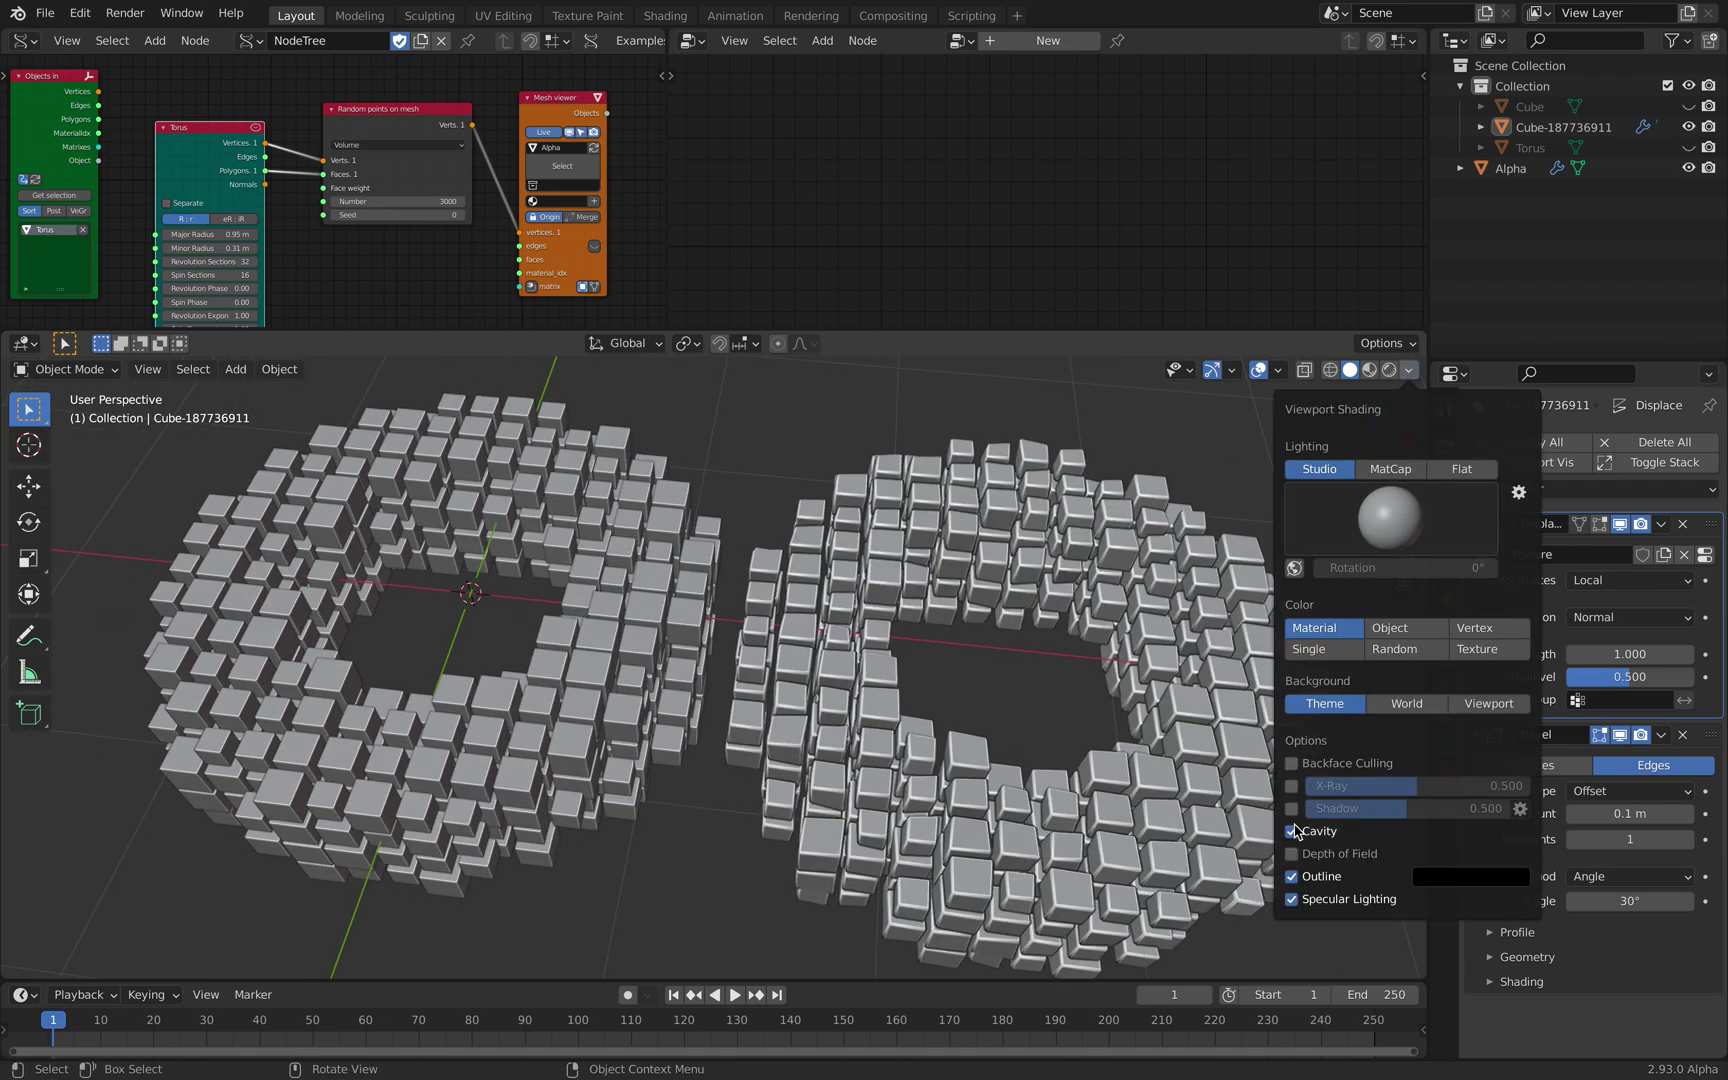
{"action": "mouse_move", "coordinate": [1041, 687]}
{"action": "middle_mouse_down"}
{"action": "mouse_move", "coordinate": [1050, 549]}
{"action": "mouse_move", "coordinate": [1084, 541]}
{"action": "middle_mouse_up"}
{"action": "key", "text": "ctrl+s"}
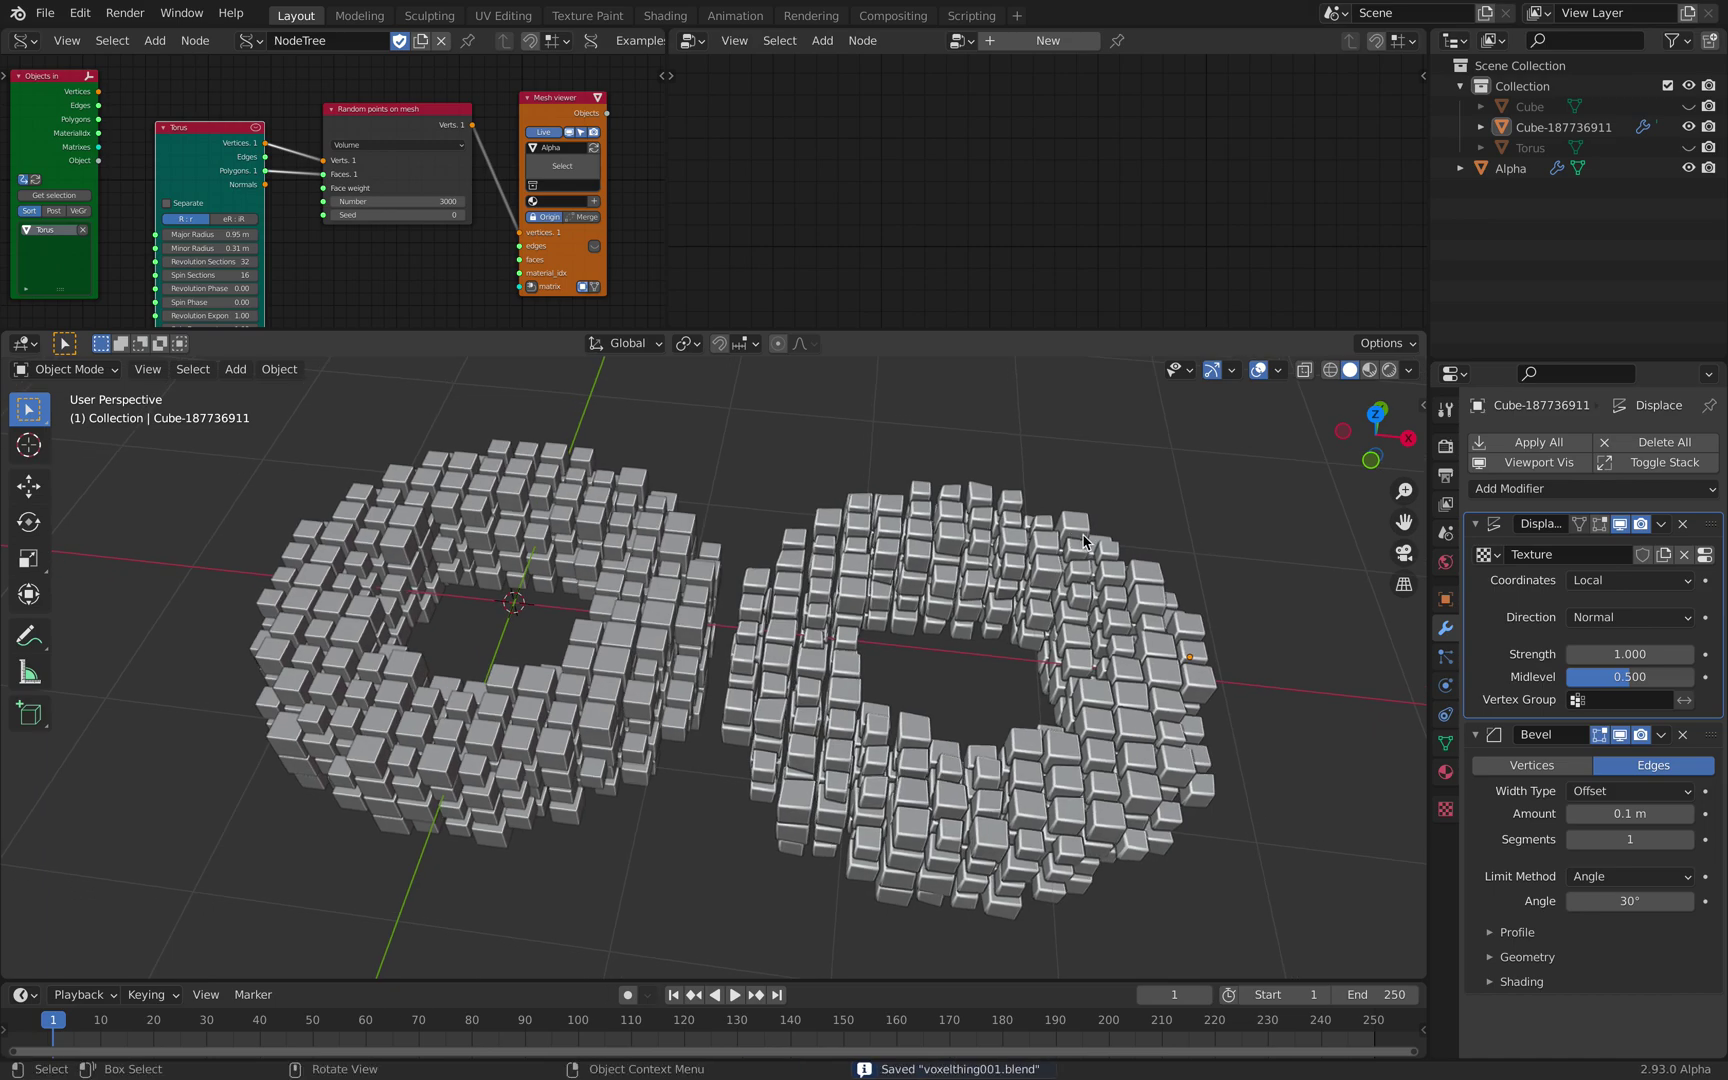
{"action": "middle_click_drag", "start_coordinate": [1210, 543], "coordinate": [1195, 545]}
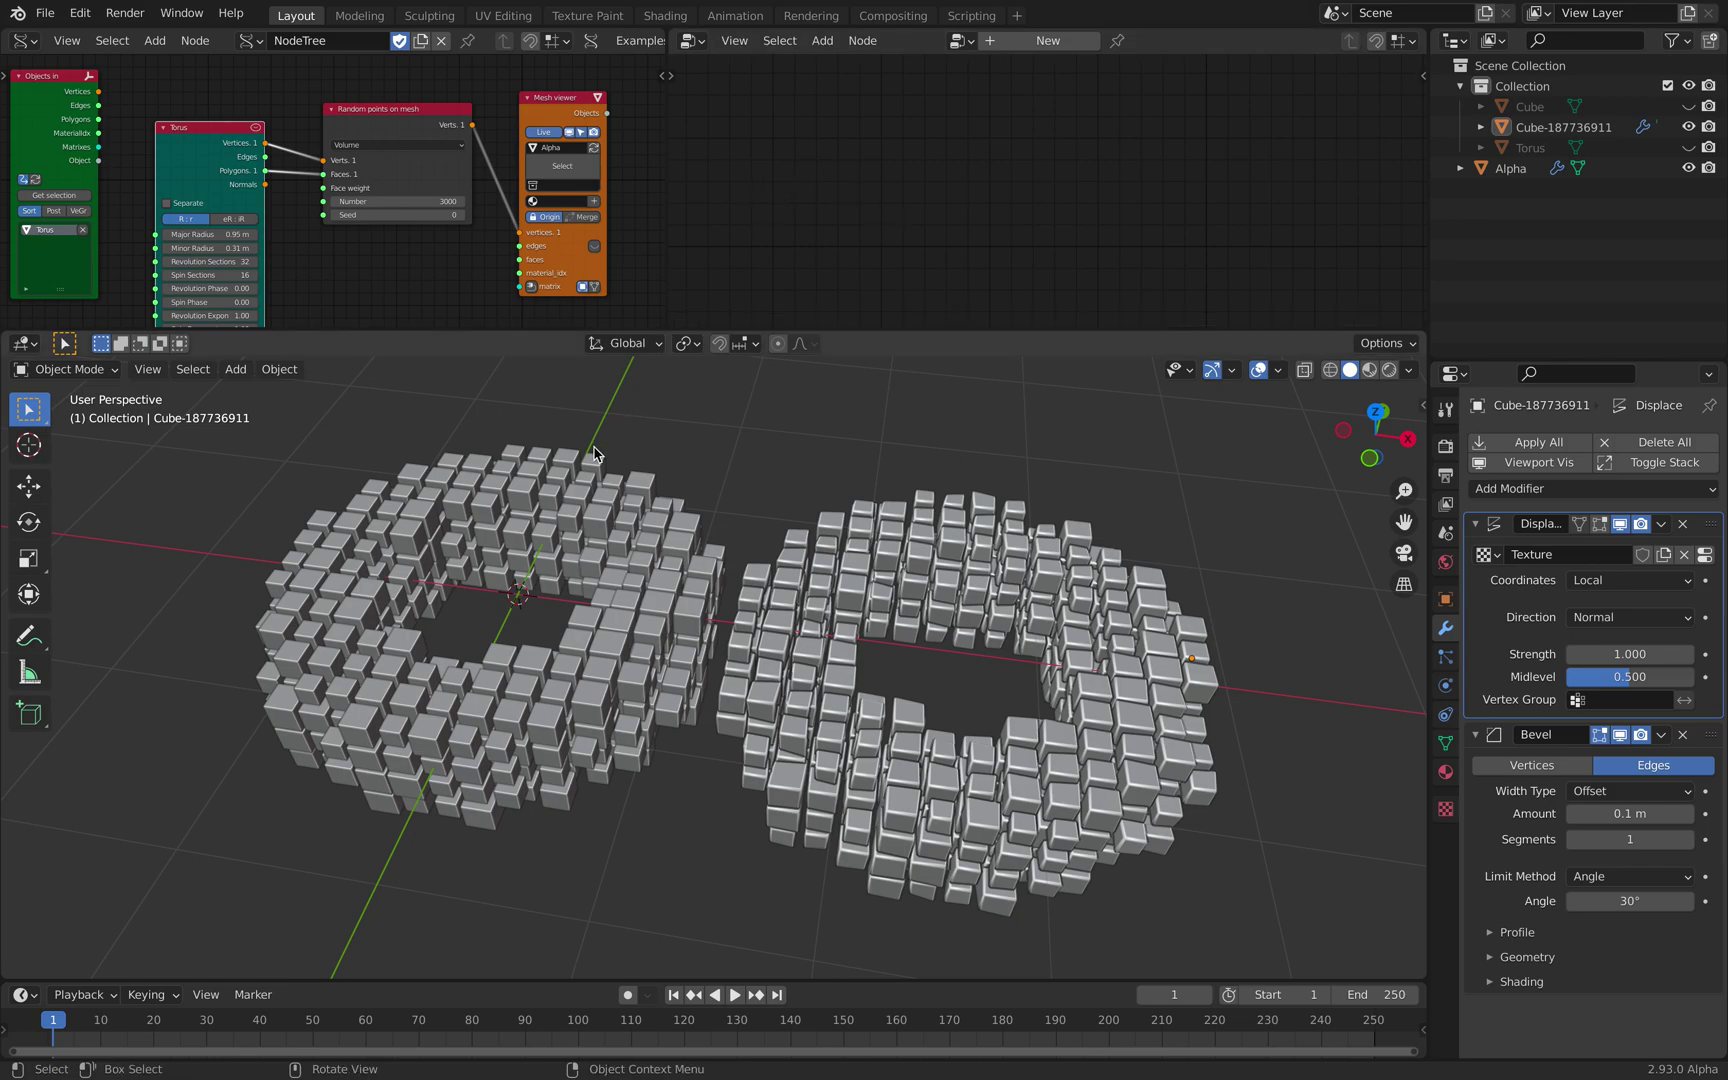
Step: Save the file, clear the selection, and add a Point Cloud object at the world origin
{"action": "left_click", "coordinate": [598, 483]}
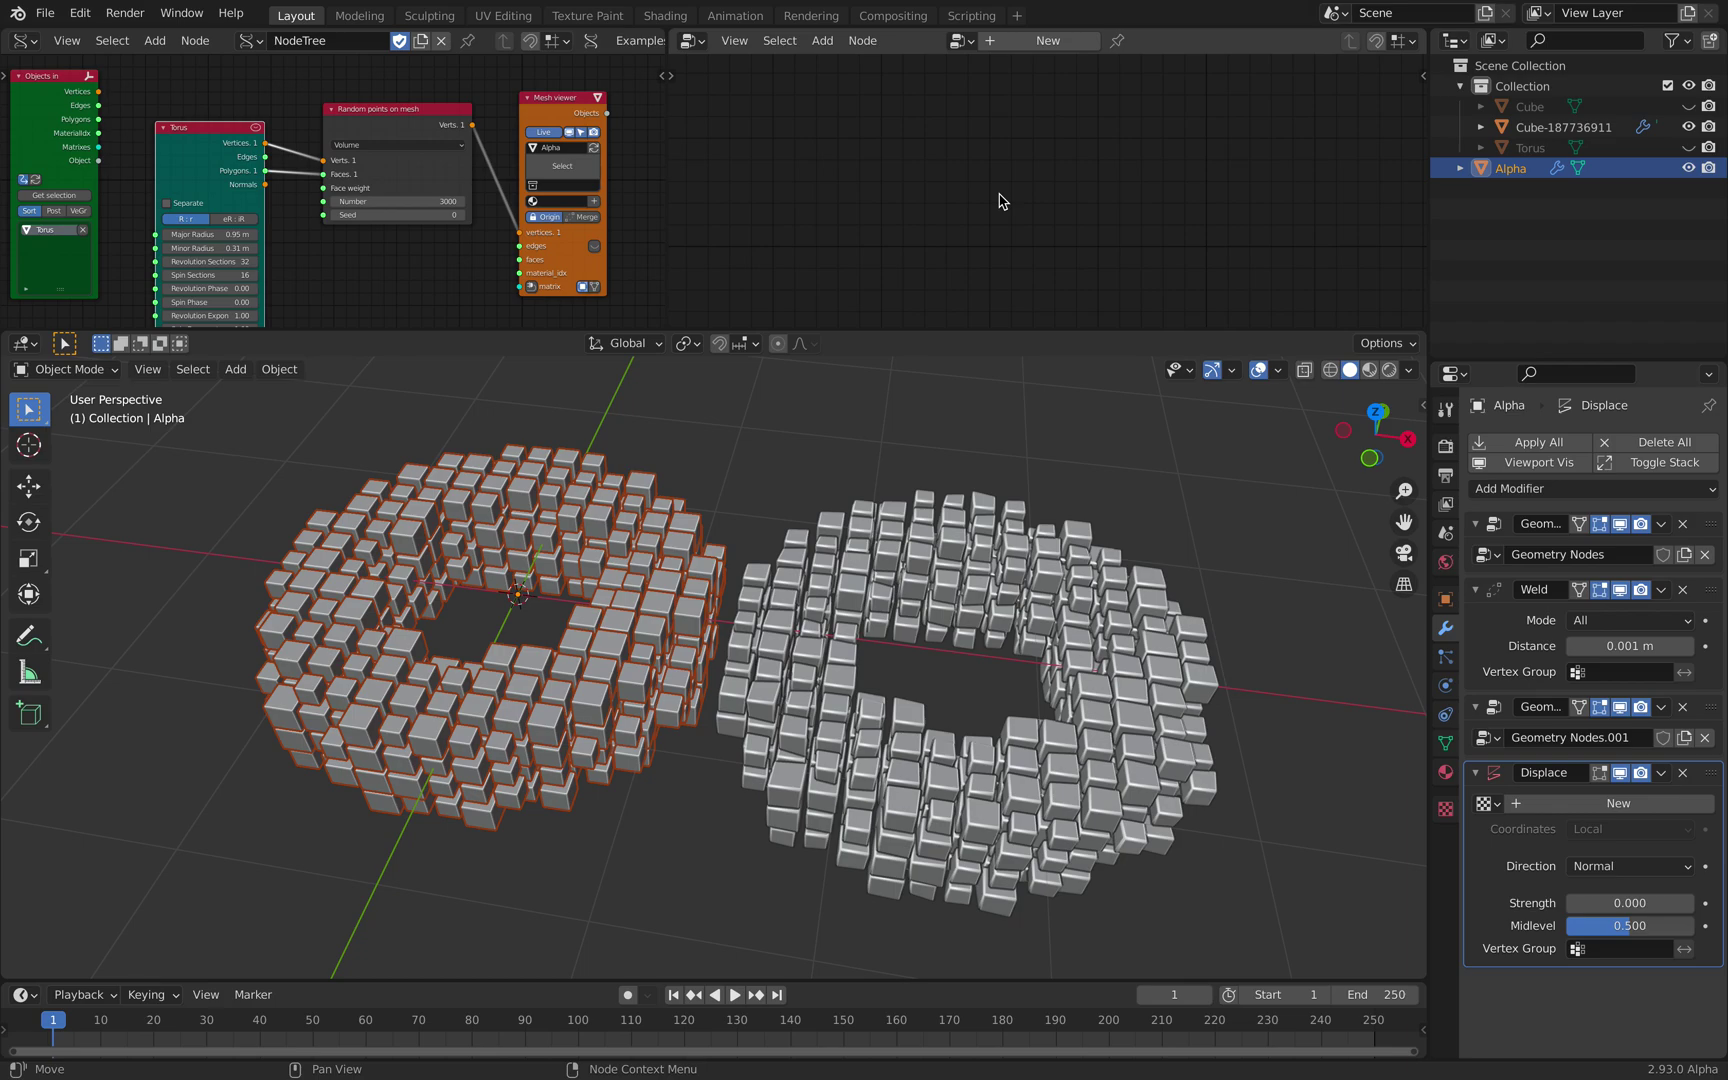
{"action": "middle_click_drag", "start_coordinate": [1049, 443], "coordinate": [1003, 478]}
{"action": "key", "text": "ctrl+s"}
{"action": "key", "text": "alt+a"}
{"action": "key", "text": "shift+a"}
{"action": "mouse_move", "coordinate": [1037, 443]}
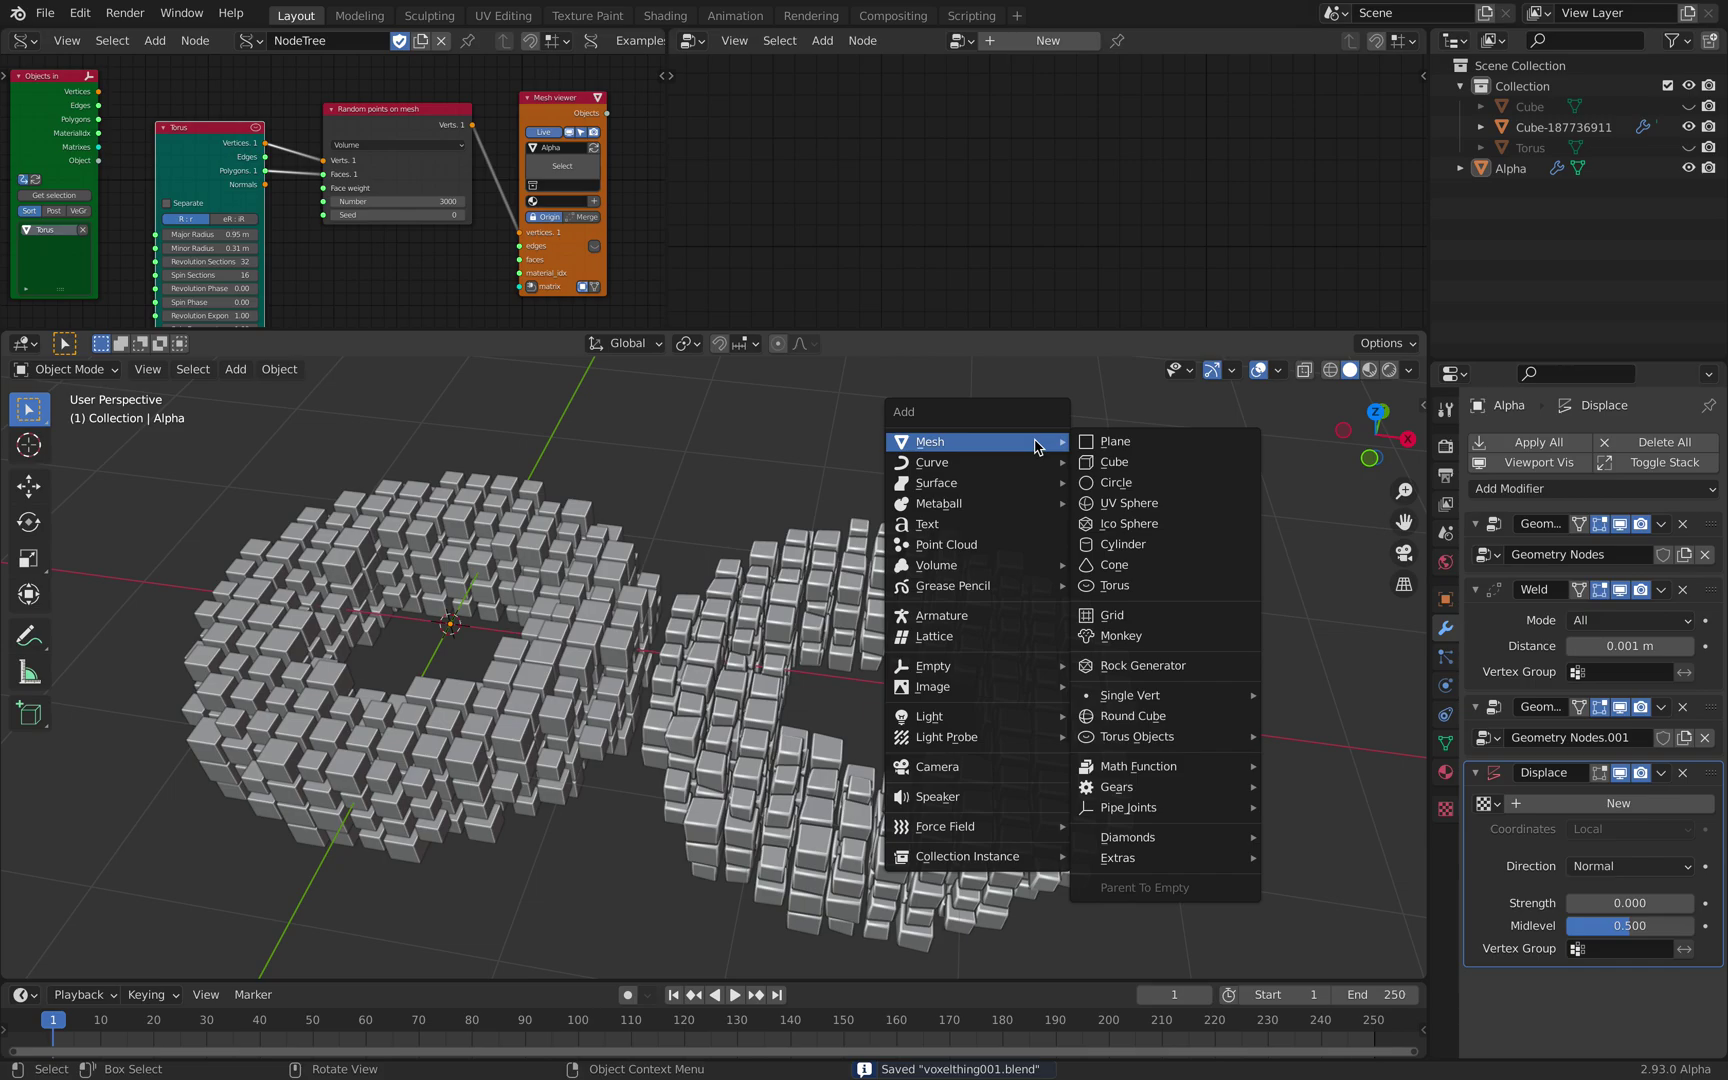
{"action": "left_click", "coordinate": [963, 548]}
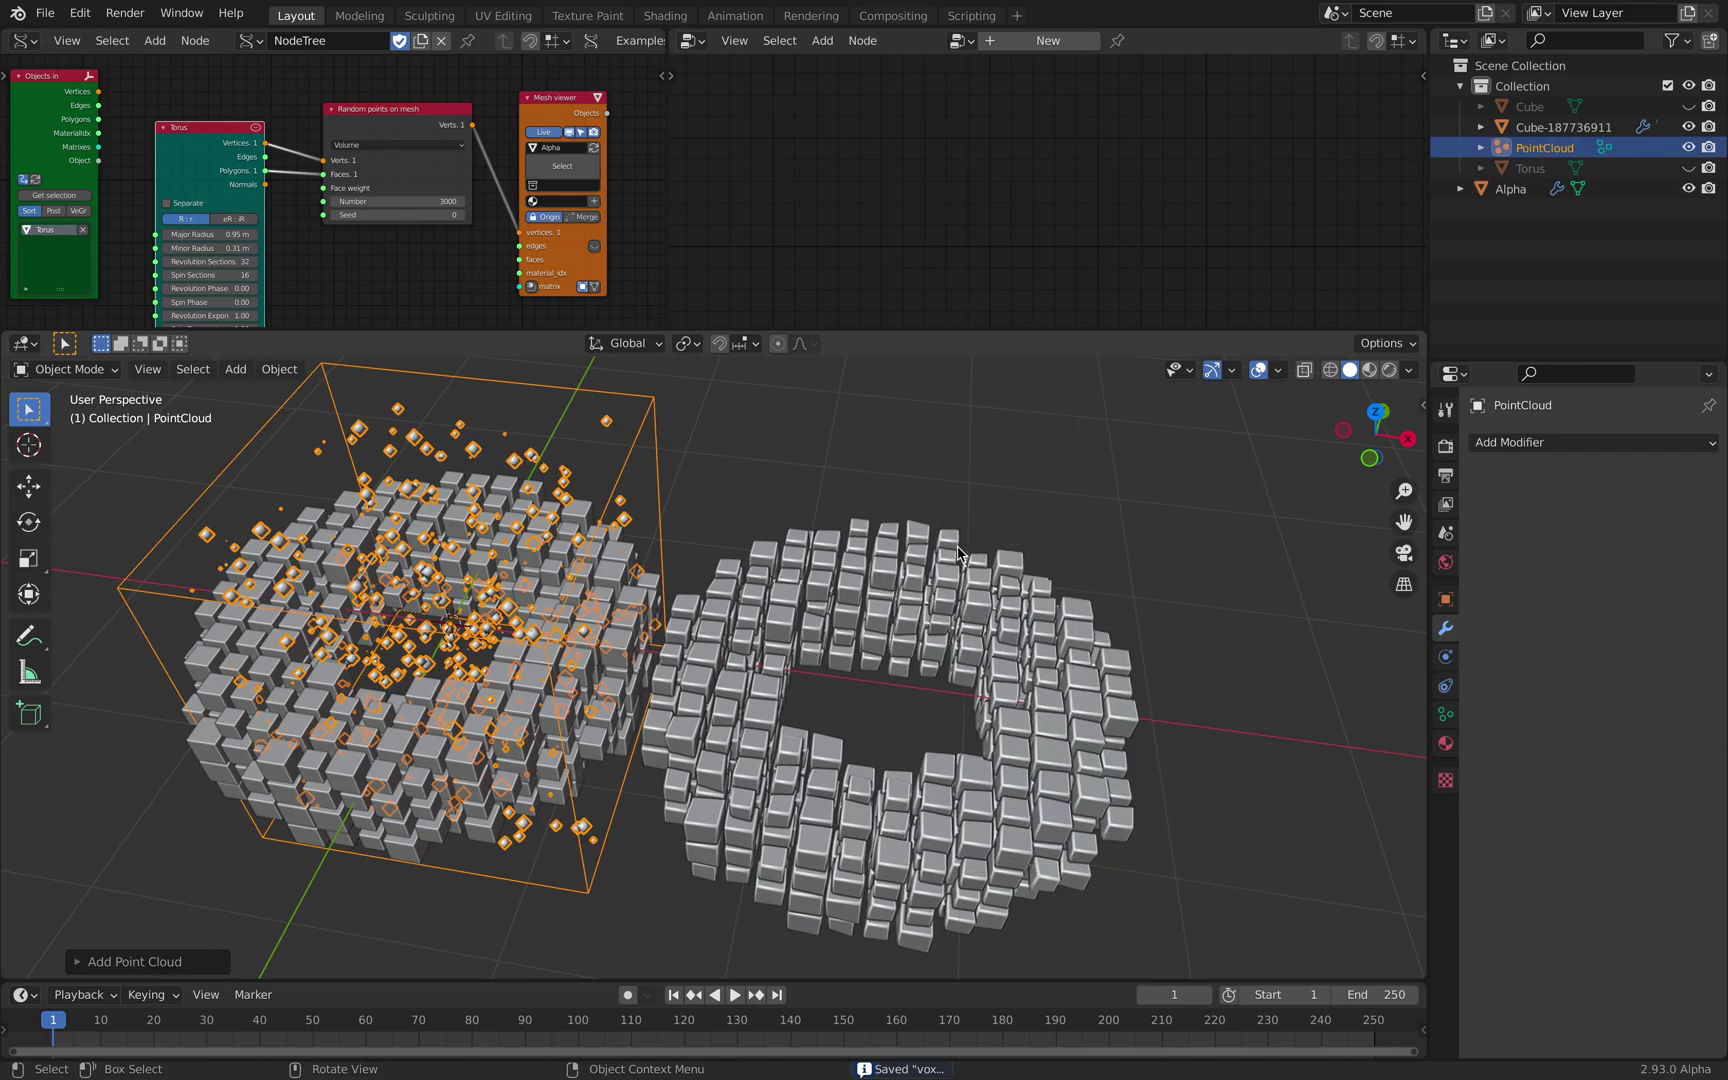
Step: Move the point cloud into the empty space behind the two block tori, and save the file
{"action": "middle_click_drag", "start_coordinate": [610, 690], "coordinate": [600, 738], "text": "shift"}
{"action": "key", "text": "g"}
{"action": "left_click", "coordinate": [1185, 545]}
{"action": "middle_click_drag", "start_coordinate": [1183, 545], "coordinate": [1080, 680], "text": "shift"}
{"action": "key", "text": "g"}
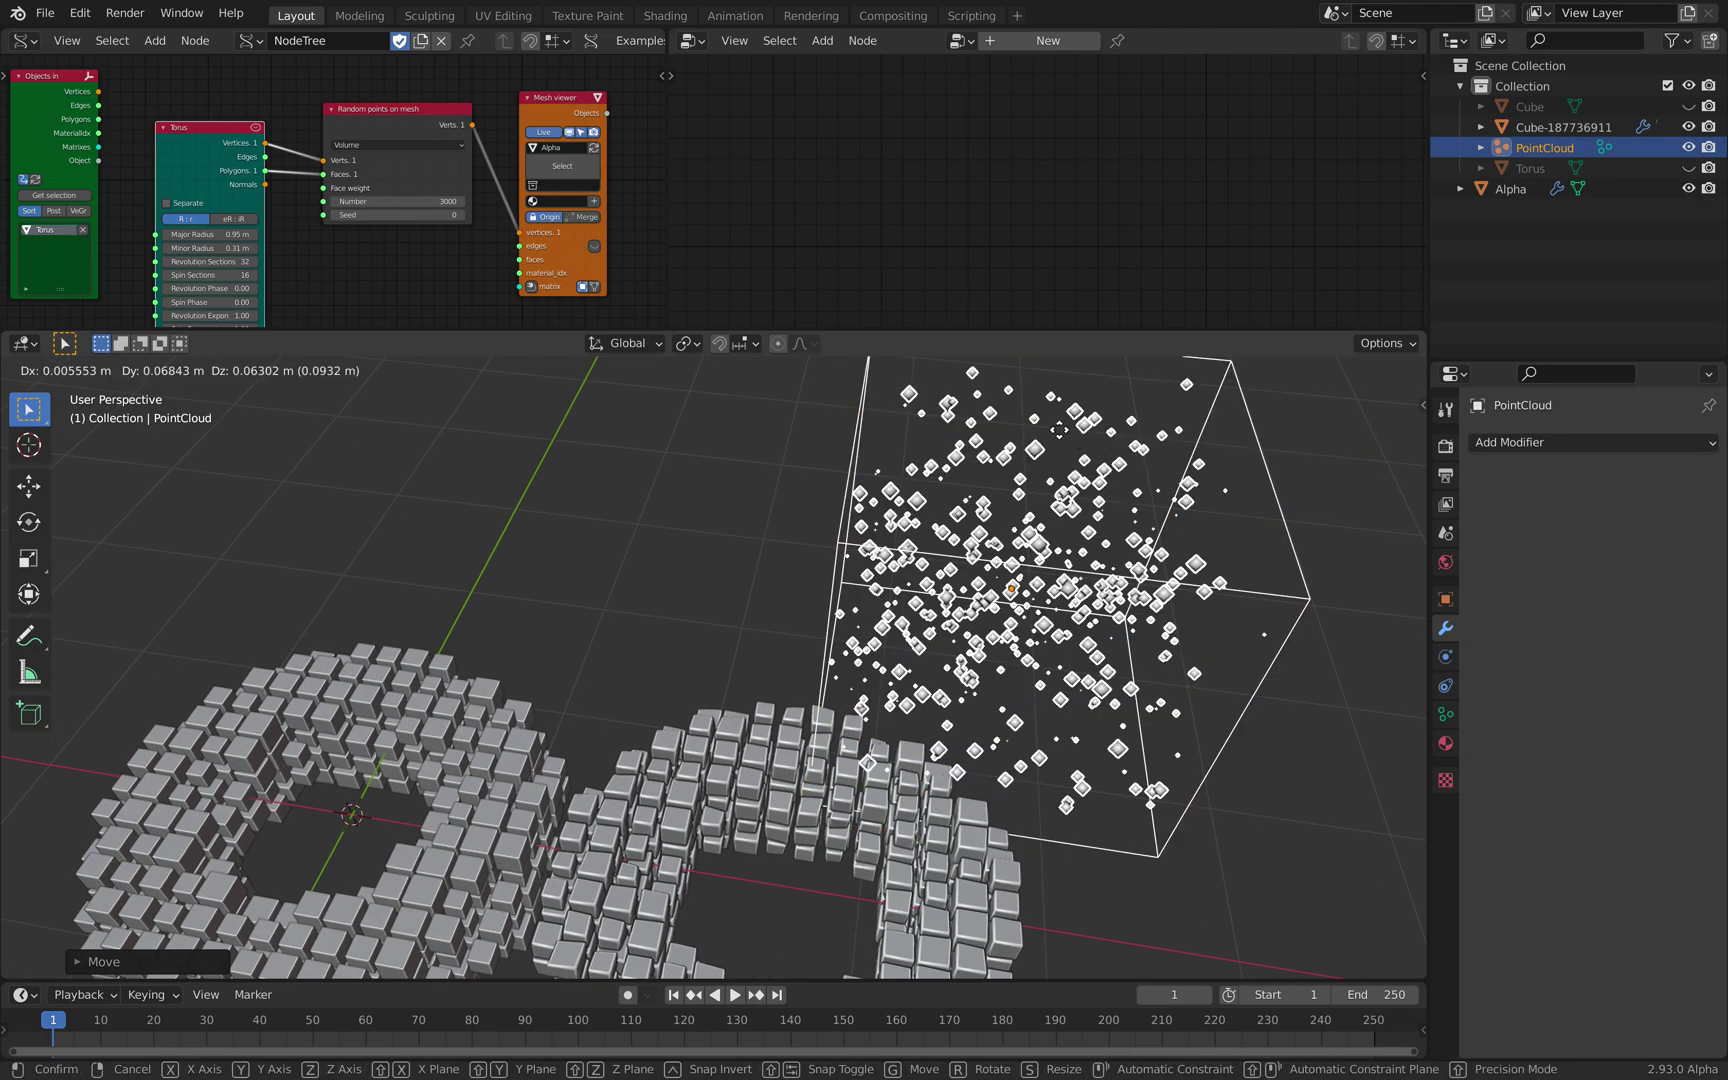
{"action": "left_click", "coordinate": [1005, 585]}
{"action": "middle_click_drag", "start_coordinate": [1005, 585], "coordinate": [953, 548]}
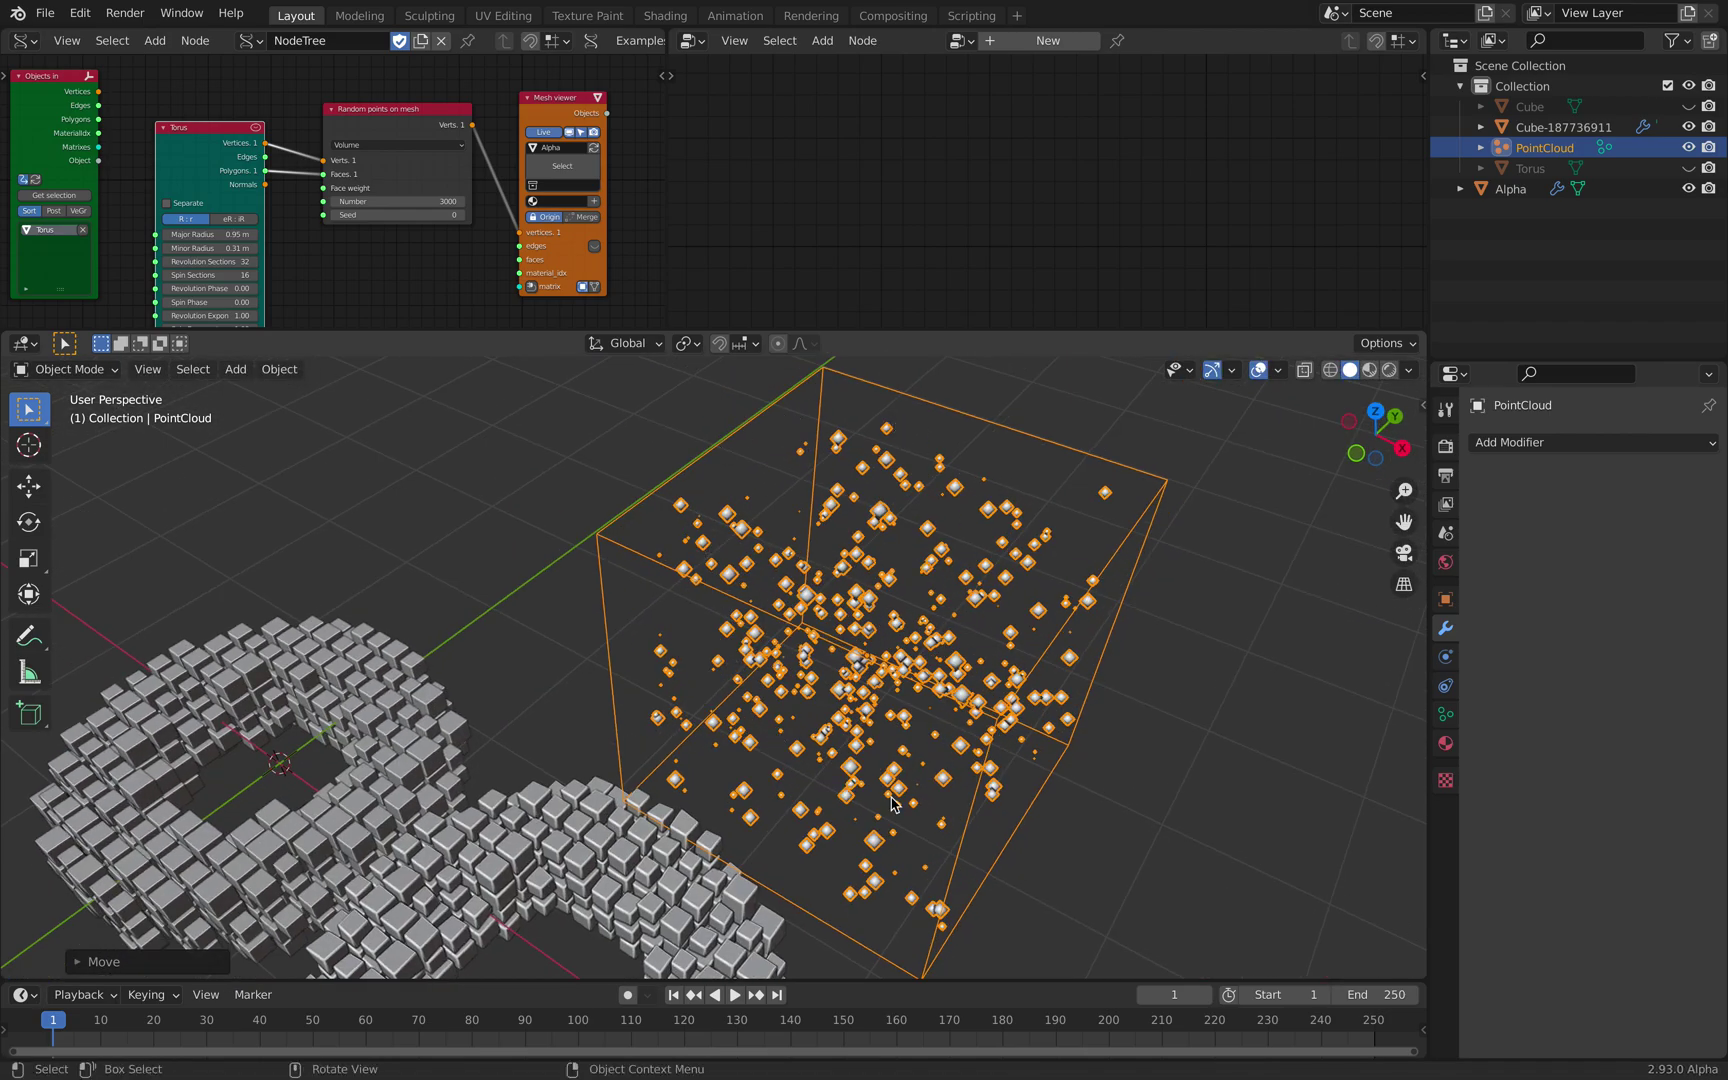
{"action": "key", "text": "ctrl+s"}
{"action": "middle_click_drag", "start_coordinate": [920, 655], "coordinate": [978, 686]}
{"action": "key", "text": "g"}
{"action": "left_click", "coordinate": [932, 668]}
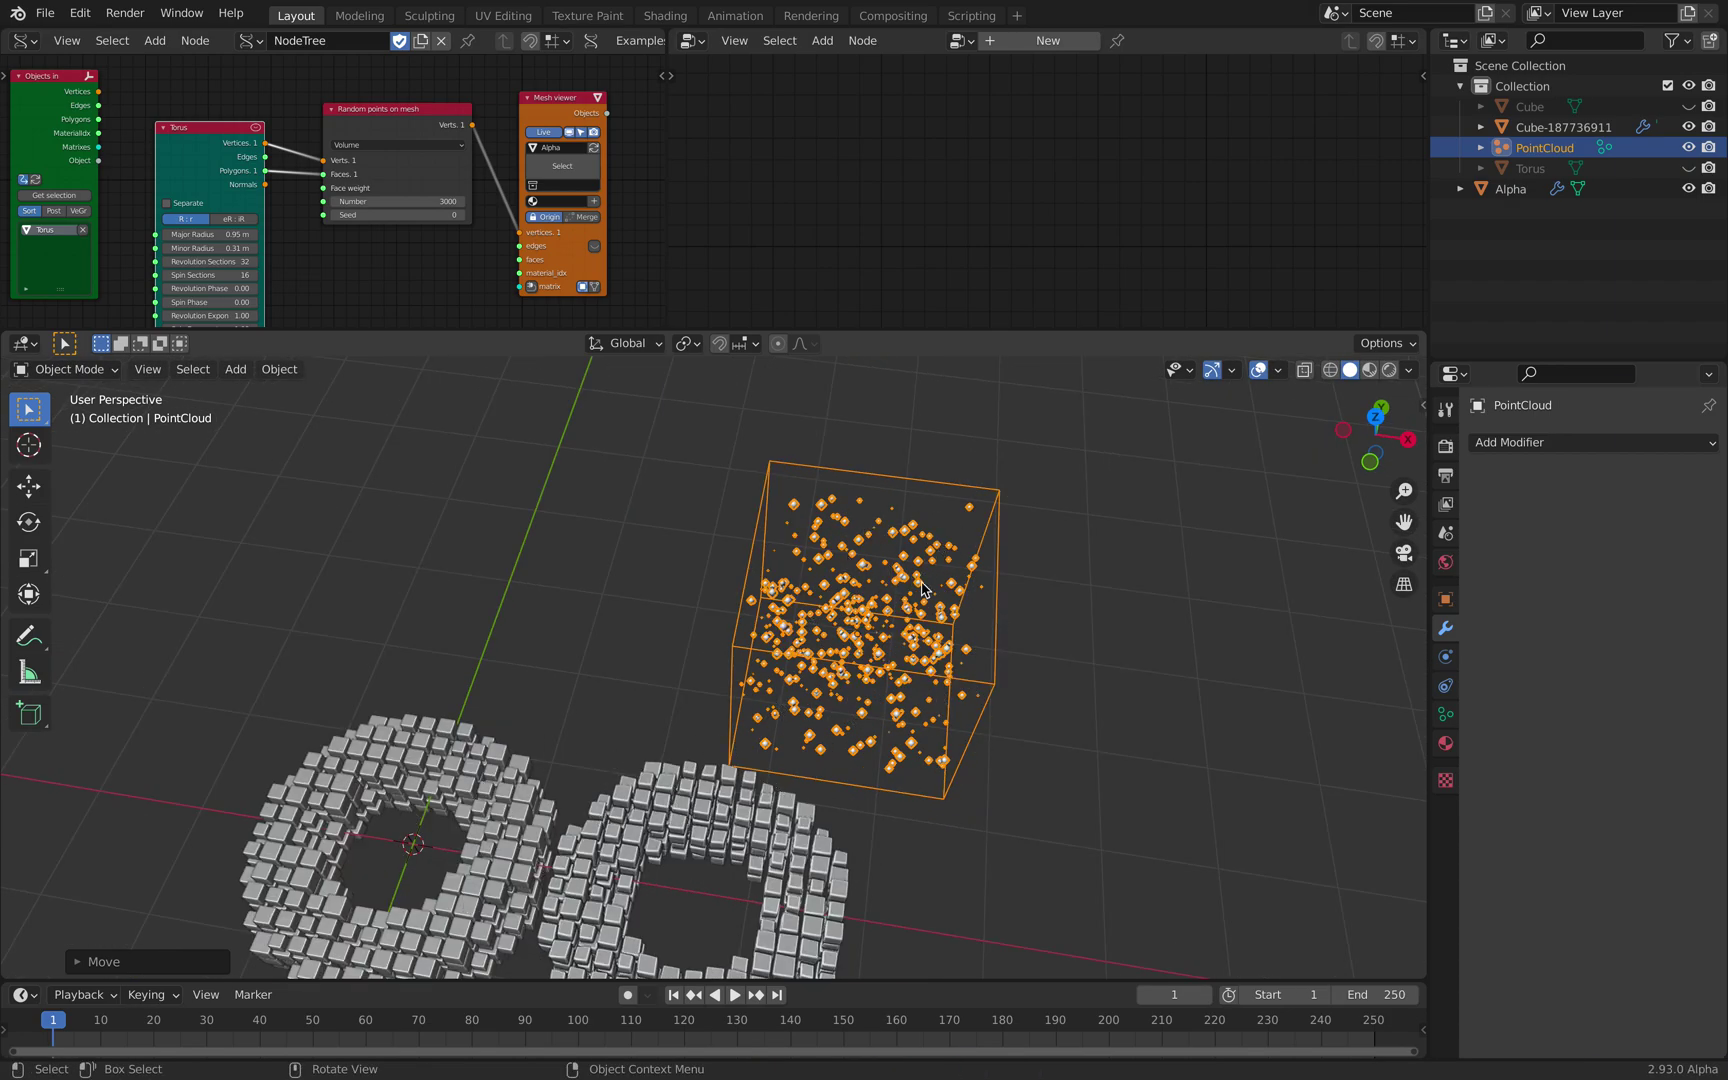
Step: Check which modifiers are available for the point cloud
{"action": "scroll", "coordinate": [935, 565], "scroll_direction": "up", "scroll_amount": 3}
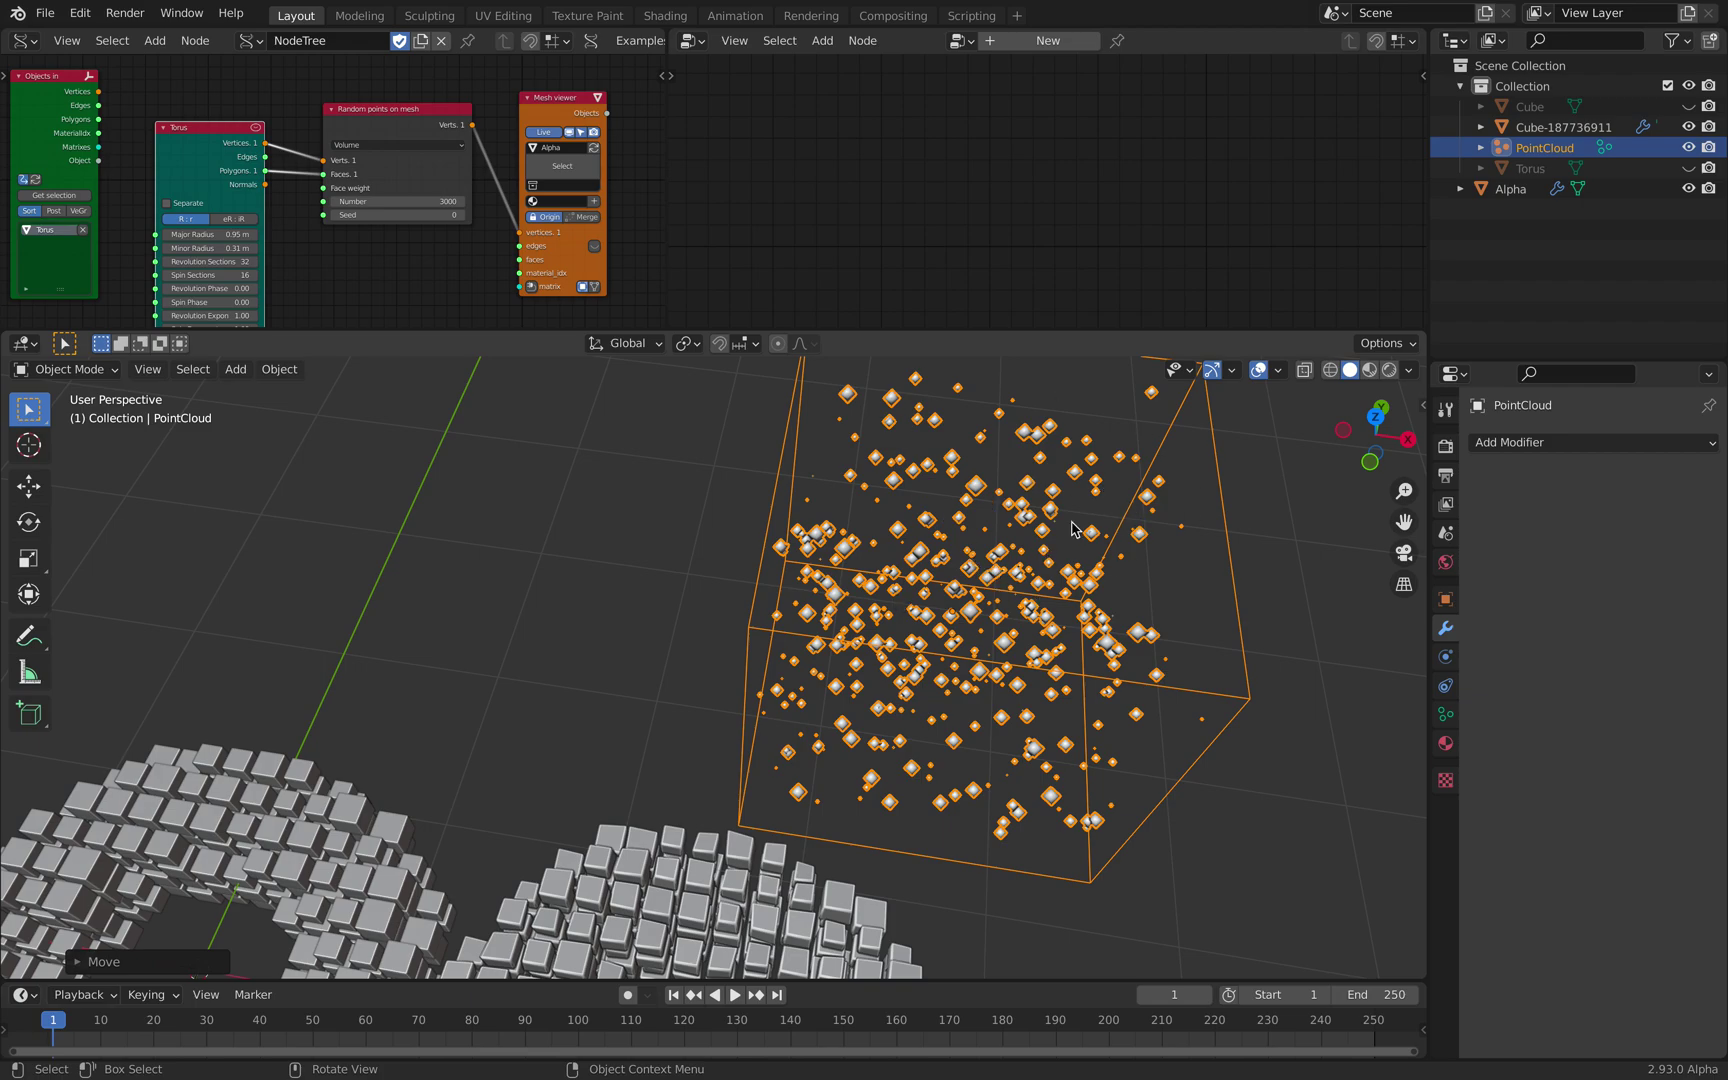
{"action": "scroll", "coordinate": [1075, 549], "scroll_direction": "down", "scroll_amount": 4}
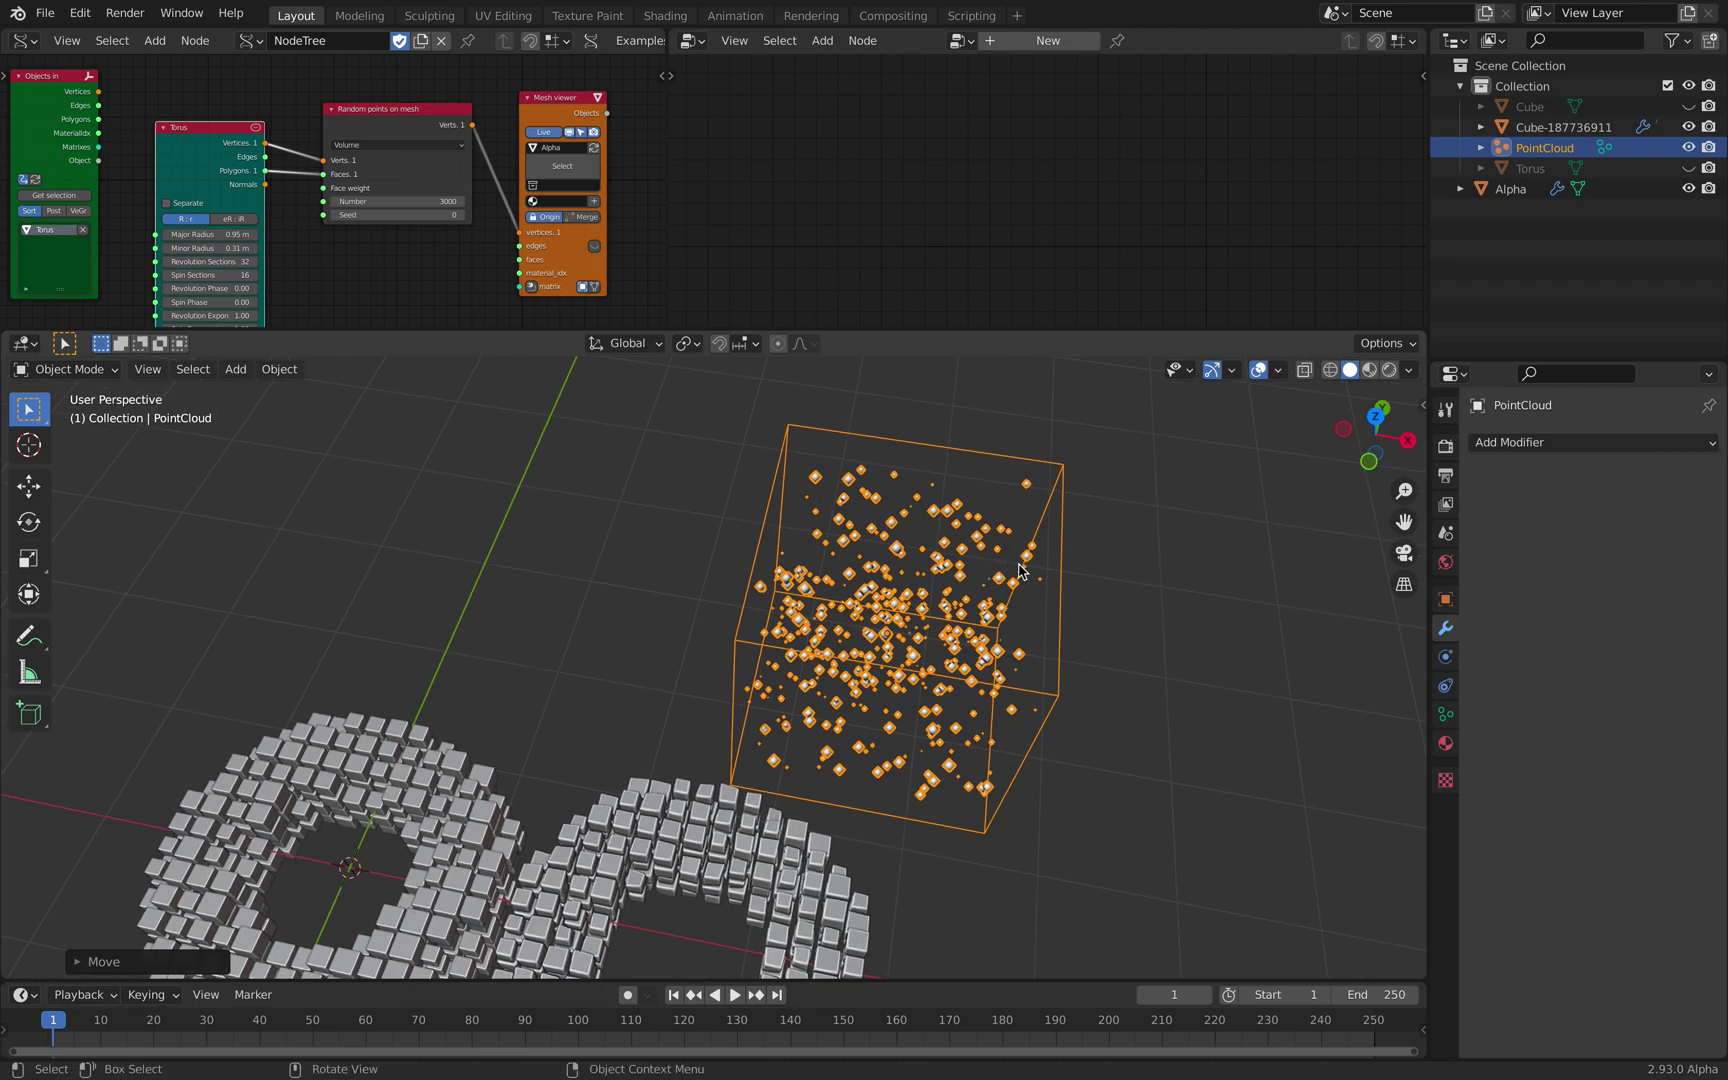
{"action": "left_click", "coordinate": [1520, 443]}
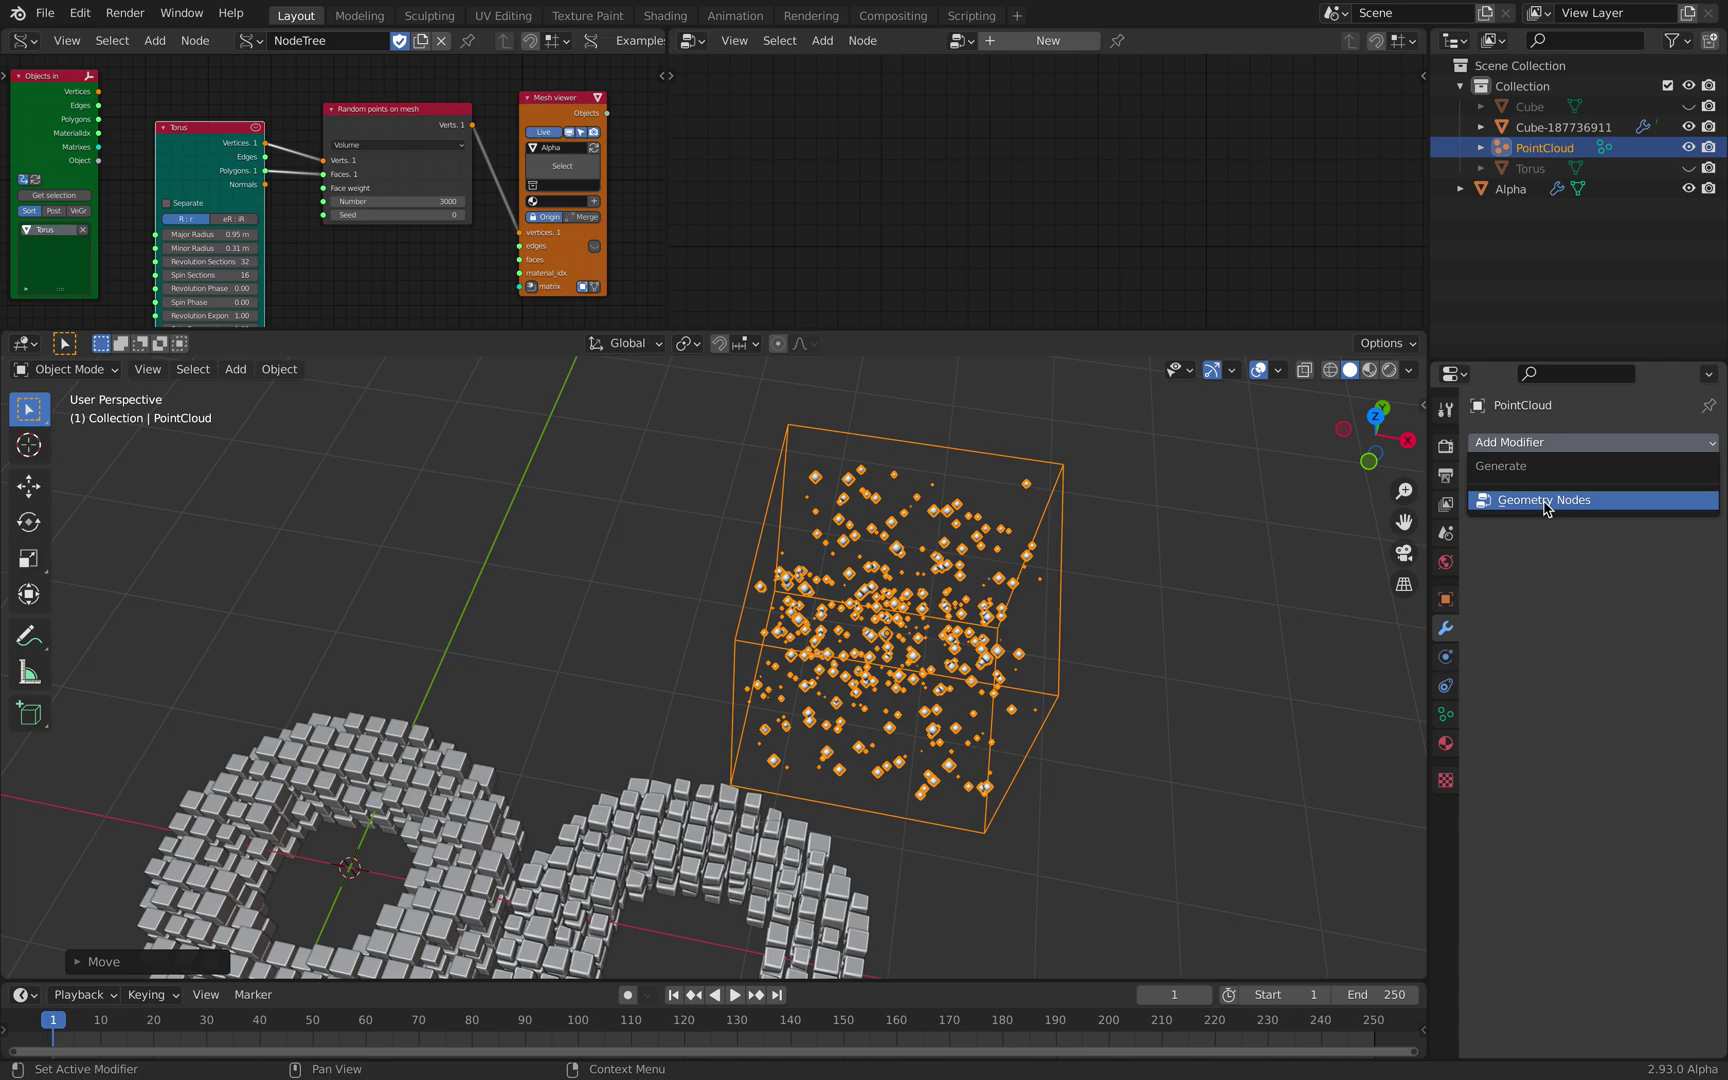
{"action": "middle_click_drag", "start_coordinate": [984, 527], "coordinate": [958, 494]}
{"action": "left_click", "coordinate": [960, 494]}
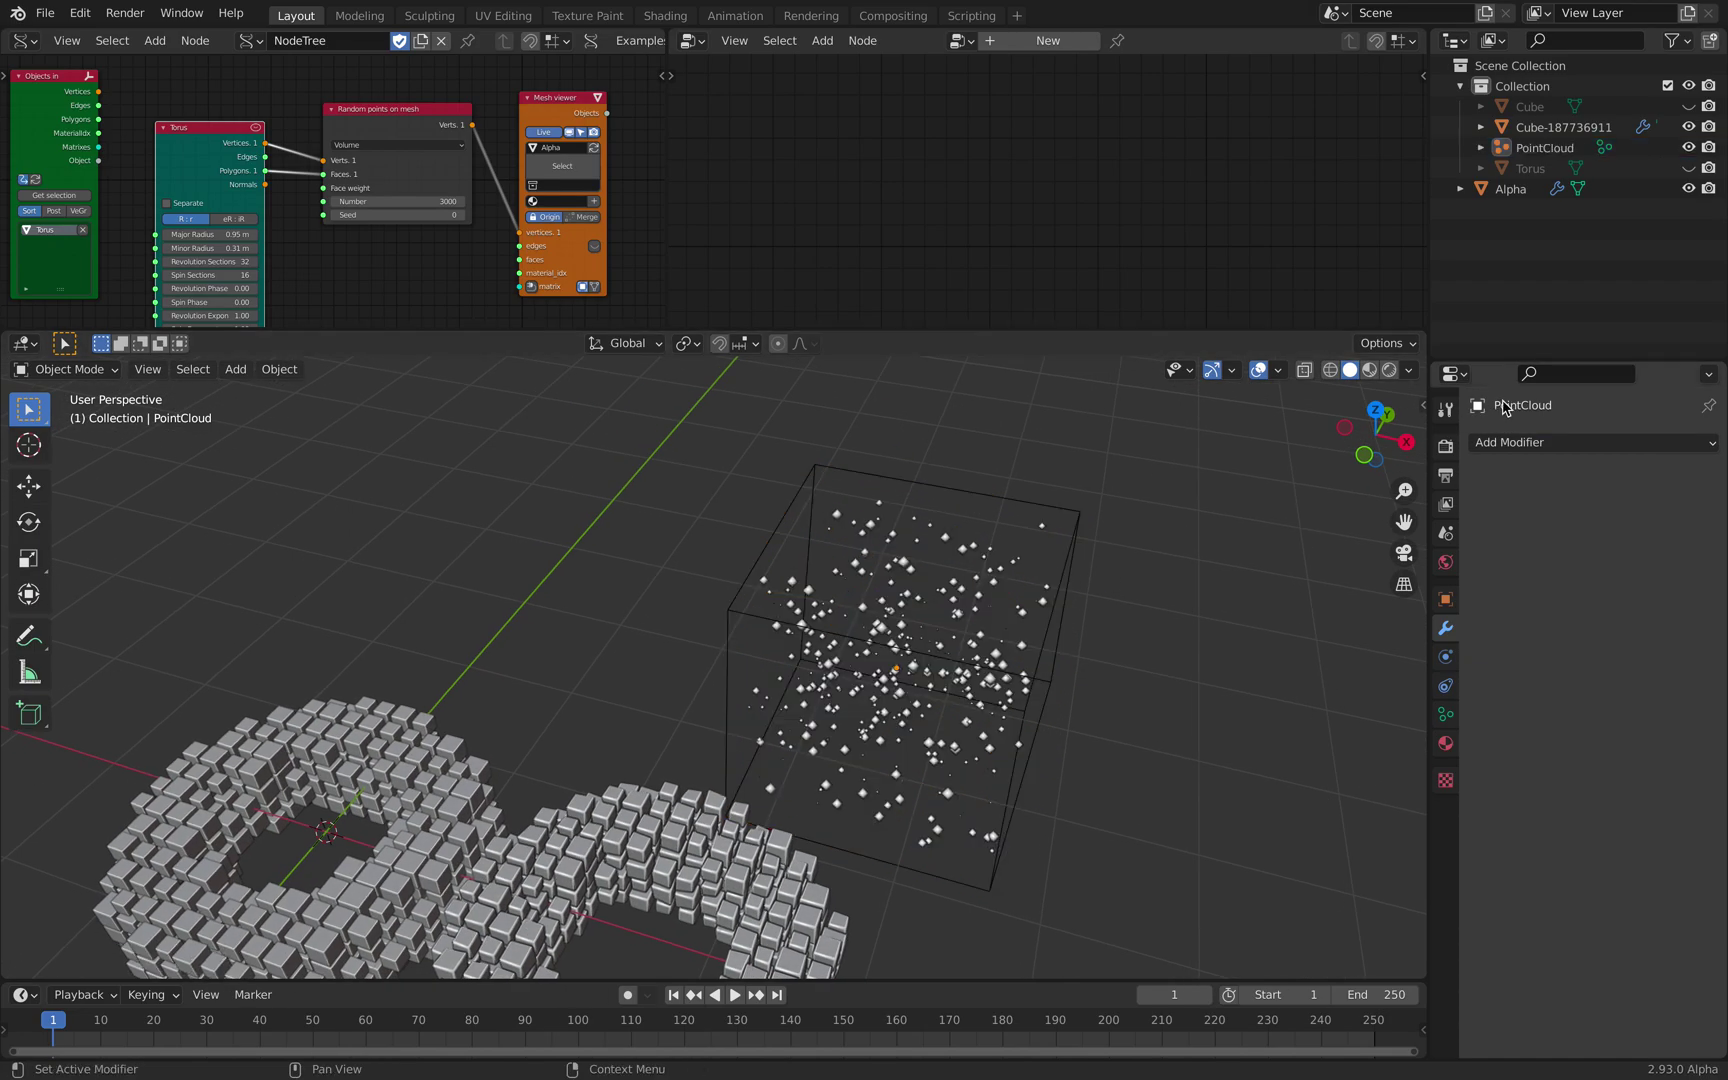
Step: Select the joined torus mesh, and examine its displaced and beveled blocks from several angles
{"action": "middle_click_drag", "start_coordinate": [1124, 602], "coordinate": [1100, 571]}
{"action": "scroll", "coordinate": [766, 750], "scroll_direction": "down", "scroll_amount": 1}
{"action": "mouse_move", "coordinate": [757, 748]}
{"action": "middle_mouse_down", "text": "shift"}
{"action": "mouse_move", "coordinate": [850, 655]}
{"action": "mouse_move", "coordinate": [780, 722]}
{"action": "middle_mouse_up", "text": "shift"}
{"action": "scroll", "coordinate": [793, 704], "scroll_direction": "up", "scroll_amount": 2}
{"action": "left_click", "coordinate": [772, 732]}
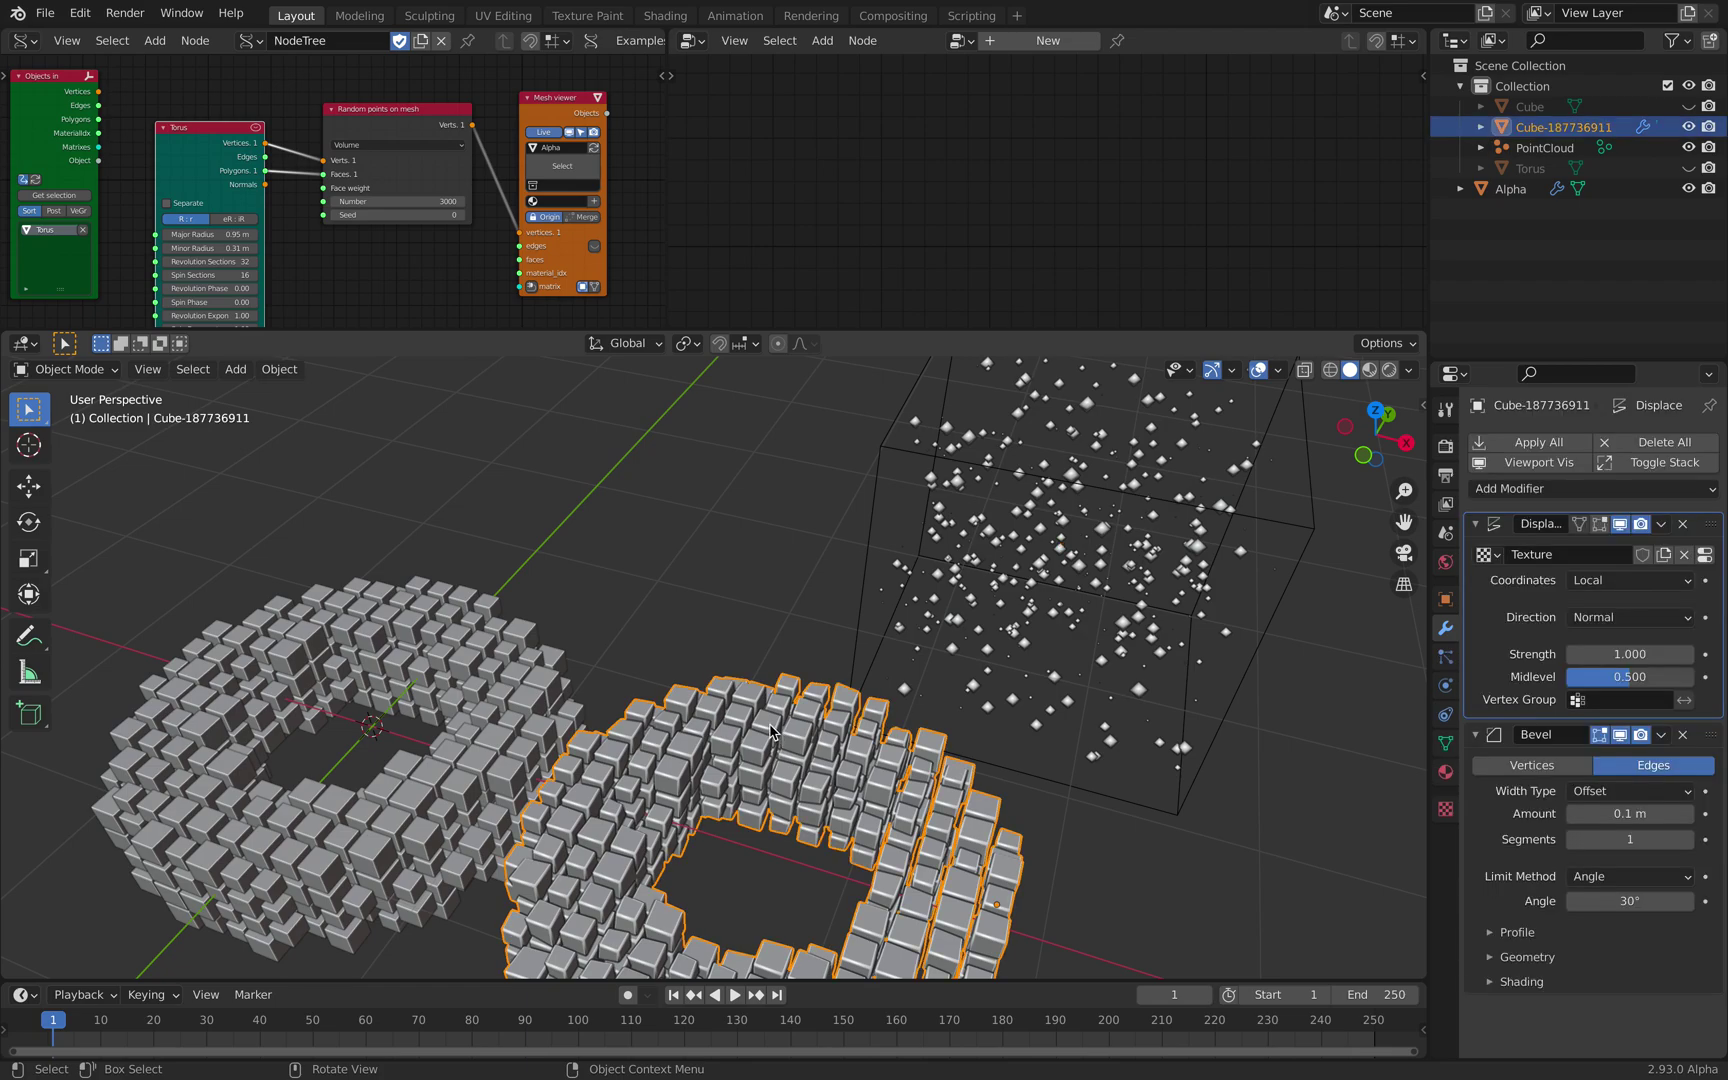
{"action": "middle_click_drag", "start_coordinate": [743, 737], "coordinate": [937, 591]}
{"action": "middle_click_drag", "start_coordinate": [978, 662], "coordinate": [899, 603]}
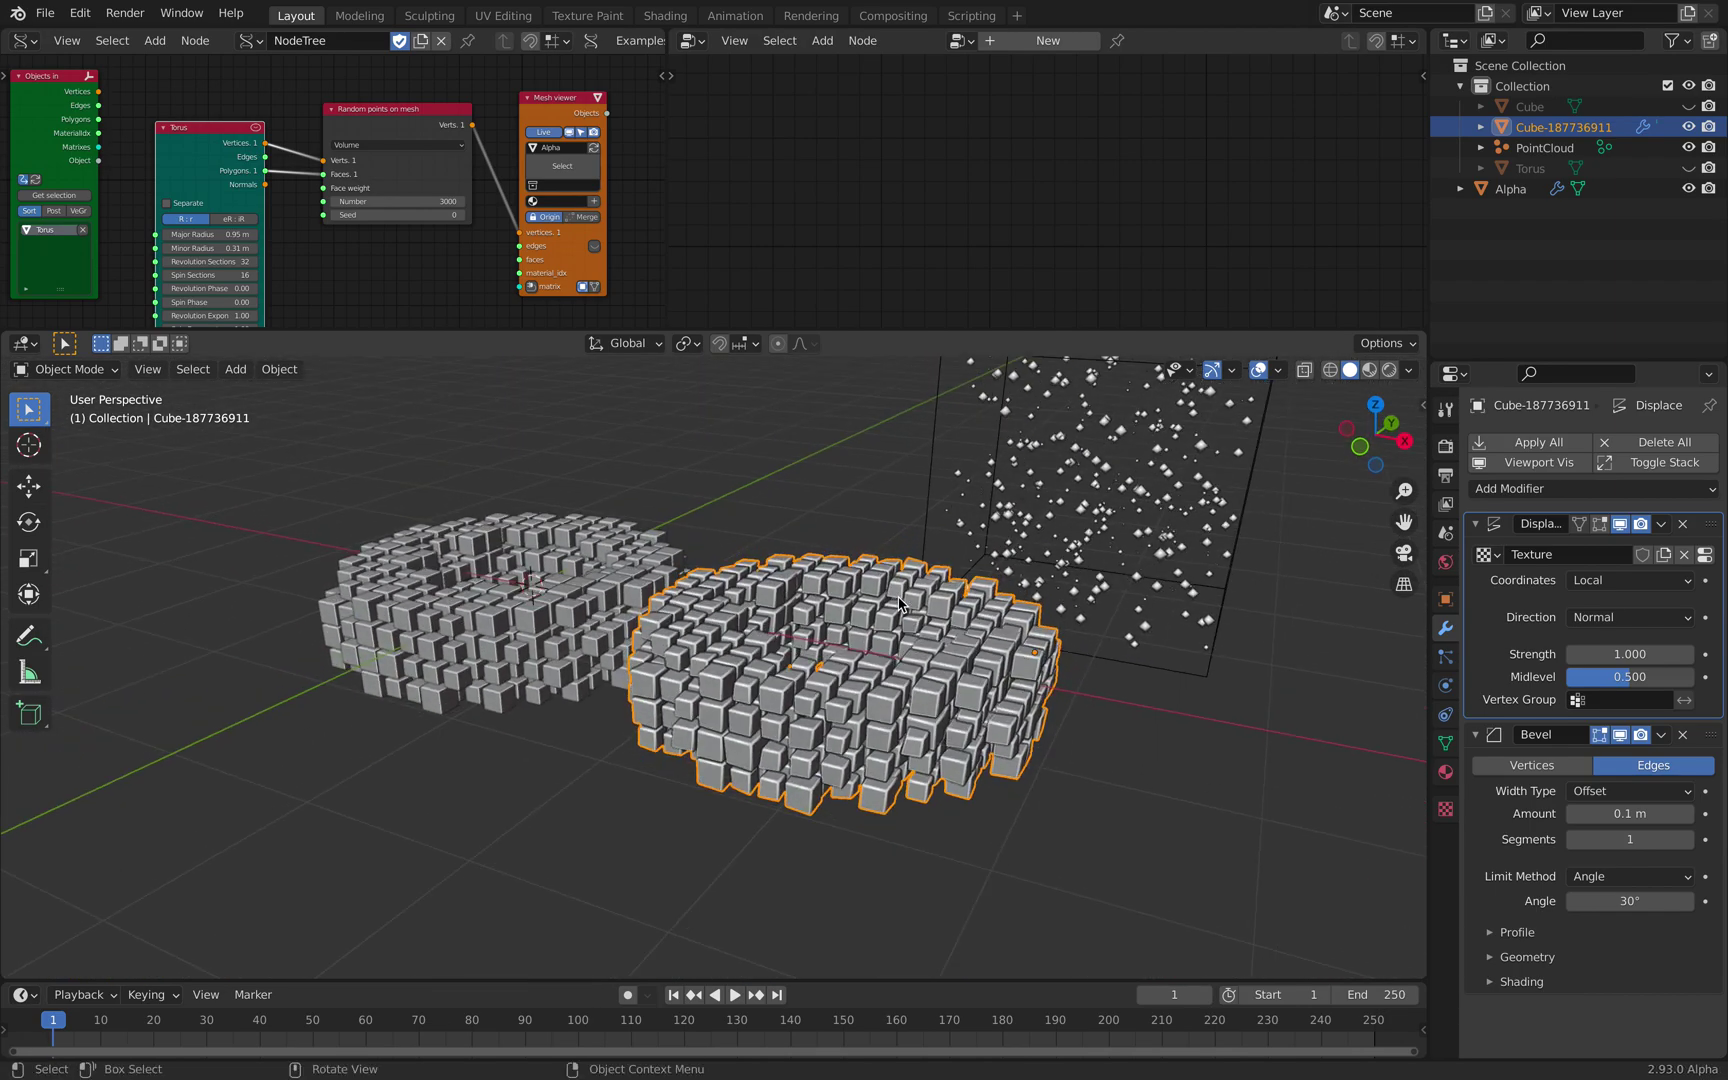
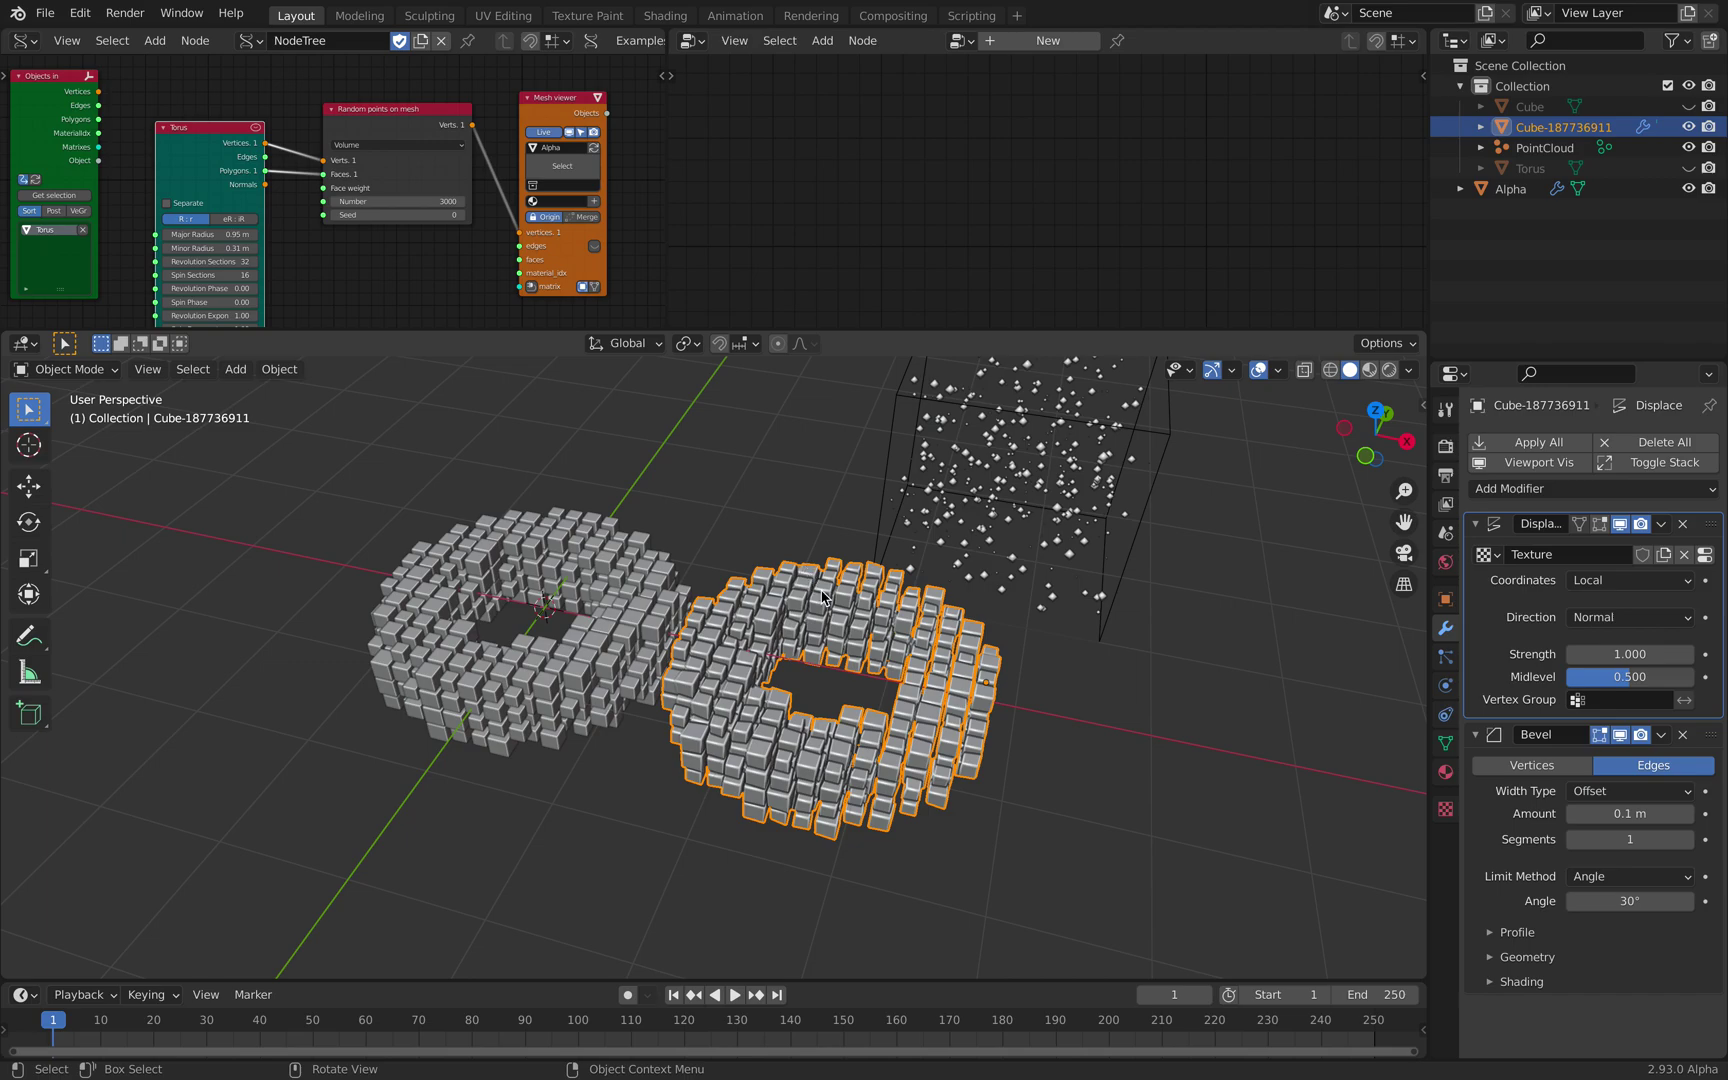
{"action": "scroll", "coordinate": [821, 597], "scroll_direction": "up", "scroll_amount": 4}
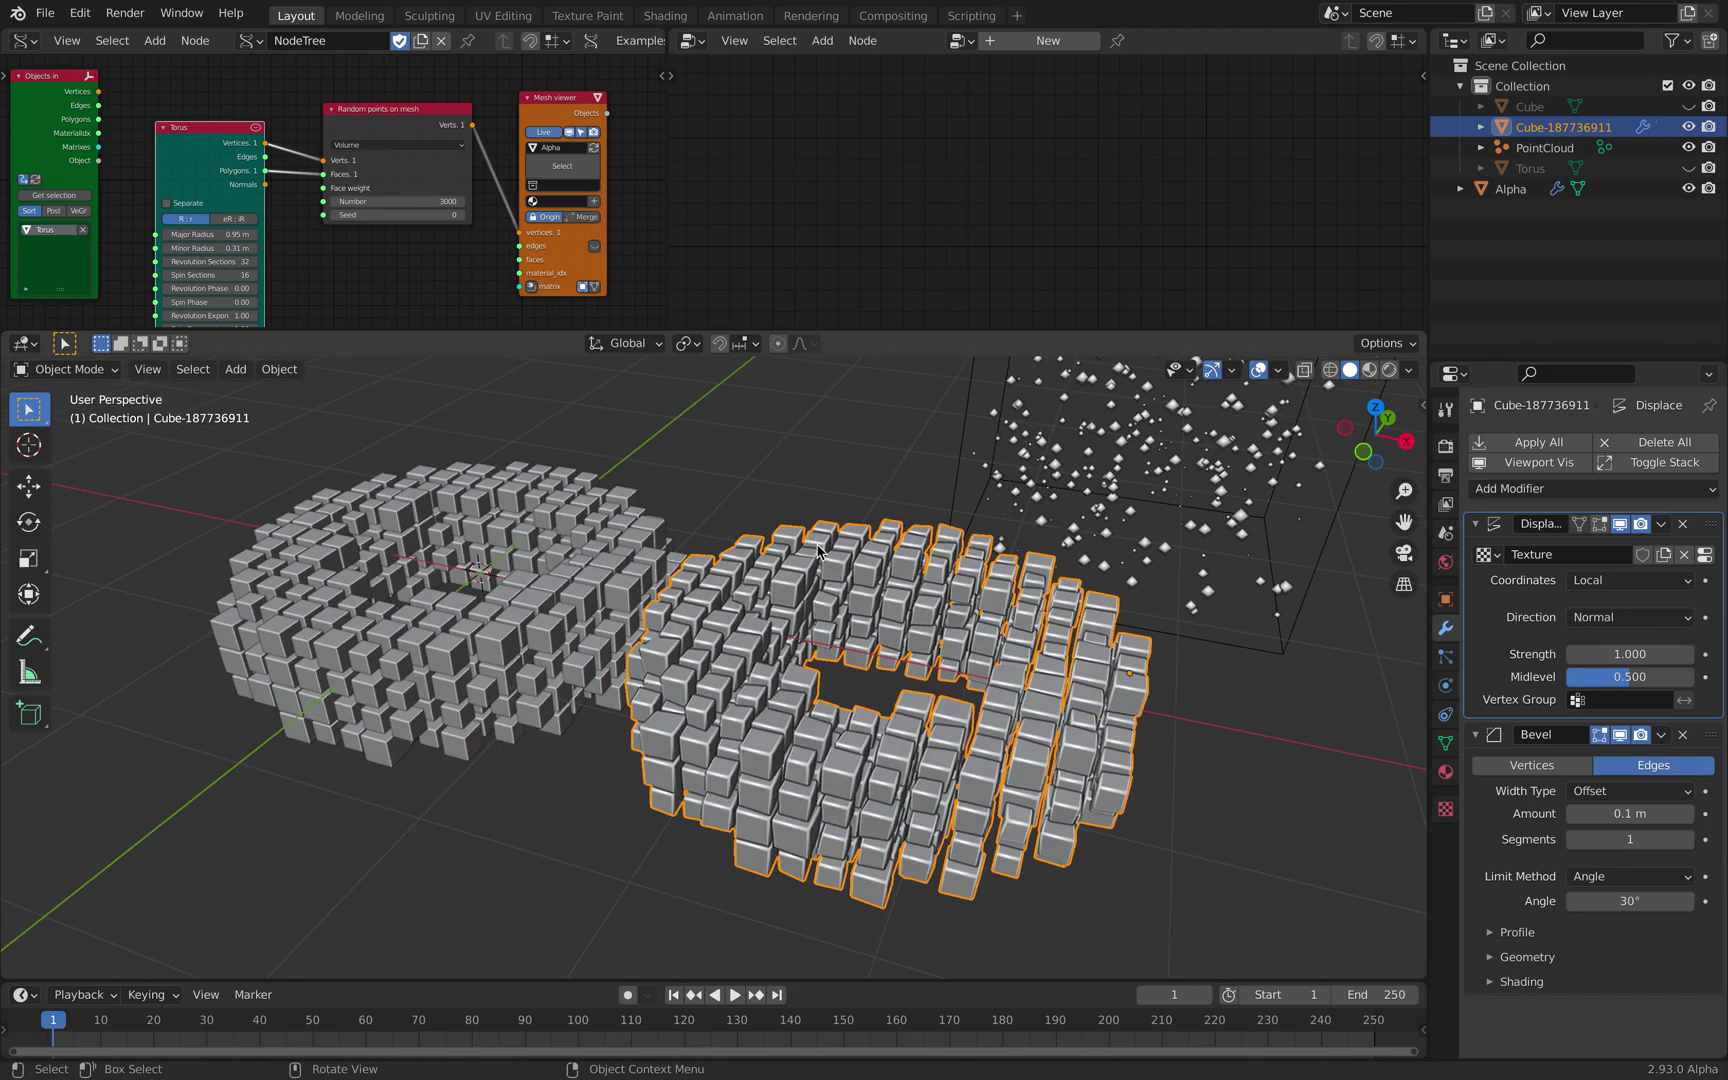
{"action": "left_click", "coordinate": [855, 464]}
{"action": "key", "text": "ctrl+z"}
{"action": "scroll", "coordinate": [760, 500], "scroll_direction": "down", "scroll_amount": 1}
{"action": "middle_click_drag", "start_coordinate": [645, 512], "coordinate": [637, 532]}
{"action": "middle_click_drag", "start_coordinate": [915, 535], "coordinate": [914, 522]}
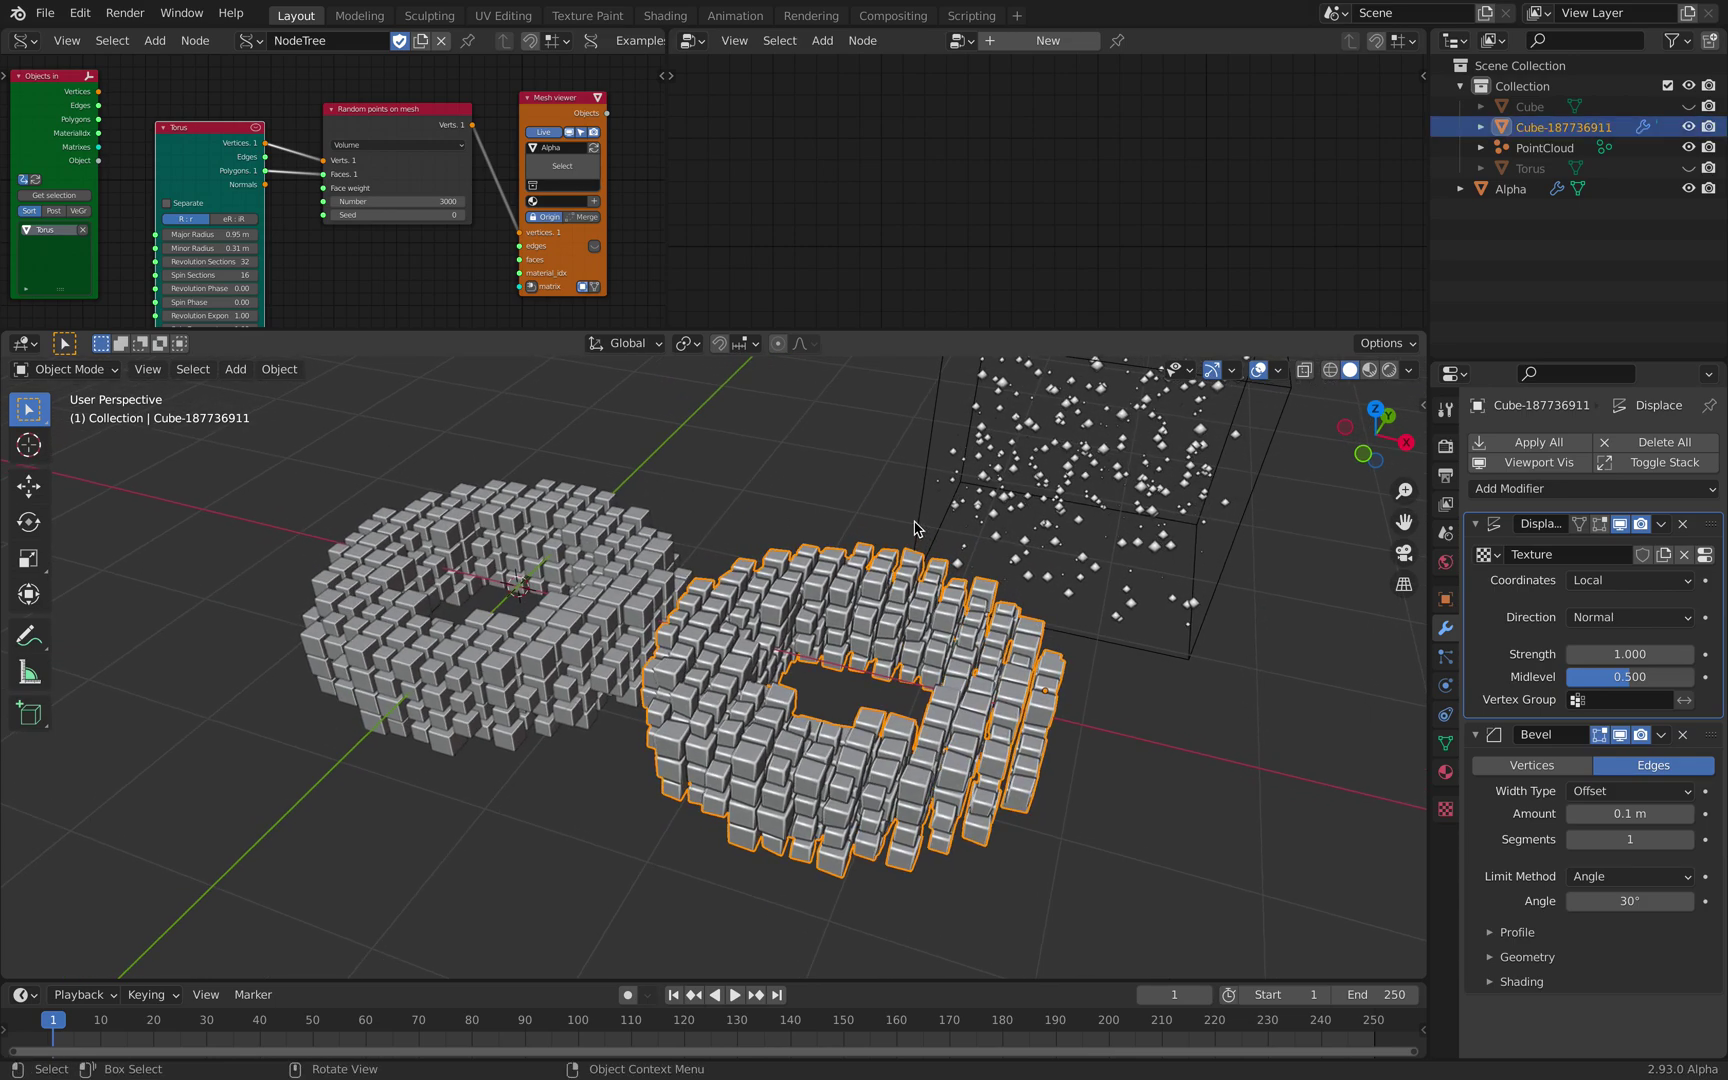
Step: Select the original torus Alpha, and examine its blocks and modifier stack next to the joined mesh
{"action": "left_click", "coordinate": [648, 518]}
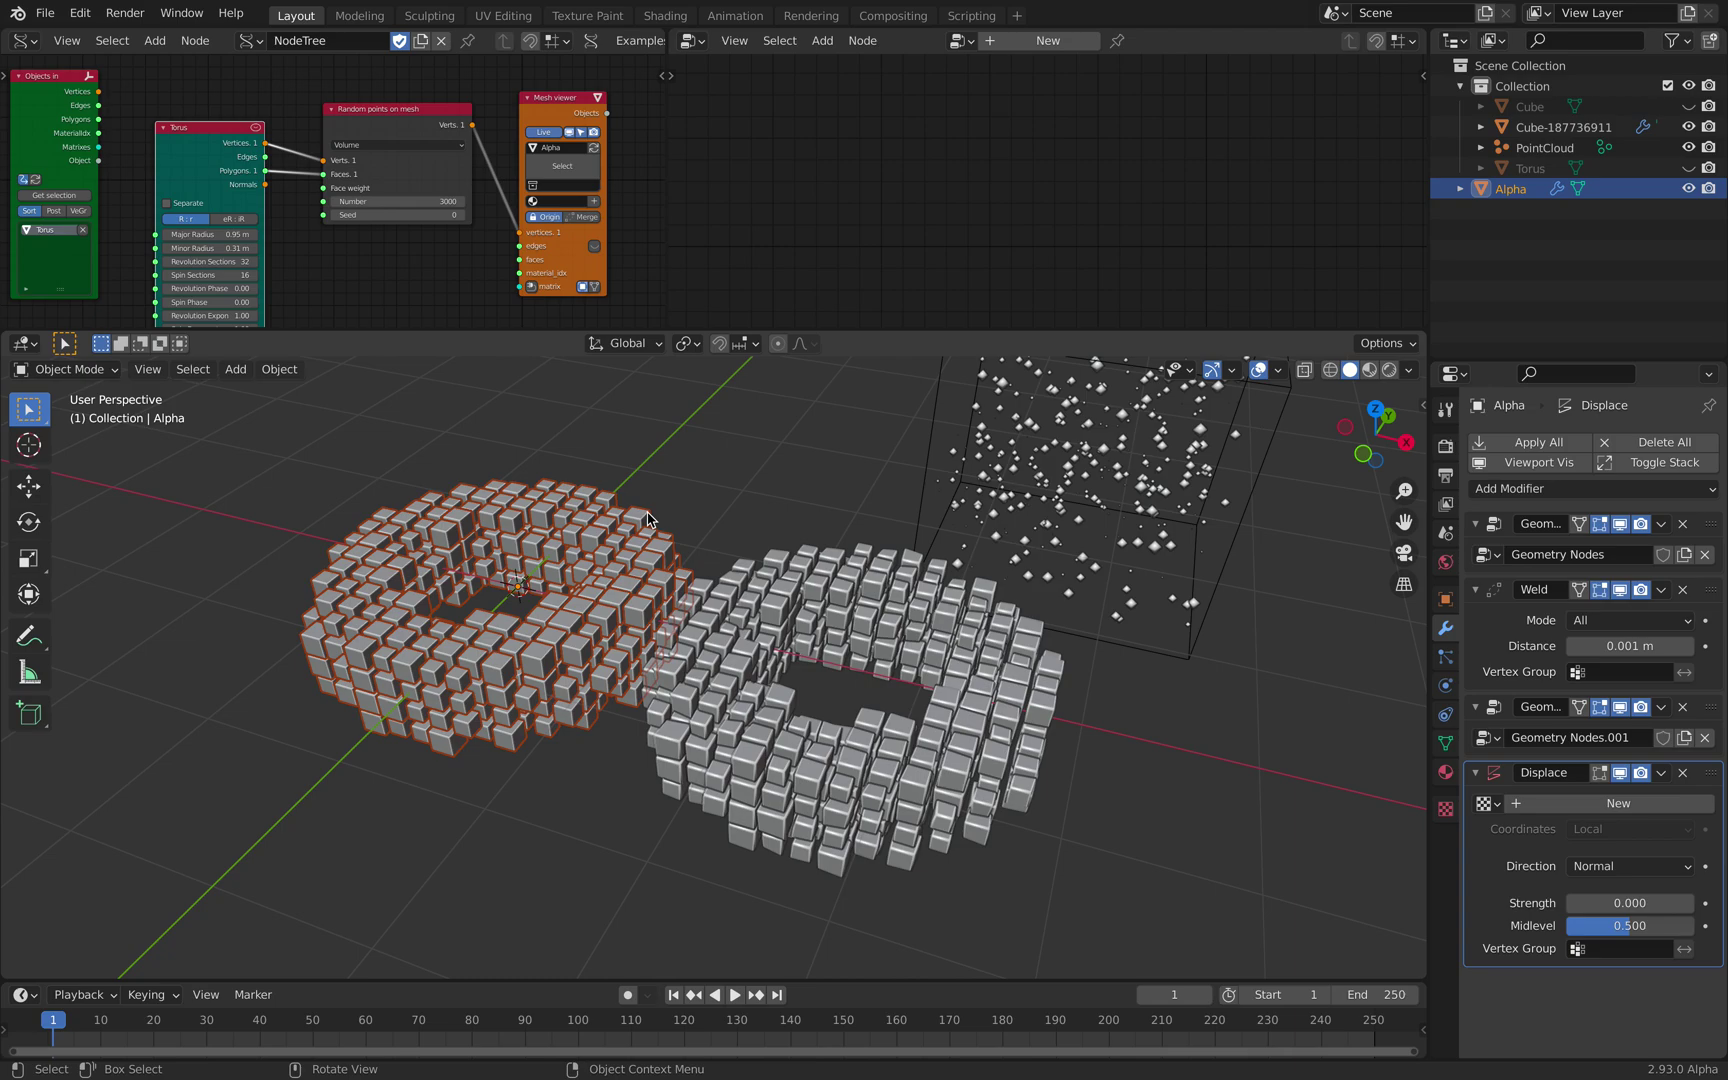
{"action": "scroll", "coordinate": [785, 500], "scroll_direction": "down", "scroll_amount": 3}
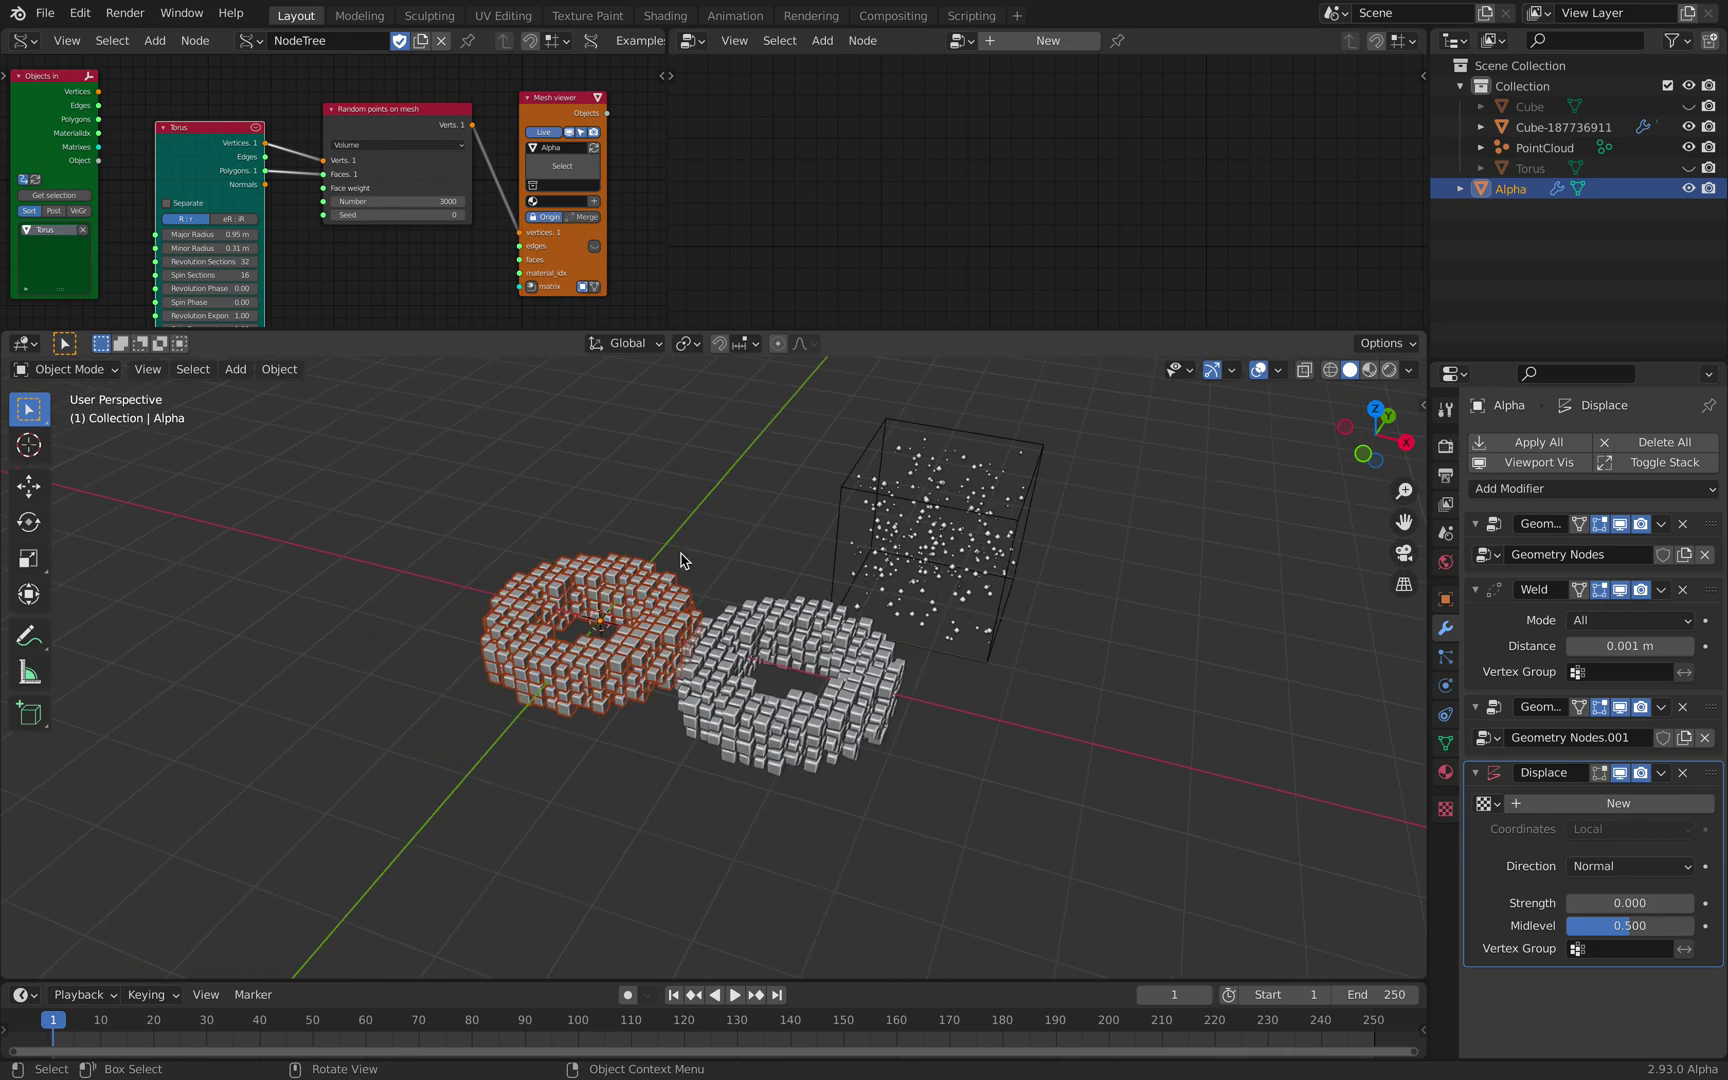
{"action": "scroll", "coordinate": [681, 559], "scroll_direction": "up", "scroll_amount": 1}
{"action": "scroll", "coordinate": [880, 490], "scroll_direction": "up", "scroll_amount": 1}
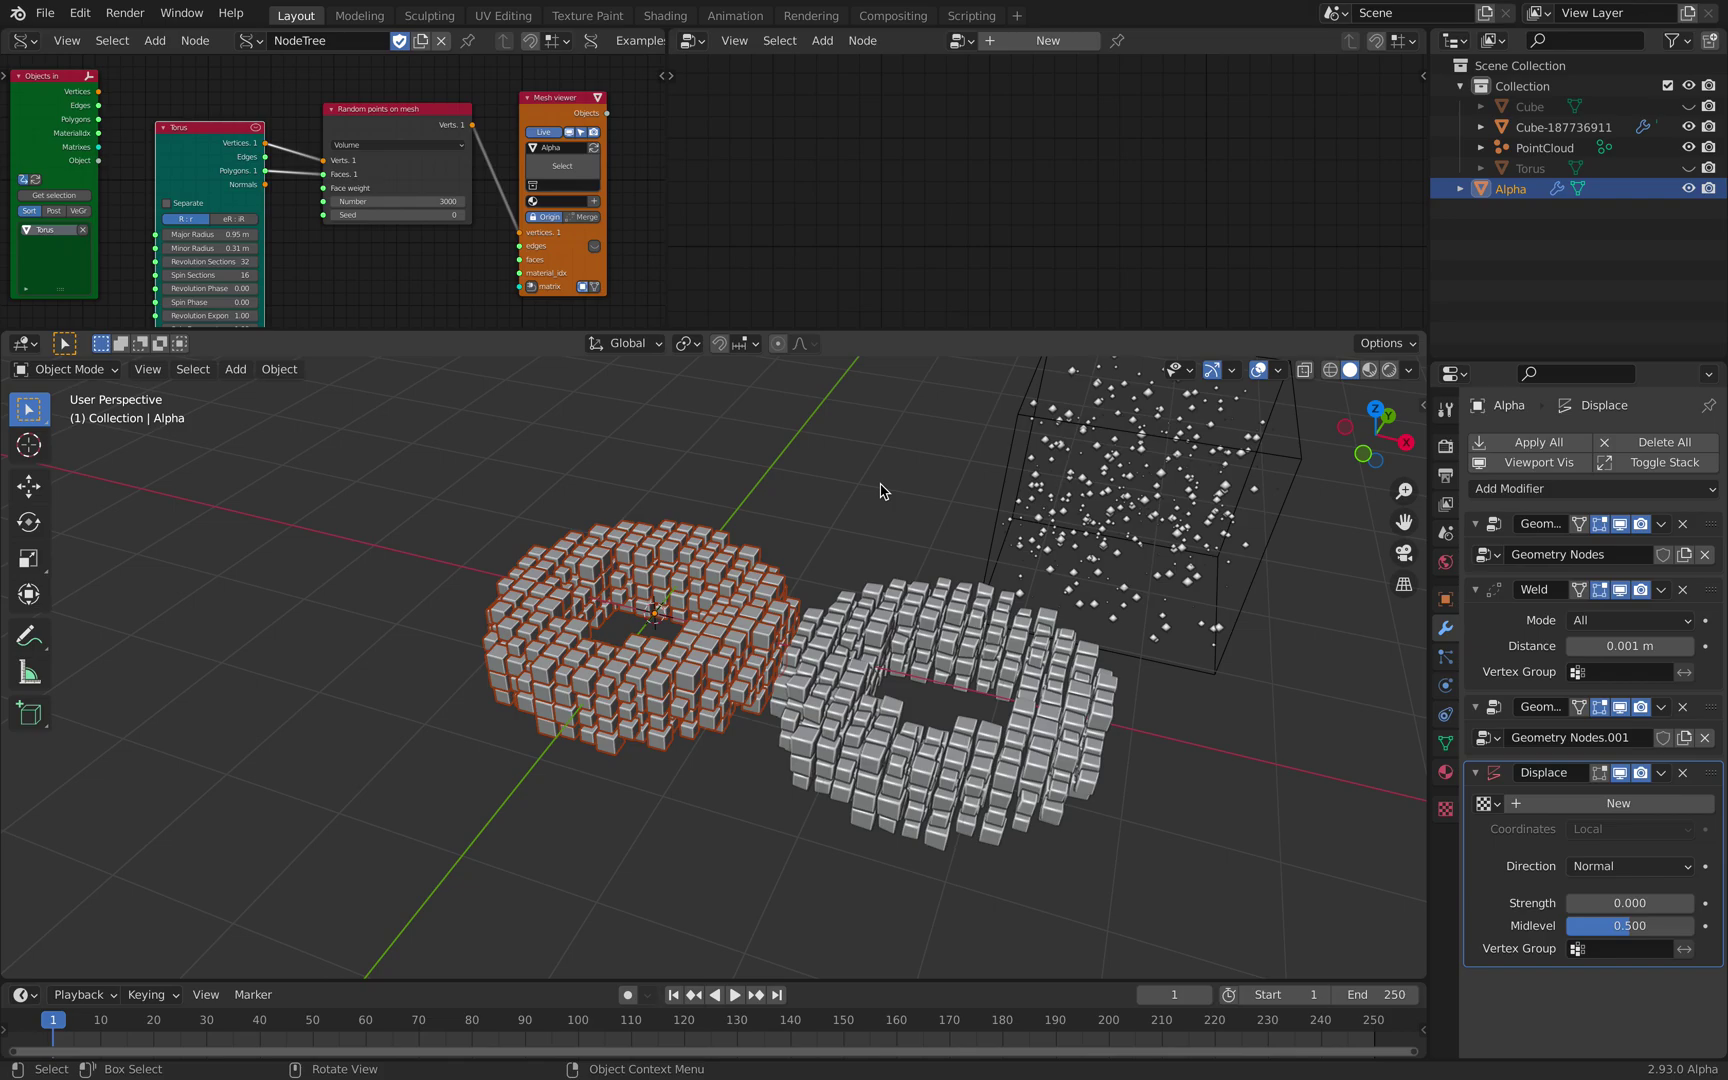
{"action": "mouse_move", "coordinate": [870, 540]}
{"action": "middle_mouse_down"}
{"action": "mouse_move", "coordinate": [995, 488]}
{"action": "mouse_move", "coordinate": [890, 535]}
{"action": "middle_mouse_up"}
{"action": "scroll", "coordinate": [740, 542], "scroll_direction": "up", "scroll_amount": 4}
{"action": "scroll", "coordinate": [655, 584], "scroll_direction": "down", "scroll_amount": 5}
{"action": "middle_click_drag", "start_coordinate": [655, 584], "coordinate": [517, 650]}
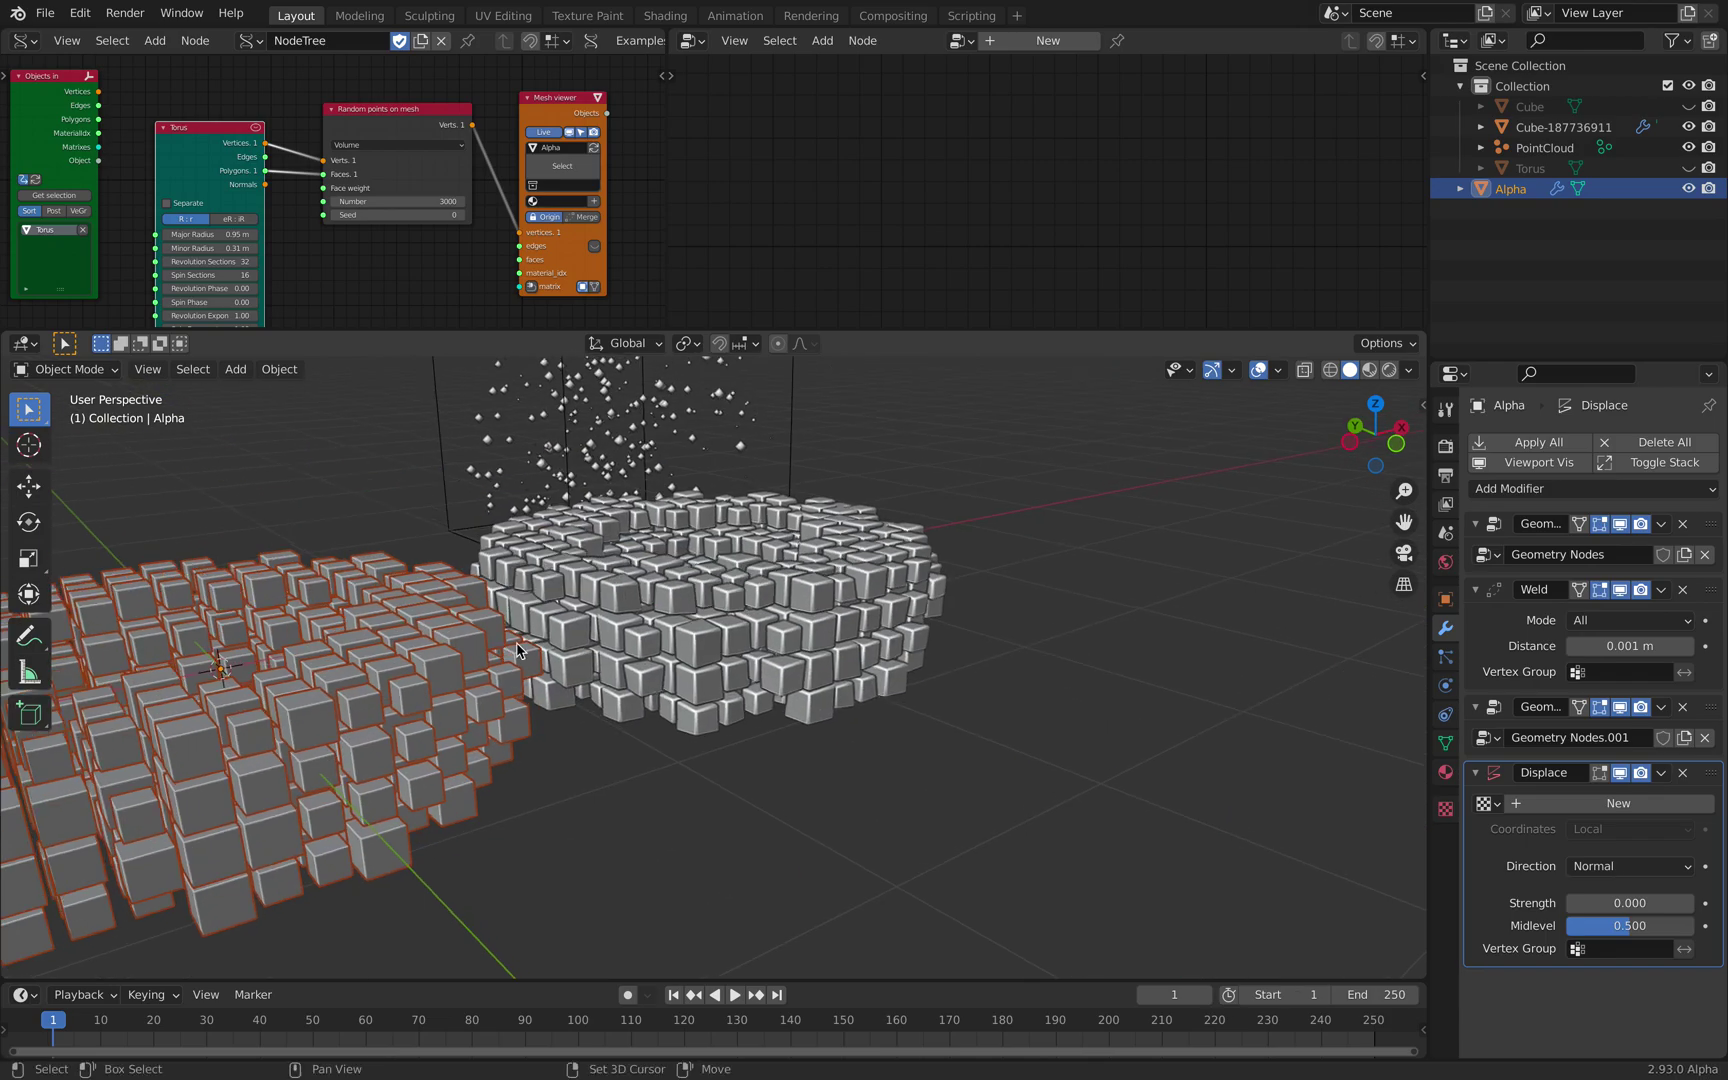
{"action": "middle_click_drag", "start_coordinate": [343, 675], "coordinate": [433, 560]}
Step: Inspect the joined torus mesh up close, deselect it, and save the file
{"action": "middle_click_drag", "start_coordinate": [821, 574], "coordinate": [705, 650], "text": "shift"}
{"action": "scroll", "coordinate": [705, 650], "scroll_direction": "up", "scroll_amount": 3}
{"action": "left_click", "coordinate": [841, 581]}
{"action": "scroll", "coordinate": [824, 532], "scroll_direction": "down", "scroll_amount": 3}
{"action": "middle_click_drag", "start_coordinate": [828, 548], "coordinate": [800, 540]}
{"action": "left_click", "coordinate": [852, 455]}
{"action": "key", "text": "ctrl+s"}
{"action": "middle_click_drag", "start_coordinate": [852, 455], "coordinate": [732, 547]}
{"action": "scroll", "coordinate": [775, 510], "scroll_direction": "down", "scroll_amount": 2}
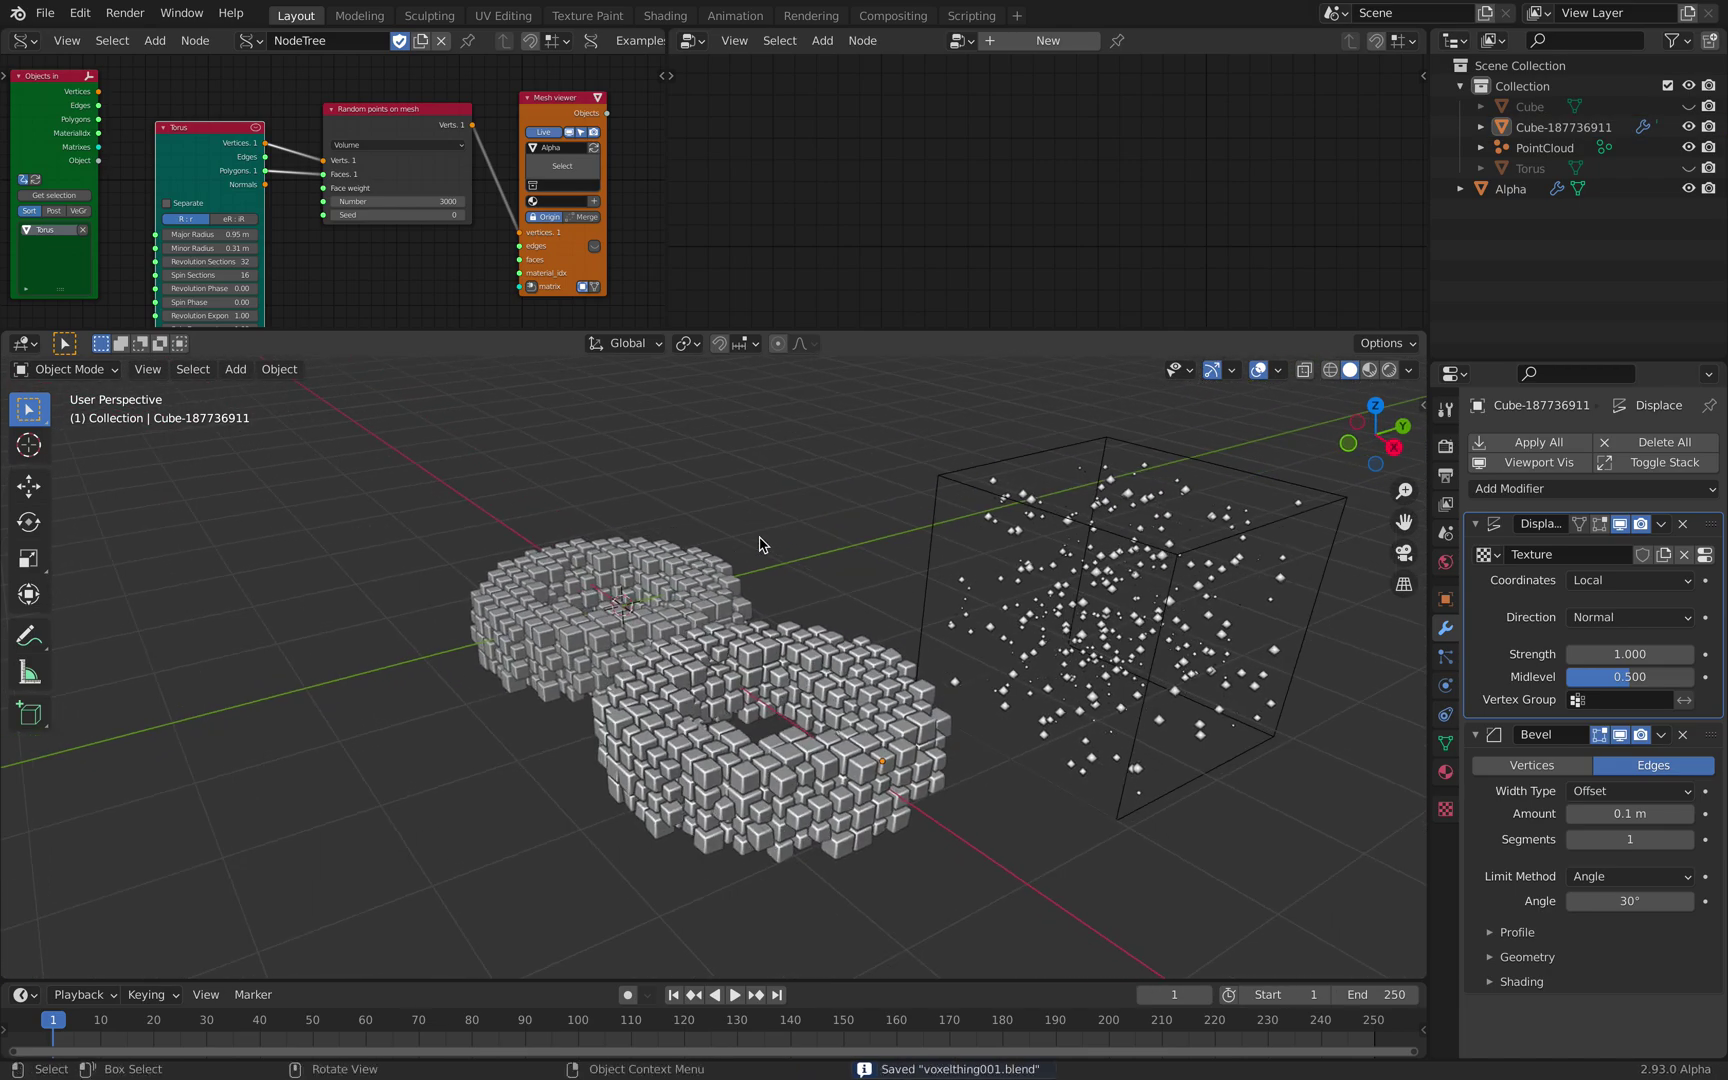
Step: Move the point cloud closer, just behind and between the two tori, and save the file
{"action": "left_click", "coordinate": [1020, 565]}
{"action": "middle_click_drag", "start_coordinate": [1020, 565], "coordinate": [1105, 595]}
{"action": "key", "text": "g"}
{"action": "left_click", "coordinate": [661, 611]}
{"action": "middle_click_drag", "start_coordinate": [661, 611], "coordinate": [886, 625], "text": "shift"}
{"action": "key", "text": "ctrl+s"}
{"action": "middle_click_drag", "start_coordinate": [914, 467], "coordinate": [848, 448]}
Step: Add a Geometry Nodes modifier to the point cloud using the existing Geometry Nodes.001 group, deselect it, and save the file
{"action": "left_click", "coordinate": [1508, 443]}
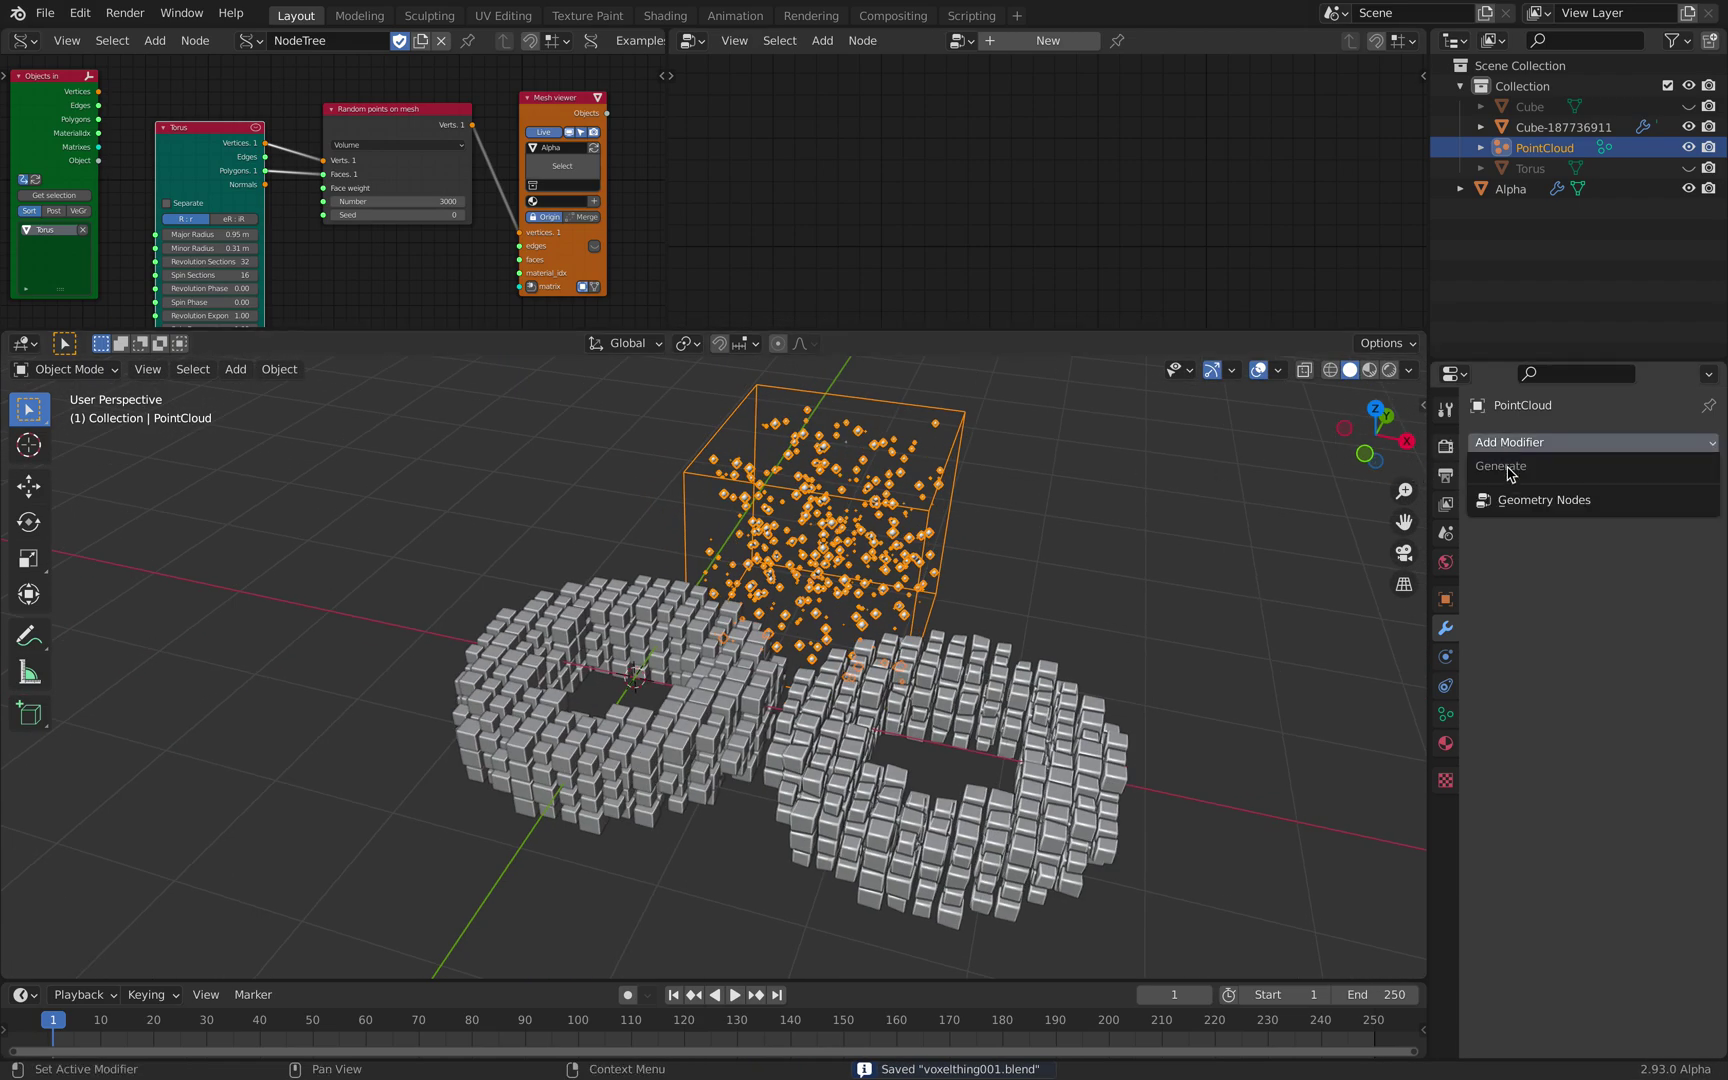
{"action": "left_click", "coordinate": [1512, 500]}
{"action": "left_click", "coordinate": [1487, 557]}
{"action": "left_click", "coordinate": [1330, 602]}
{"action": "middle_click_drag", "start_coordinate": [1010, 550], "coordinate": [760, 525]}
{"action": "left_click", "coordinate": [1487, 555]}
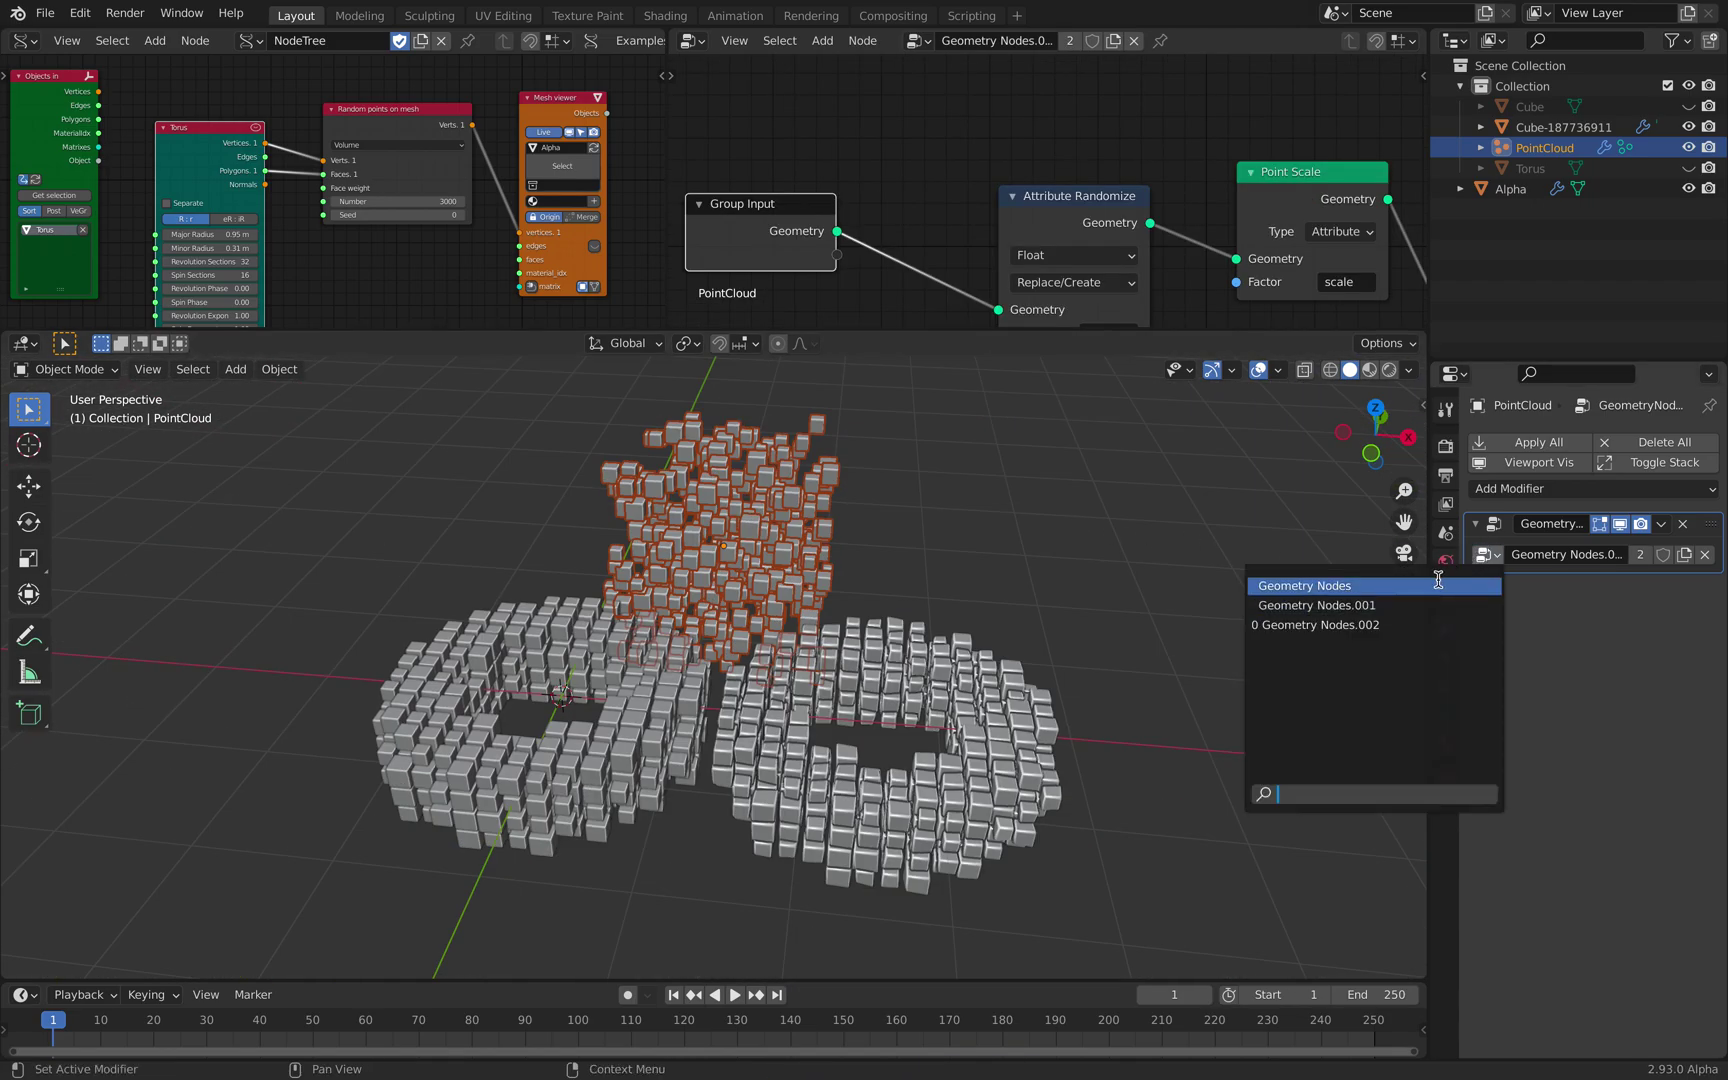
{"action": "left_click", "coordinate": [937, 505]}
{"action": "scroll", "coordinate": [939, 505], "scroll_direction": "down", "scroll_amount": 2}
{"action": "middle_click_drag", "start_coordinate": [939, 505], "coordinate": [822, 512]}
{"action": "left_click", "coordinate": [945, 506]}
{"action": "key", "text": "ctrl+s"}
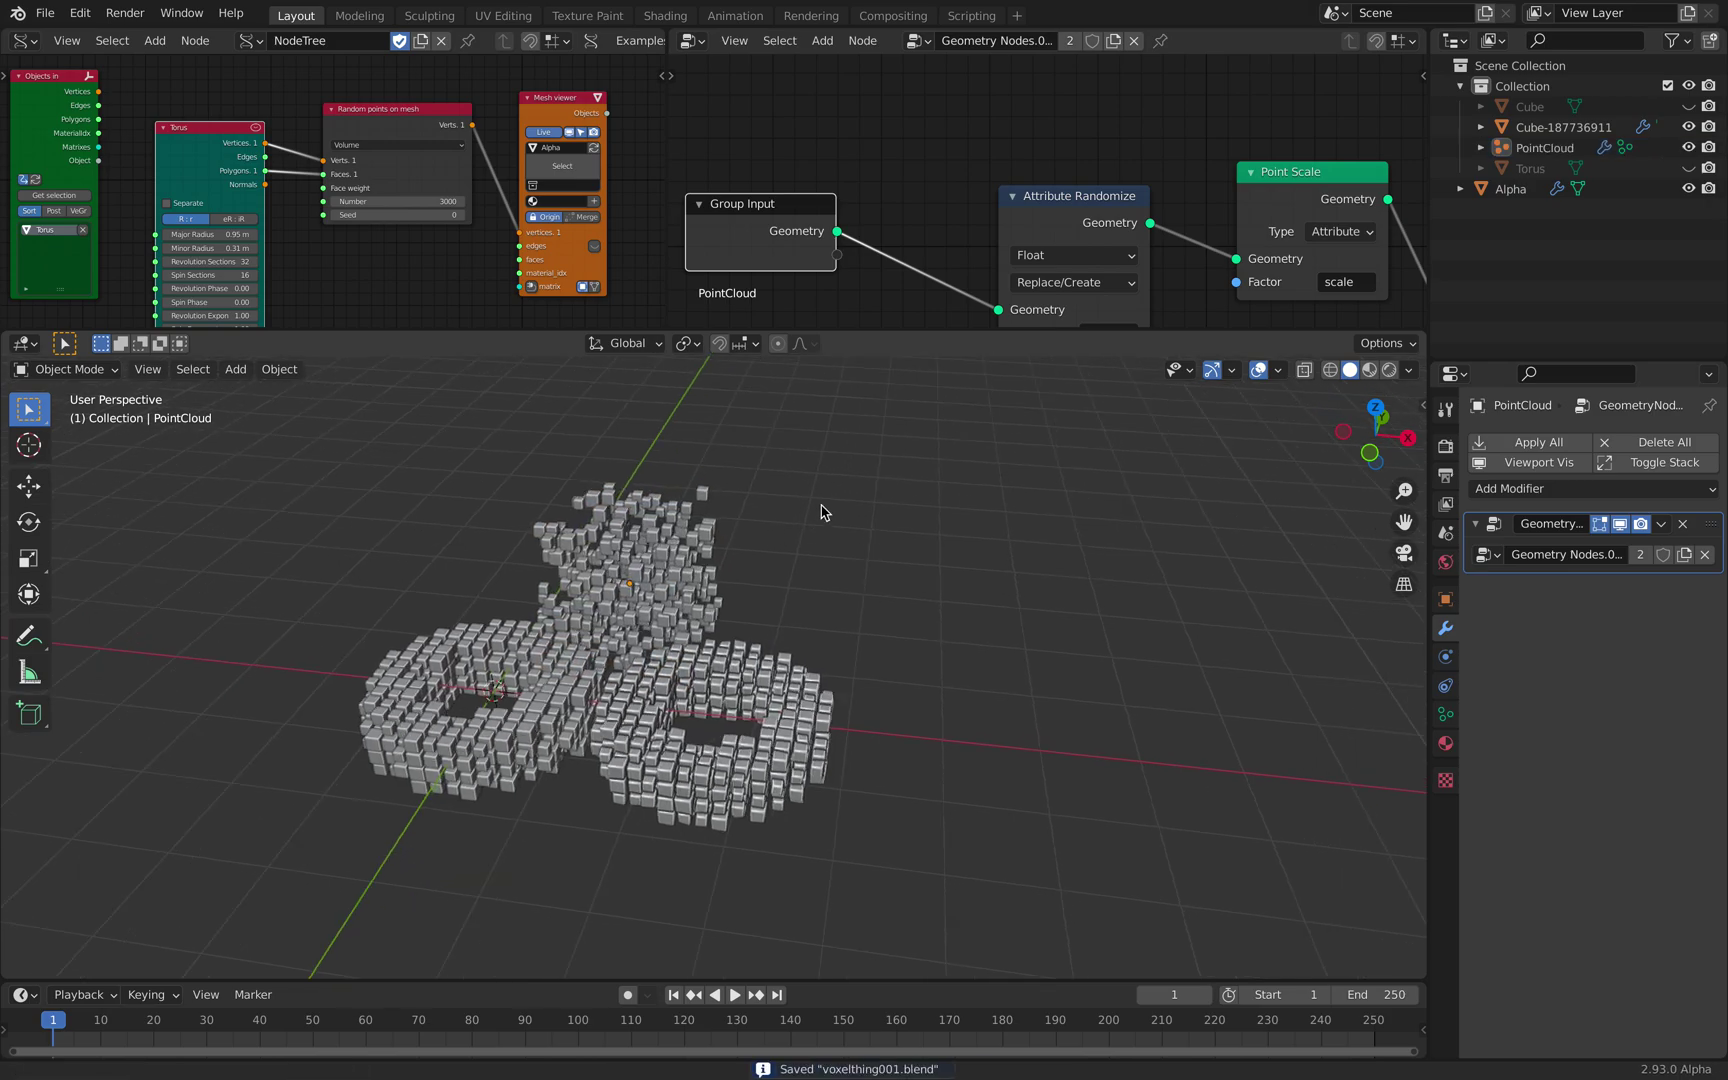
Step: Add a monkey mesh, place it beside the two tori, and adjust its scale
{"action": "key", "text": "shift+a"}
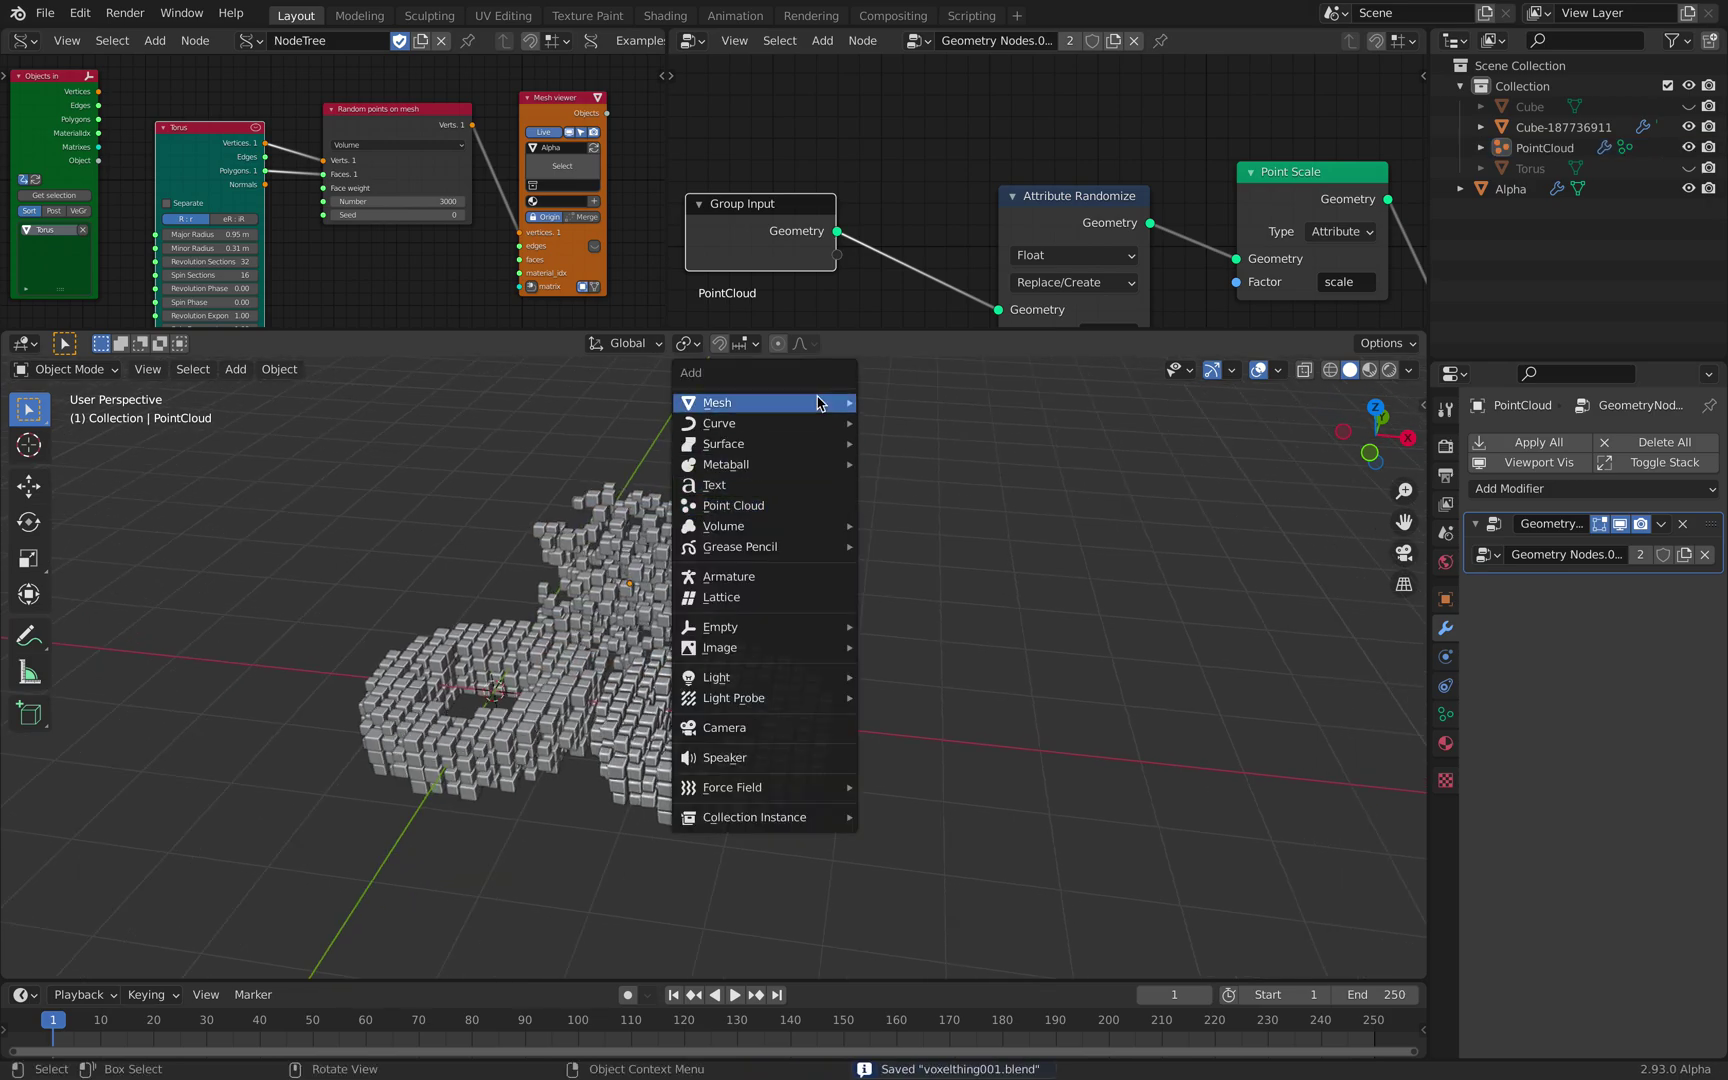
{"action": "mouse_move", "coordinate": [822, 402]}
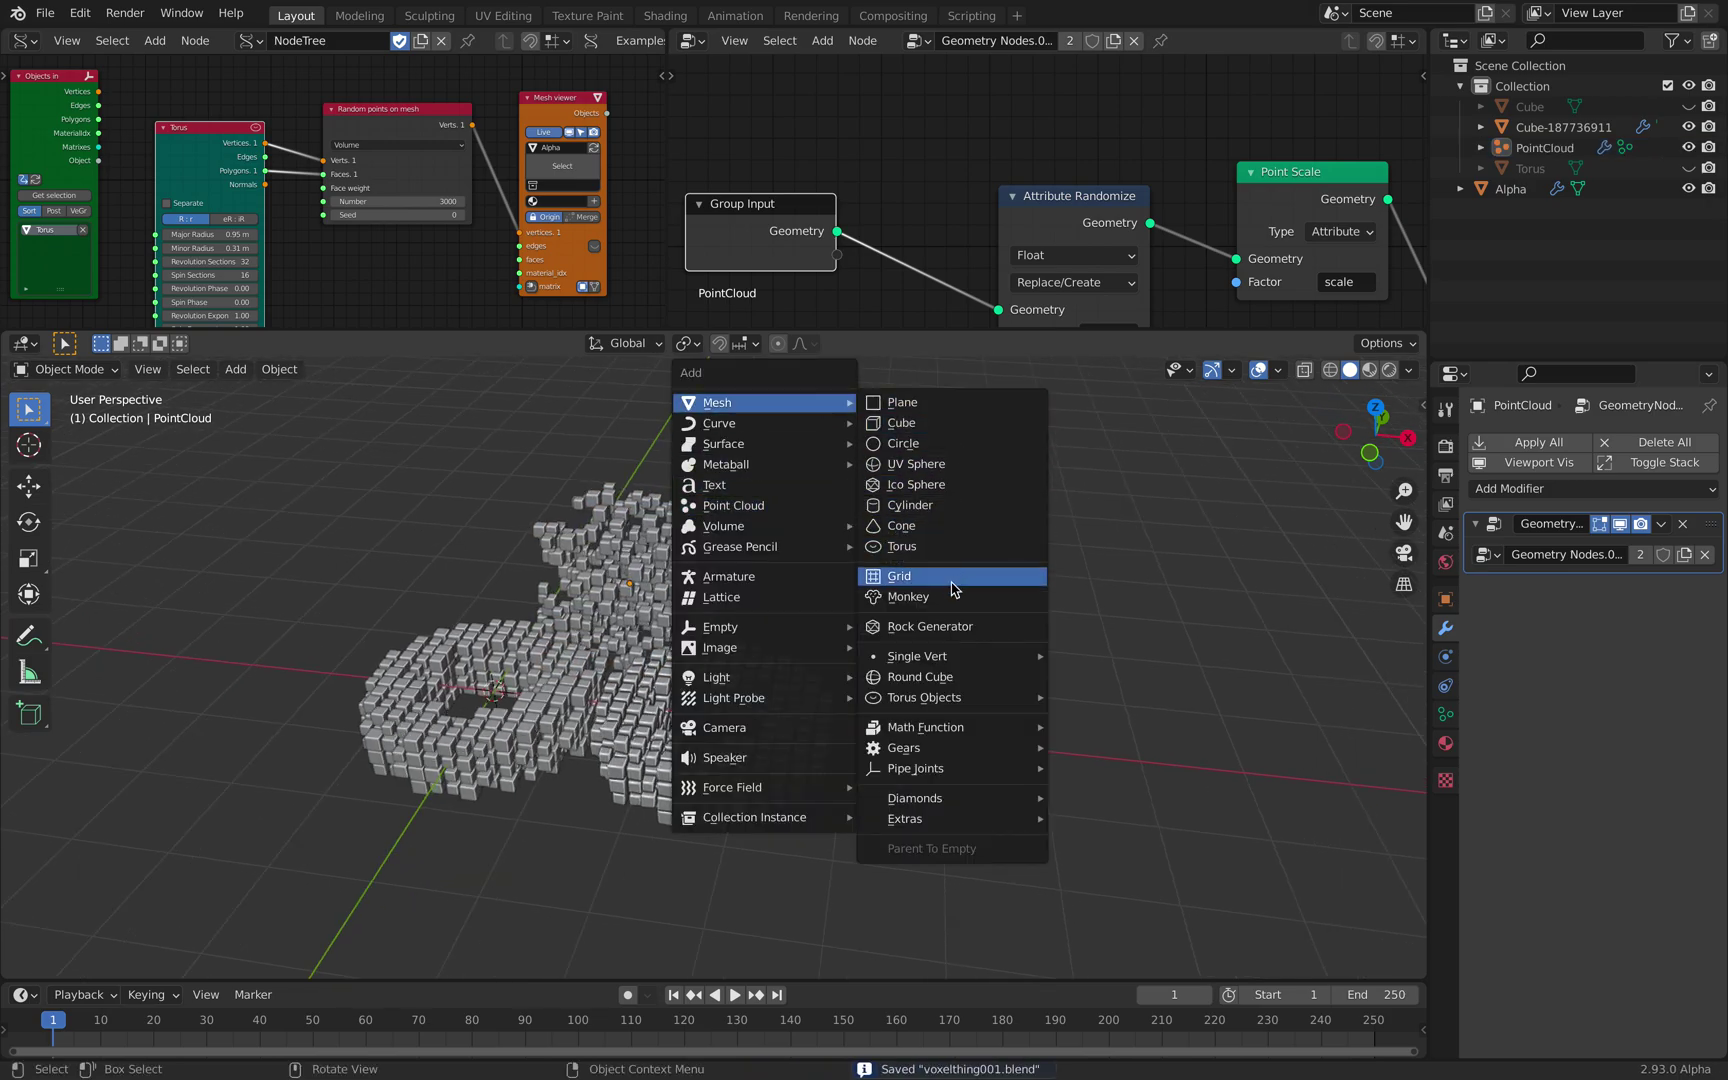
{"action": "left_click", "coordinate": [905, 596]}
{"action": "key", "text": "g"}
{"action": "left_click", "coordinate": [1065, 595]}
{"action": "key", "text": "s"}
{"action": "left_click", "coordinate": [1101, 637]}
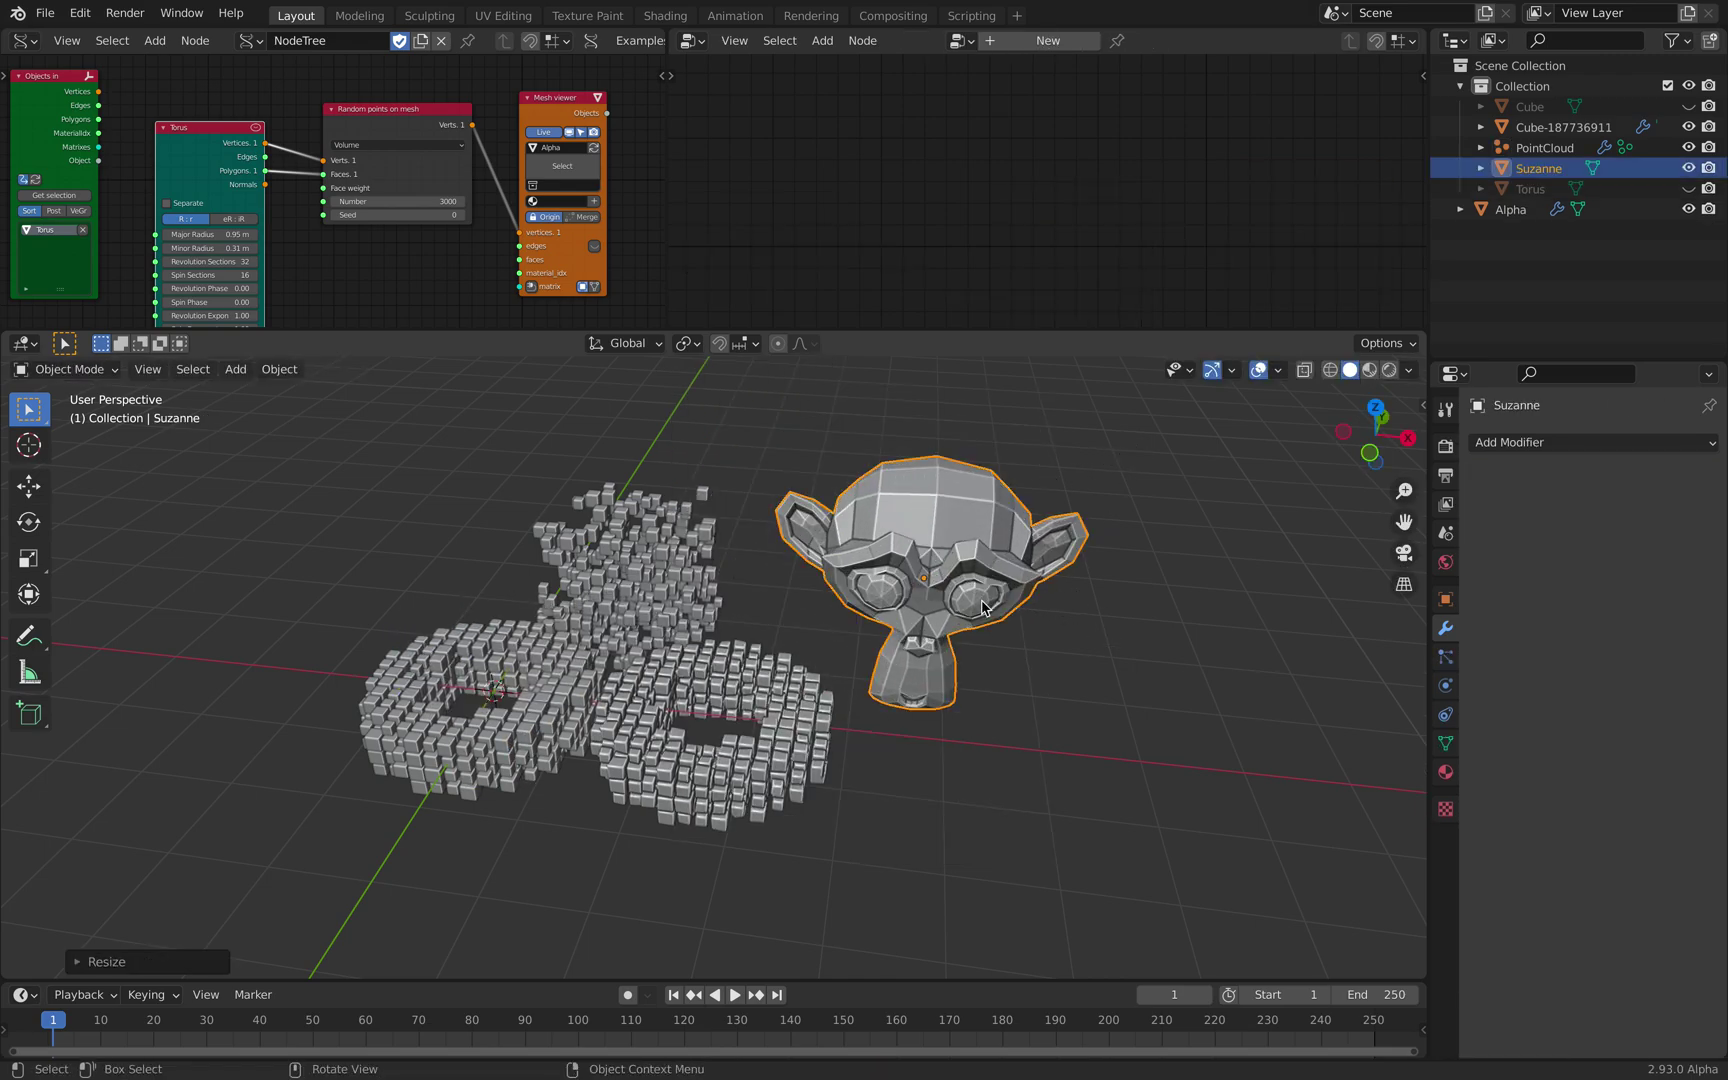
Step: Load Suzanne into the Objects in node and link its vertices and polygons to Random points on mesh in place of the Torus node
{"action": "middle_click_drag", "start_coordinate": [157, 192], "coordinate": [296, 188]}
{"action": "scroll", "coordinate": [296, 188], "scroll_direction": "up", "scroll_amount": 2}
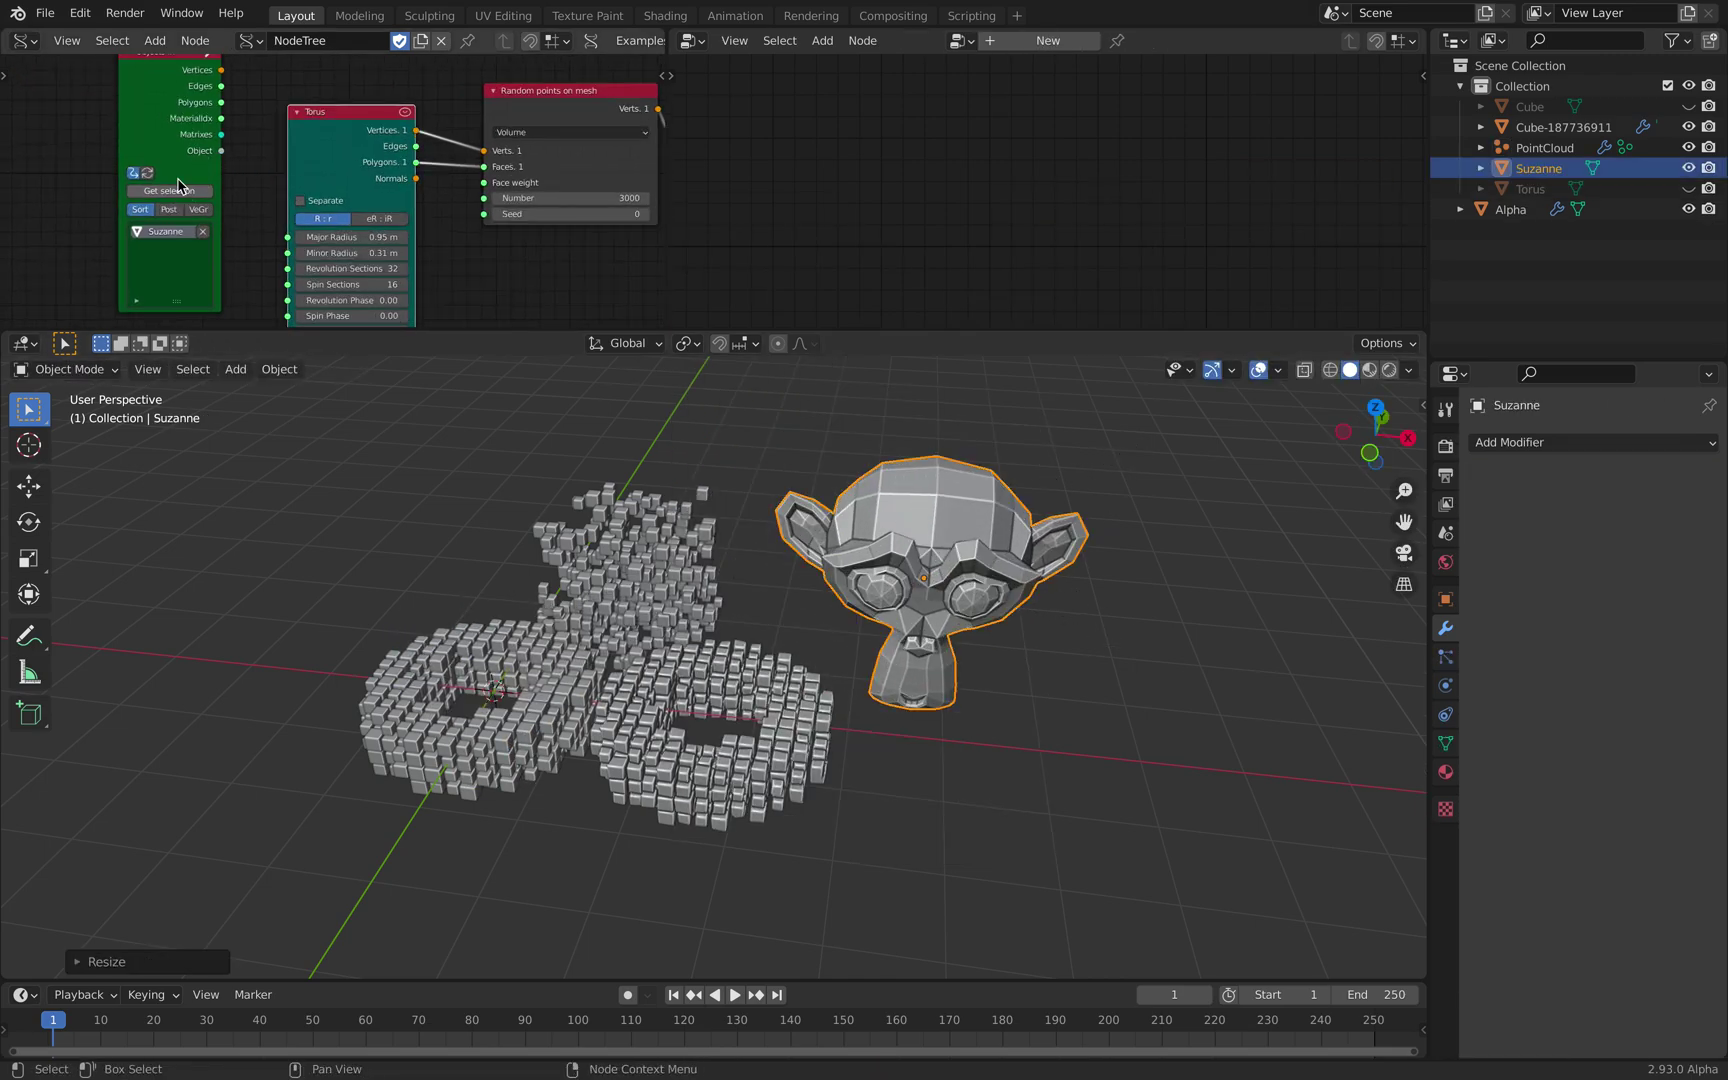
{"action": "left_click", "coordinate": [147, 104]}
{"action": "middle_click_drag", "start_coordinate": [496, 121], "coordinate": [355, 178]}
{"action": "left_click", "coordinate": [386, 158], "text": "shift"}
{"action": "key", "text": "f"}
Step: Enlarge Suzanne's geometry in Edit Mode, and move the object farther from the tori in Object Mode
{"action": "middle_click_drag", "start_coordinate": [892, 613], "coordinate": [1072, 582], "text": "shift"}
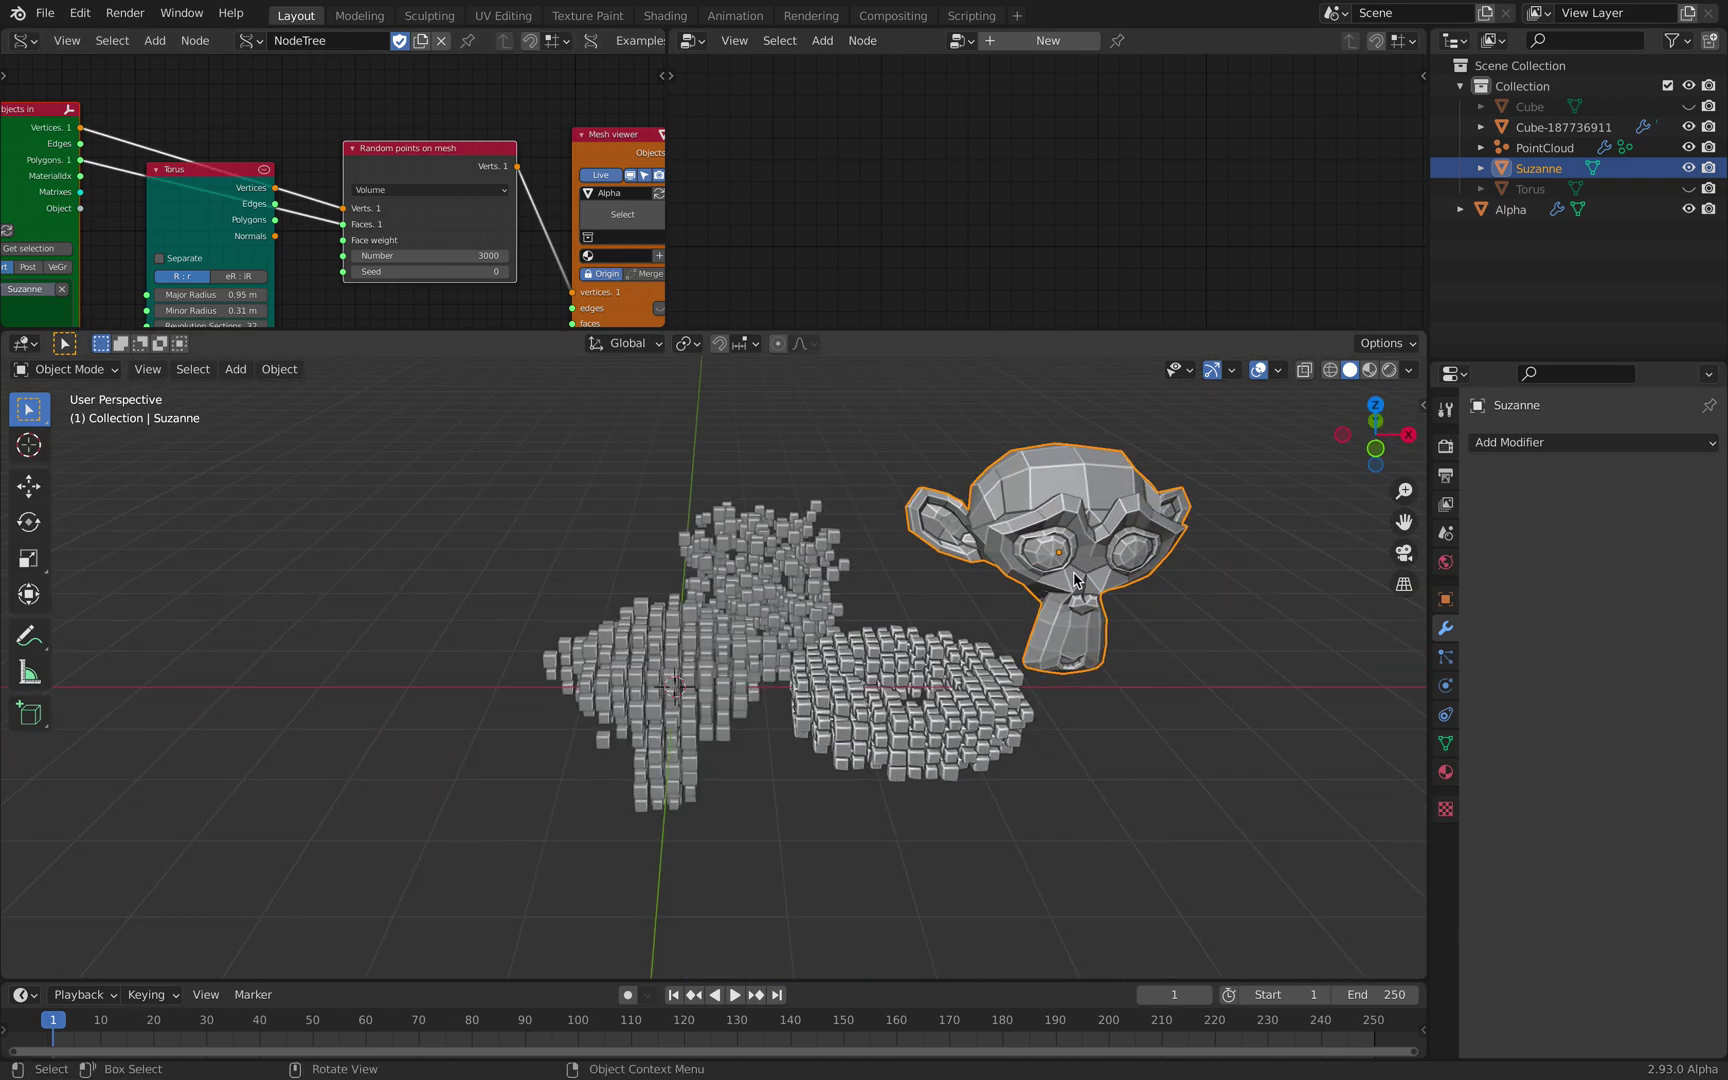
{"action": "key", "text": "Tab"}
{"action": "key", "text": "s"}
{"action": "left_click", "coordinate": [1323, 775]}
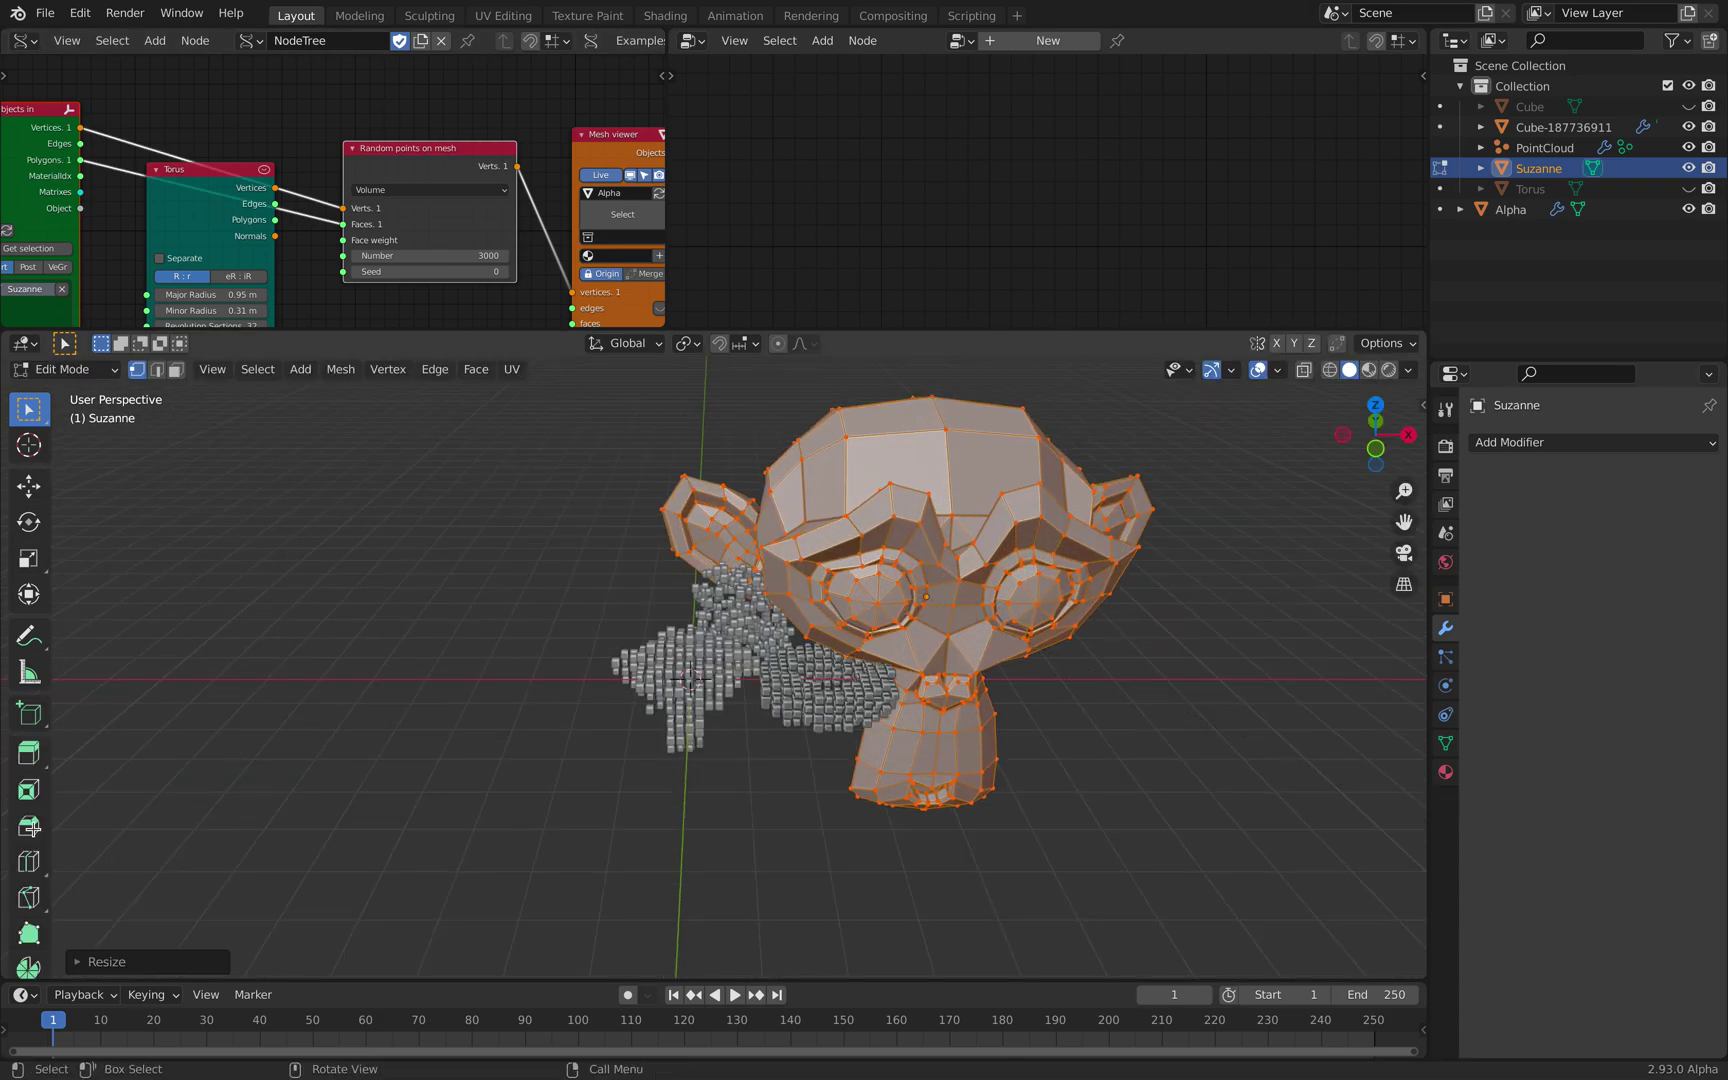
{"action": "key", "text": "Tab"}
{"action": "key", "text": "g"}
{"action": "left_click", "coordinate": [230, 508]}
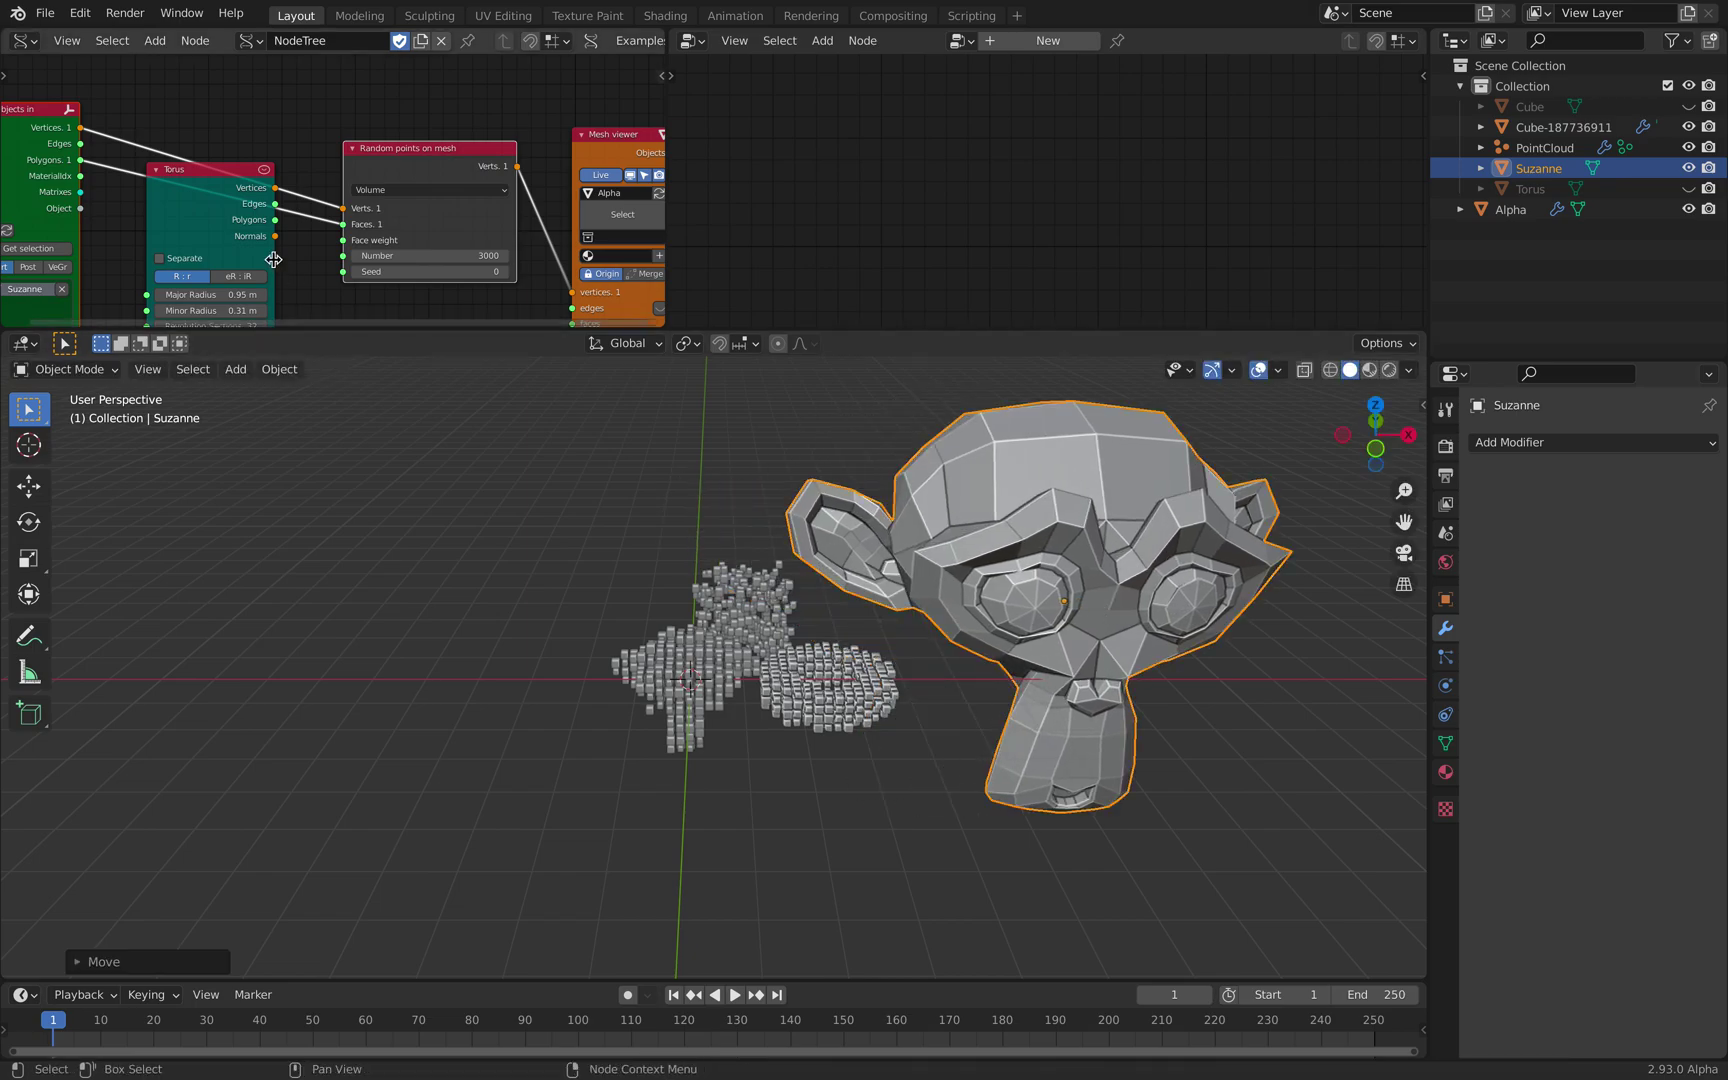
Step: Advance to frame 2 to refresh the voxel object, and set the Number of random points to 10000
{"action": "key", "text": "Right"}
{"action": "middle_click_drag", "start_coordinate": [470, 455], "coordinate": [1243, 556]}
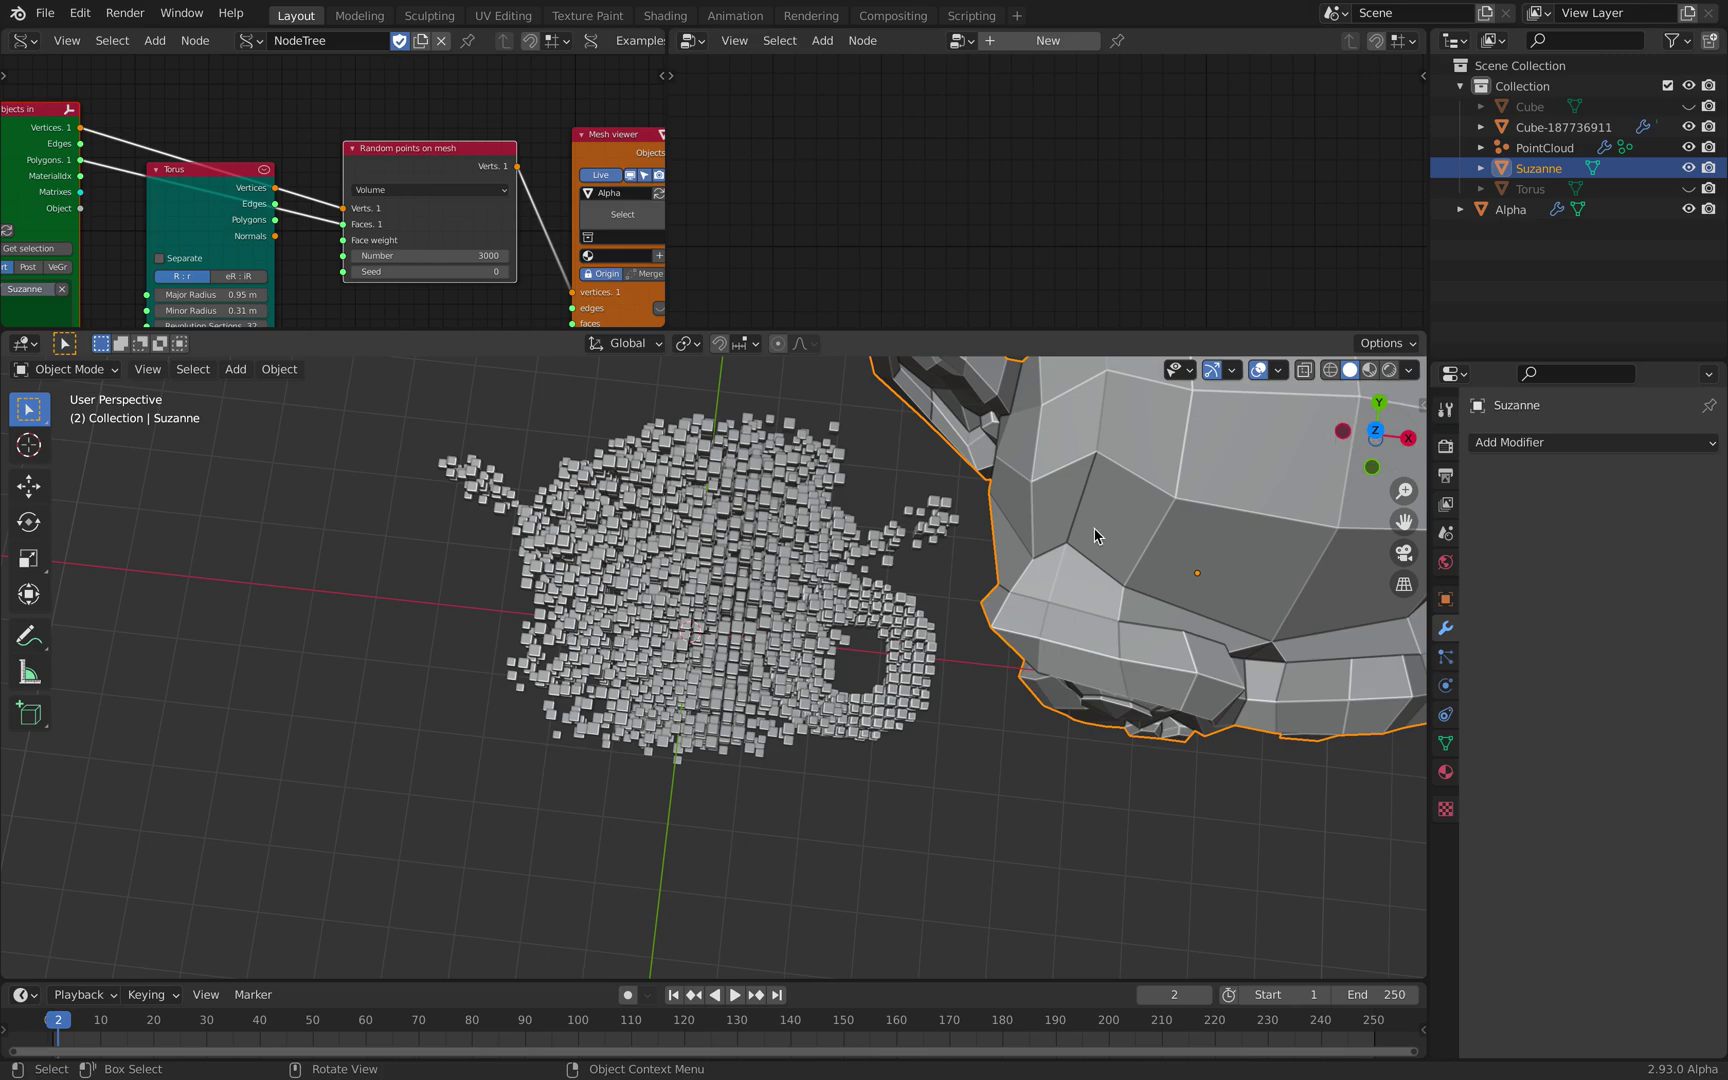
{"action": "left_click", "coordinate": [1377, 433]}
{"action": "middle_click_drag", "start_coordinate": [239, 289], "coordinate": [327, 264]}
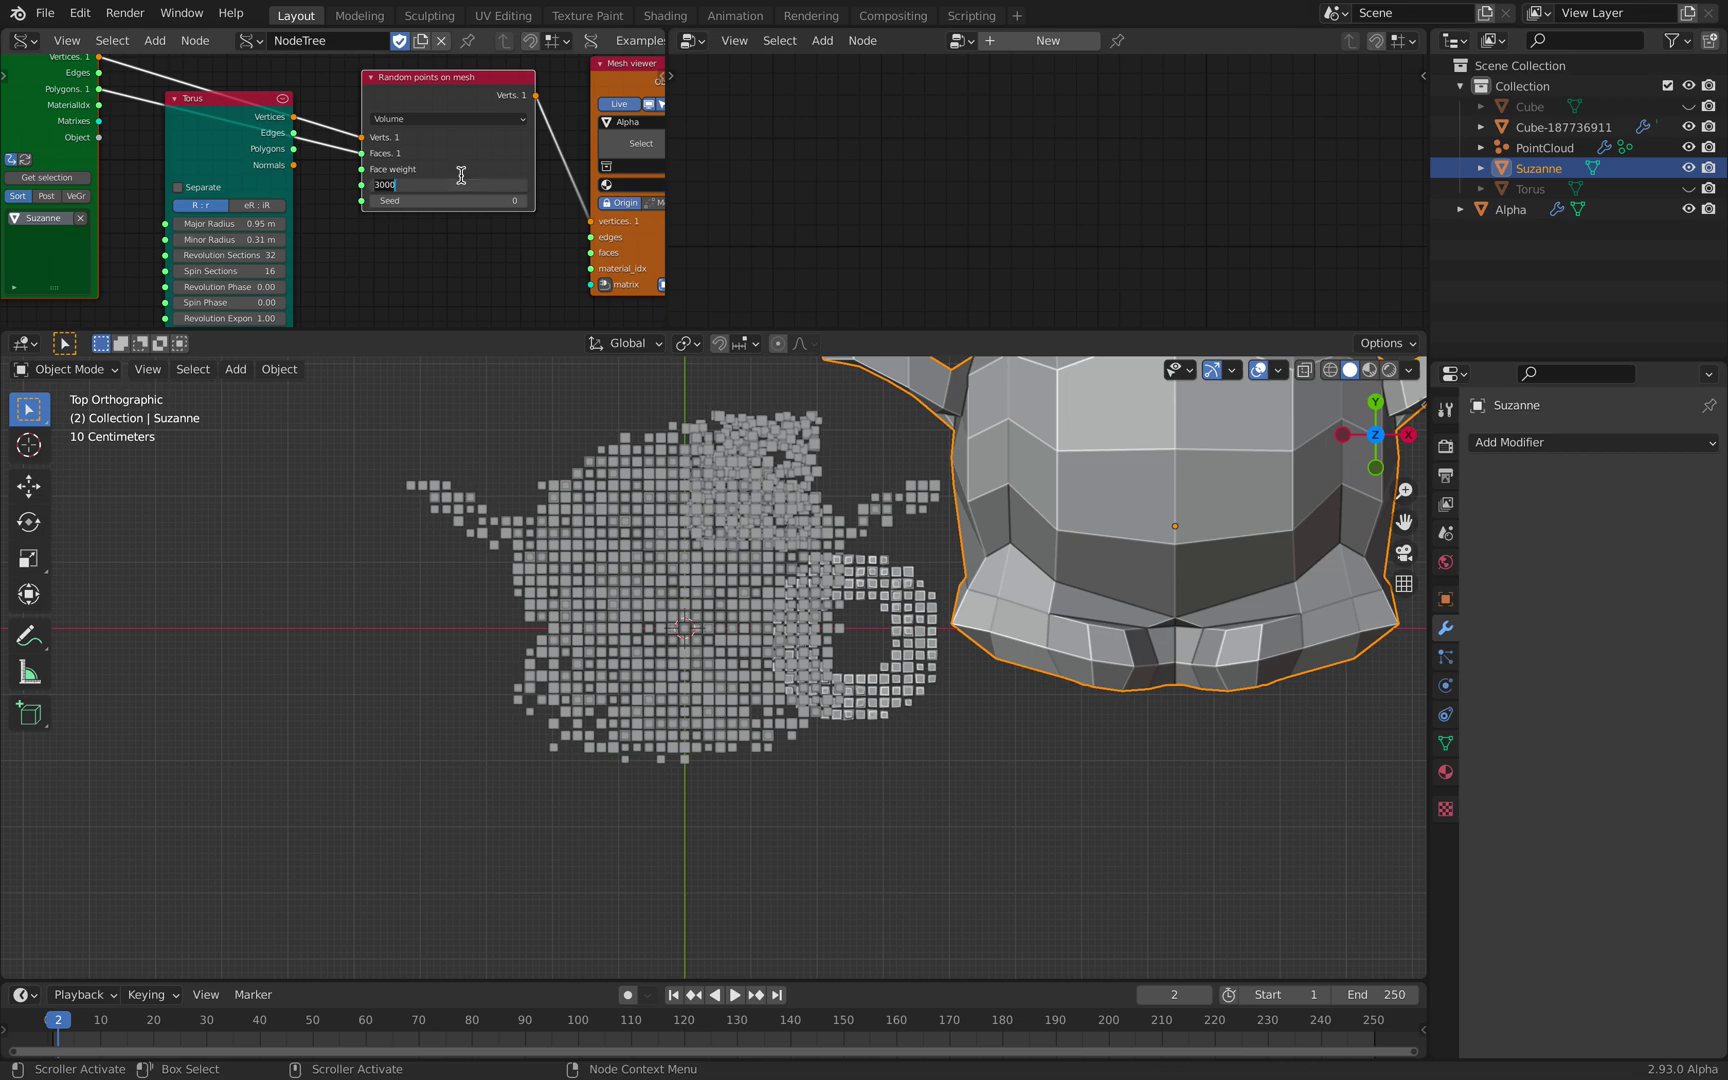
{"action": "key", "text": "Return"}
Step: Move the voxel head Alpha away from the joined torus, inspect the stray blocks beside it, and deselect it
{"action": "middle_click_drag", "start_coordinate": [630, 700], "coordinate": [640, 580]}
{"action": "left_click", "coordinate": [675, 505]}
{"action": "middle_click_drag", "start_coordinate": [673, 505], "coordinate": [676, 484]}
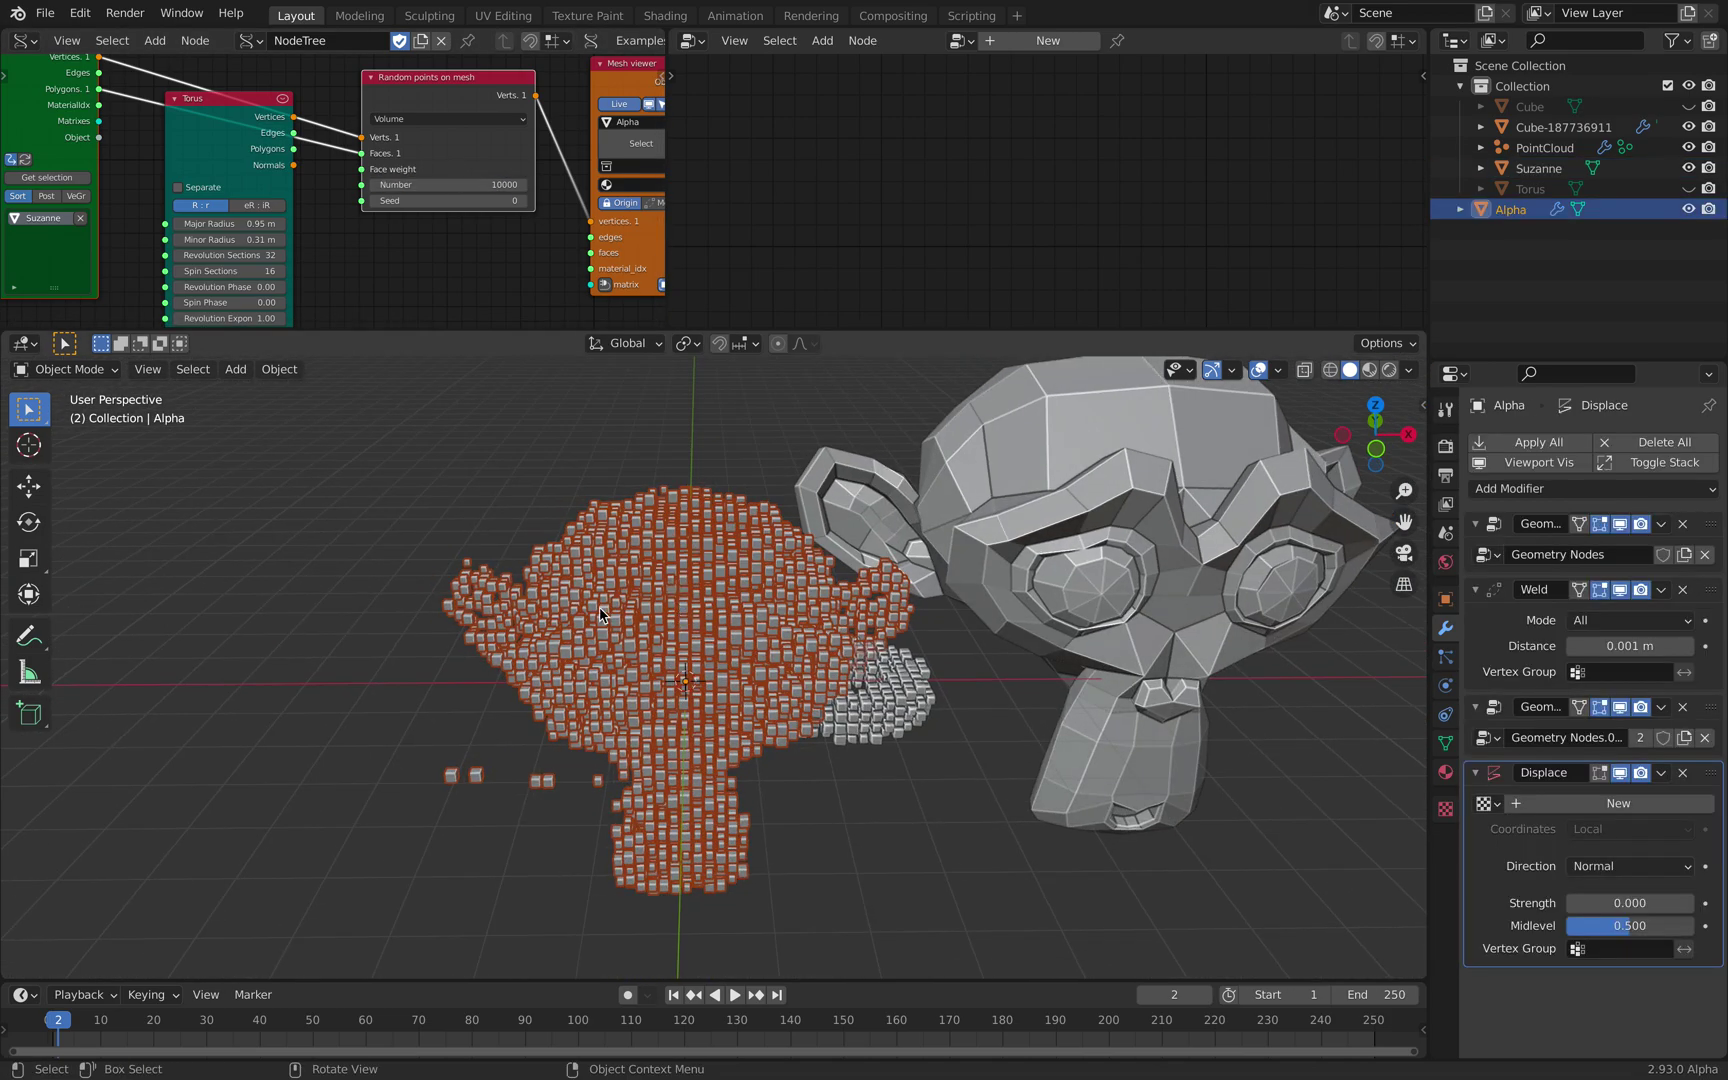
{"action": "key", "text": "g"}
{"action": "left_click", "coordinate": [402, 590]}
{"action": "middle_click_drag", "start_coordinate": [420, 740], "coordinate": [612, 715], "text": "shift"}
{"action": "scroll", "coordinate": [464, 743], "scroll_direction": "up", "scroll_amount": 2}
{"action": "scroll", "coordinate": [462, 742], "scroll_direction": "up", "scroll_amount": 3}
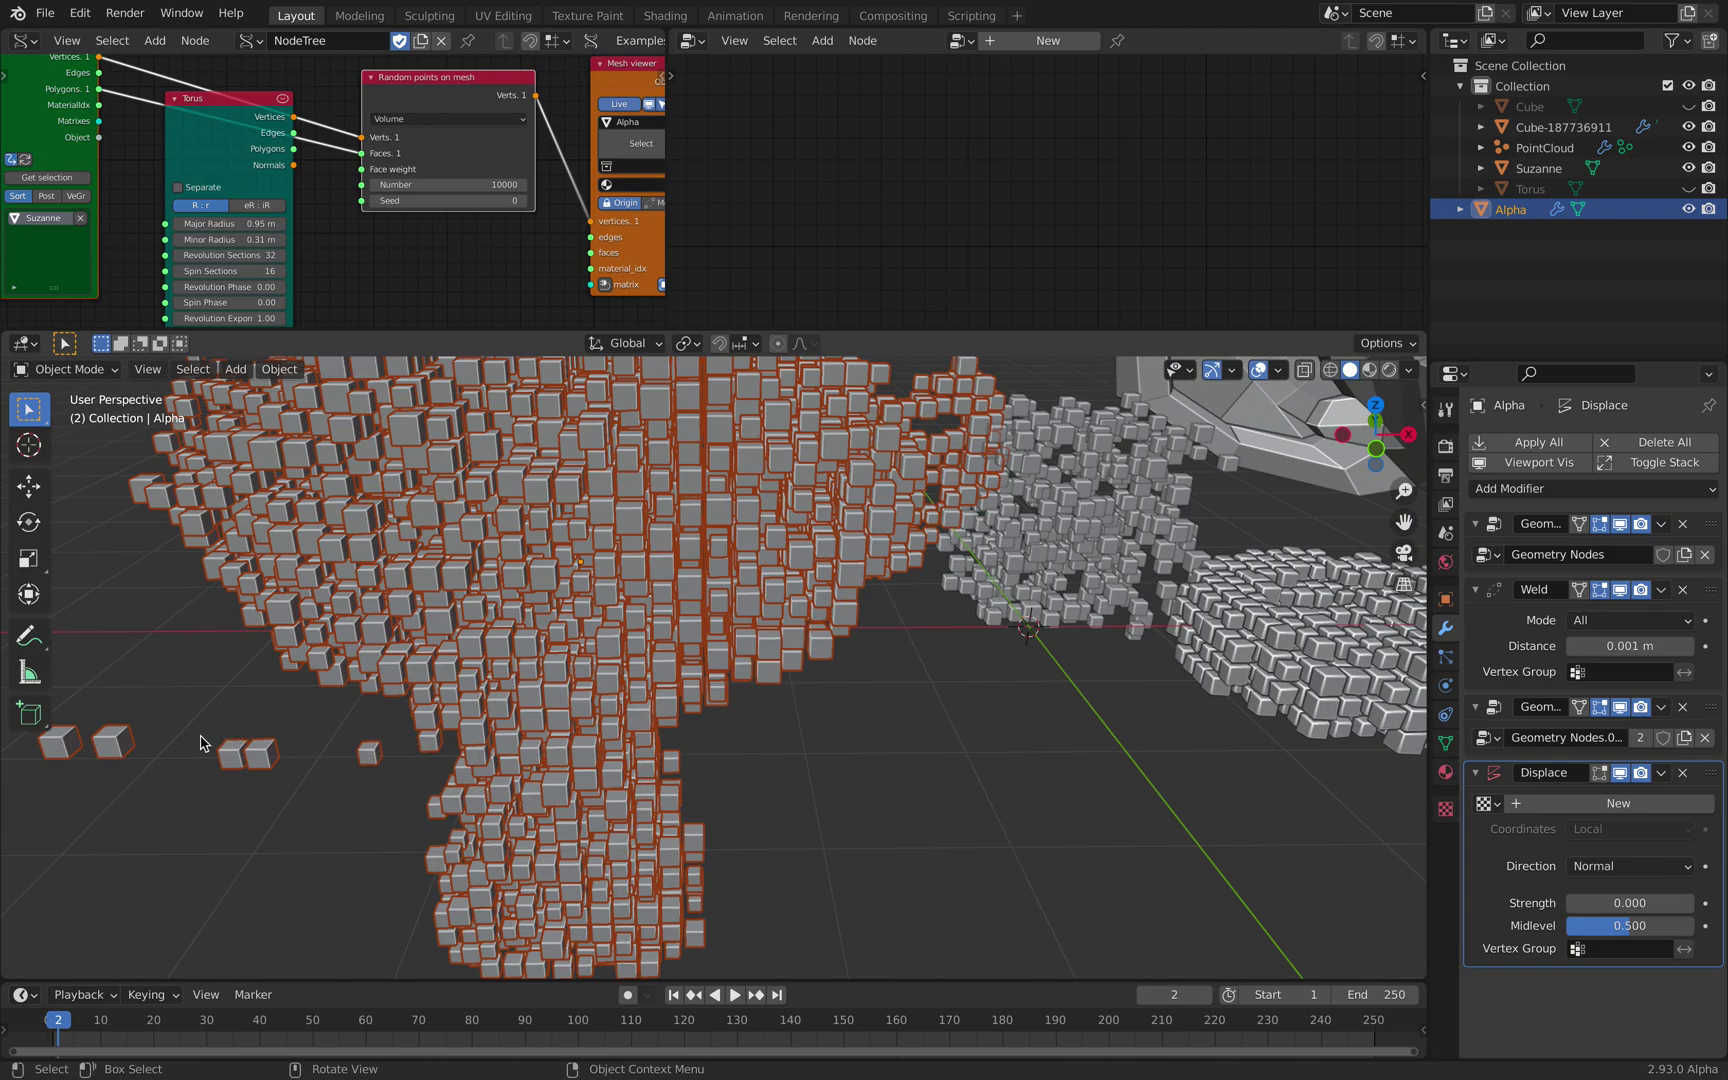
{"action": "left_click", "coordinate": [82, 752]}
{"action": "scroll", "coordinate": [368, 762], "scroll_direction": "down", "scroll_amount": 3}
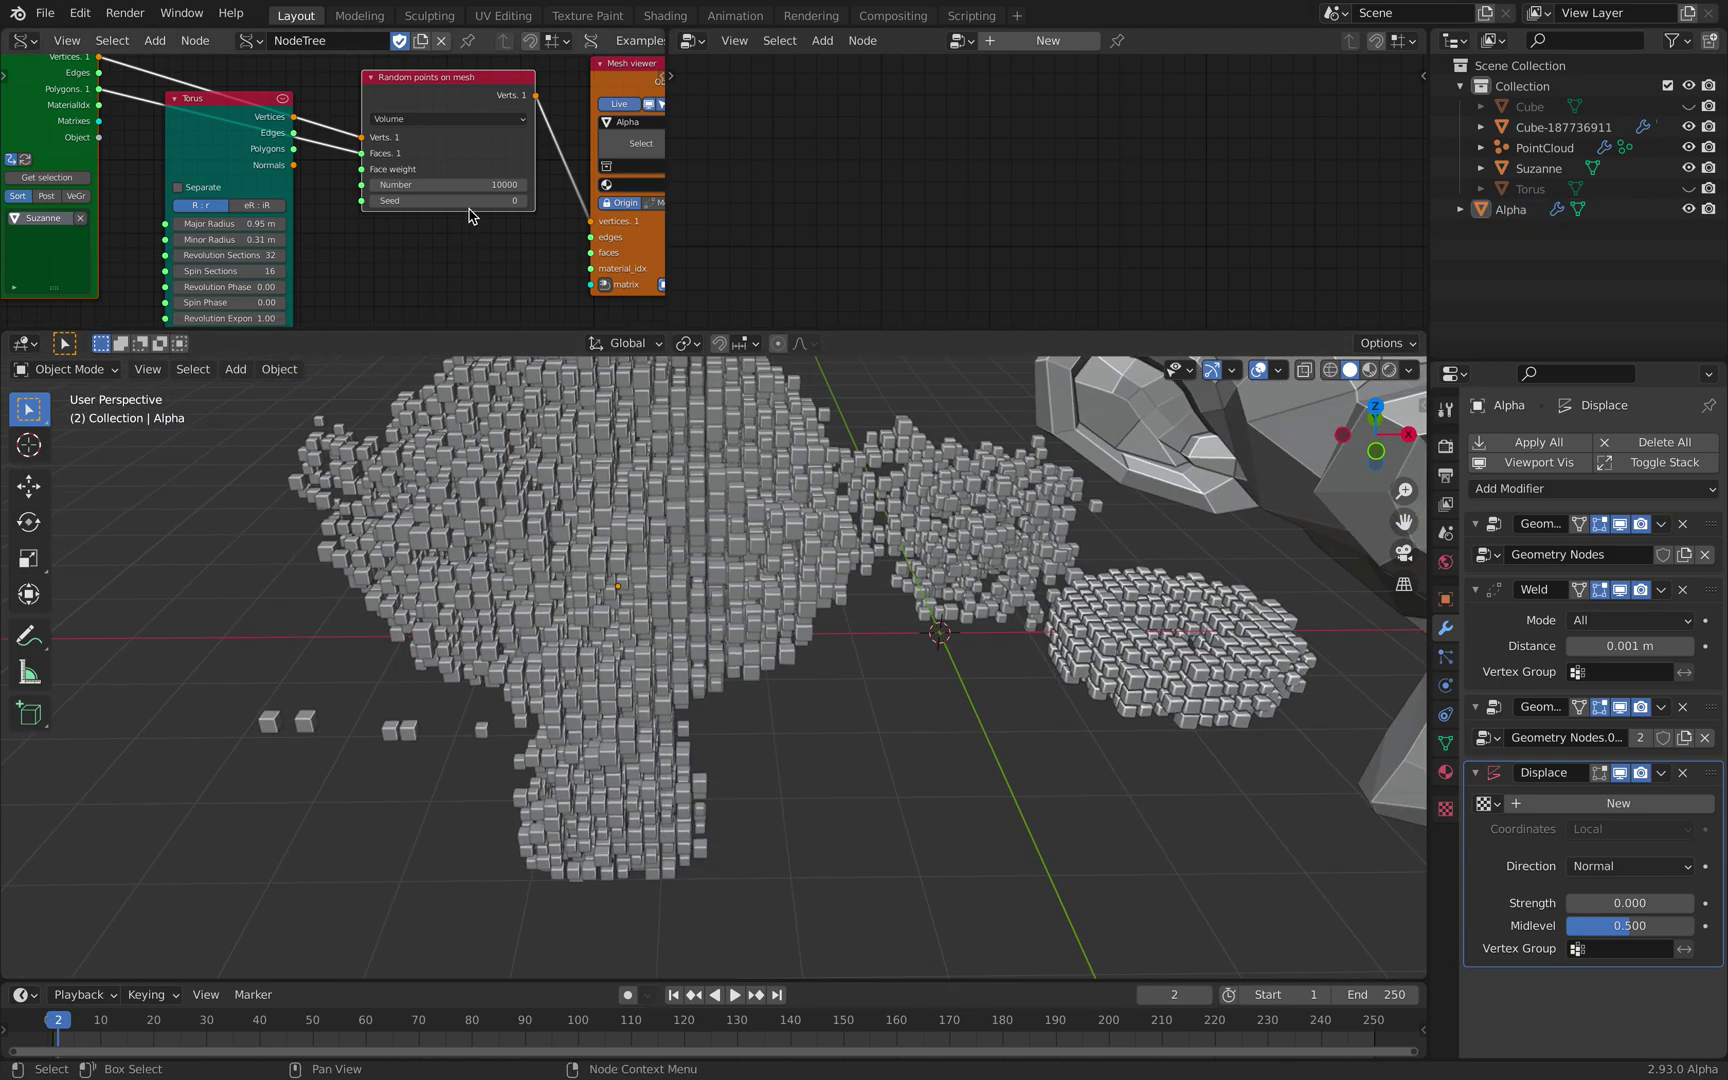
Step: Set the random points Seed to 112 and Number to 20000, and check the voxel head against Suzanne
{"action": "left_click_drag", "start_coordinate": [448, 200], "coordinate": [658, 200]}
{"action": "middle_click_drag", "start_coordinate": [354, 250], "coordinate": [361, 227]}
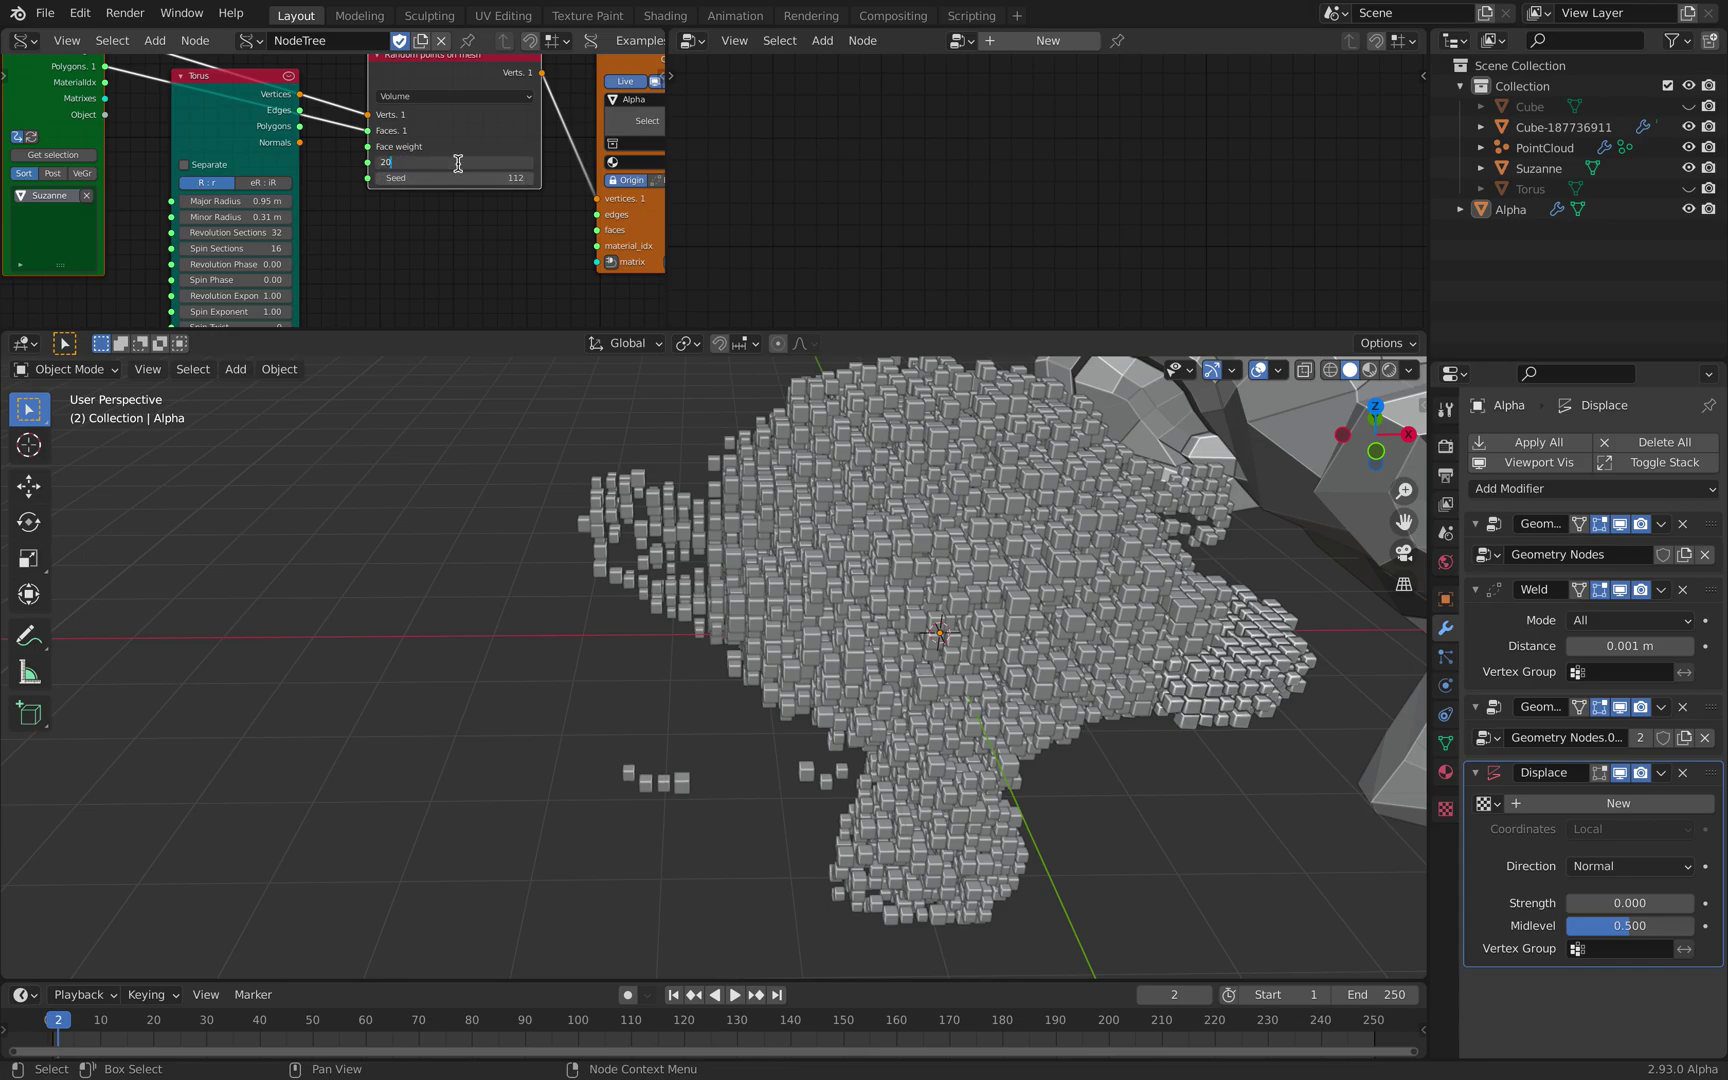
{"action": "key", "text": "Return"}
{"action": "middle_click_drag", "start_coordinate": [660, 740], "coordinate": [405, 677]}
{"action": "scroll", "coordinate": [687, 672], "scroll_direction": "down", "scroll_amount": 1}
{"action": "scroll", "coordinate": [498, 677], "scroll_direction": "down", "scroll_amount": 1}
{"action": "middle_click_drag", "start_coordinate": [405, 677], "coordinate": [410, 580]}
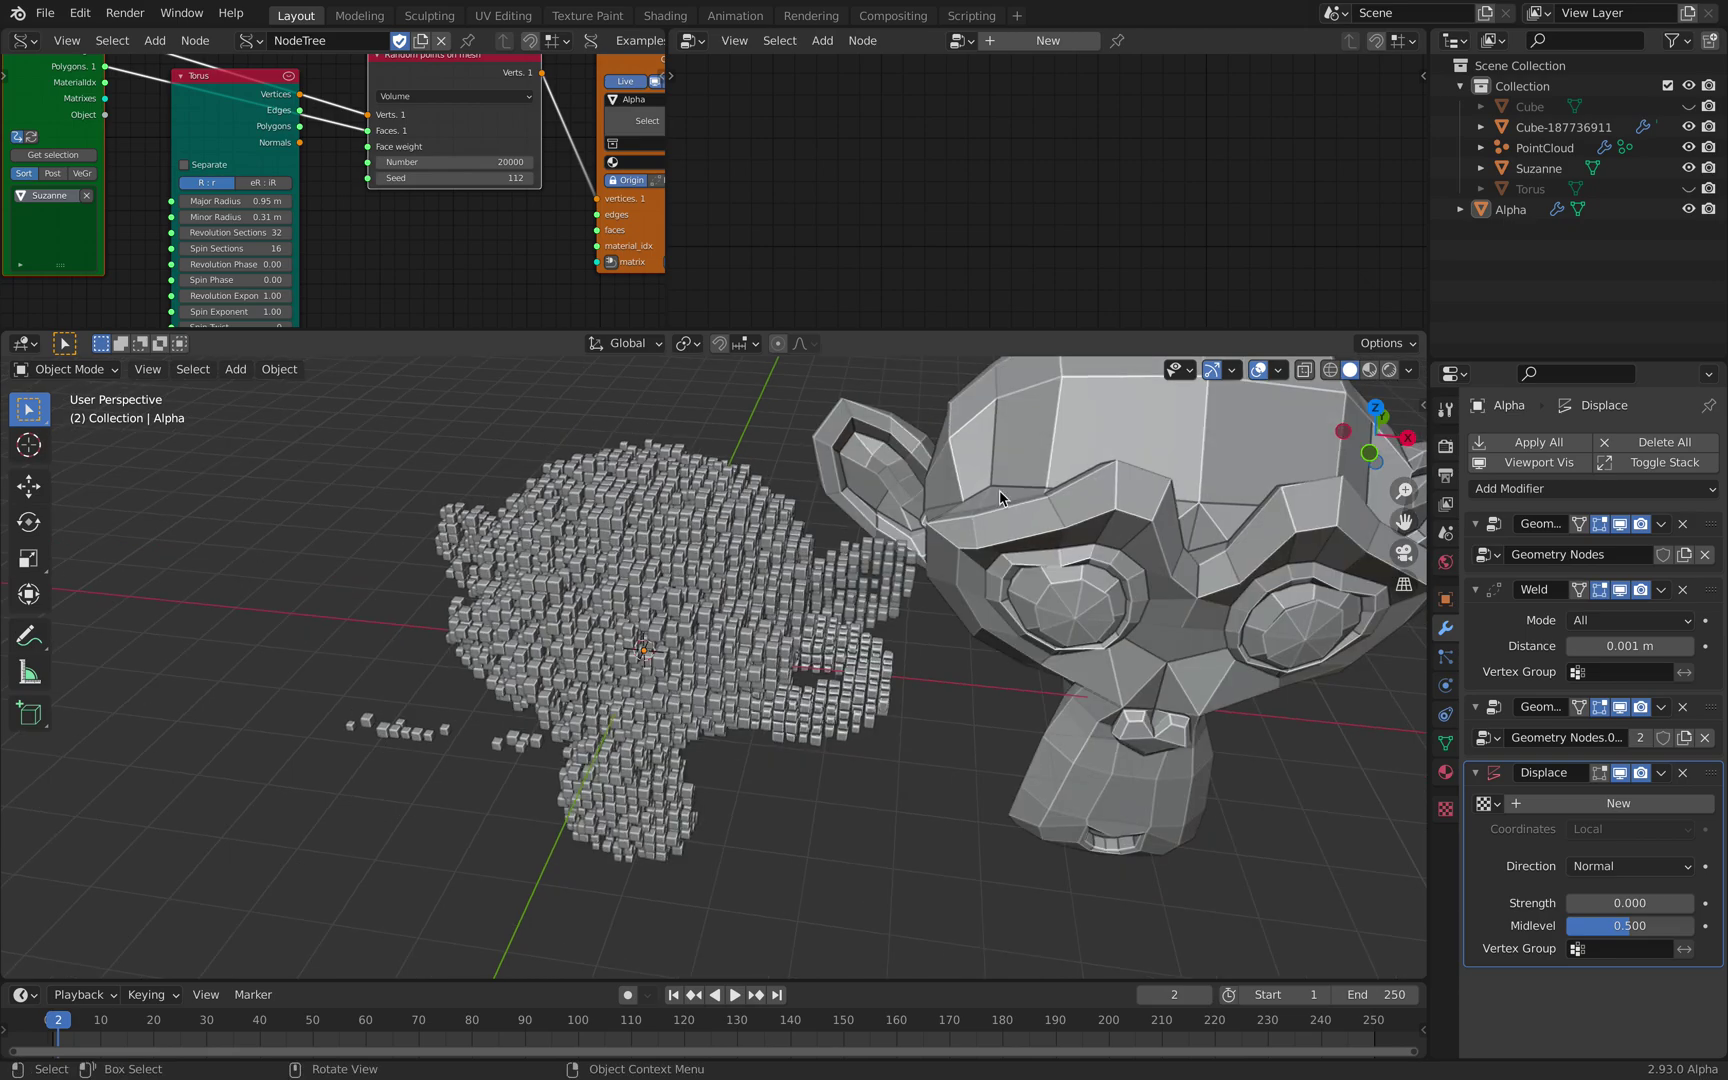
Step: Add a Remesh modifier to Suzanne
{"action": "left_click", "coordinate": [1002, 492]}
{"action": "left_click", "coordinate": [1557, 445]}
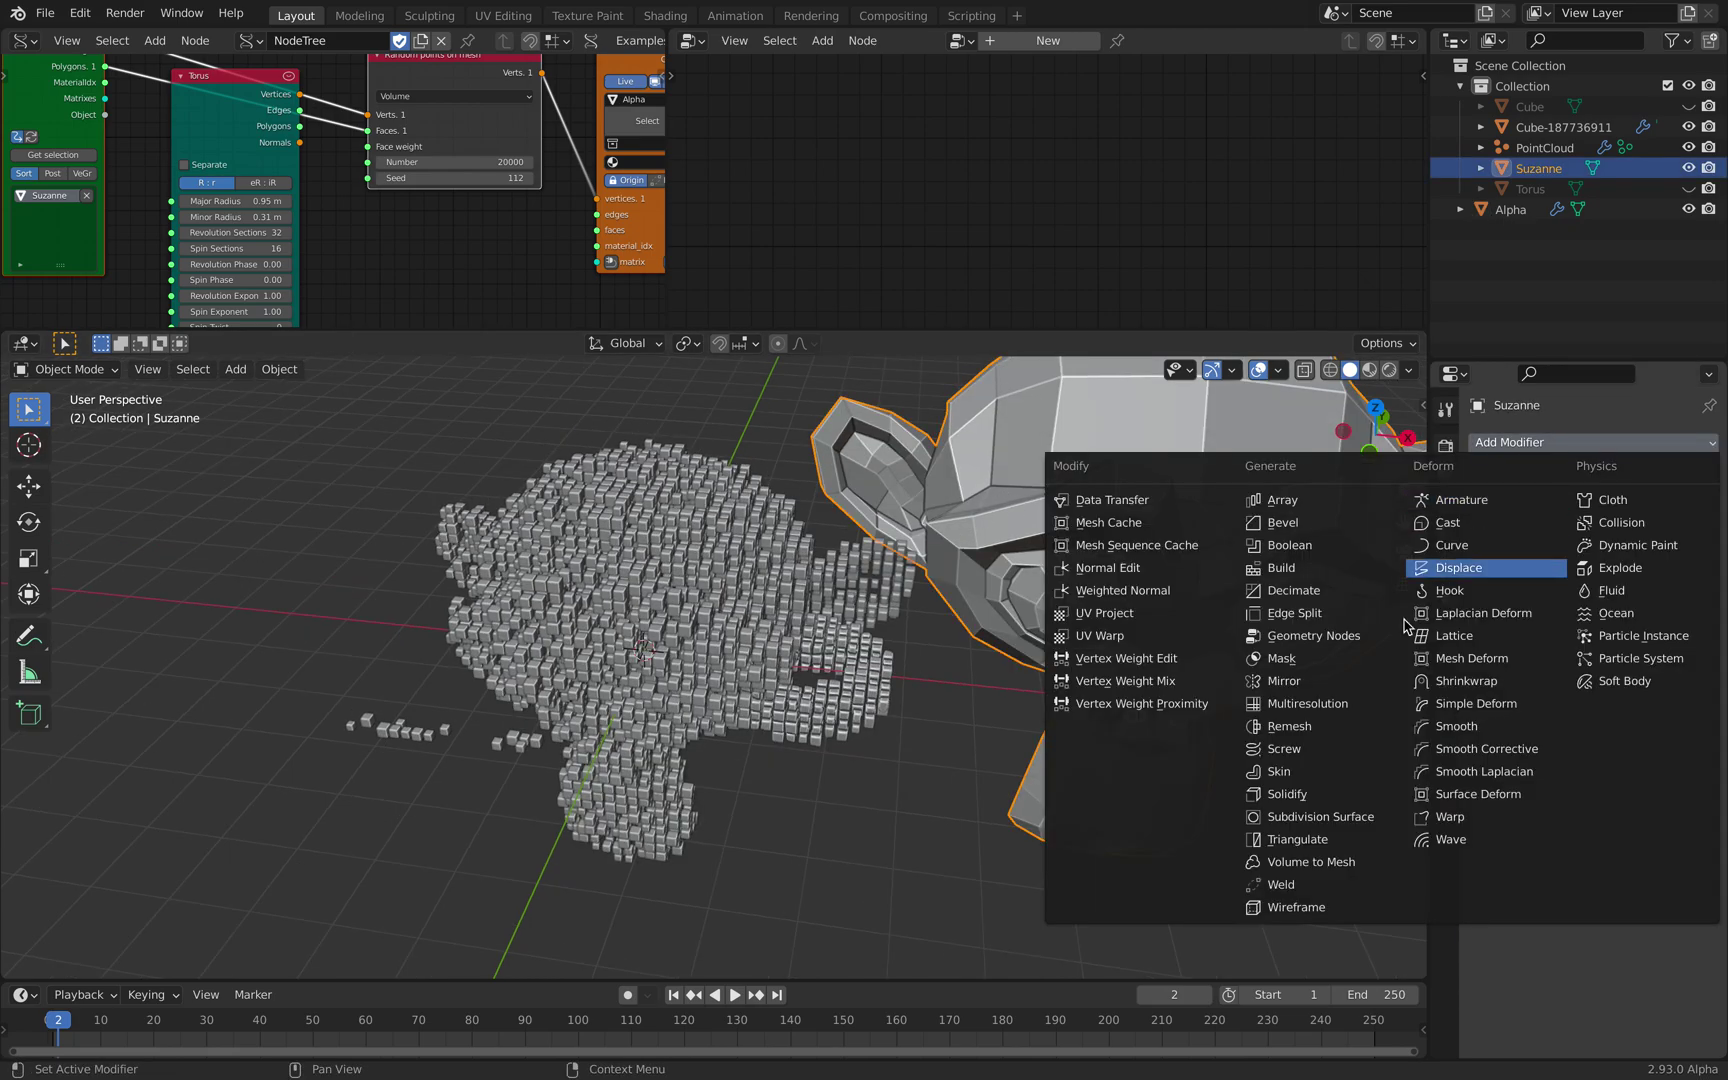
{"action": "left_click", "coordinate": [1340, 728]}
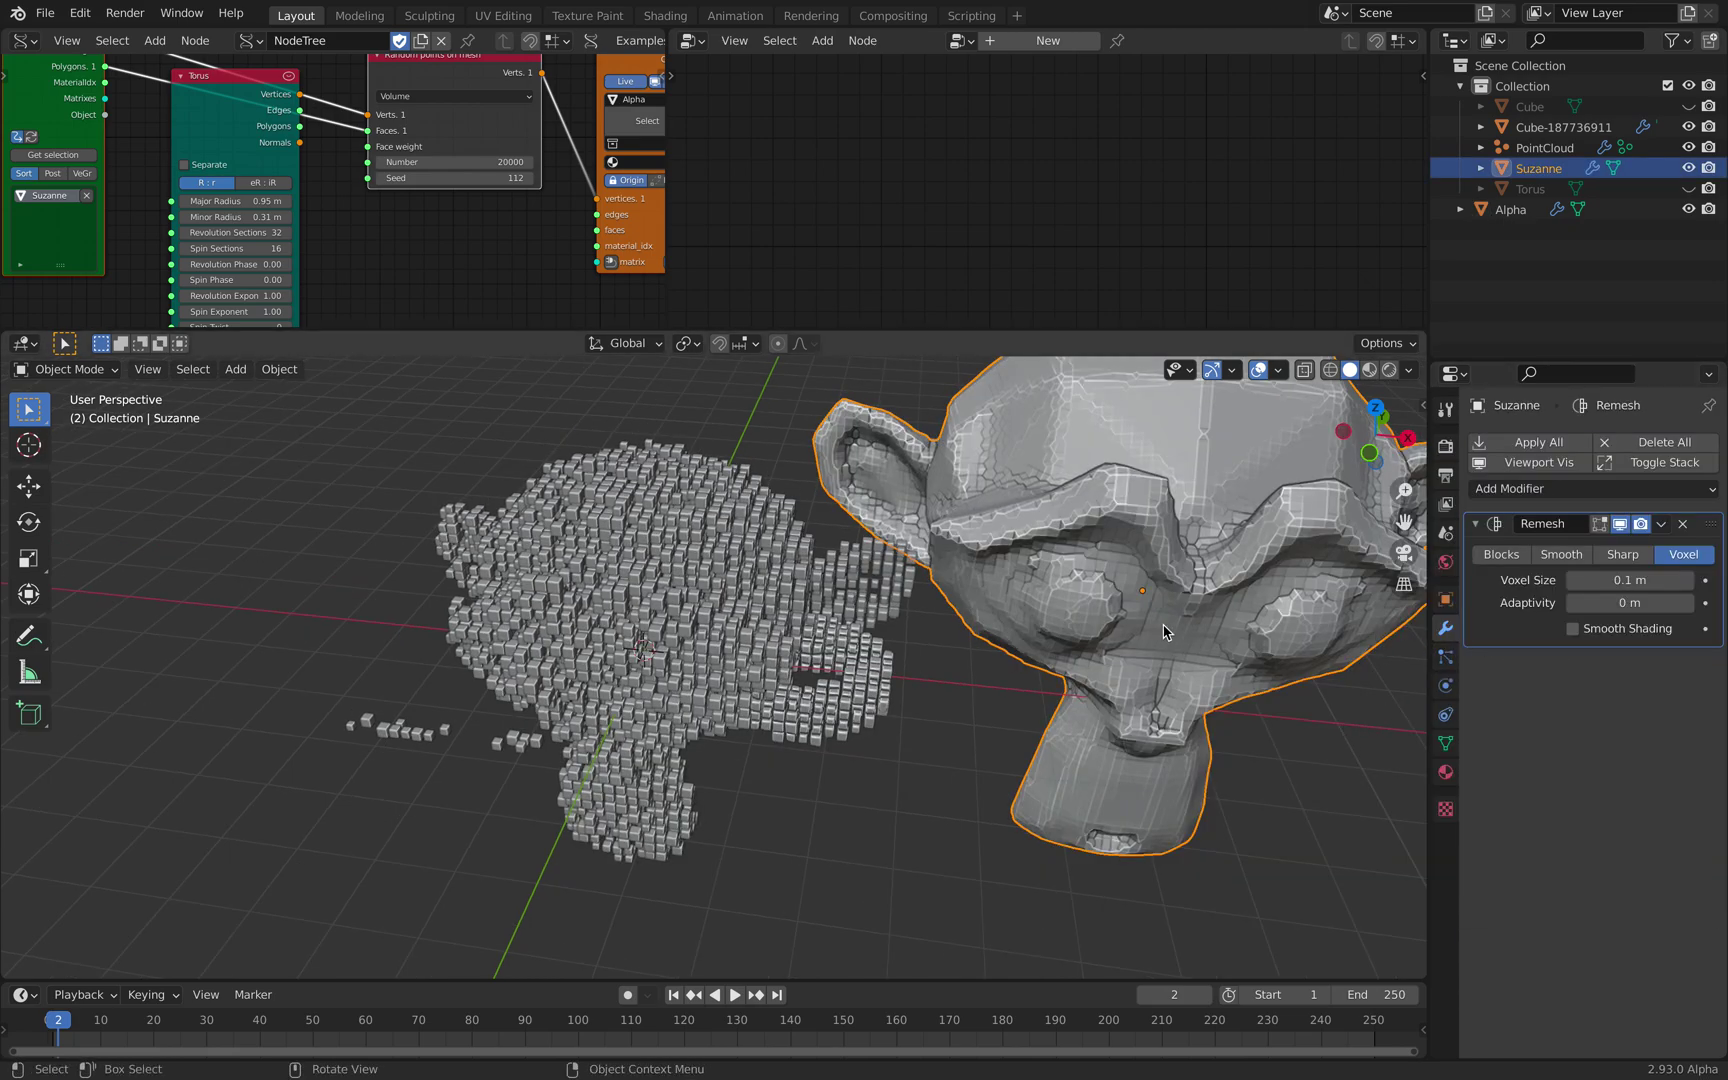
Step: Enable Post in the Objects in node and advance to frame 4 to refresh the voxel head from the remeshed Suzanne
{"action": "middle_click_drag", "start_coordinate": [894, 661], "coordinate": [1154, 522]}
{"action": "scroll", "coordinate": [1045, 521], "scroll_direction": "down", "scroll_amount": 2}
{"action": "scroll", "coordinate": [1045, 521], "scroll_direction": "down", "scroll_amount": 1, "text": "alt"}
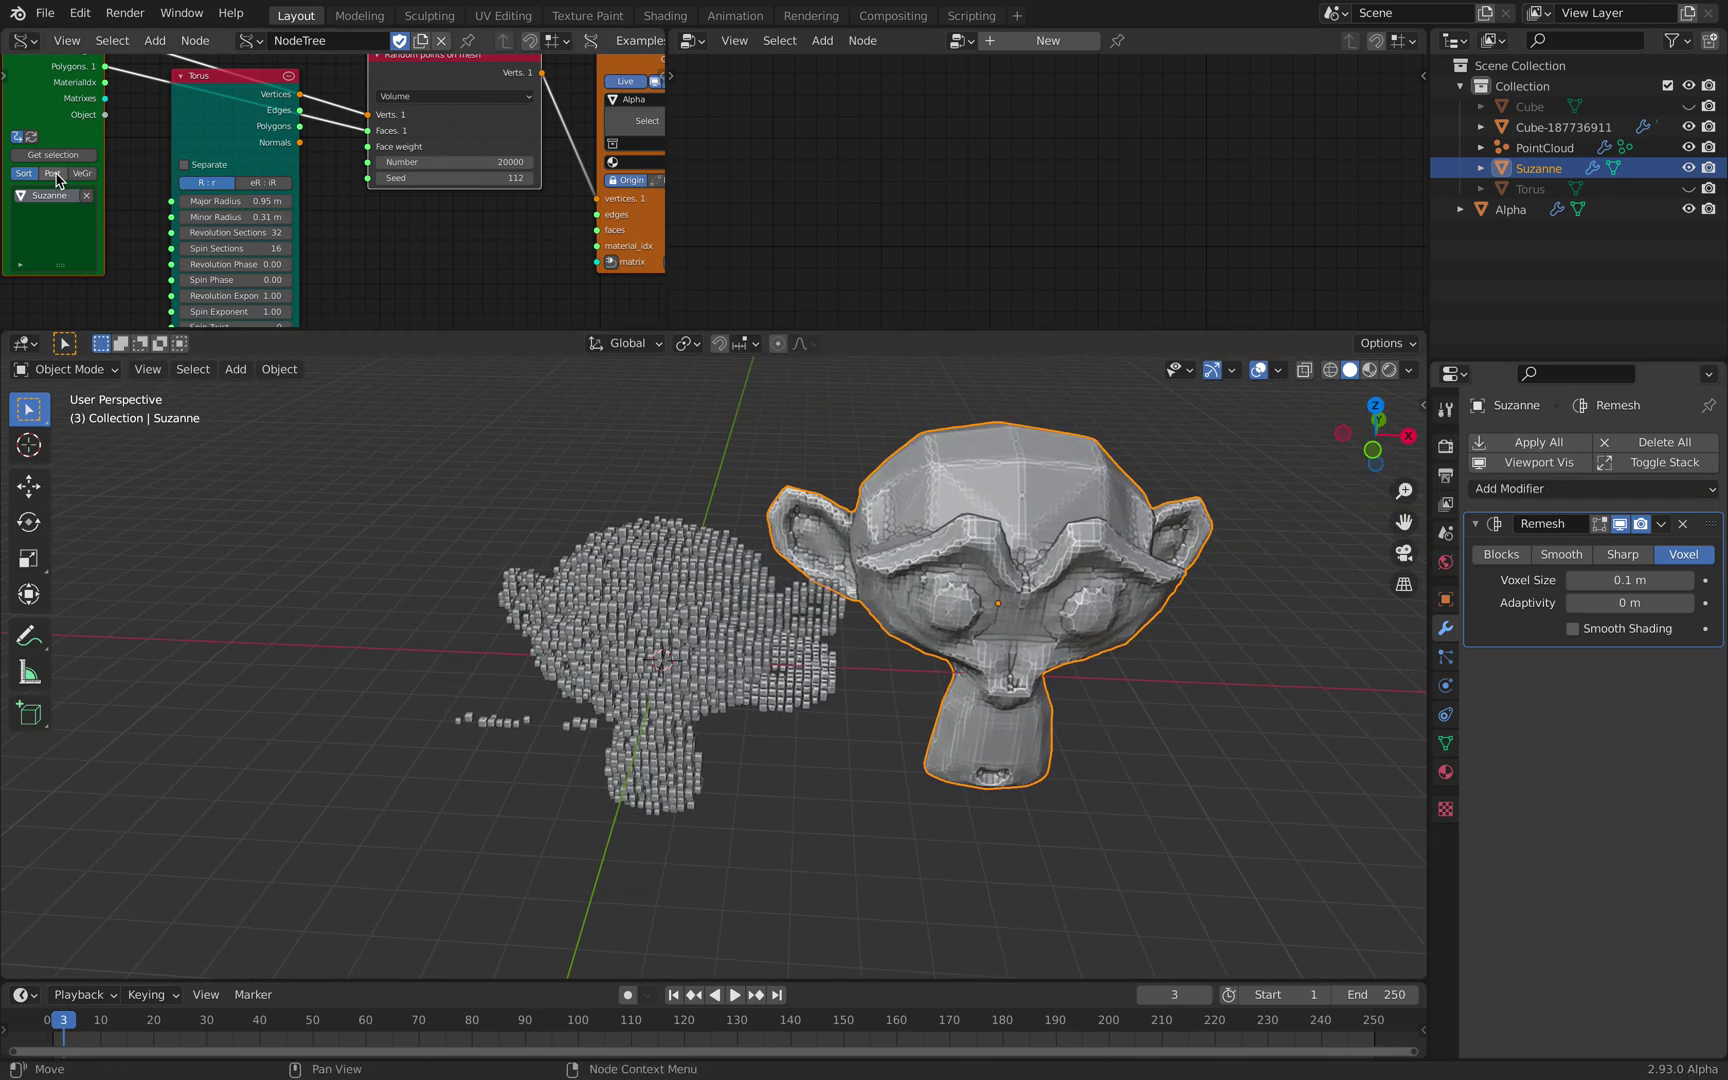
{"action": "middle_click_drag", "start_coordinate": [451, 486], "coordinate": [462, 463]}
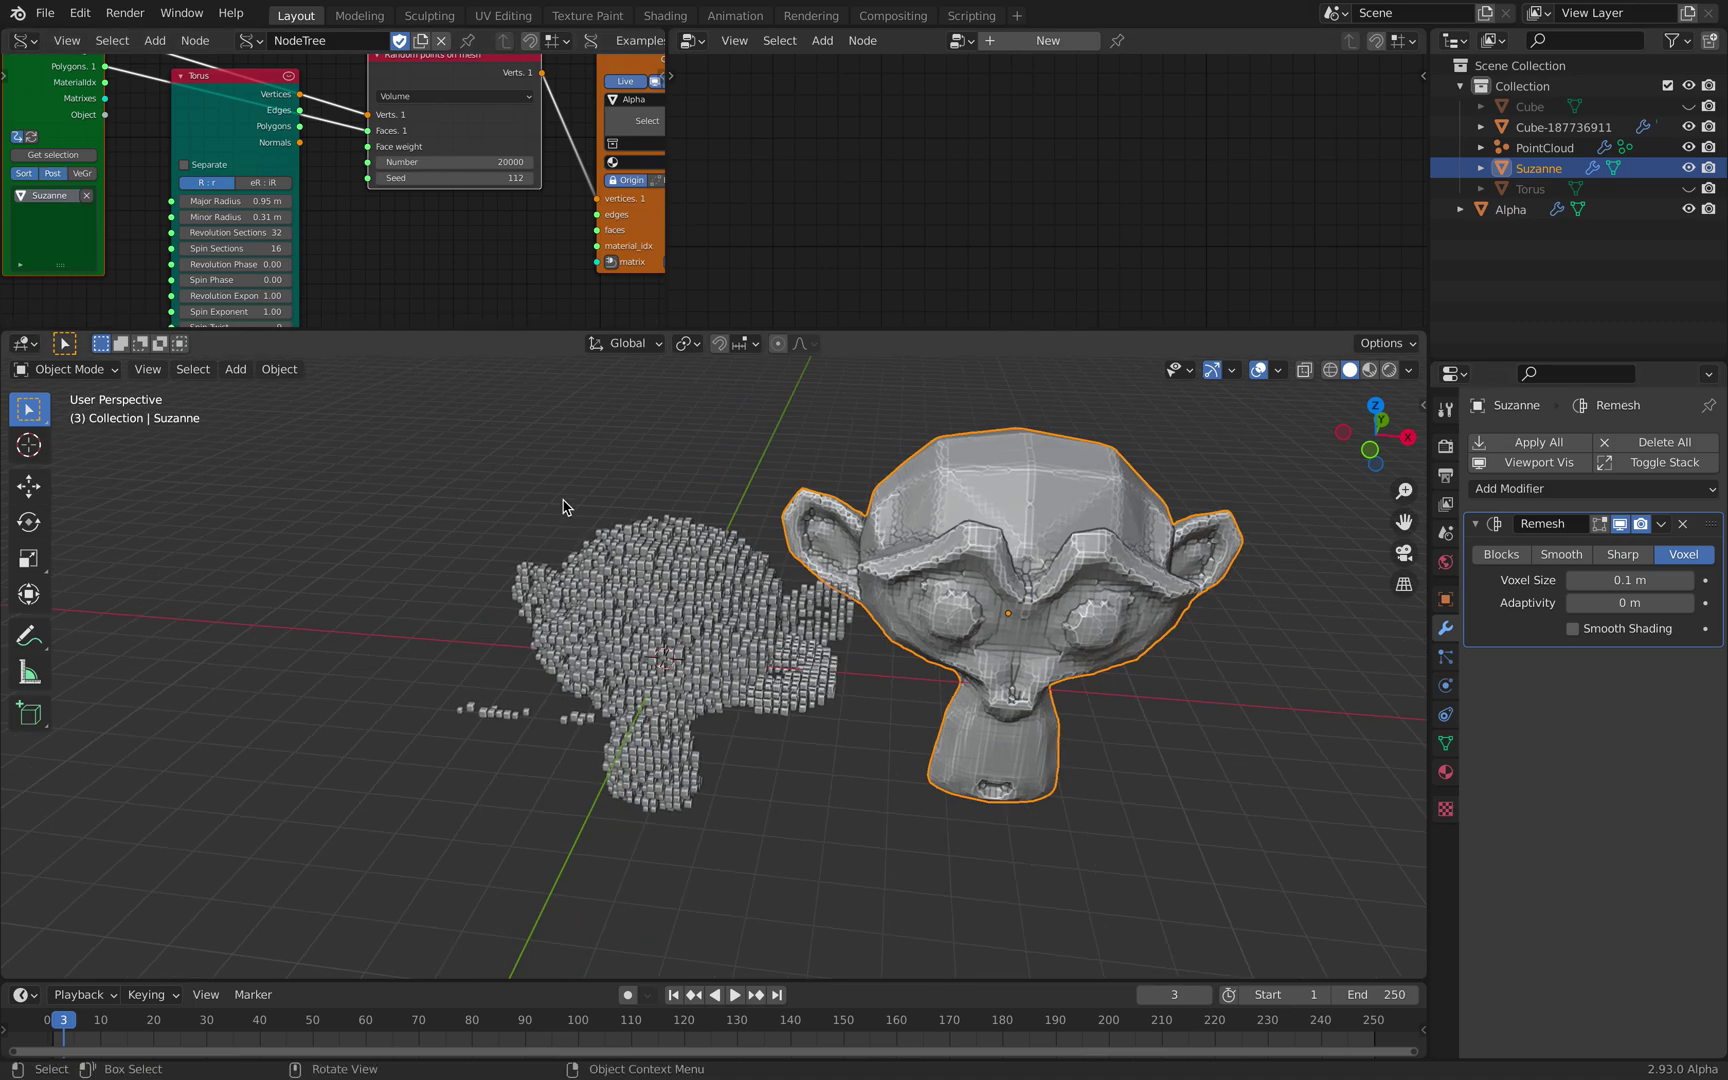
{"action": "middle_click_drag", "start_coordinate": [676, 511], "coordinate": [910, 547]}
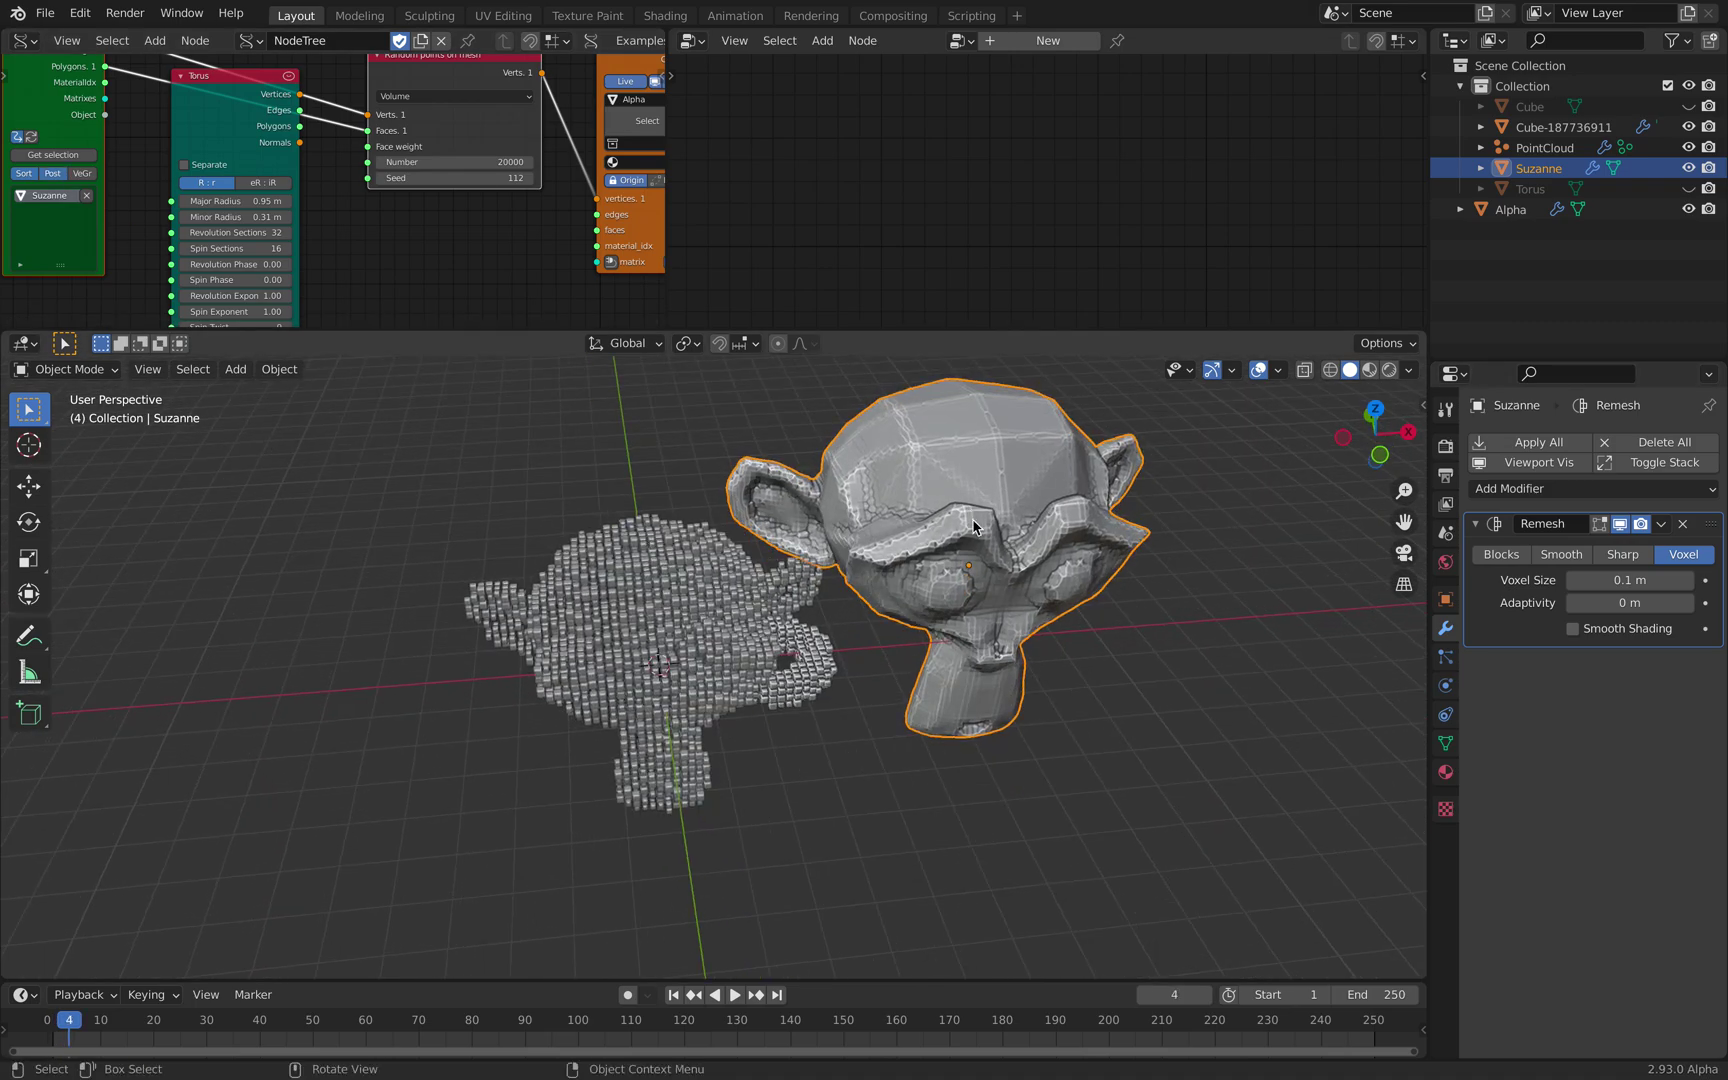
Step: Move Suzanne to the opposite side of the voxel head, and inspect the blocks up close and from the front
{"action": "key", "text": "g"}
{"action": "left_click", "coordinate": [200, 470]}
{"action": "scroll", "coordinate": [710, 543], "scroll_direction": "up", "scroll_amount": 8}
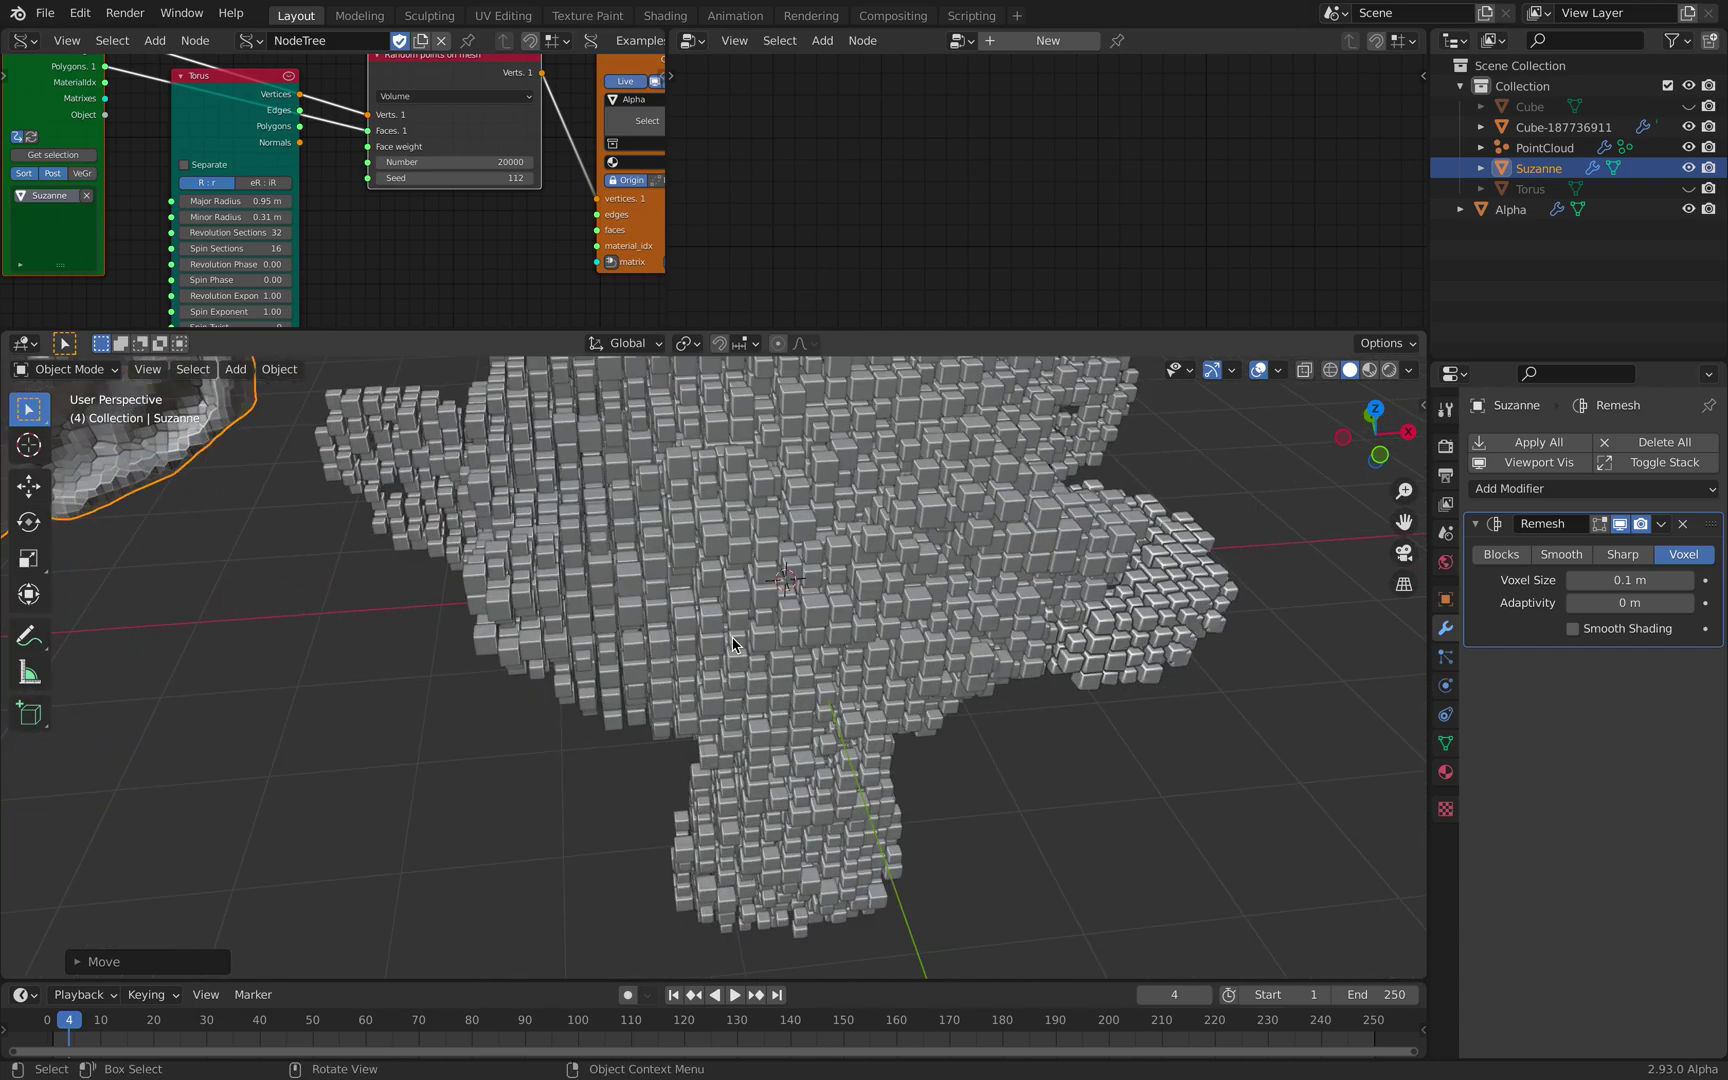
{"action": "left_click", "coordinate": [1375, 436]}
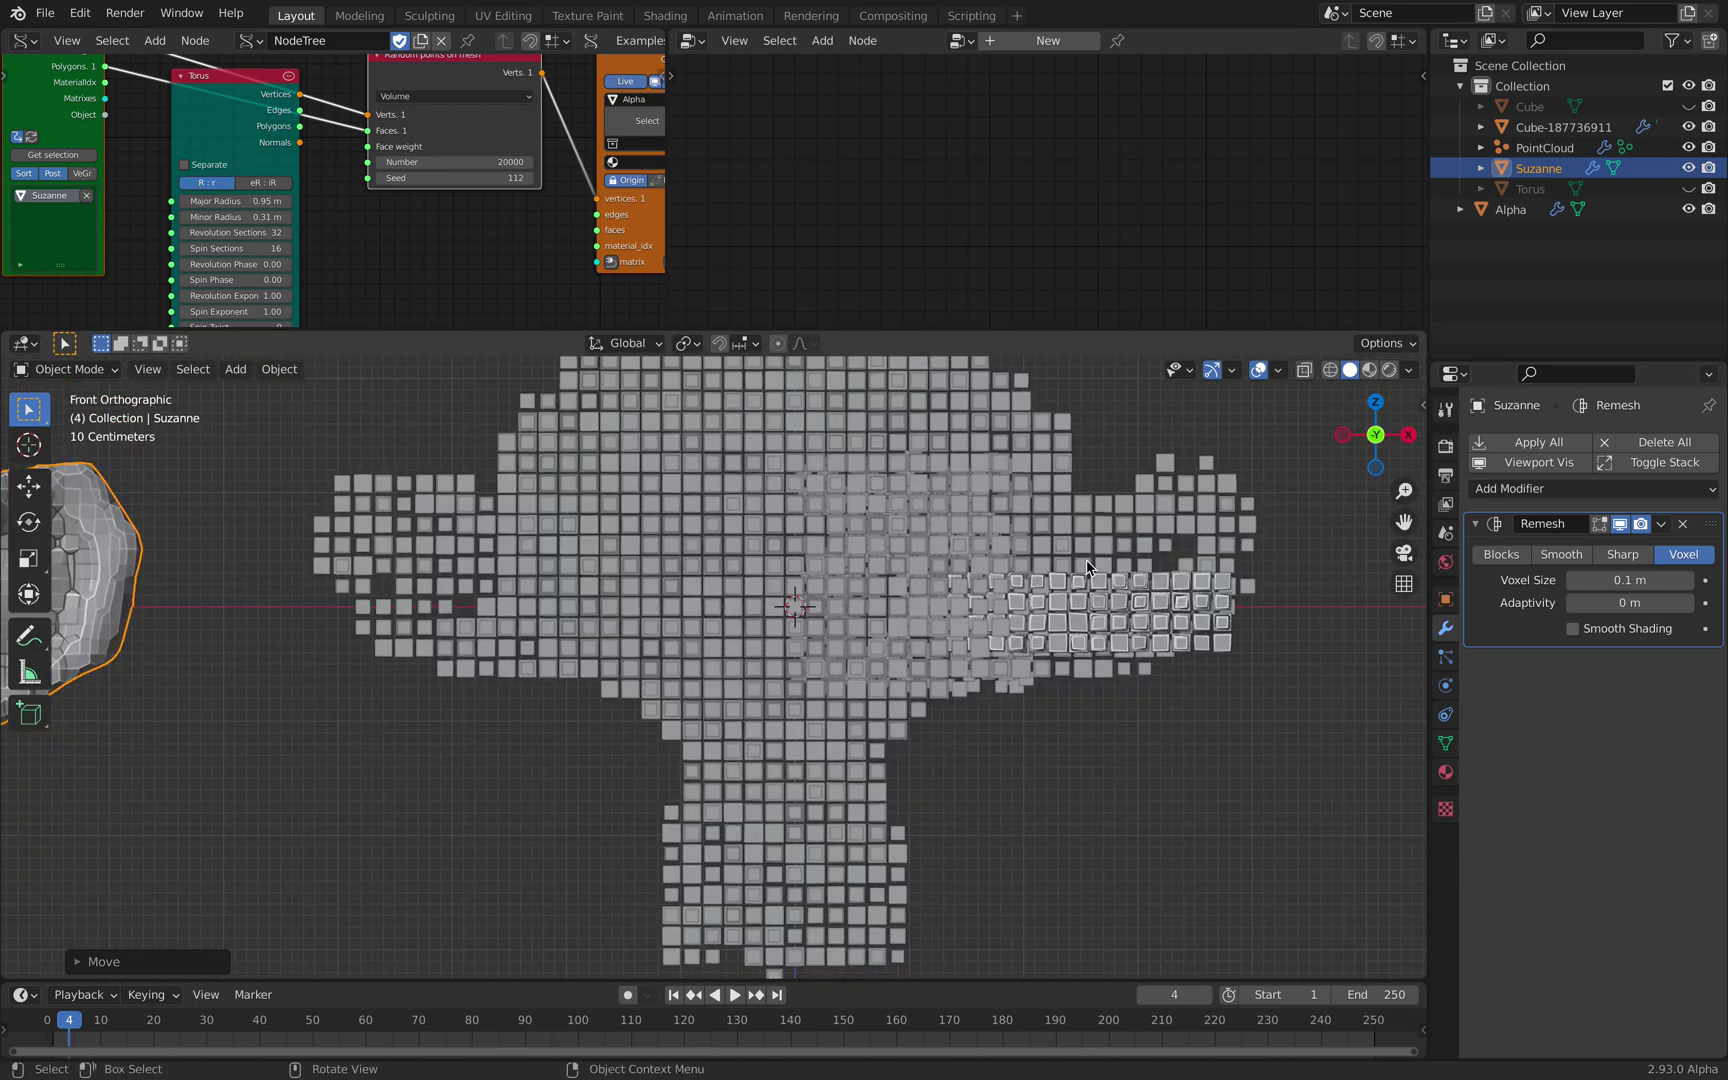
{"action": "scroll", "coordinate": [963, 621], "scroll_direction": "down", "scroll_amount": 2}
{"action": "middle_click_drag", "start_coordinate": [963, 621], "coordinate": [838, 668]}
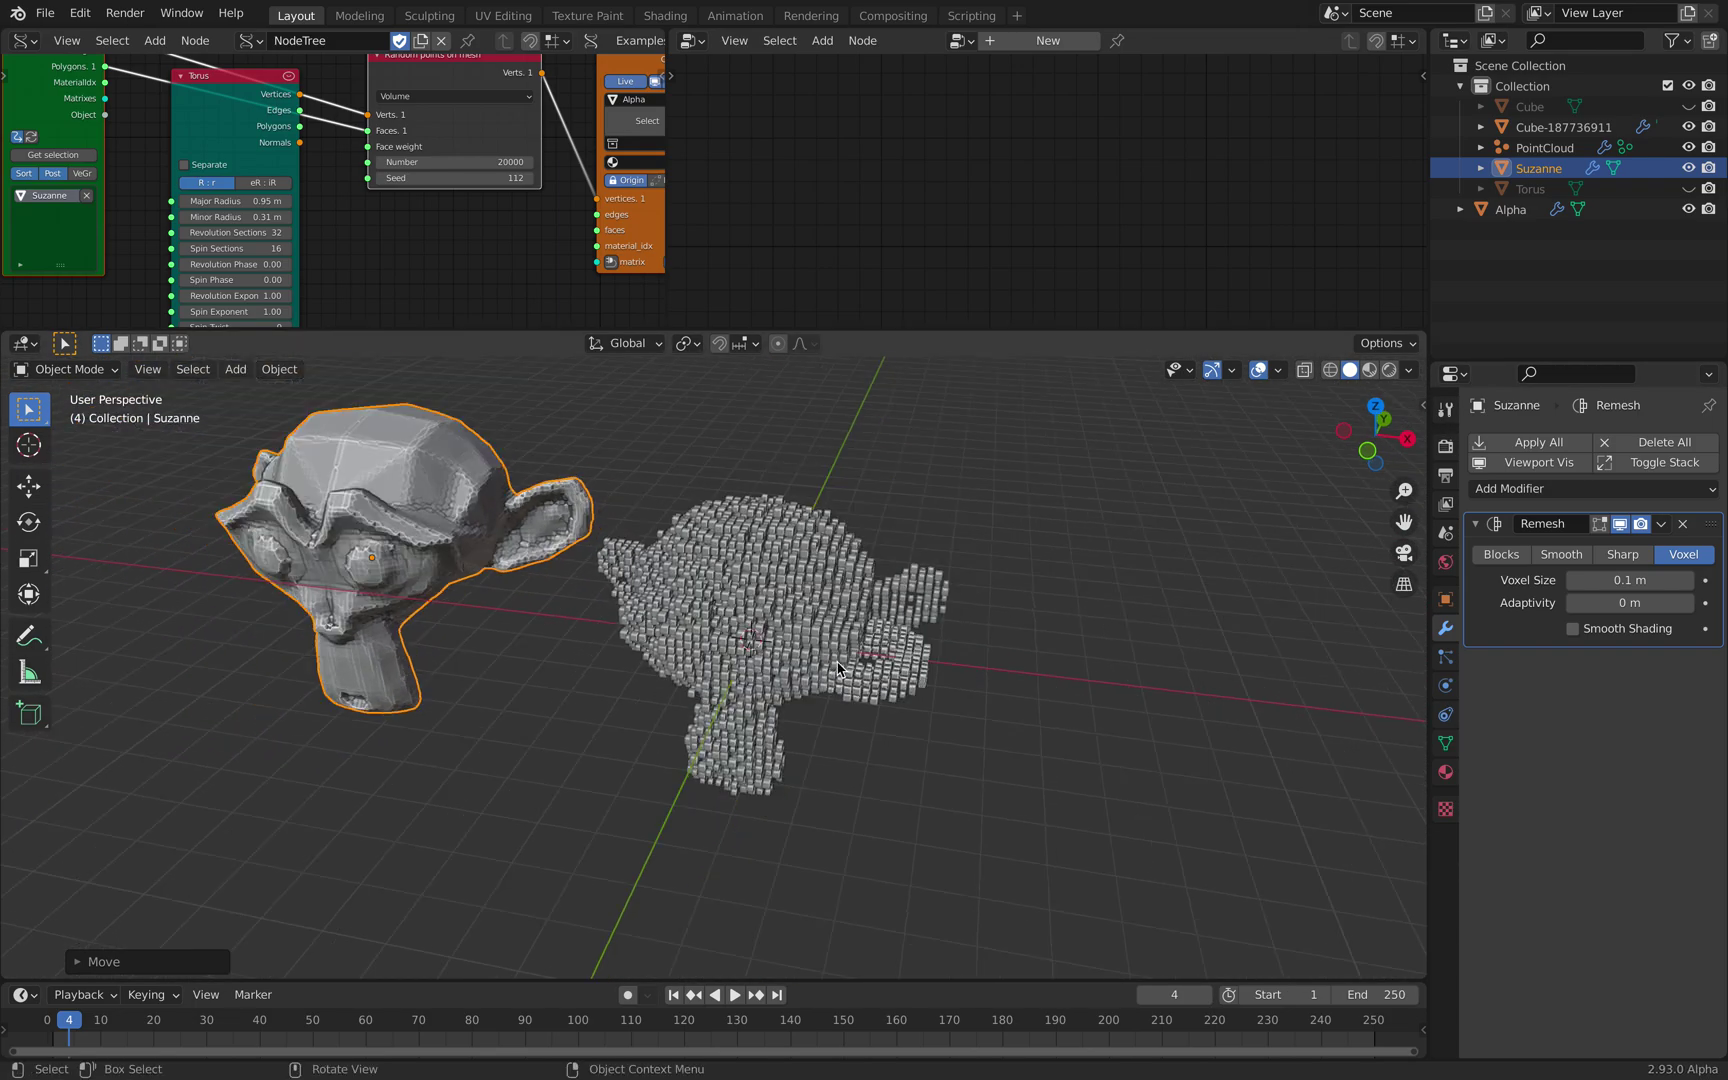
Step: Move the voxel head Alpha clear of the torus and point cloud, and shift Suzanne farther out beyond it
{"action": "left_click", "coordinate": [640, 578]}
{"action": "key", "text": "g"}
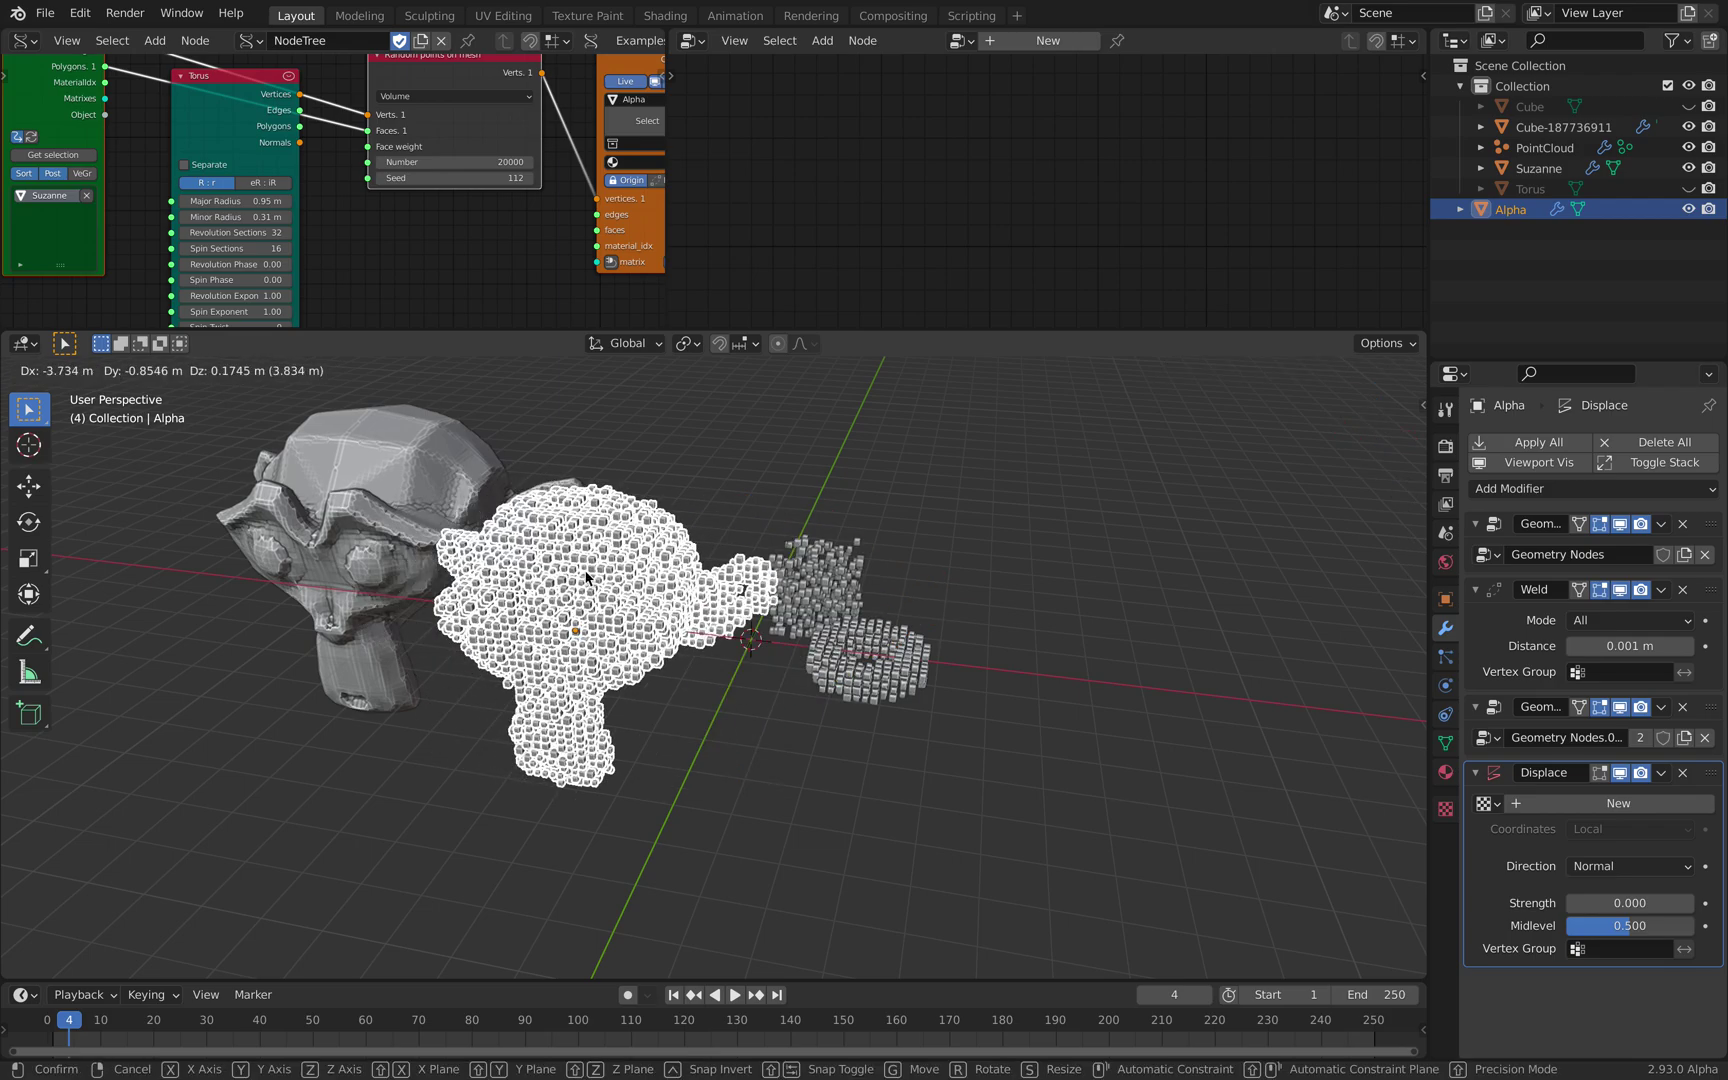
{"action": "left_click", "coordinate": [612, 587]}
{"action": "left_click", "coordinate": [458, 480]}
{"action": "middle_click_drag", "start_coordinate": [634, 517], "coordinate": [856, 552], "text": "shift"}
{"action": "key", "text": "g"}
{"action": "left_click", "coordinate": [534, 494]}
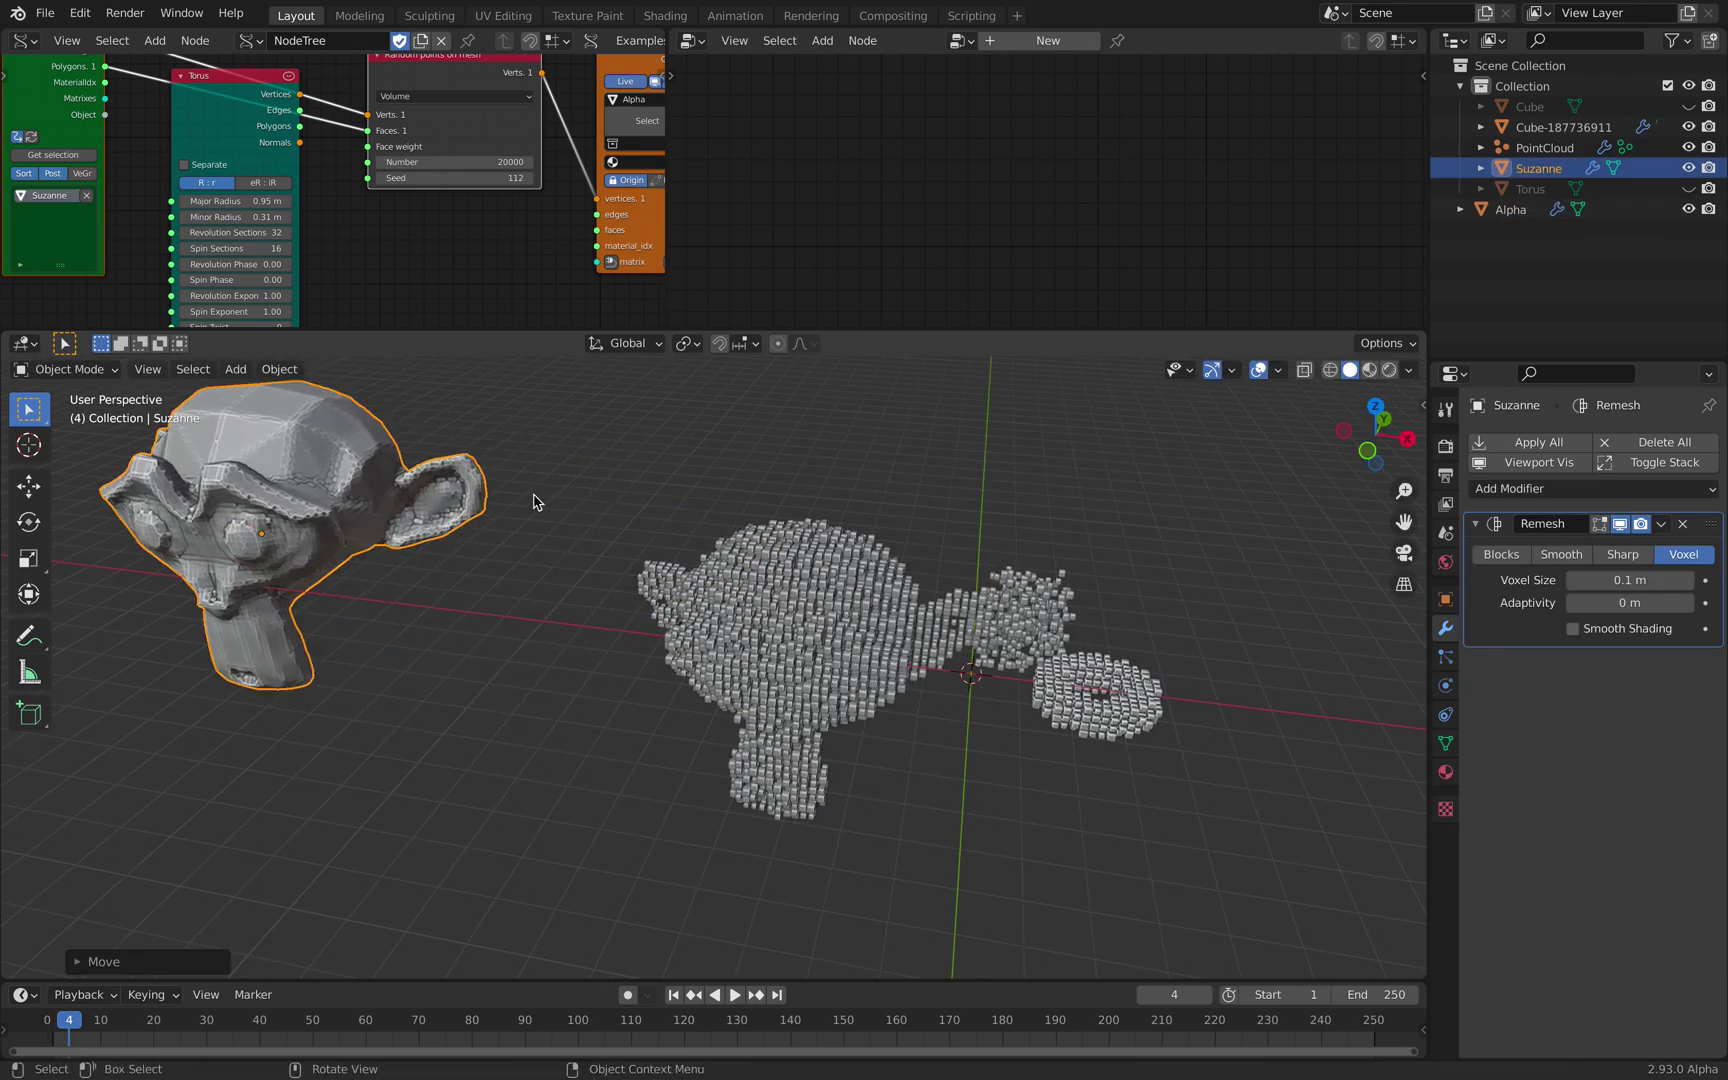